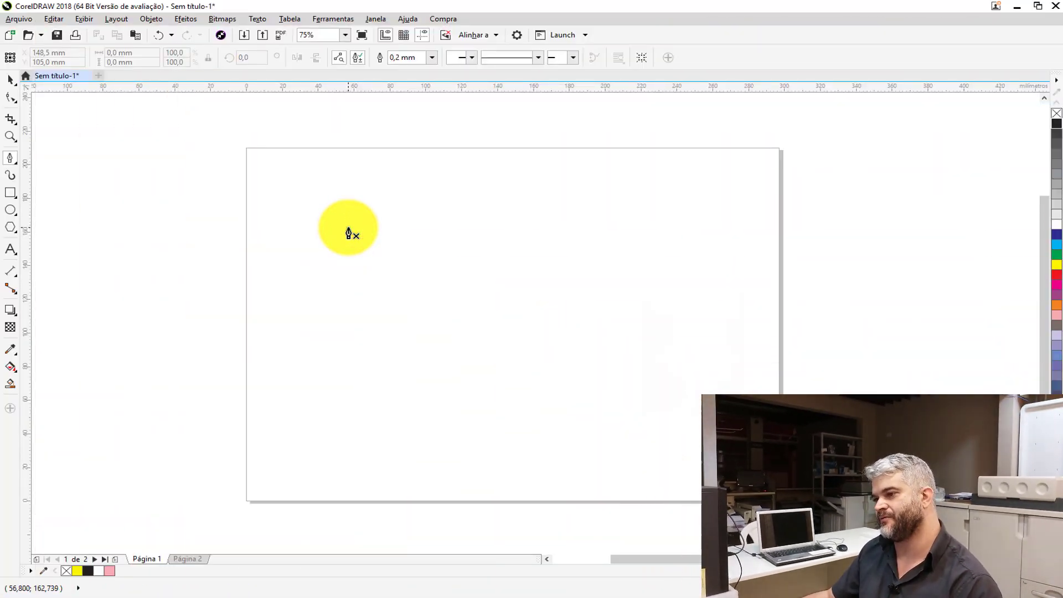
# Draw a closed, hook-shaped, straight-sided polygon about 296 mm wide and 144 mm high with the Pen tool.
pyautogui.click(348, 227)
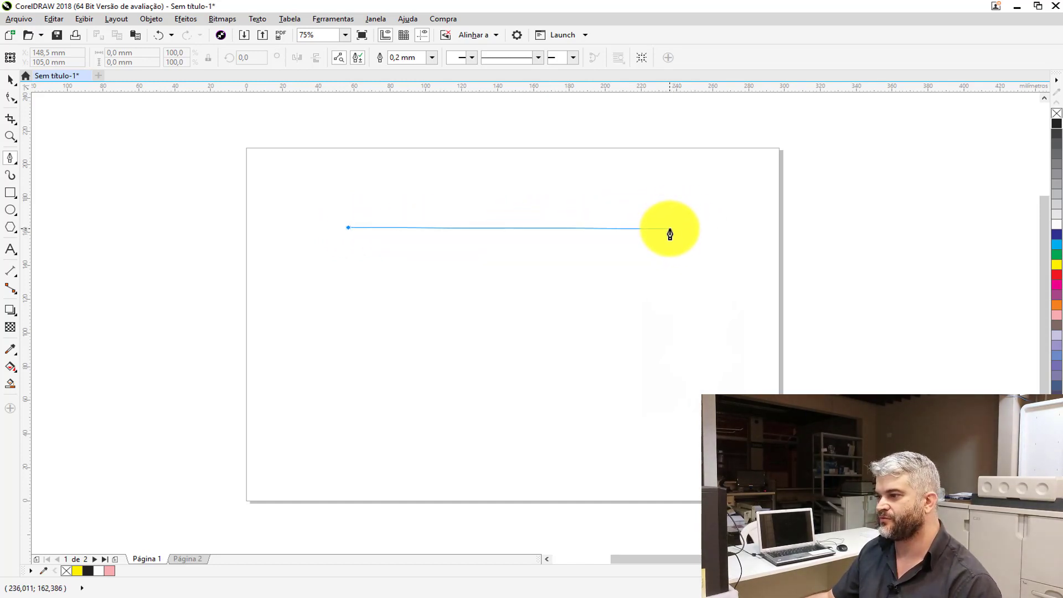
pyautogui.click(670, 228)
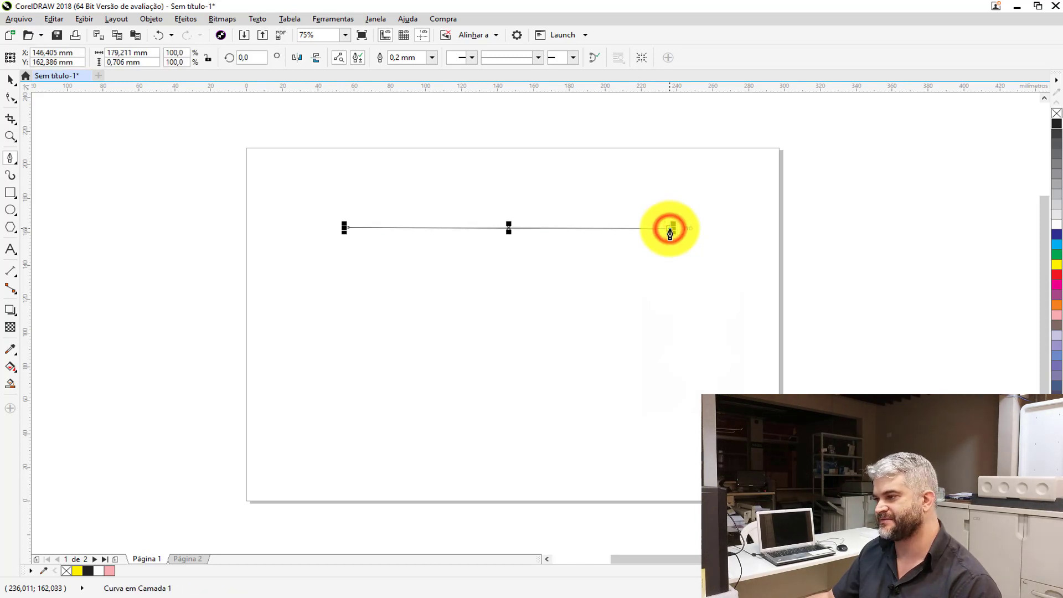
pyautogui.click(653, 364)
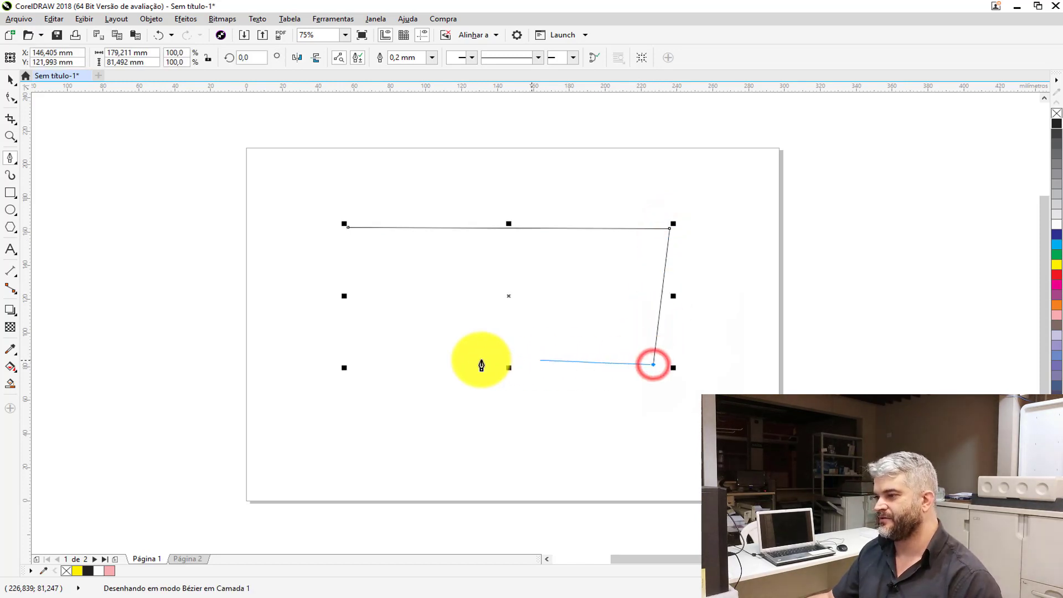
pyautogui.click(414, 360)
pyautogui.click(302, 303)
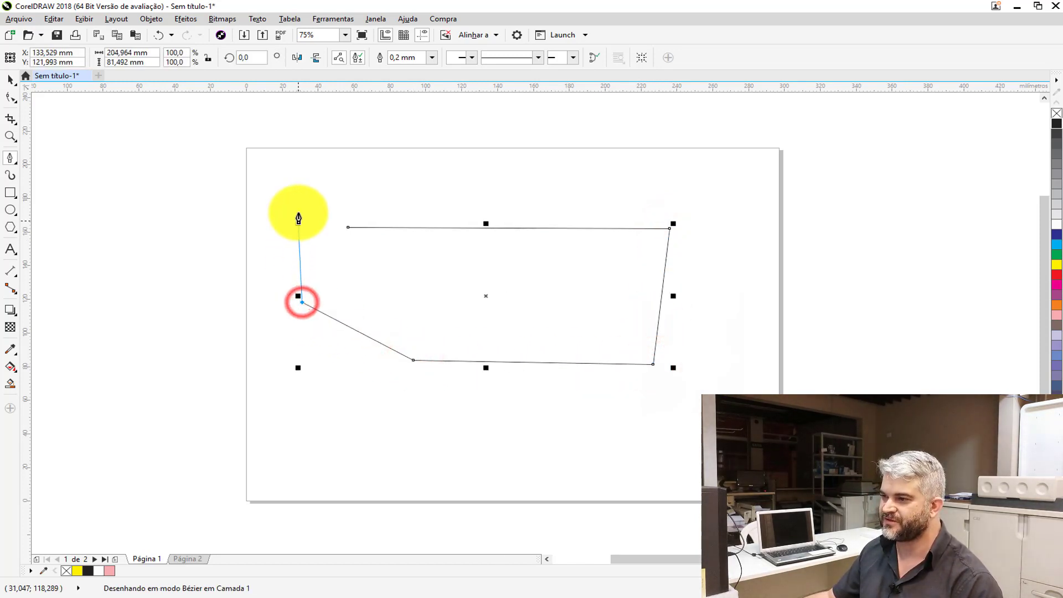
pyautogui.click(290, 183)
pyautogui.click(198, 225)
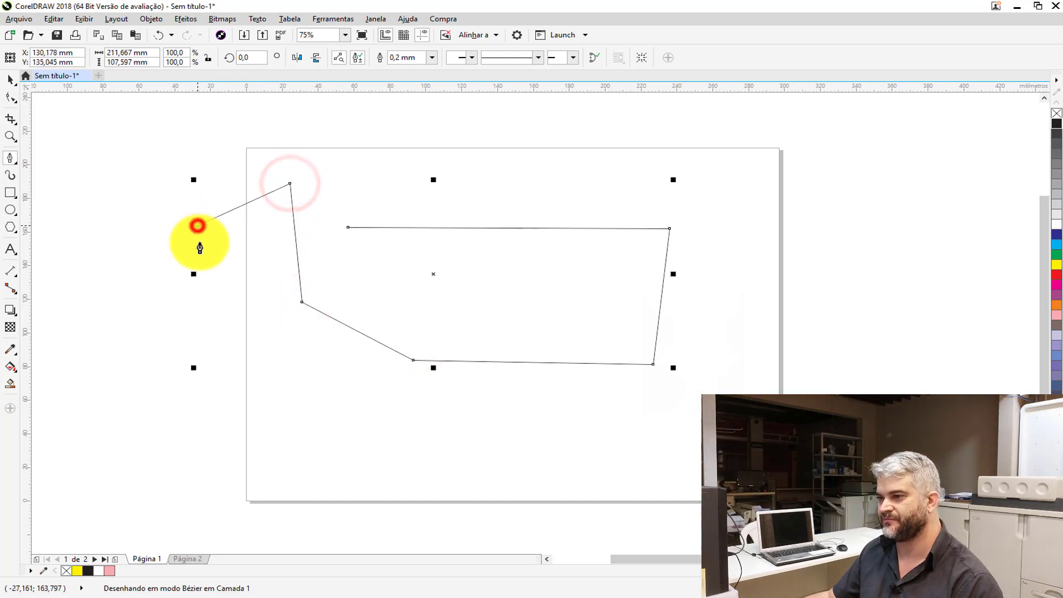
pyautogui.click(294, 353)
pyautogui.click(404, 410)
pyautogui.click(639, 410)
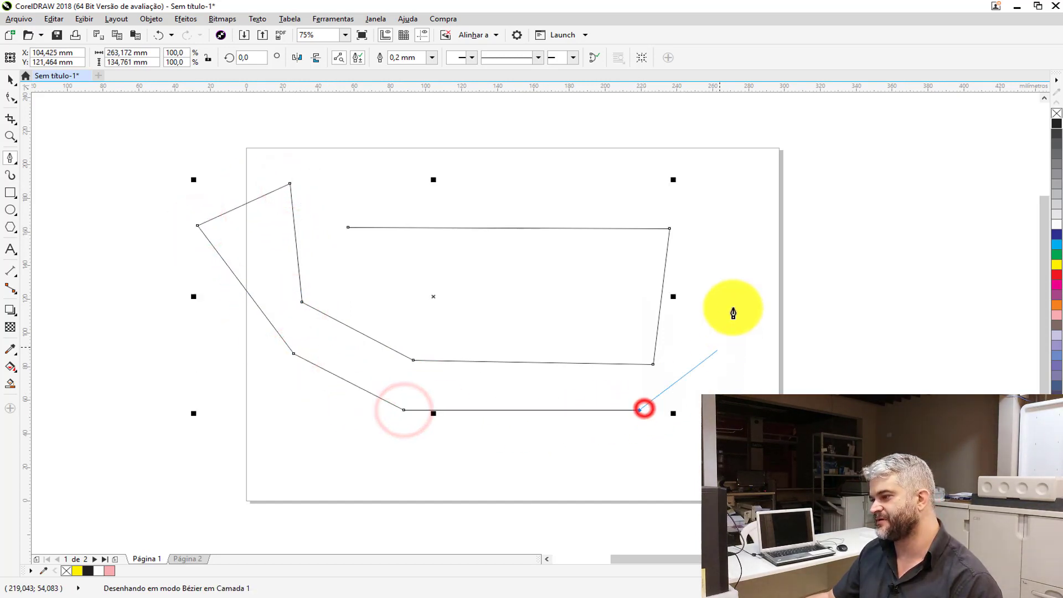
pyautogui.click(729, 276)
pyautogui.click(679, 168)
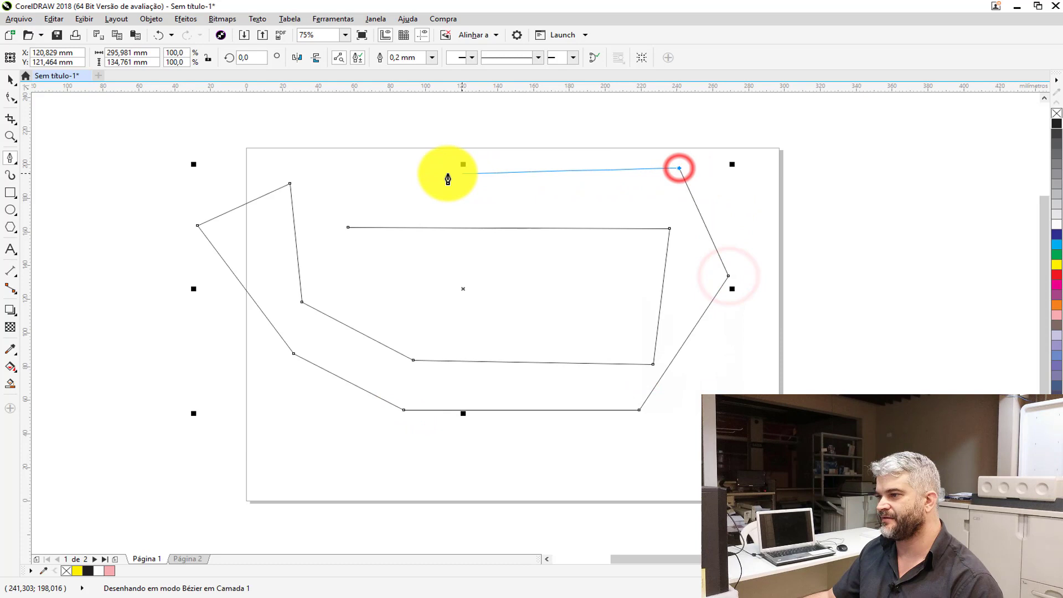
pyautogui.click(371, 168)
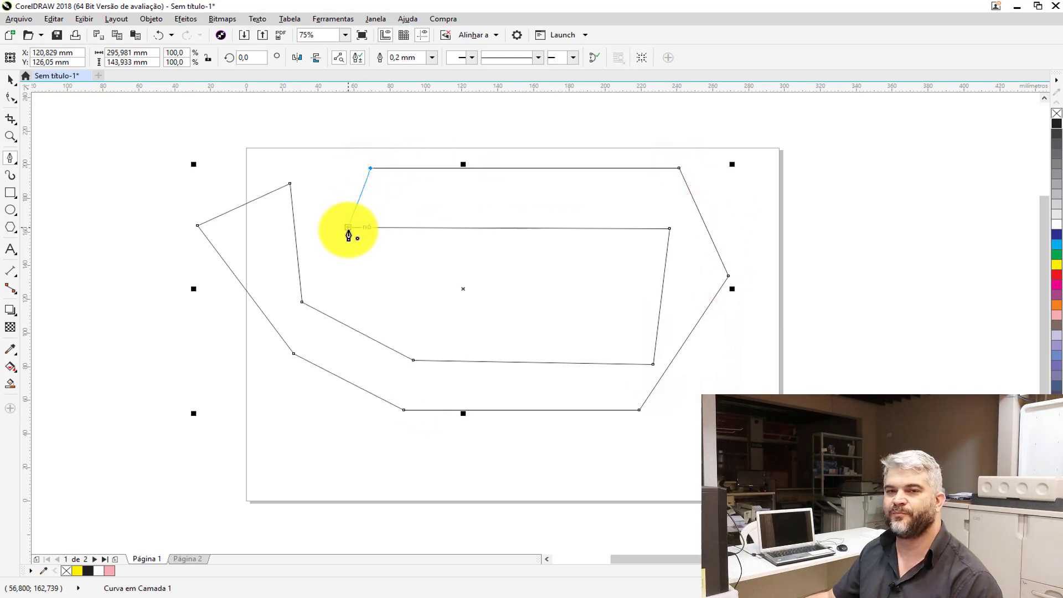
pyautogui.click(349, 228)
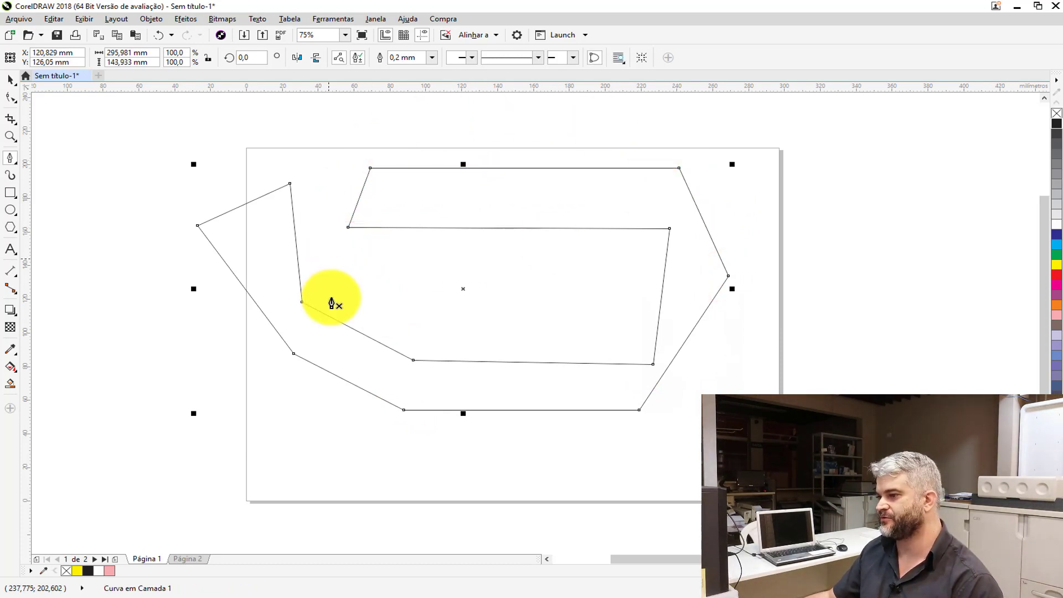
# Fill the closed polygon with yellow, and undo the fill and the closing segment to leave the outline open.
pyautogui.click(1057, 265)
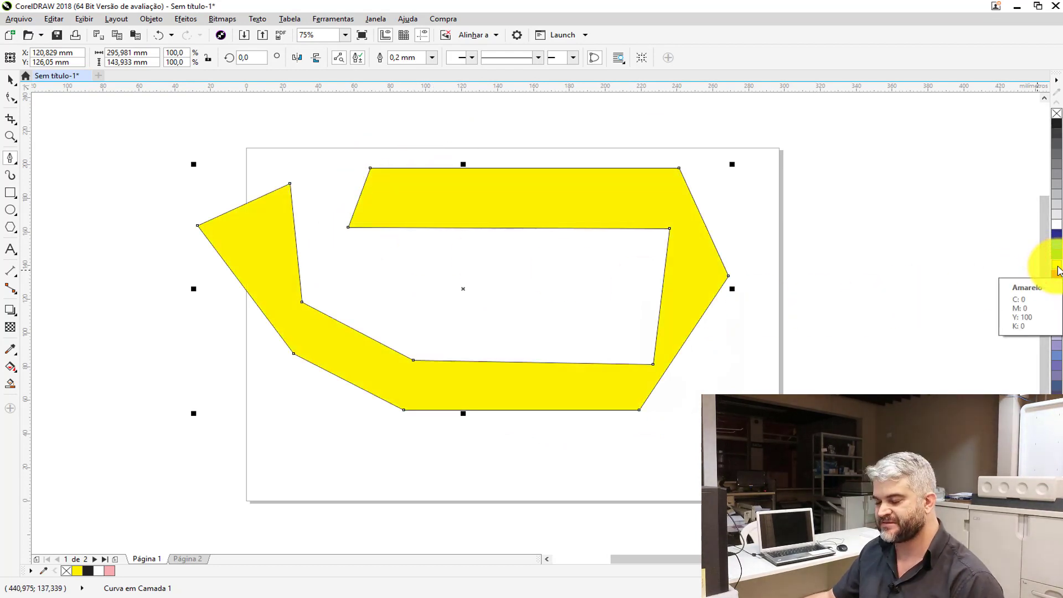
pyautogui.hotkey('ctrl', 'z')
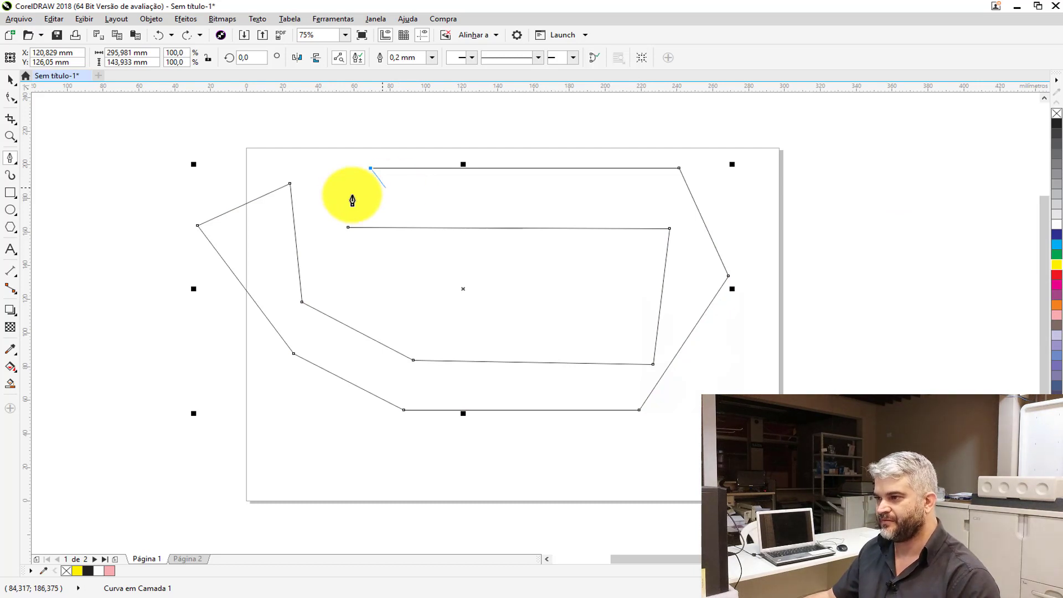
pyautogui.click(370, 169)
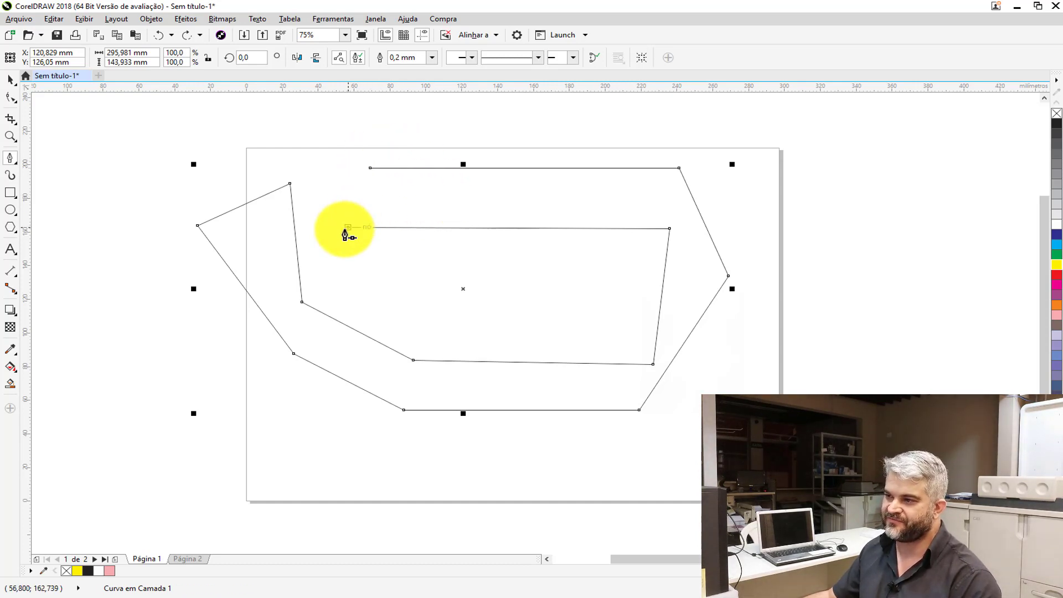
# Apply a yellow fill to the open outline and close it by joining its last node to its starting node.
pyautogui.click(1057, 270)
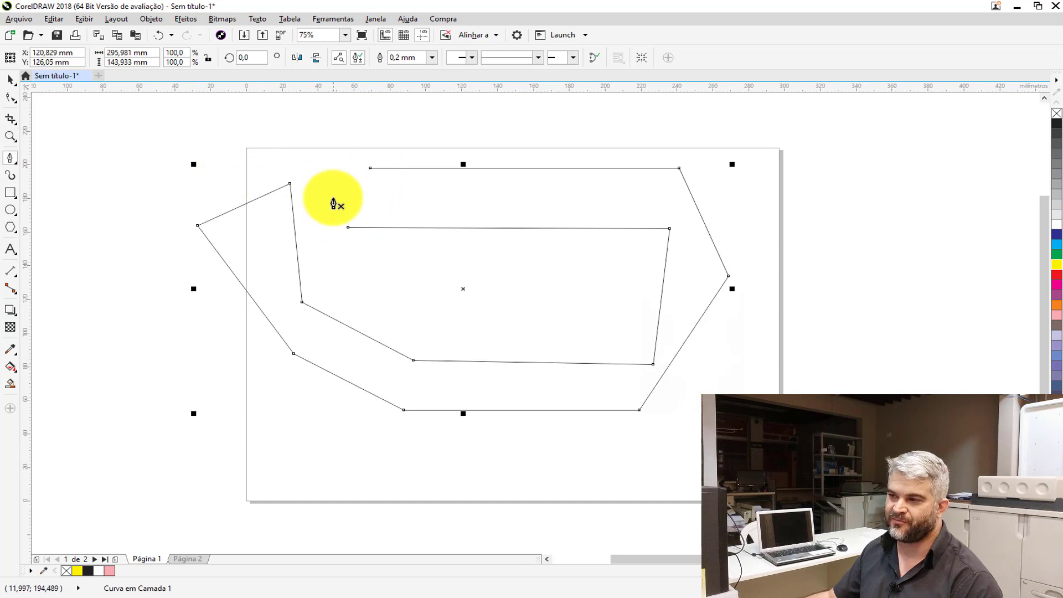
pyautogui.click(370, 169)
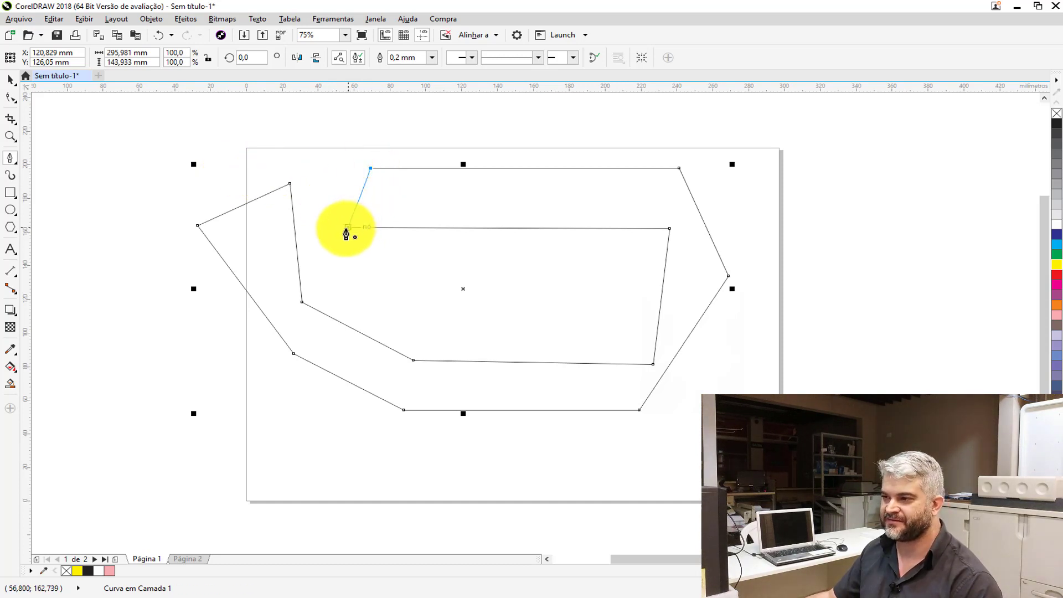
pyautogui.click(347, 228)
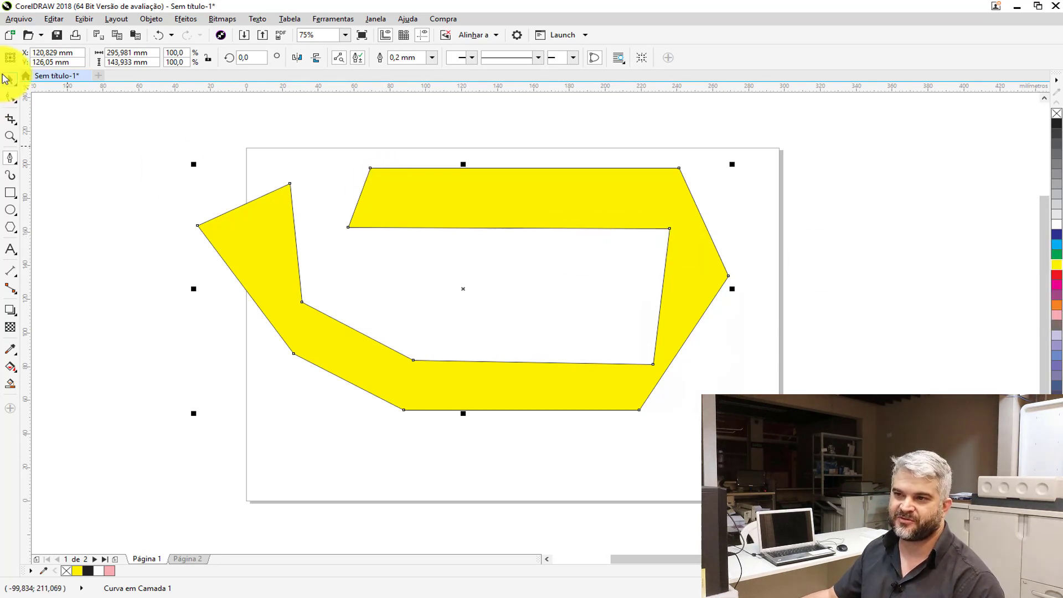
# Delete the yellow-filled polygon from the page.
pyautogui.click(11, 80)
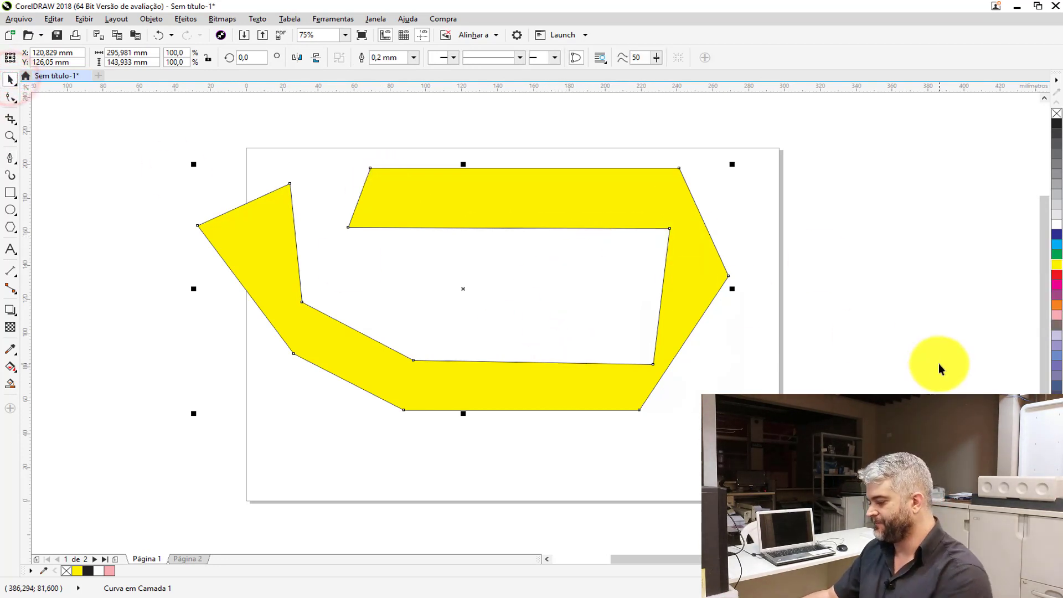
pyautogui.press('Delete')
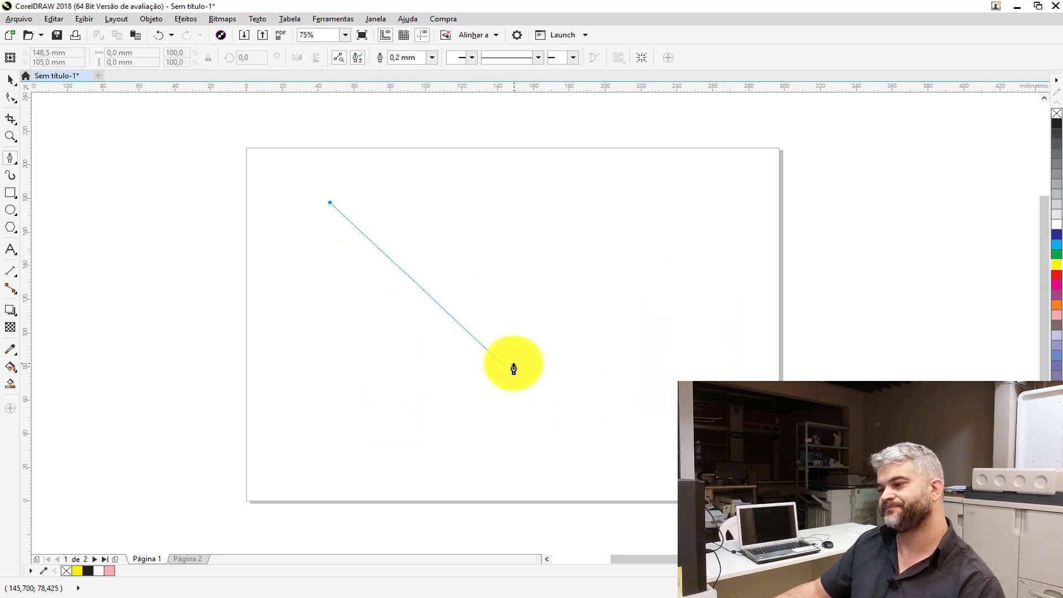
# Draw a closed, downward-pointing triangle about 215 mm wide and 109 mm high with the Pen tool, and delete it.
pyautogui.click(521, 381)
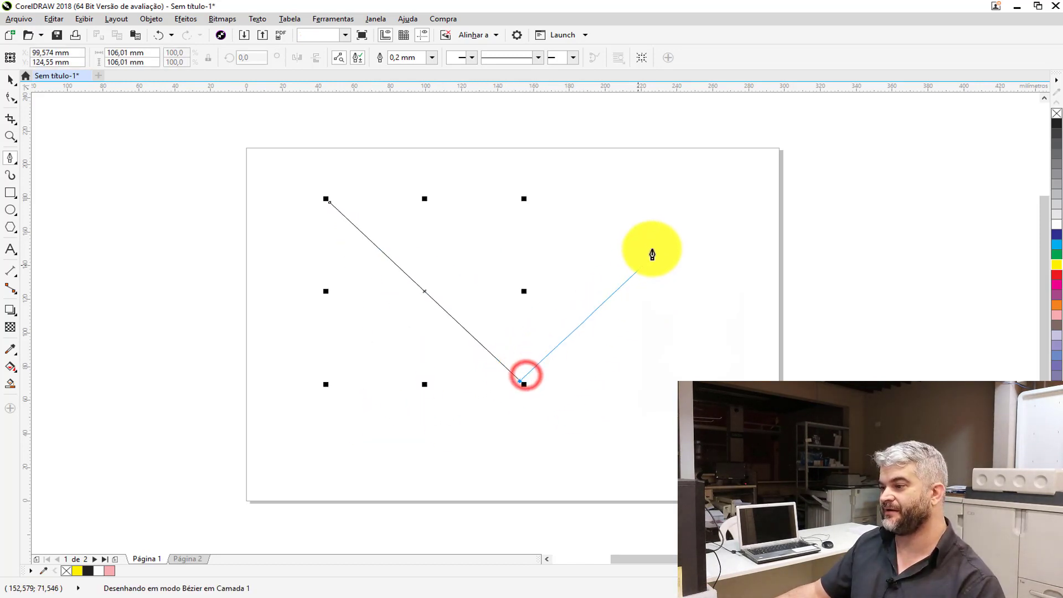
pyautogui.click(718, 198)
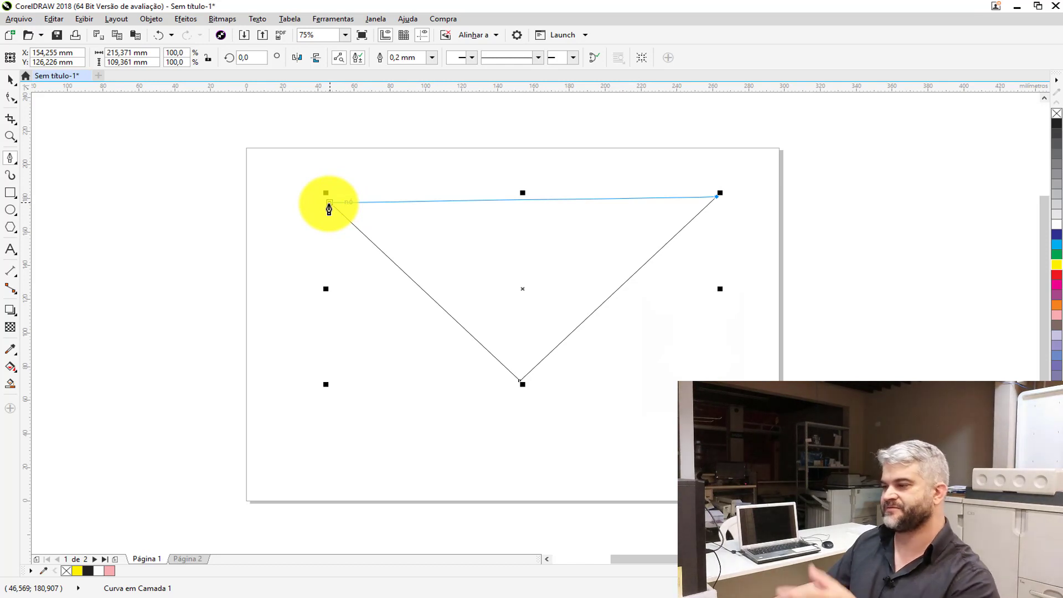
pyautogui.click(329, 203)
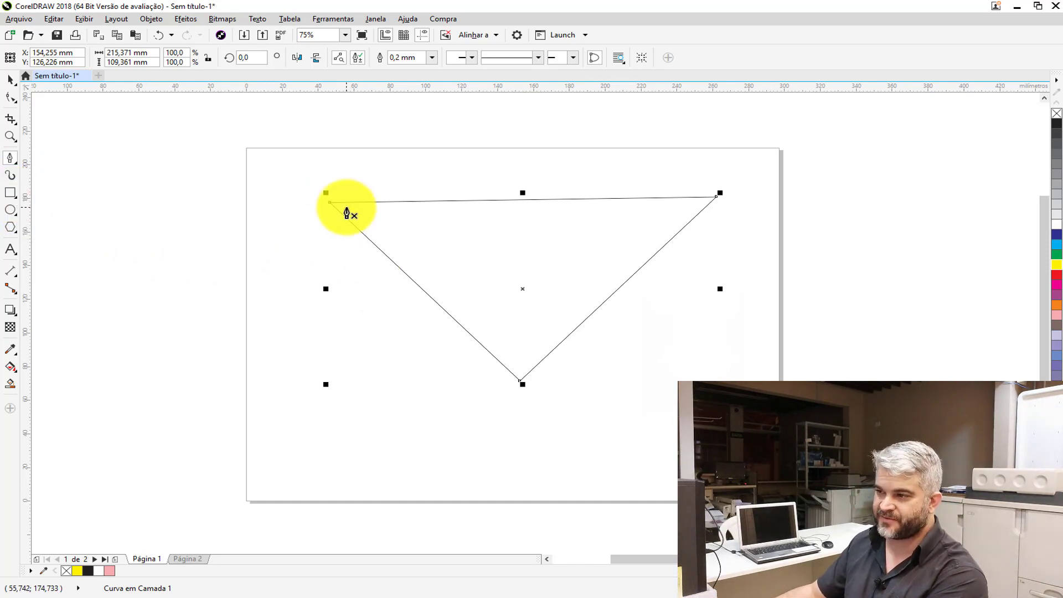
pyautogui.press('Delete')
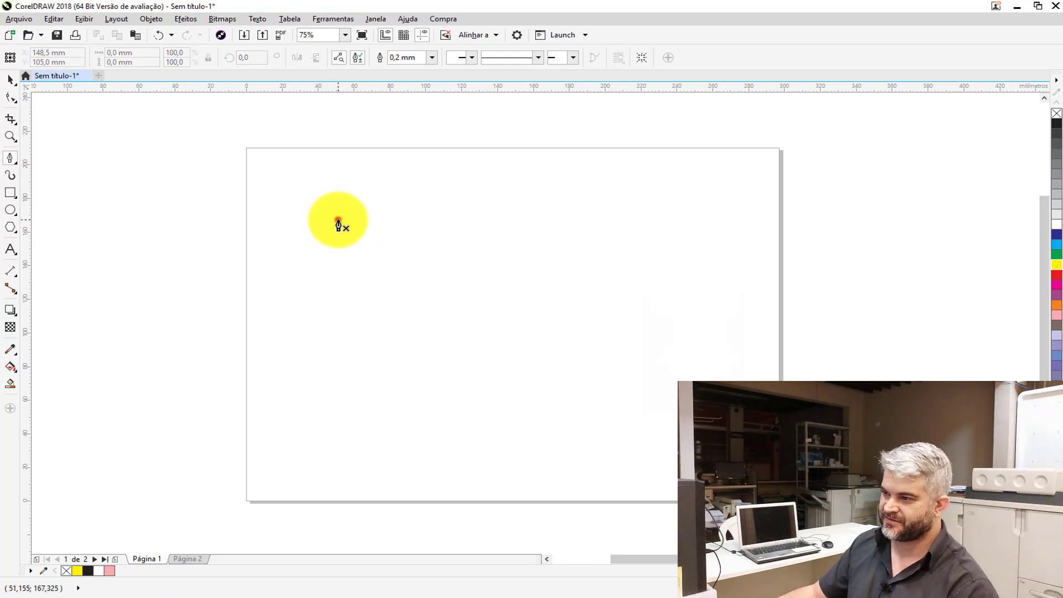
# Draw an open V-shaped line about 201 mm wide and 103 mm high, end it without closing, and delete it.
pyautogui.click(338, 220)
pyautogui.click(512, 393)
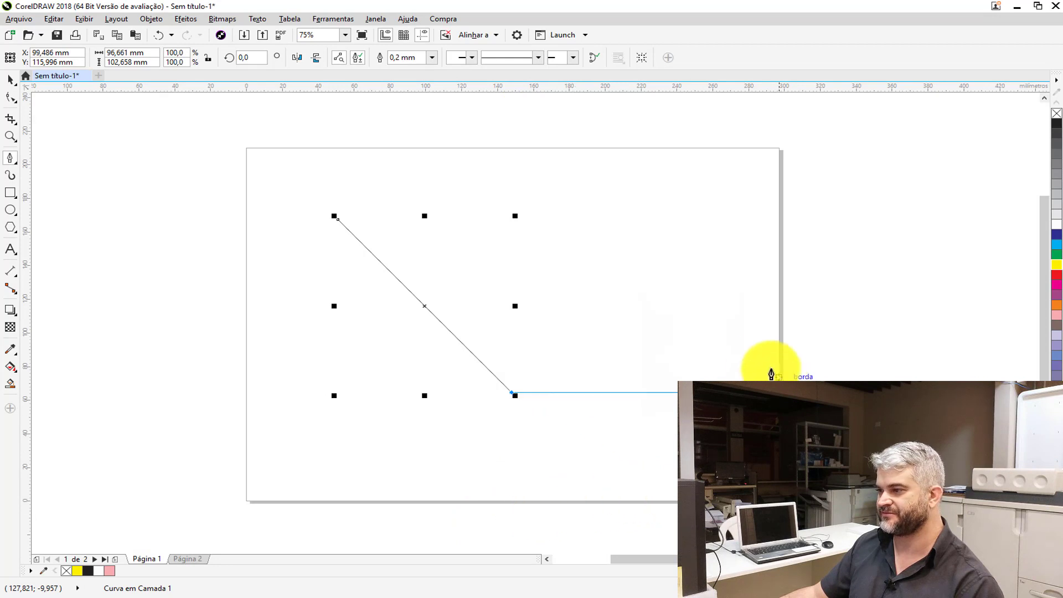
pyautogui.click(699, 242)
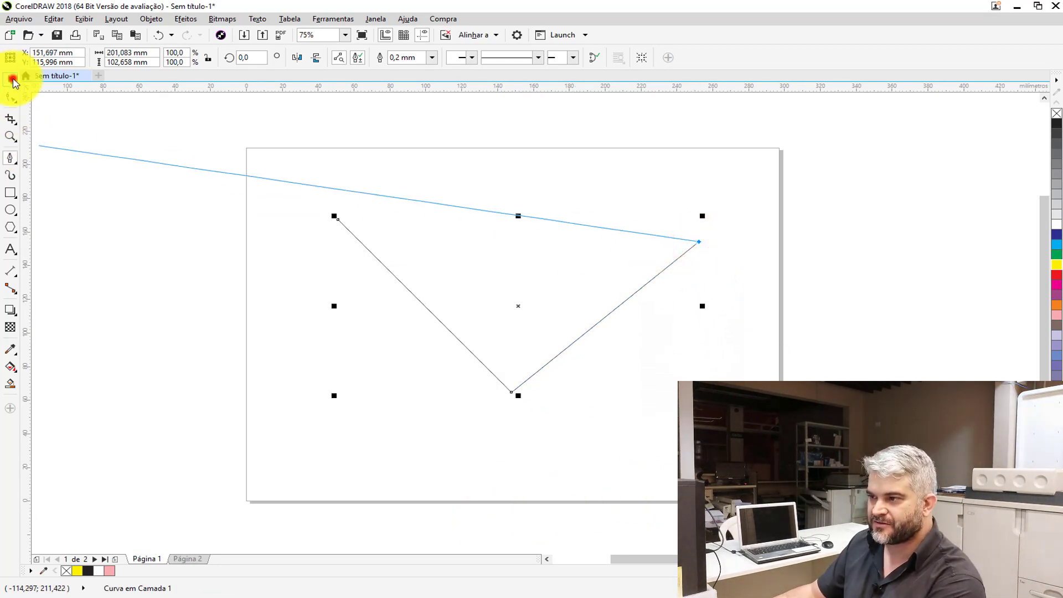
pyautogui.click(12, 80)
pyautogui.press('Delete')
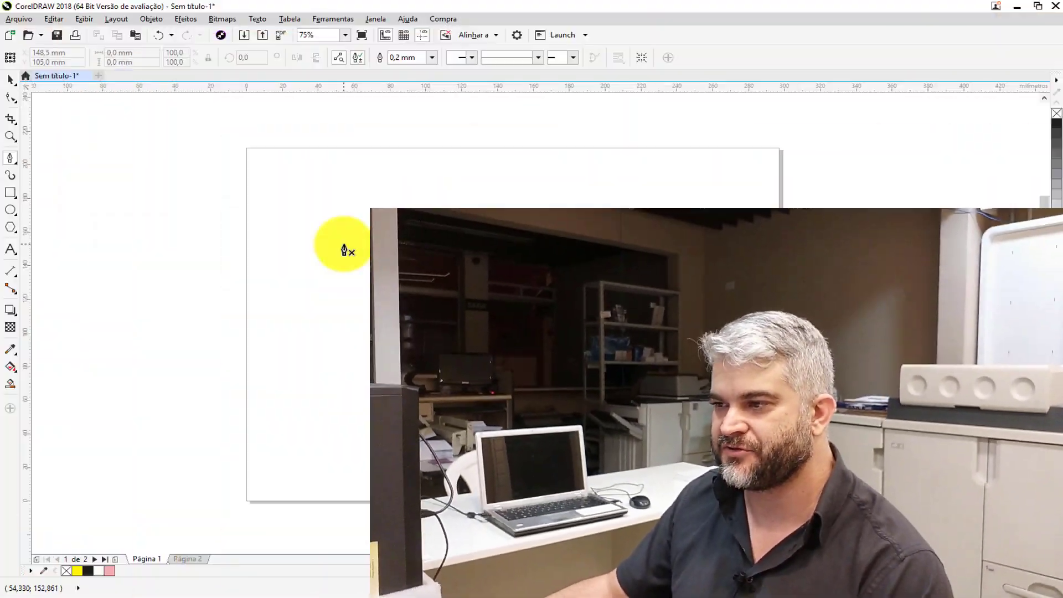
# Start a Pen tool curve in the page's upper-left area, pulling the first node's handles diagonally down to the right.
pyautogui.click(344, 245)
pyautogui.moveTo(344, 245); pyautogui.dragTo(437, 280)
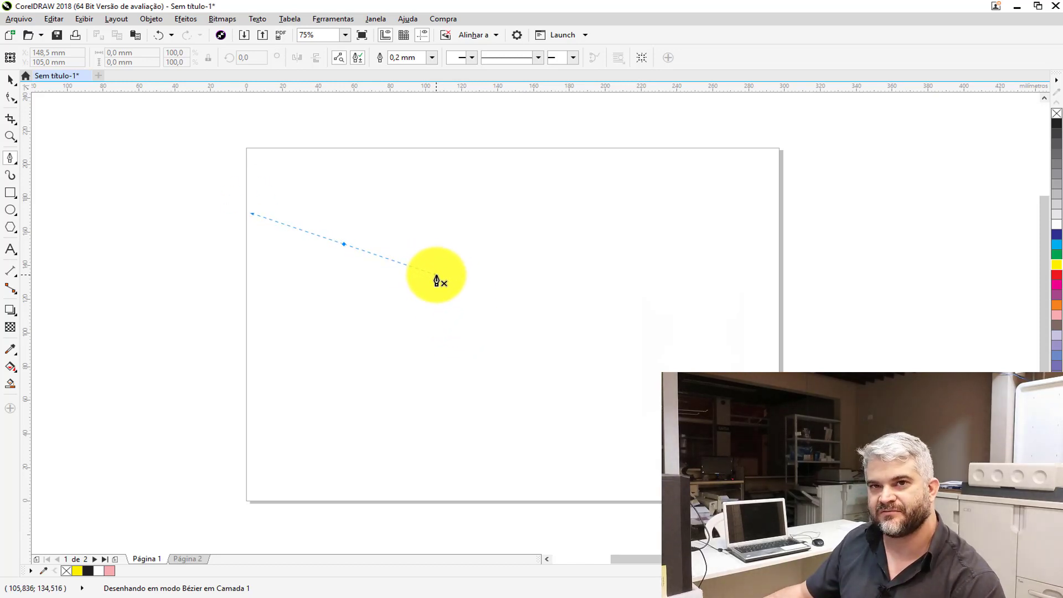
pyautogui.moveTo(438, 279); pyautogui.dragTo(430, 294)
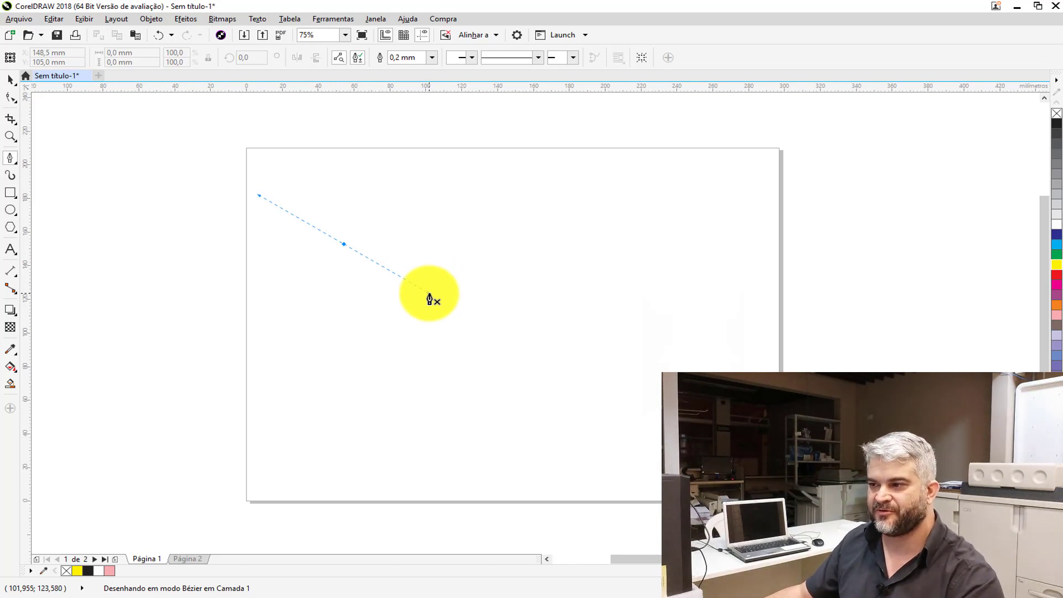
pyautogui.moveTo(429, 294); pyautogui.dragTo(419, 302)
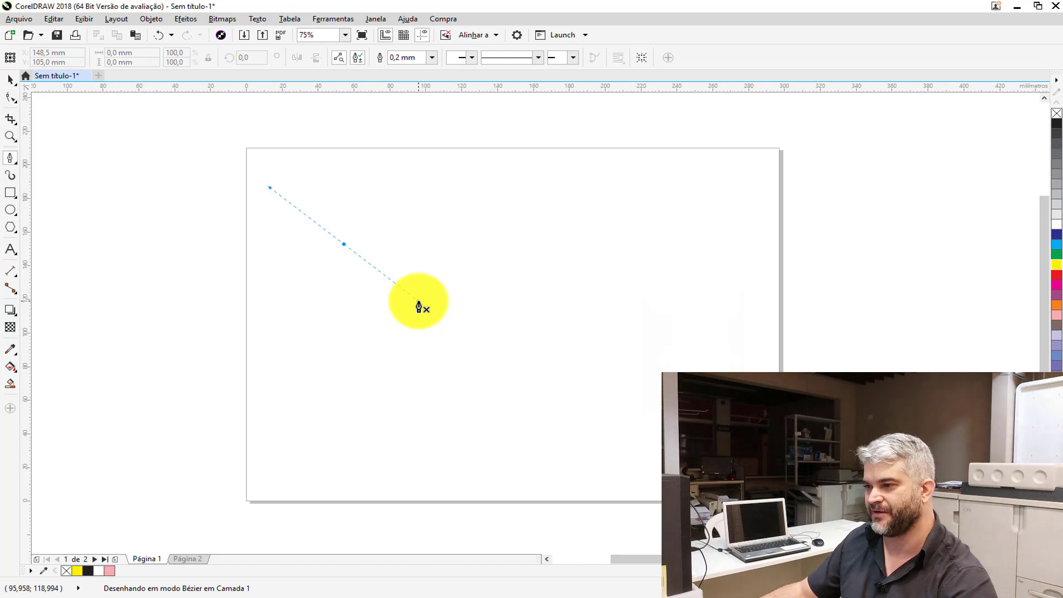
pyautogui.moveTo(414, 310)
pyautogui.mouseDown()
pyautogui.moveTo(361, 261)
pyautogui.moveTo(403, 284)
pyautogui.moveTo(418, 305)
pyautogui.moveTo(409, 309)
pyautogui.mouseUp()
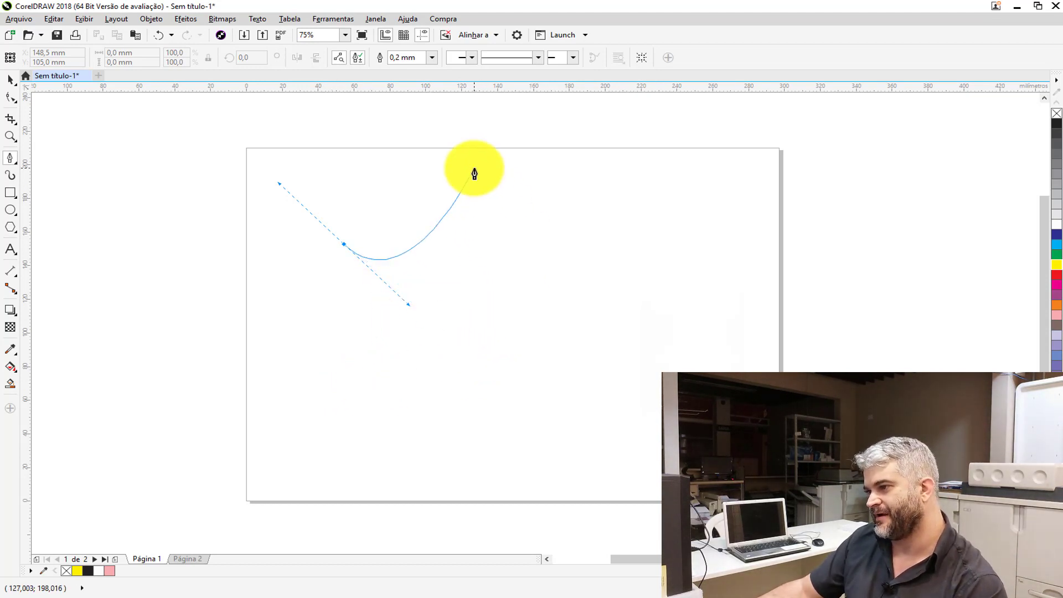
# Continue the path with winding curved segments to about 177 × 148 mm overall, and remove the last node's outgoing handle.
pyautogui.moveTo(474, 169); pyautogui.dragTo(583, 189)
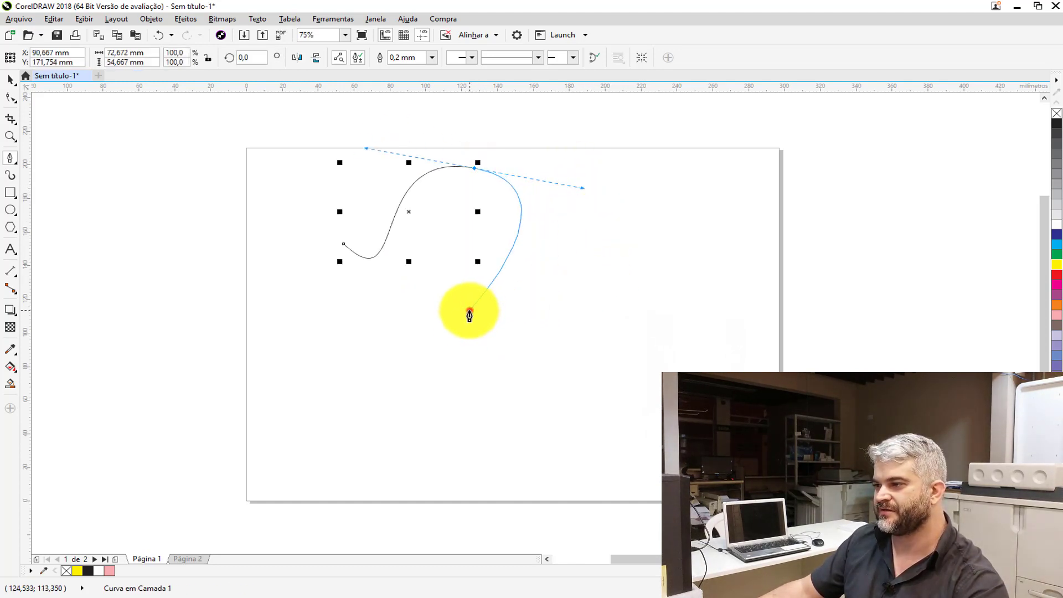
pyautogui.moveTo(469, 311); pyautogui.dragTo(439, 417)
pyautogui.moveTo(660, 364); pyautogui.dragTo(641, 252)
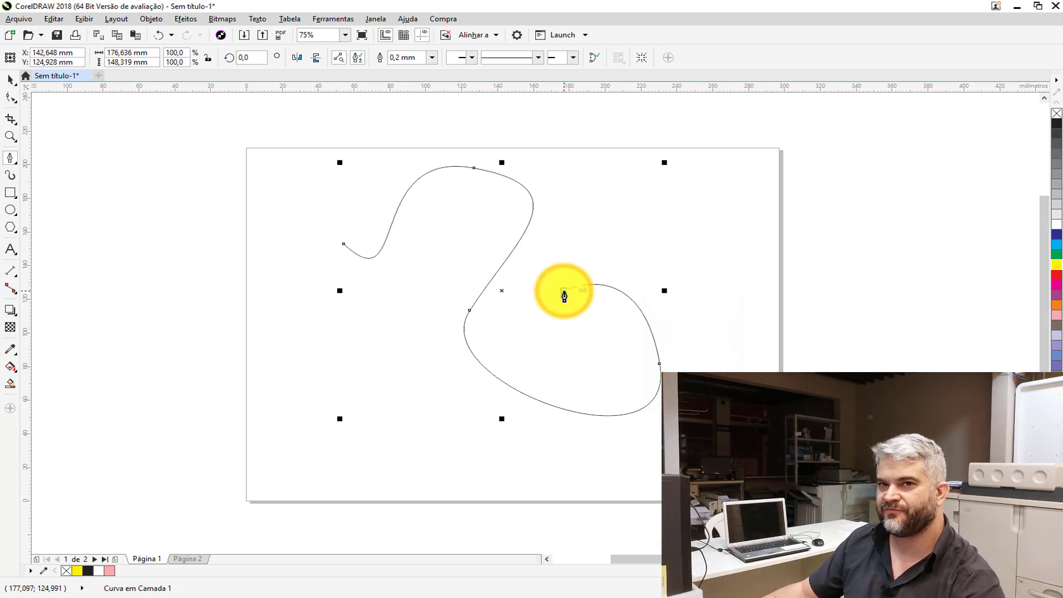
pyautogui.moveTo(563, 291); pyautogui.dragTo(581, 256)
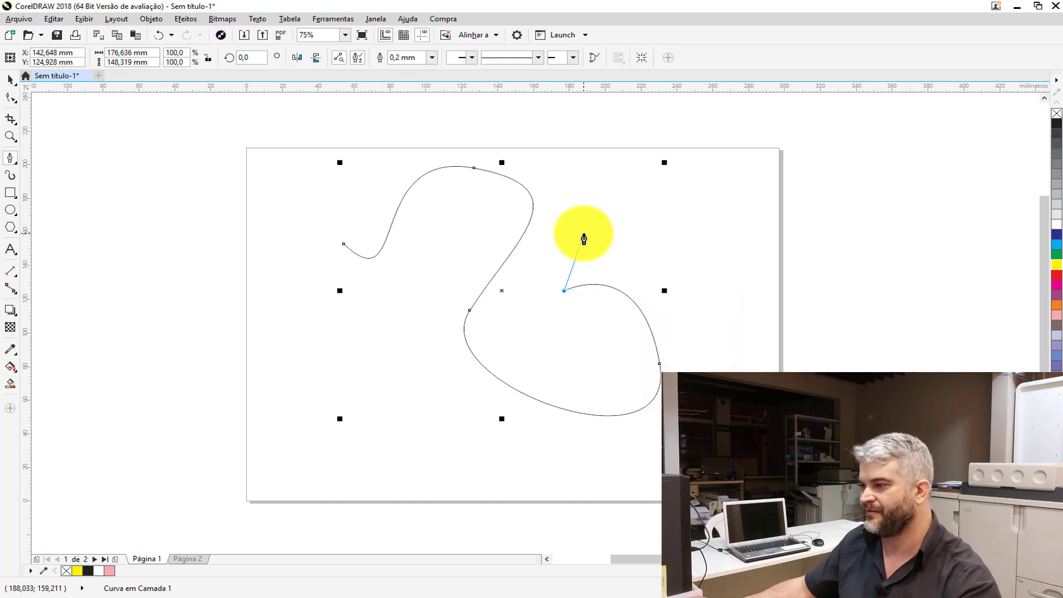
# Extend the curve with straight segments to about 217 × 148 mm overall, end the path without closing it, and delete it.
pyautogui.moveTo(584, 239); pyautogui.dragTo(583, 215)
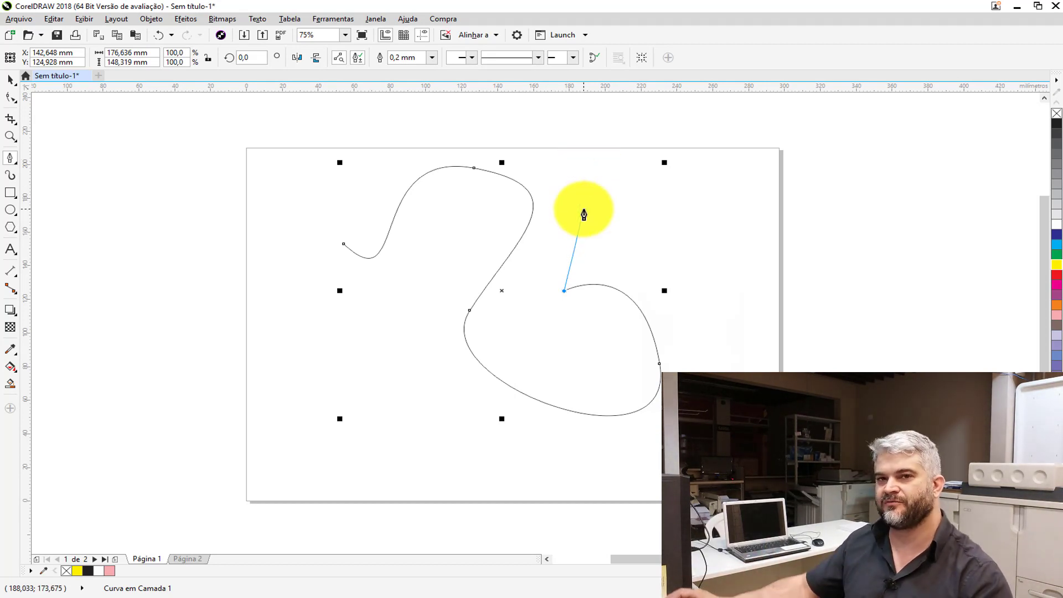
pyautogui.click(600, 193)
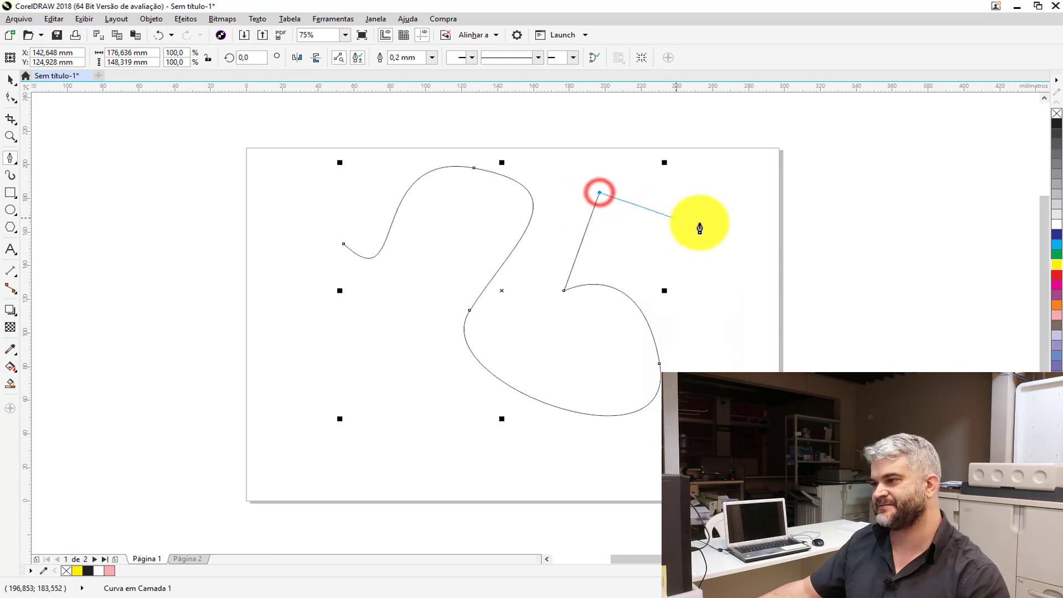
pyautogui.click(712, 228)
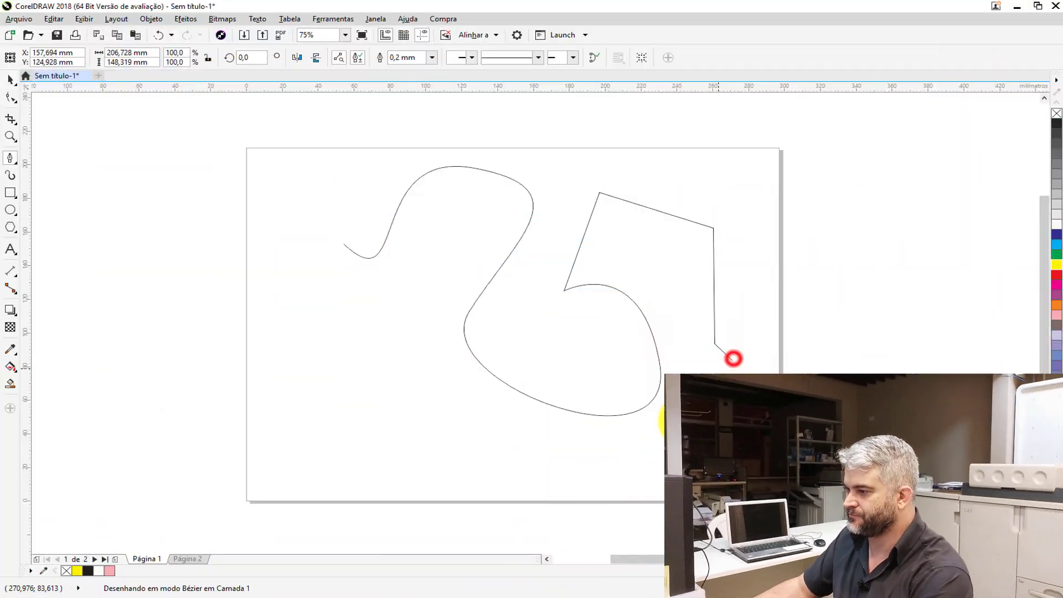
pyautogui.moveTo(732, 361); pyautogui.dragTo(684, 446)
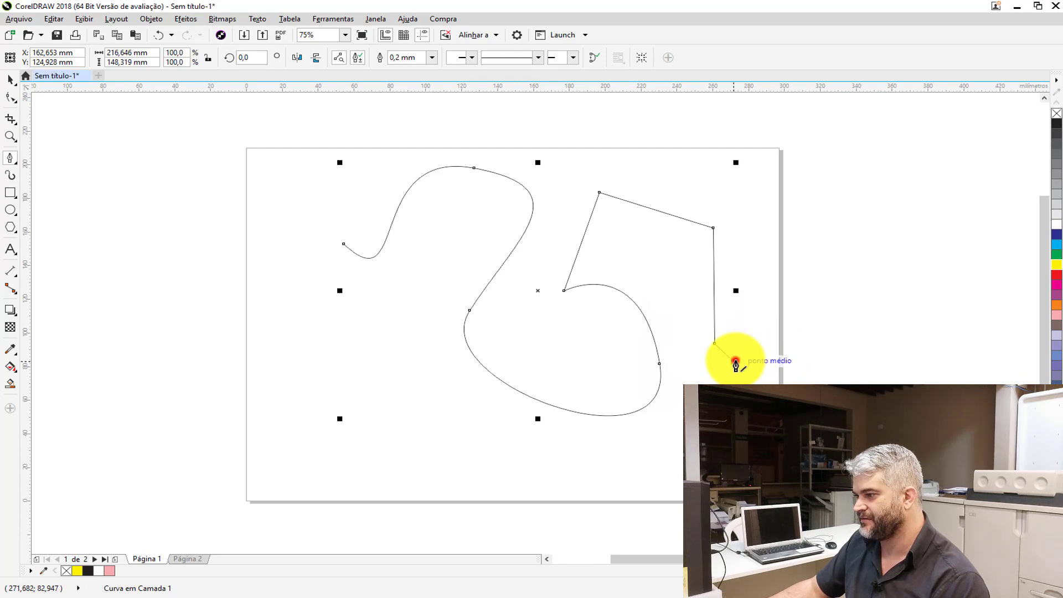
pyautogui.press('Delete')
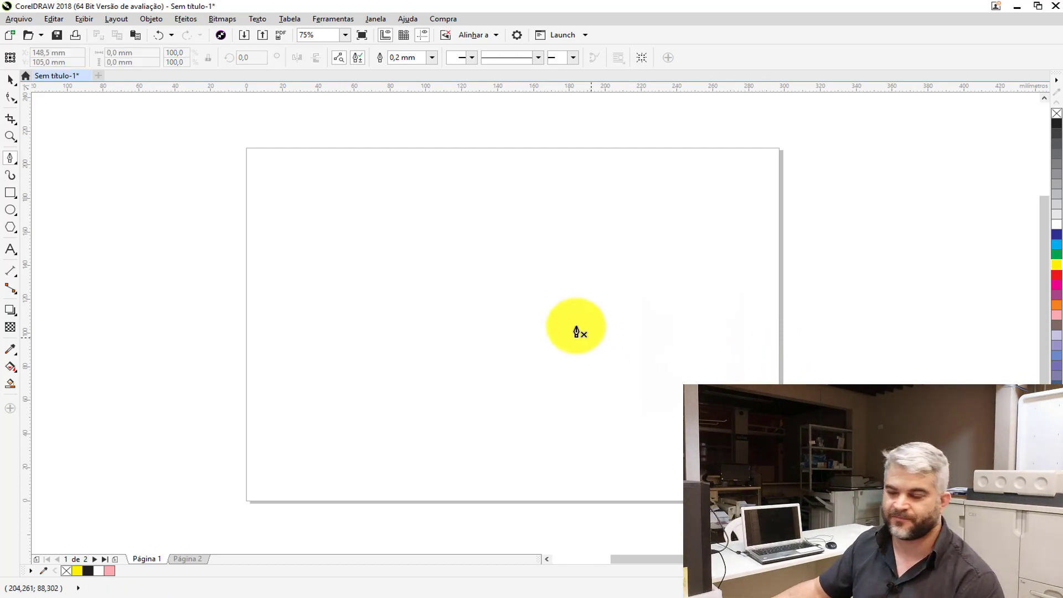
# Draw a closed heart about 138 mm wide and 92 mm high with the Pen tool, mixing curved and straight segments, and delete it.
pyautogui.click(502, 263)
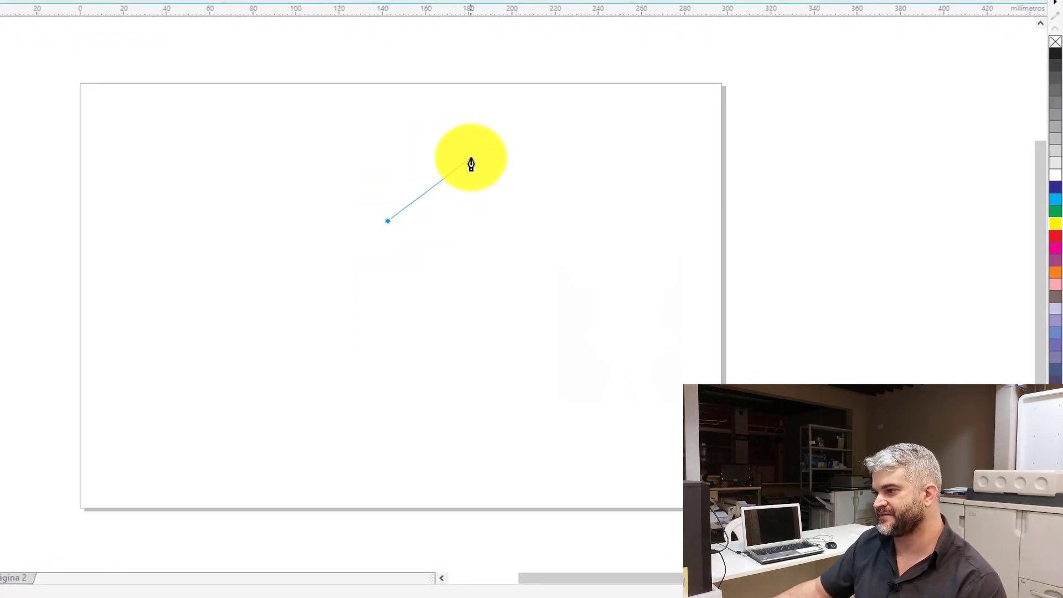
pyautogui.moveTo(472, 161); pyautogui.dragTo(553, 167)
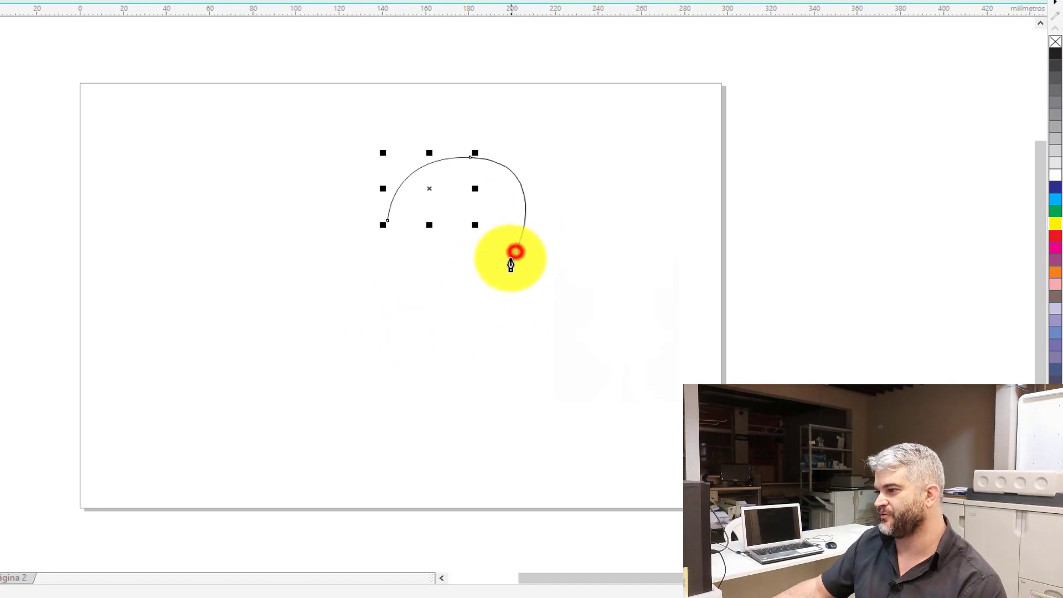
pyautogui.moveTo(511, 260); pyautogui.dragTo(503, 275)
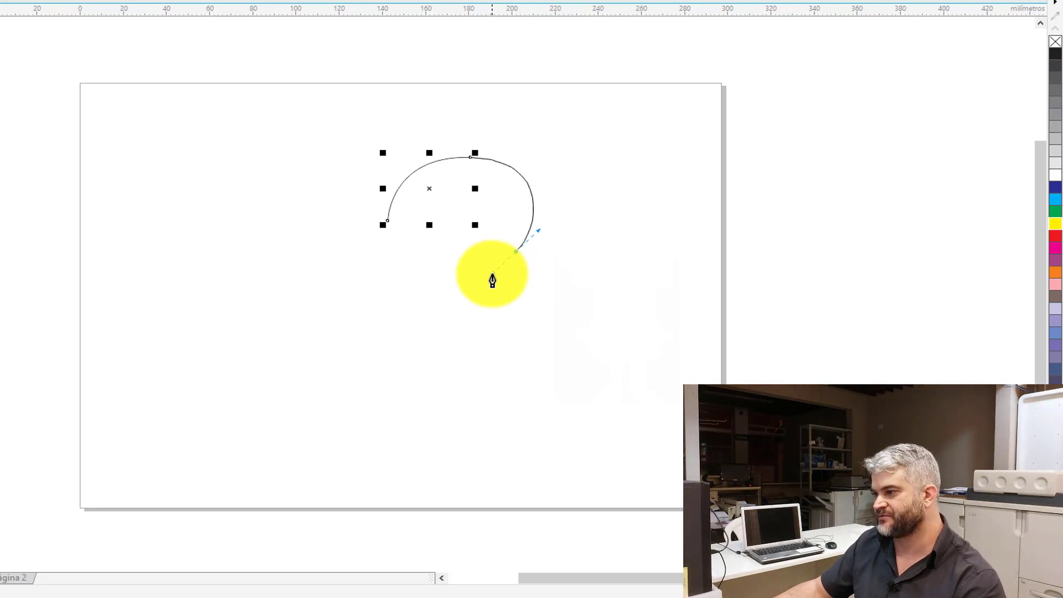
pyautogui.click(380, 357)
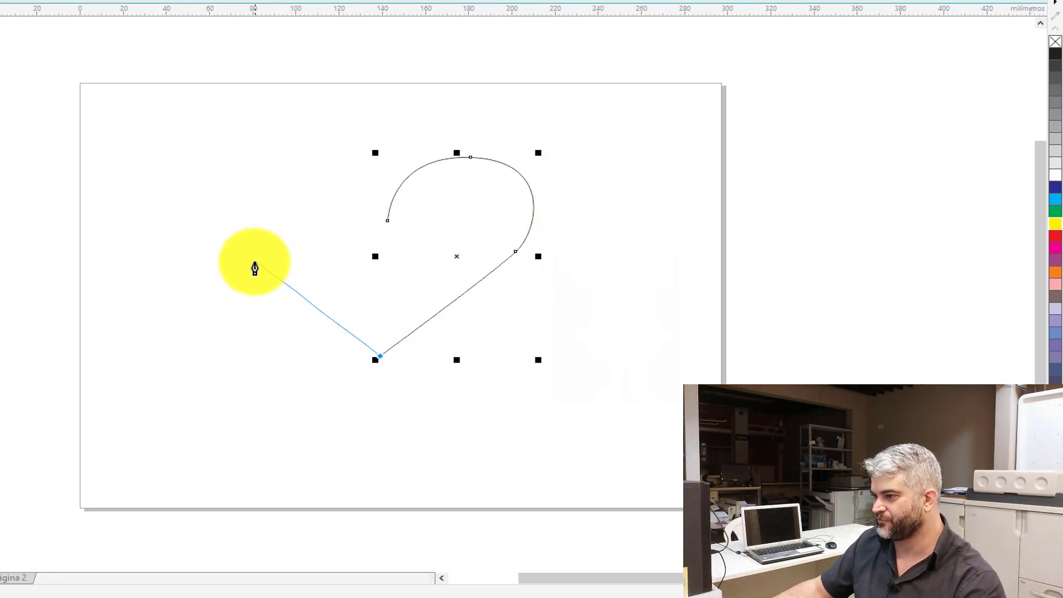
pyautogui.moveTo(257, 267); pyautogui.dragTo(210, 210)
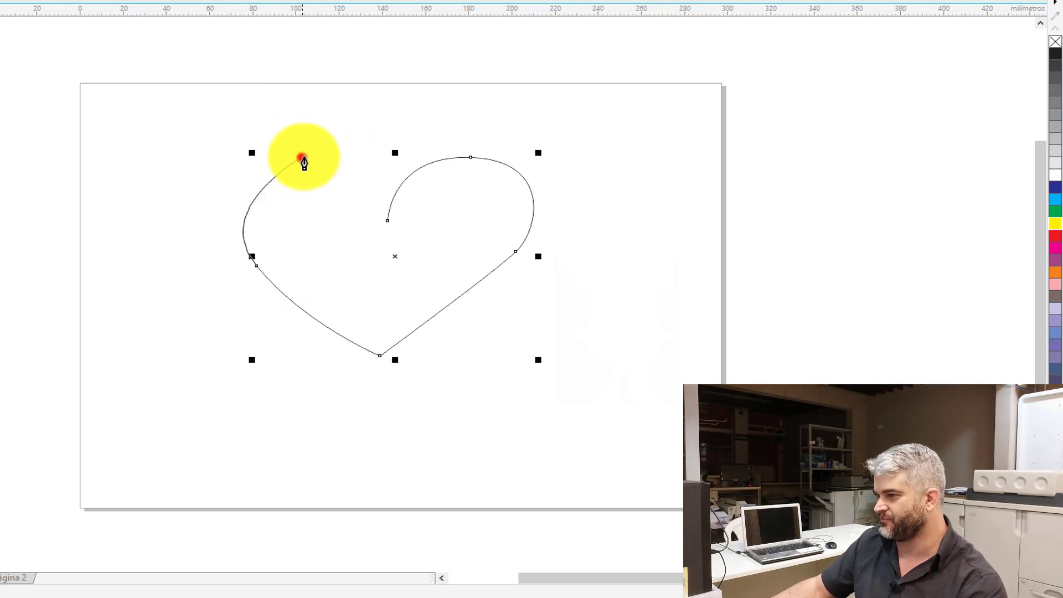
pyautogui.moveTo(302, 158); pyautogui.dragTo(355, 154)
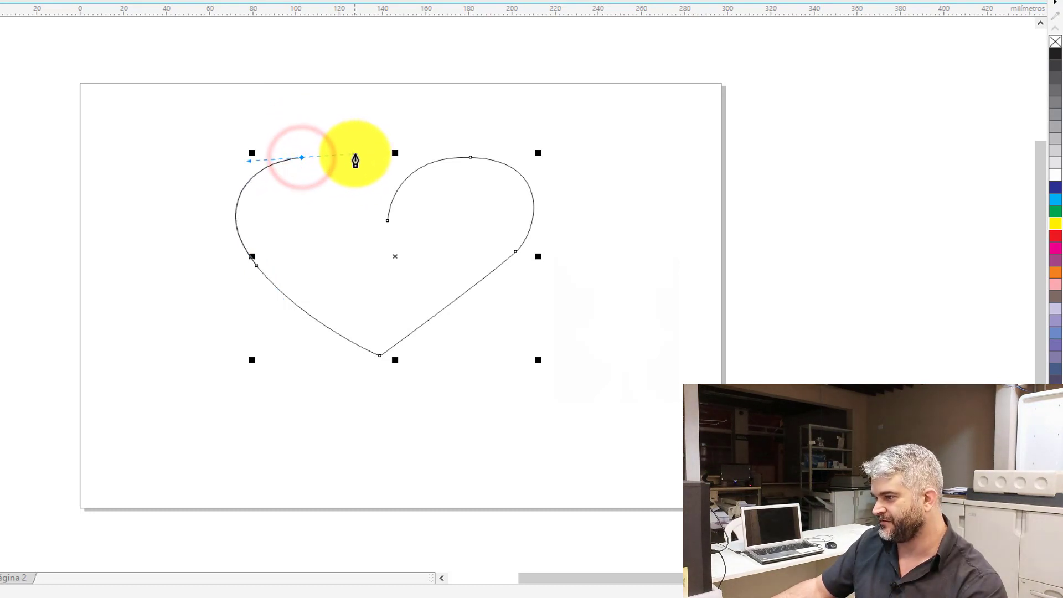
pyautogui.click(389, 223)
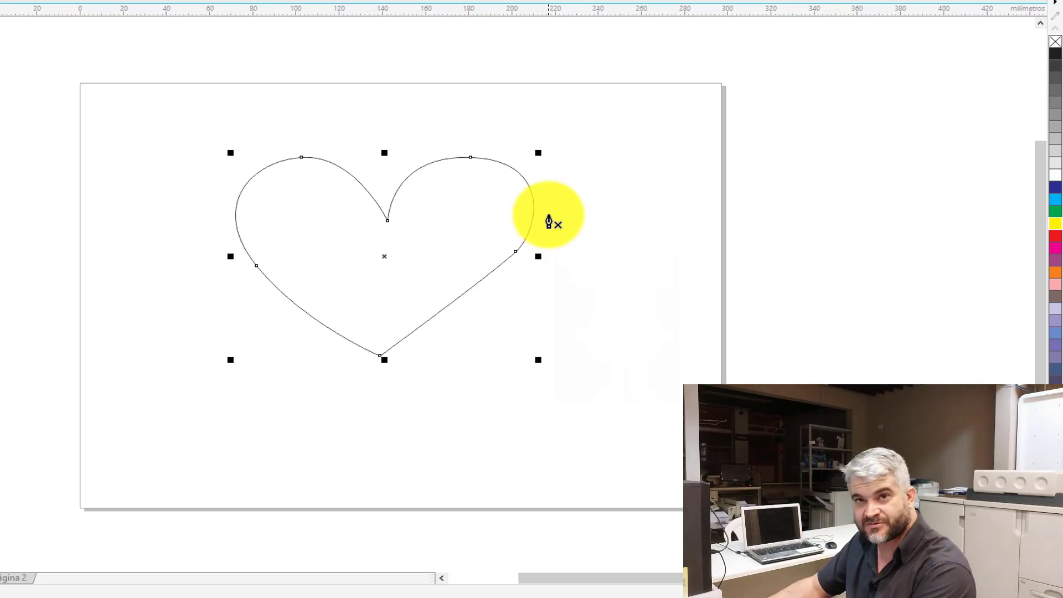
pyautogui.press('Delete')
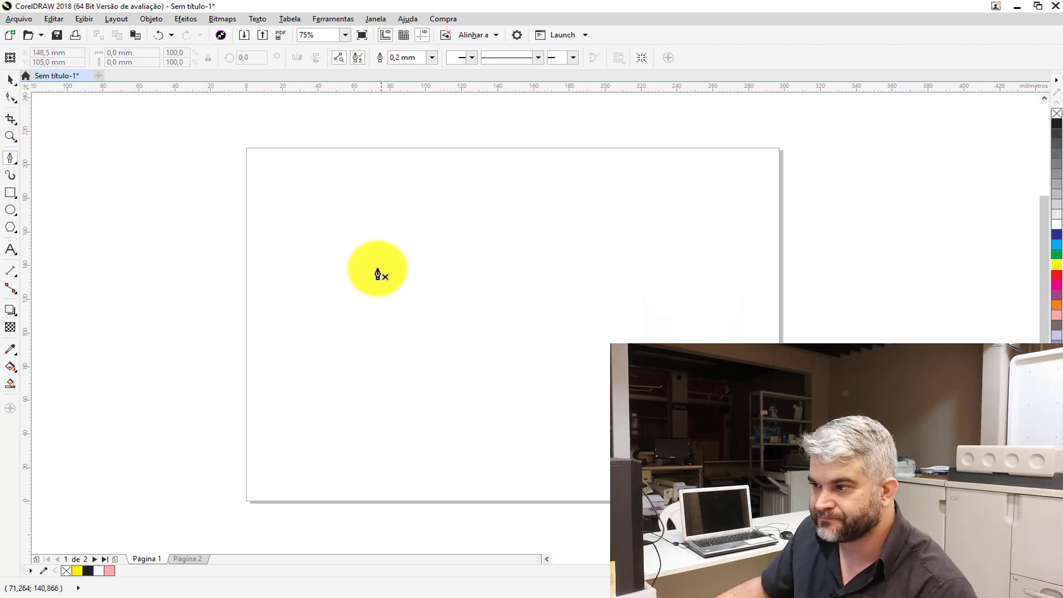
# Start a Pen tool path with a nearly horizontal segment about 81 mm long in the page's upper-left area, setting its outline width to 2.0 mm.
pyautogui.click(317, 239)
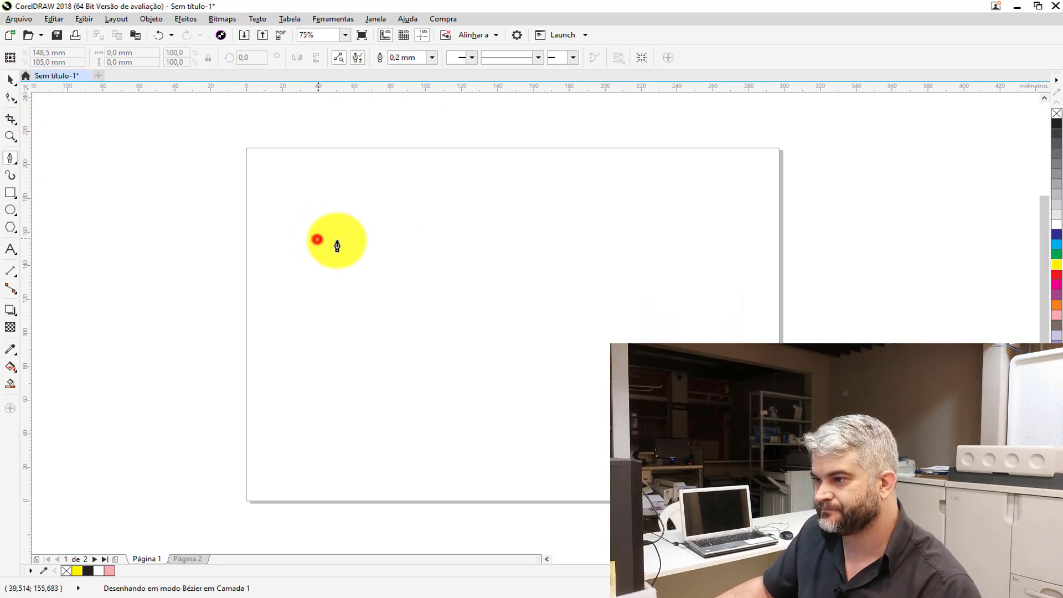
pyautogui.click(464, 239)
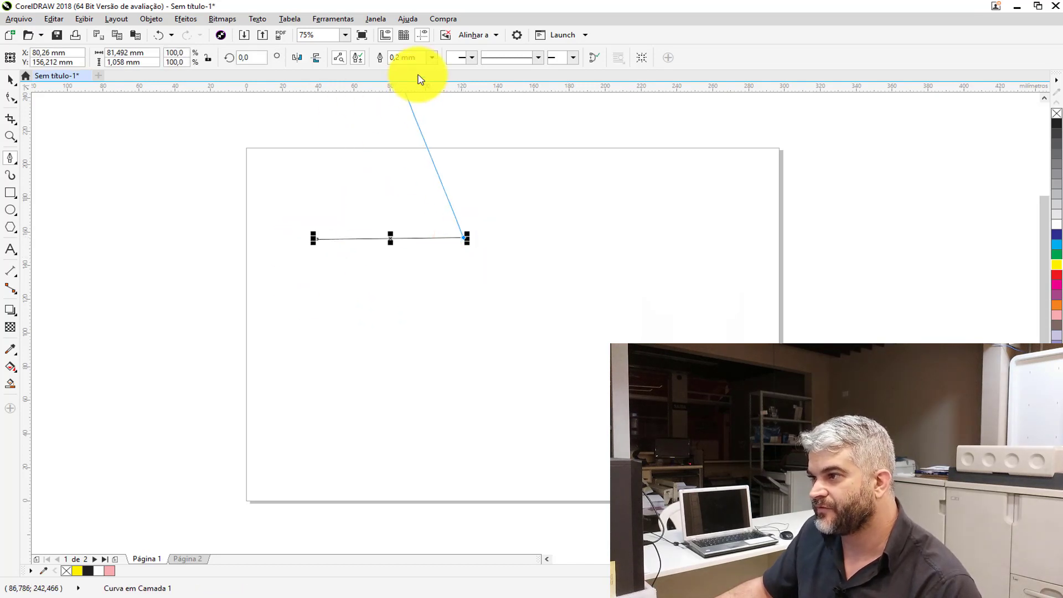
pyautogui.click(432, 59)
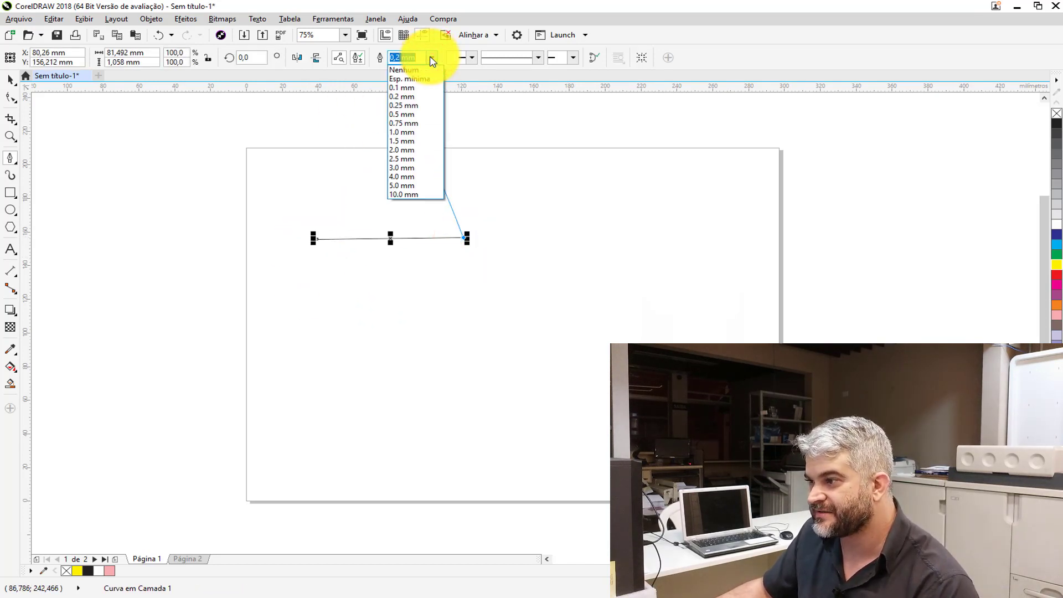
pyautogui.click(407, 149)
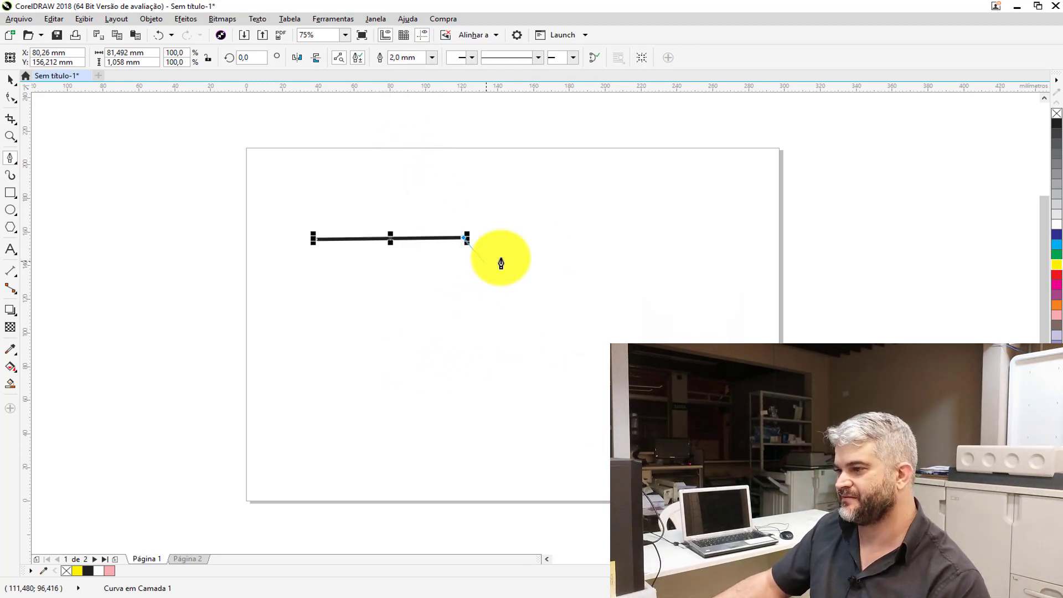
# Continue the thick path with straight segments into a closed six-sided shape about 111 × 63 mm overall.
pyautogui.click(459, 300)
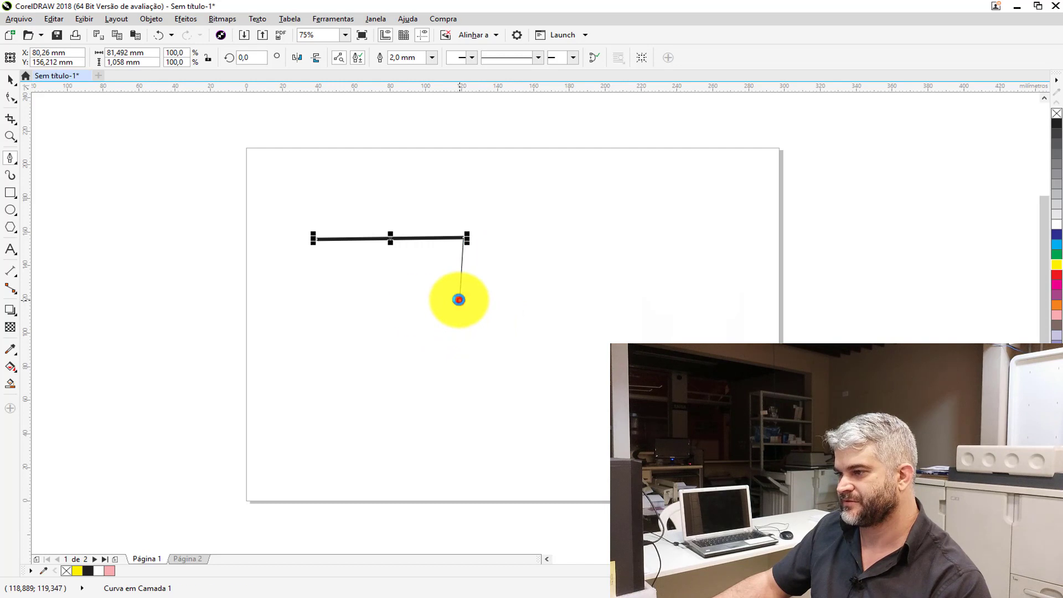
pyautogui.click(297, 307)
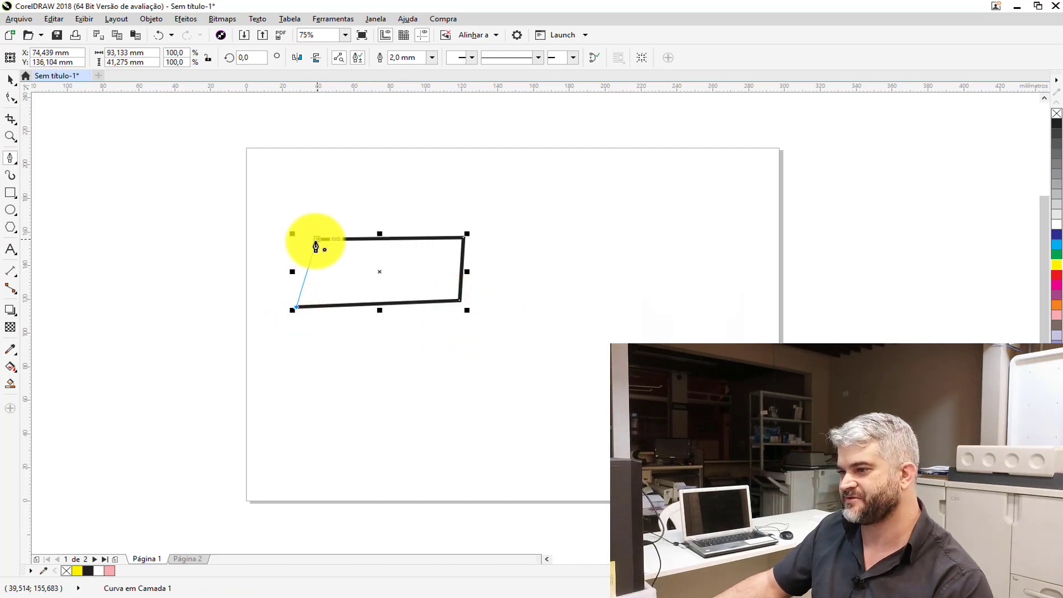
pyautogui.click(265, 201)
pyautogui.click(337, 201)
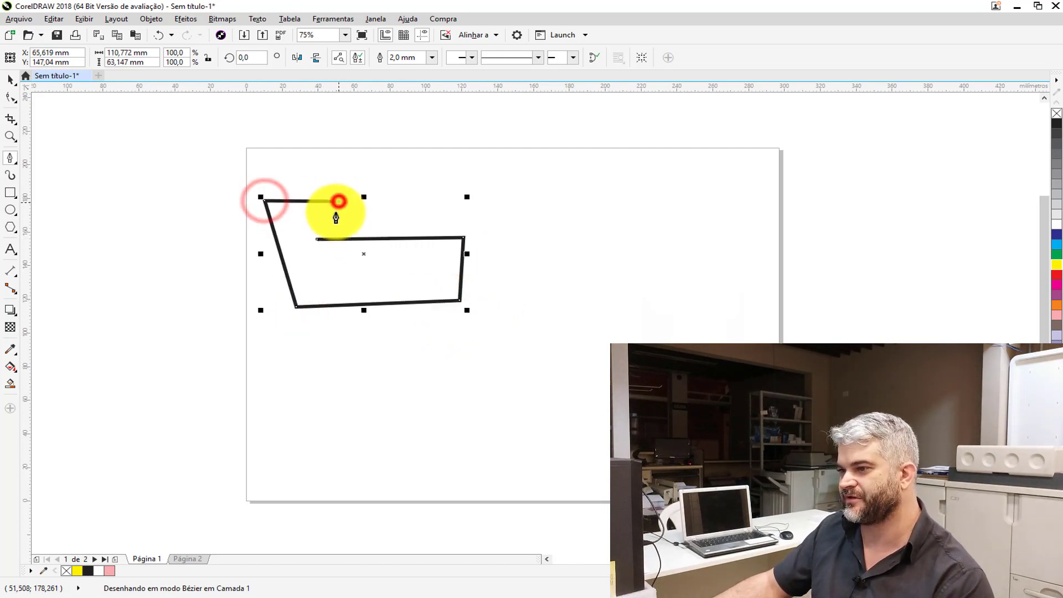
pyautogui.click(317, 241)
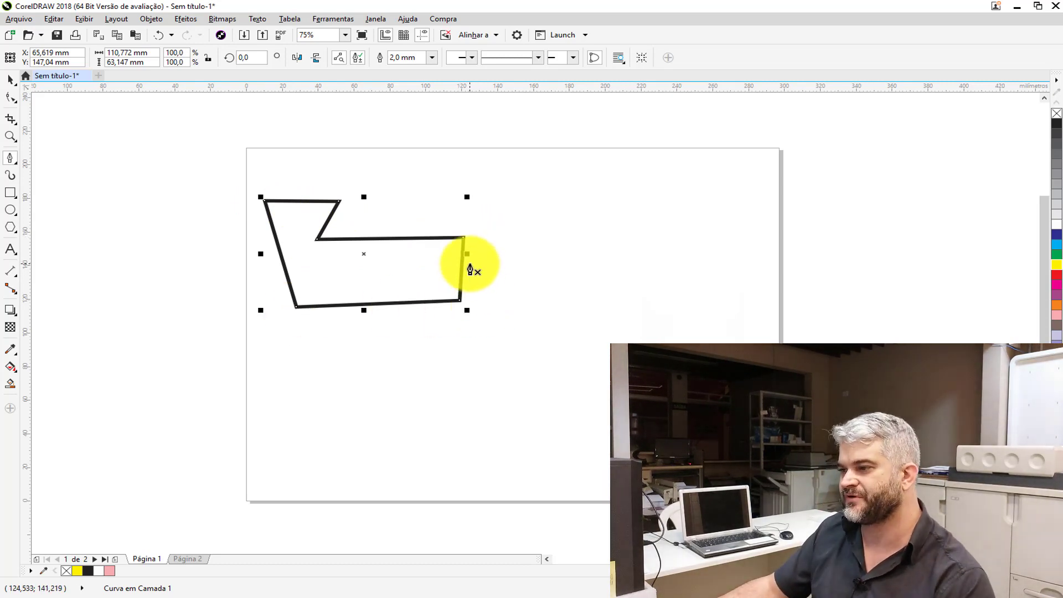
# Draw a closed rounded shape about 93 × 97 mm, pointed at its base, with curved Pen tool segments on the page's right half.
pyautogui.click(624, 353)
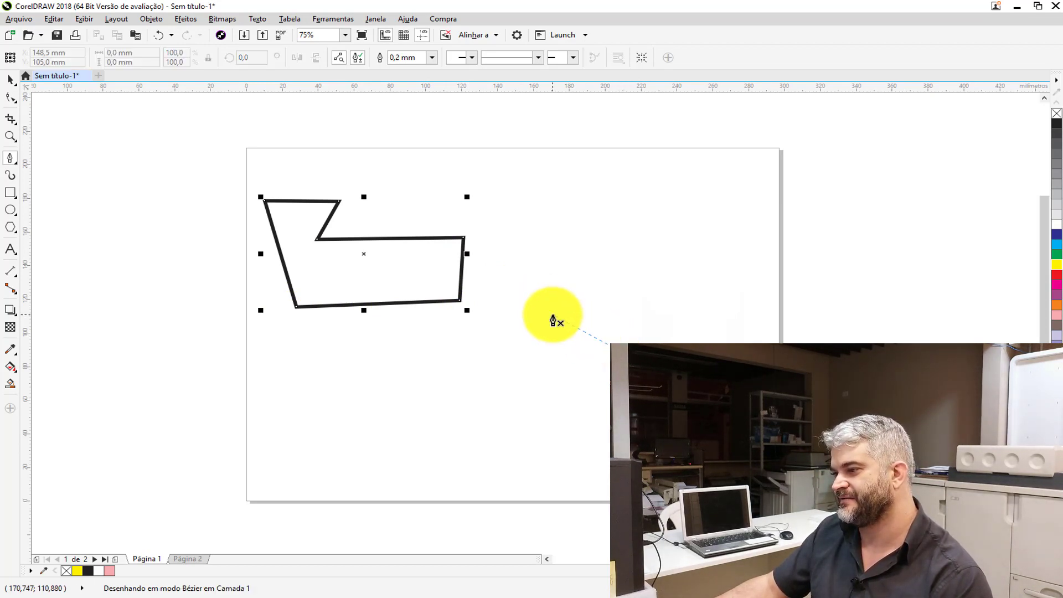
pyautogui.moveTo(553, 314); pyautogui.dragTo(552, 315)
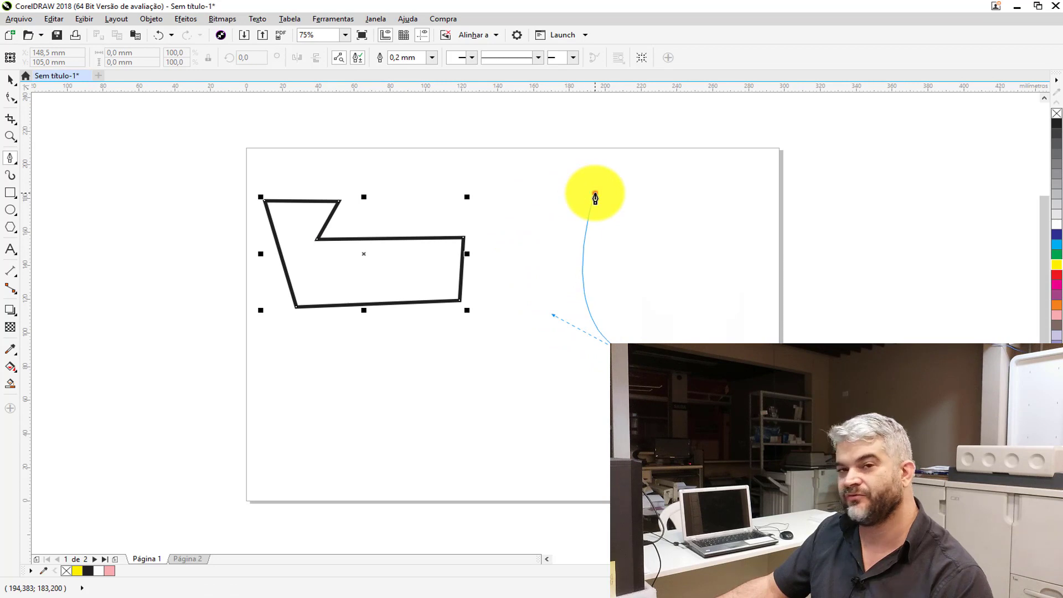
pyautogui.moveTo(595, 193); pyautogui.dragTo(673, 179)
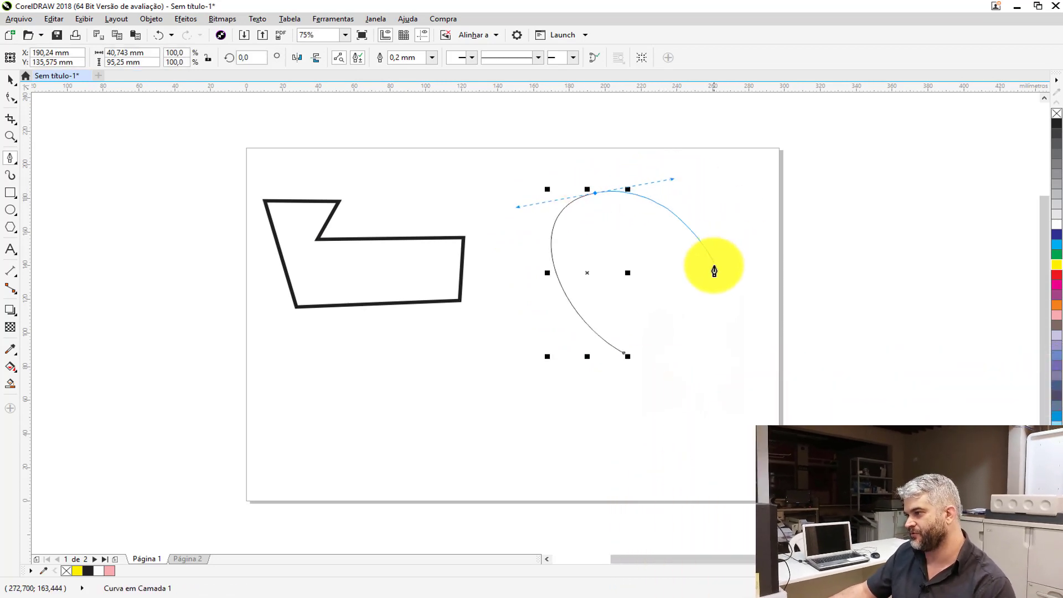
pyautogui.moveTo(714, 278); pyautogui.dragTo(695, 348)
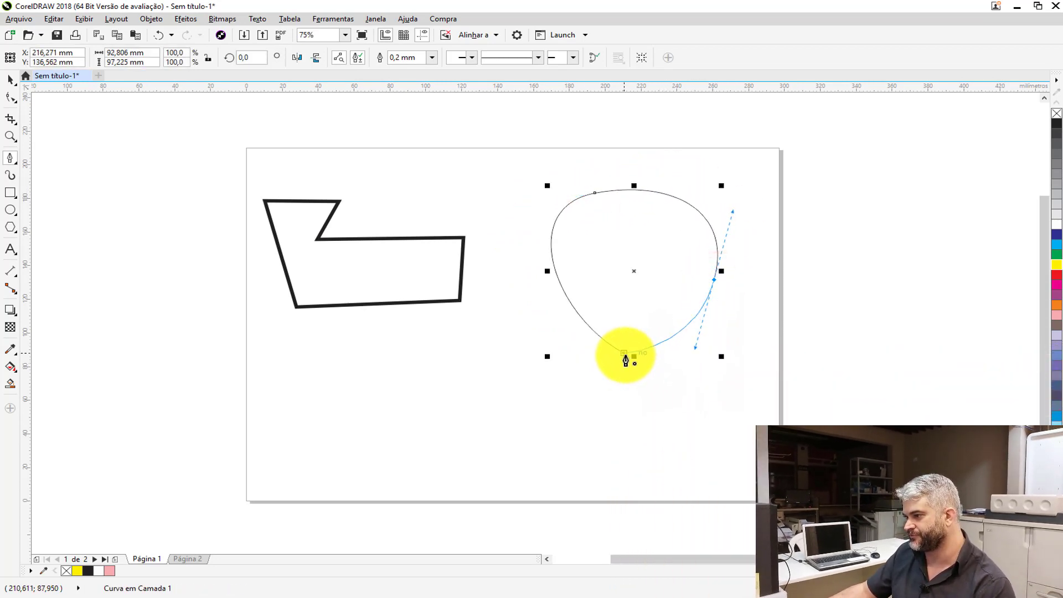
pyautogui.click(624, 353)
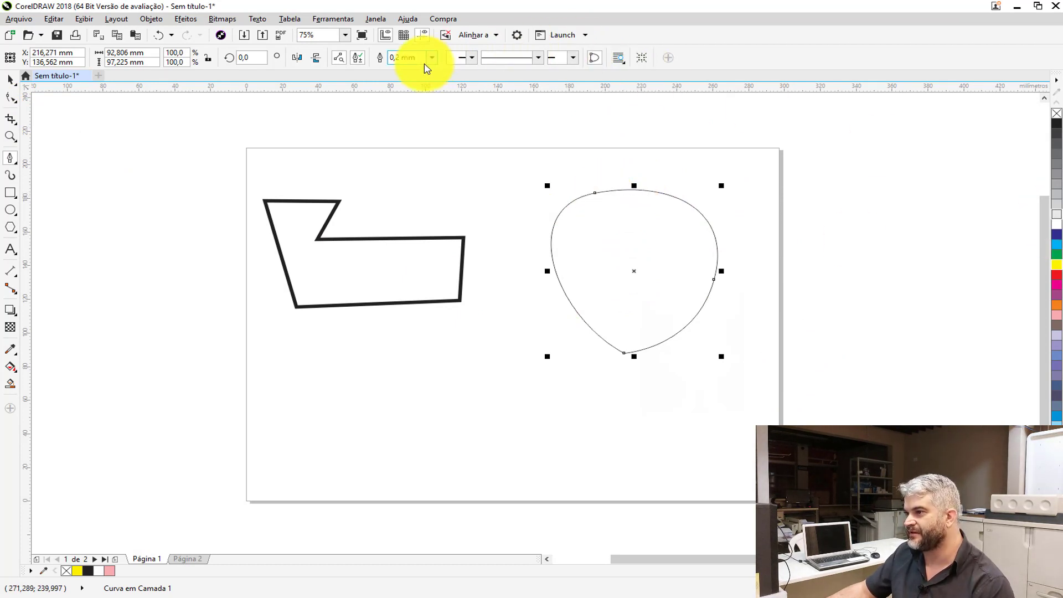
# Set the rounded shape's outline width to 1.0 mm.
pyautogui.click(407, 116)
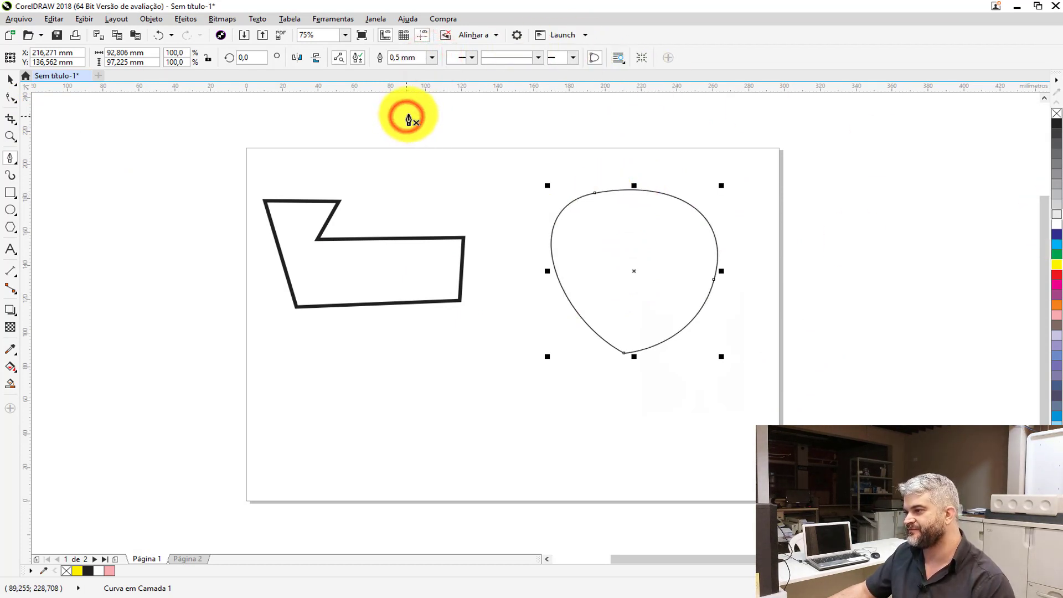
pyautogui.click(432, 58)
pyautogui.click(412, 133)
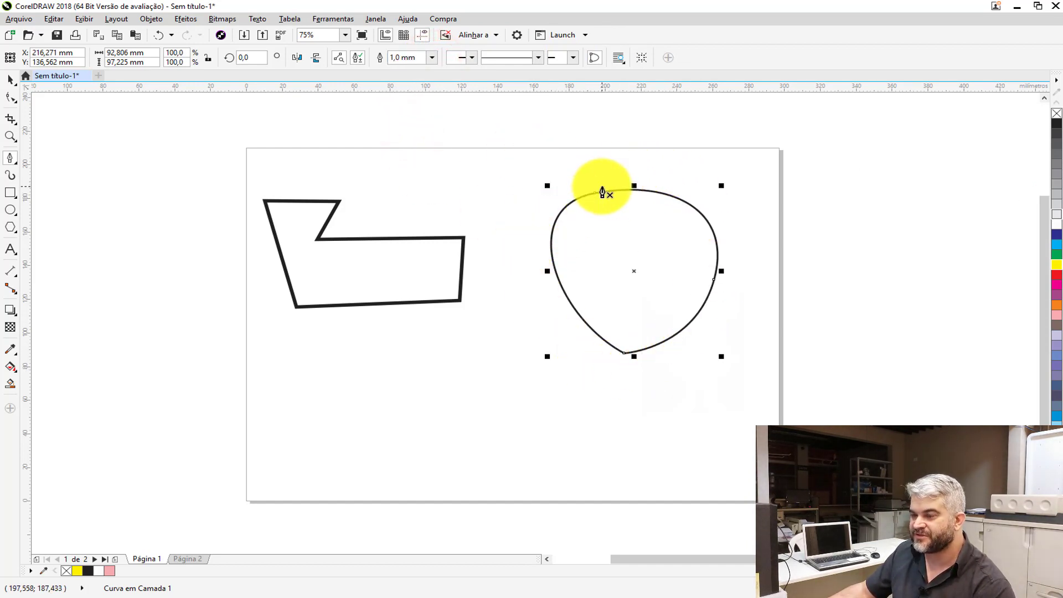
# Reshape the rounded shape with the Shape tool, swinging the right node's lower handle toward the interior and adjusting the resulting bend.
pyautogui.click(11, 101)
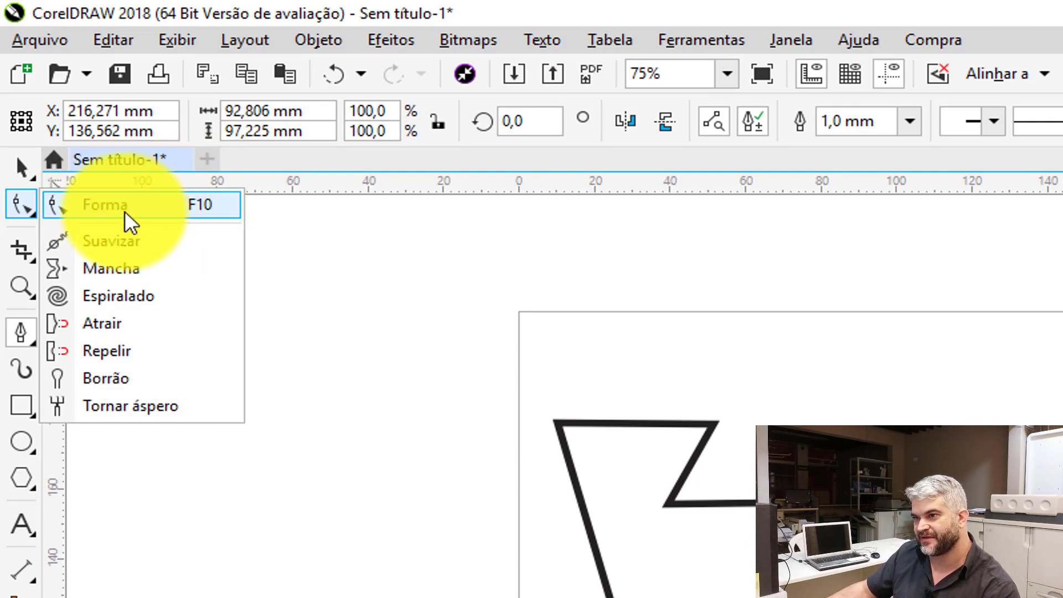
pyautogui.click(132, 207)
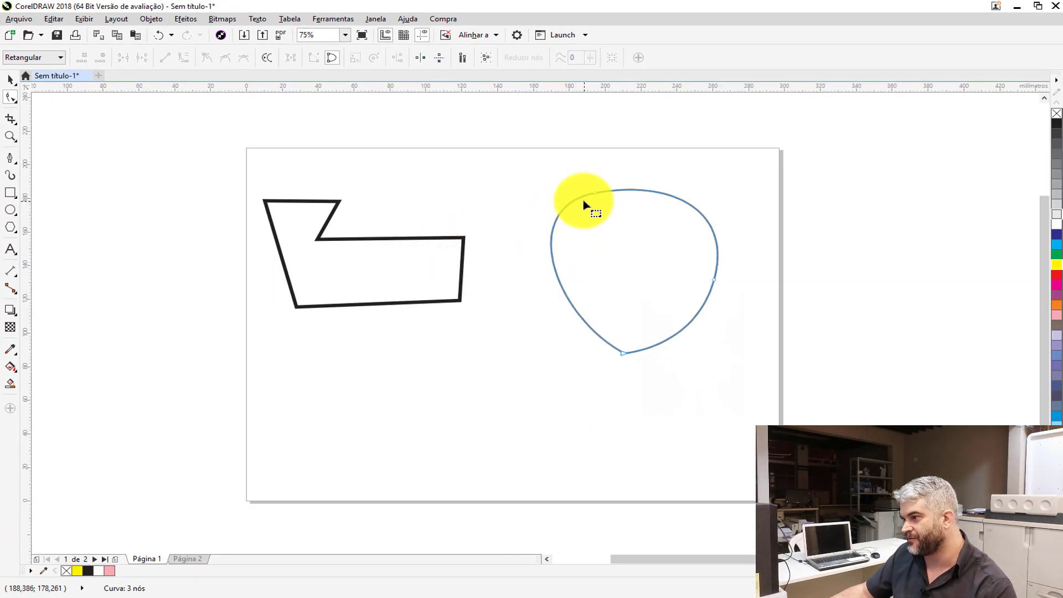
pyautogui.click(642, 189)
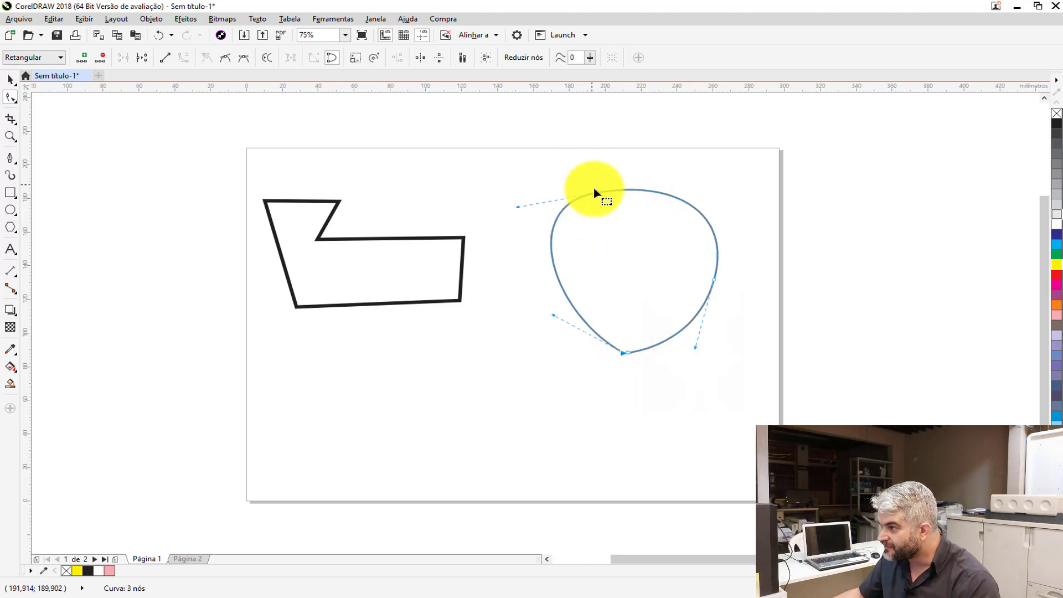
pyautogui.click(713, 280)
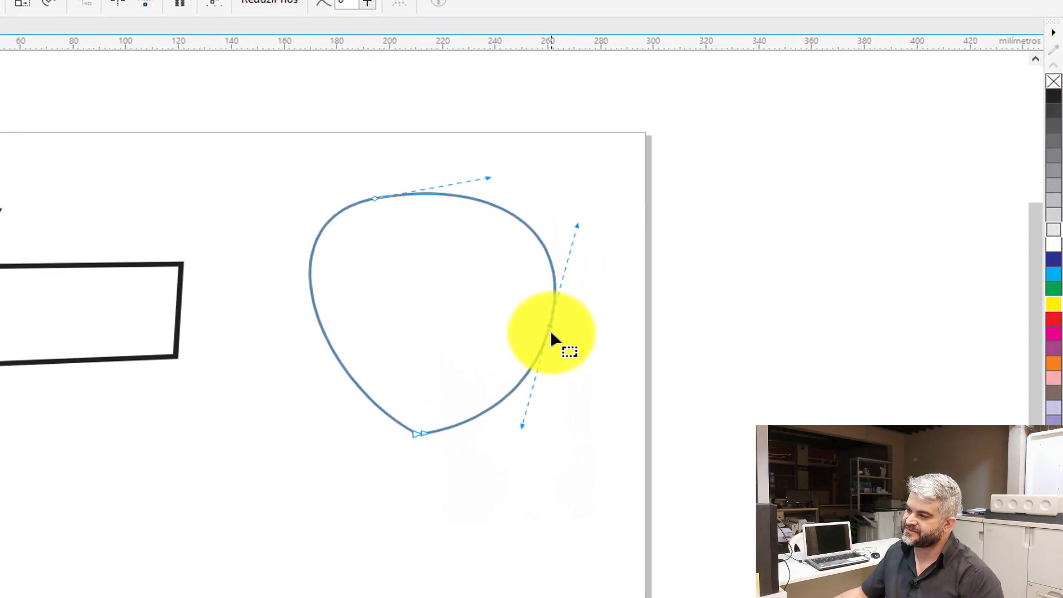
pyautogui.moveTo(522, 426); pyautogui.dragTo(368, 283)
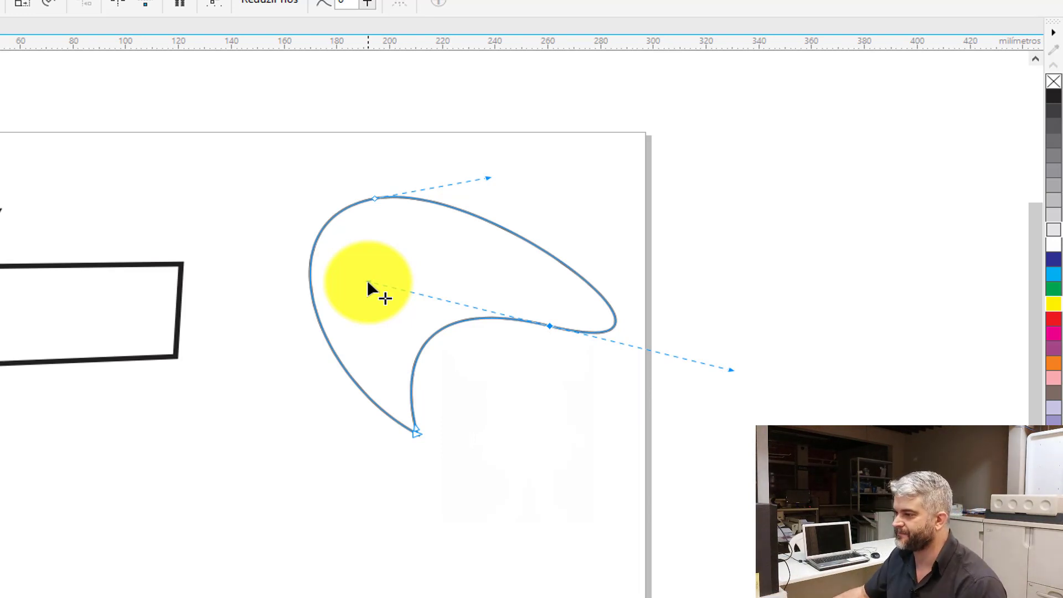
pyautogui.moveTo(368, 282); pyautogui.dragTo(421, 329)
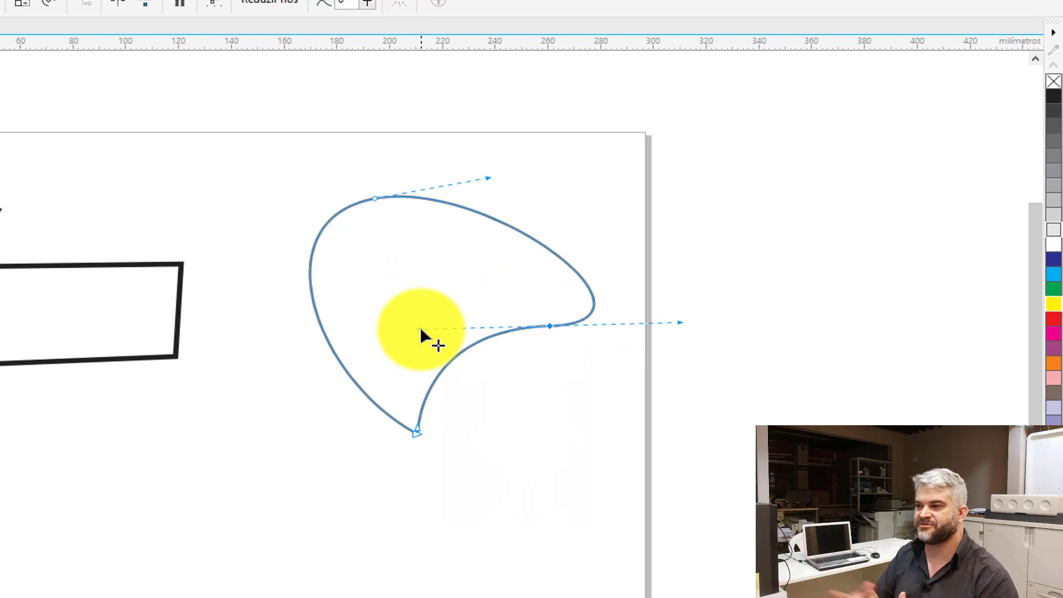
pyautogui.moveTo(514, 364); pyautogui.dragTo(562, 309)
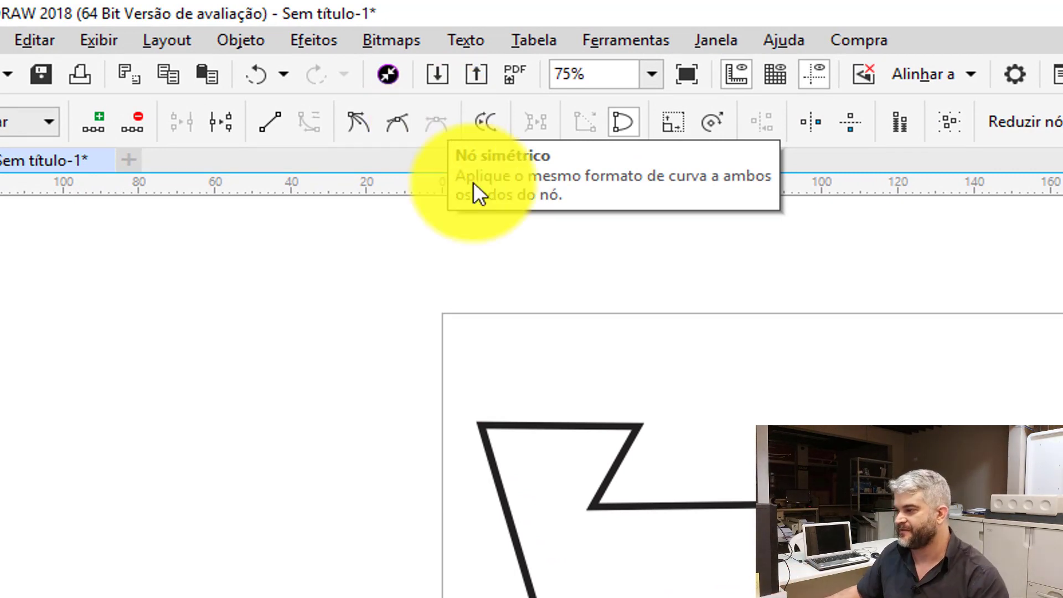
# Adjust the handles of the rounded shape's right and upper nodes, trying a straight segment between them and undoing it.
pyautogui.moveTo(654, 331); pyautogui.dragTo(613, 302)
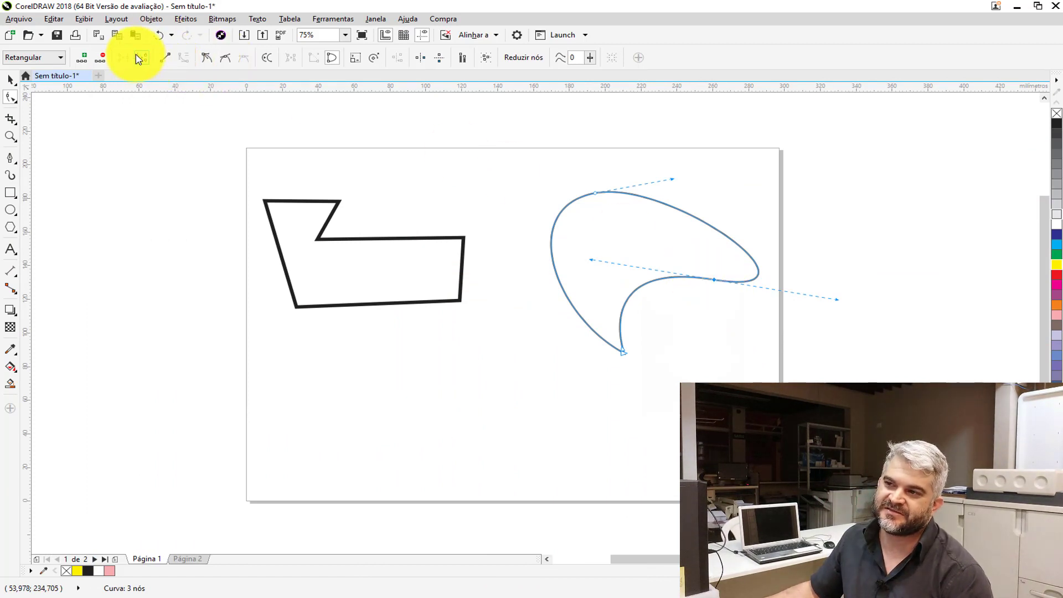
pyautogui.click(165, 60)
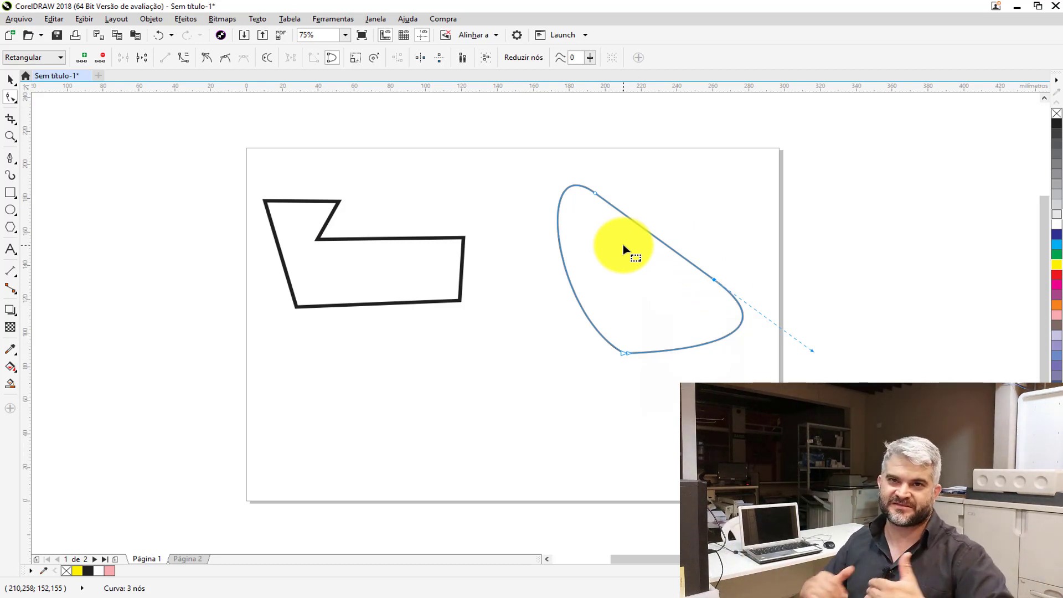
pyautogui.hotkey('ctrl', 'z')
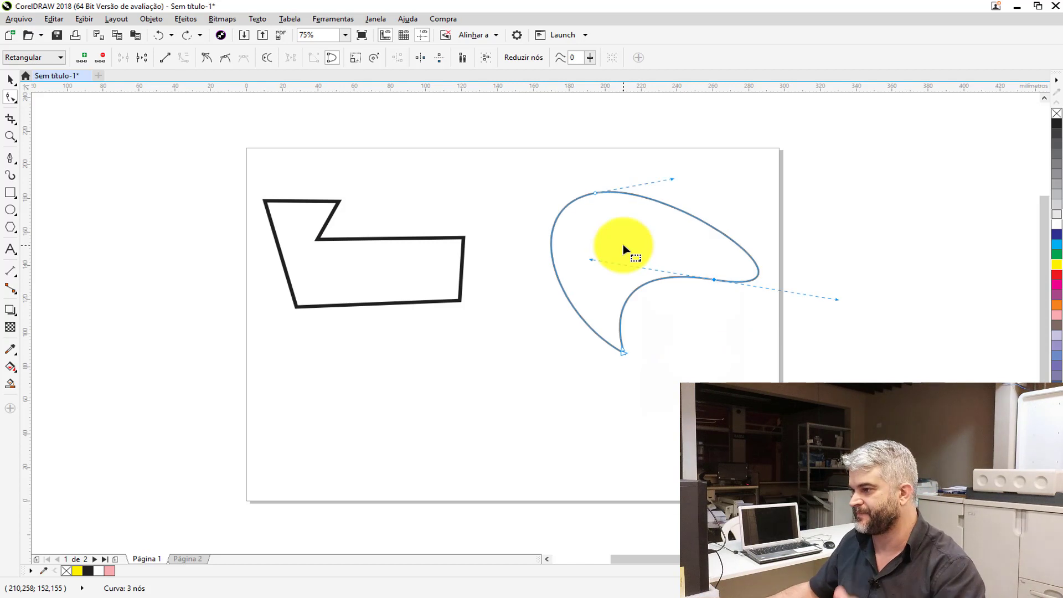
pyautogui.click(595, 193)
pyautogui.moveTo(520, 212); pyautogui.dragTo(495, 252)
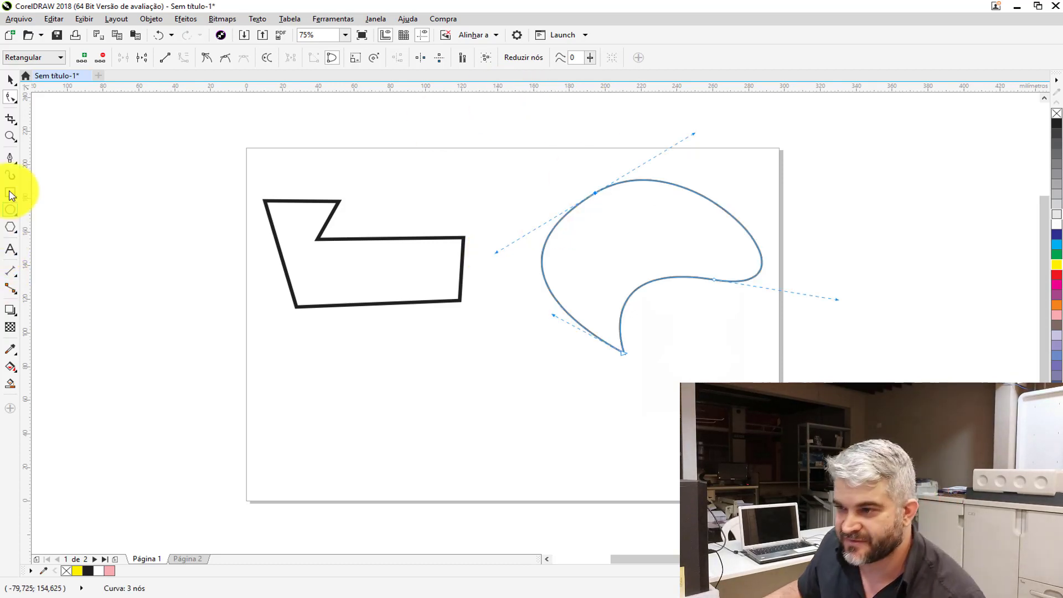
# Add the artistic text "SIMÉTRICO" and place it in the hollow beneath the rounded shape.
pyautogui.click(10, 248)
pyautogui.click(693, 320)
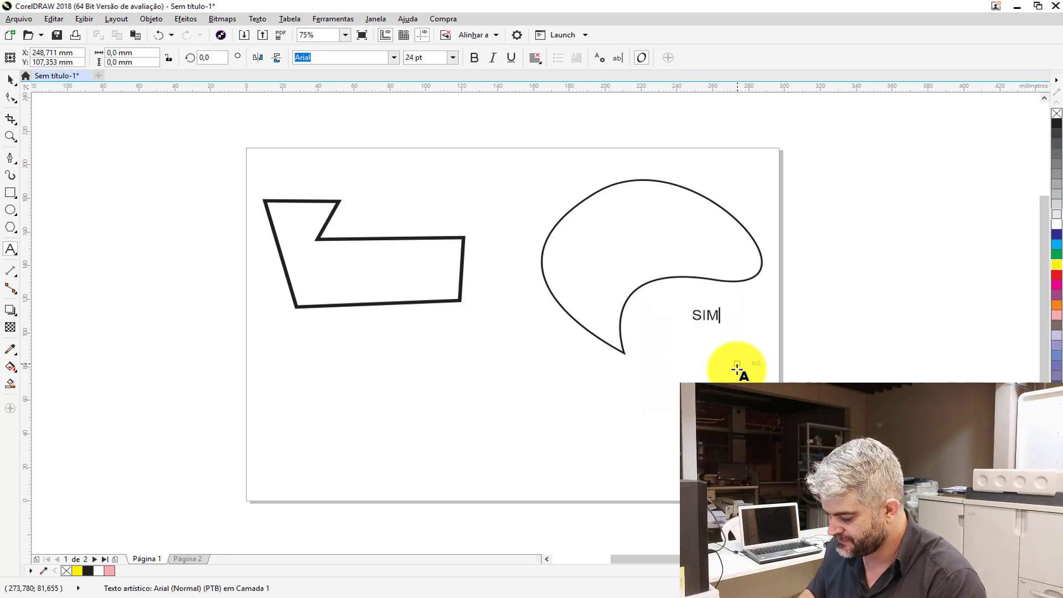
pyautogui.write('SIMÉTRICO')
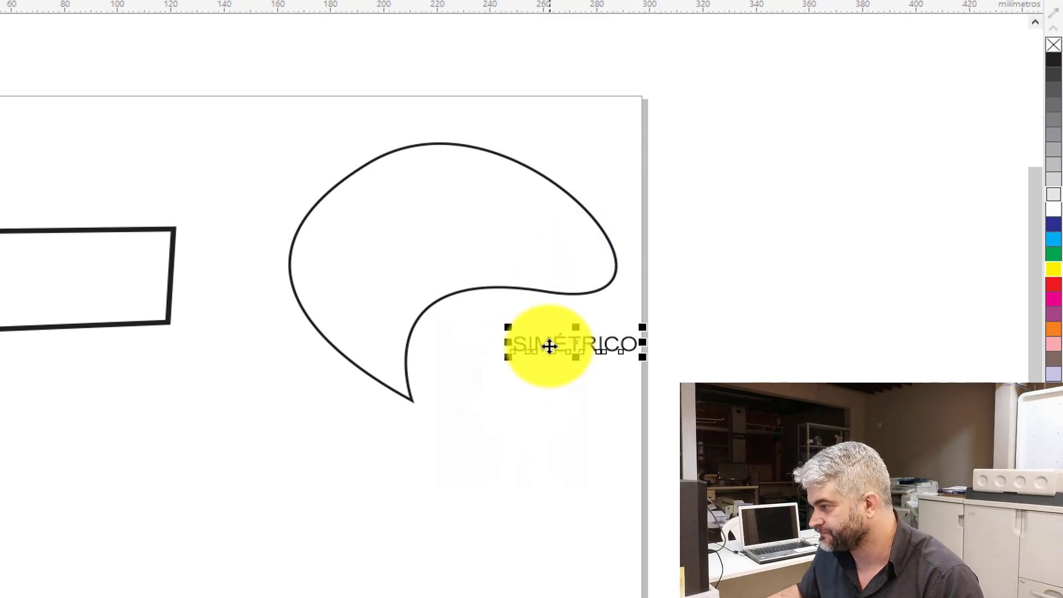
pyautogui.moveTo(548, 347); pyautogui.dragTo(487, 325)
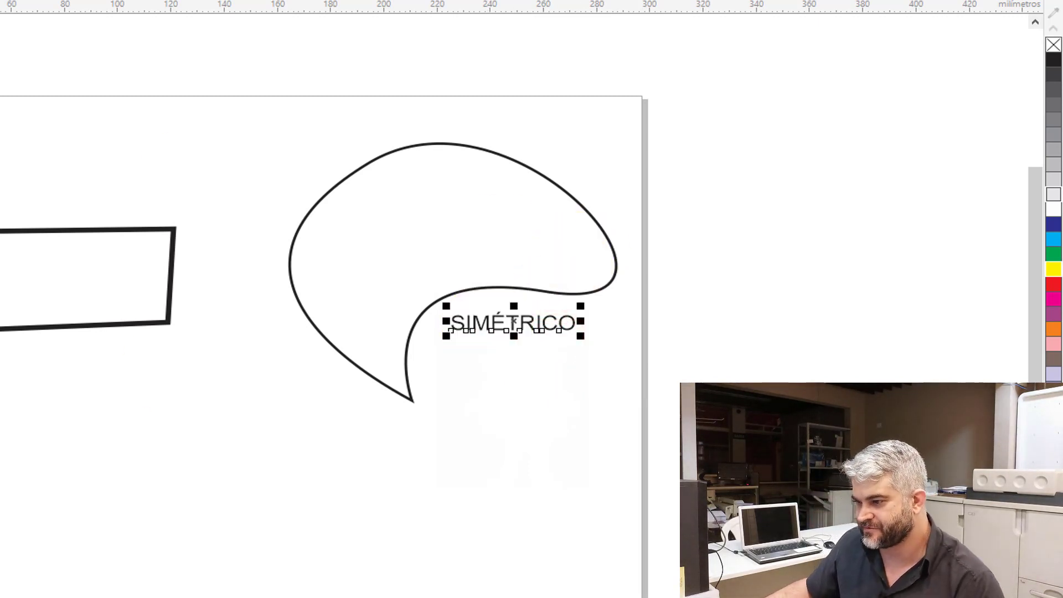
# Draw a circle about 69.5 mm in diameter and position it below the six-sided shape.
pyautogui.moveTo(0, 436); pyautogui.dragTo(83, 541)
pyautogui.click(10, 78)
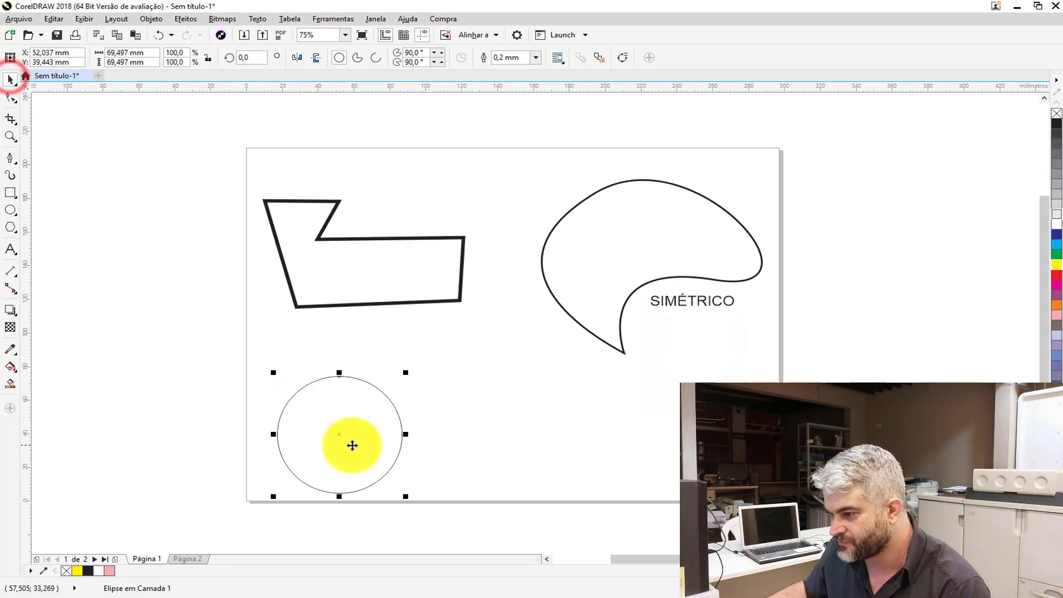
pyautogui.moveTo(339, 434); pyautogui.dragTo(343, 421)
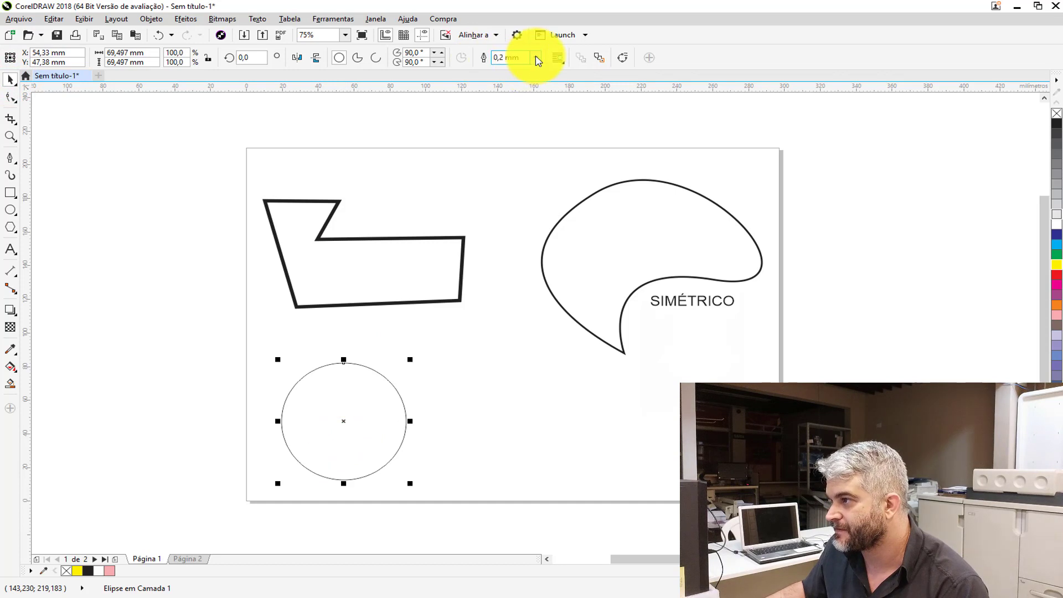
# Set the circle's outline width to 1.0 mm.
pyautogui.click(536, 57)
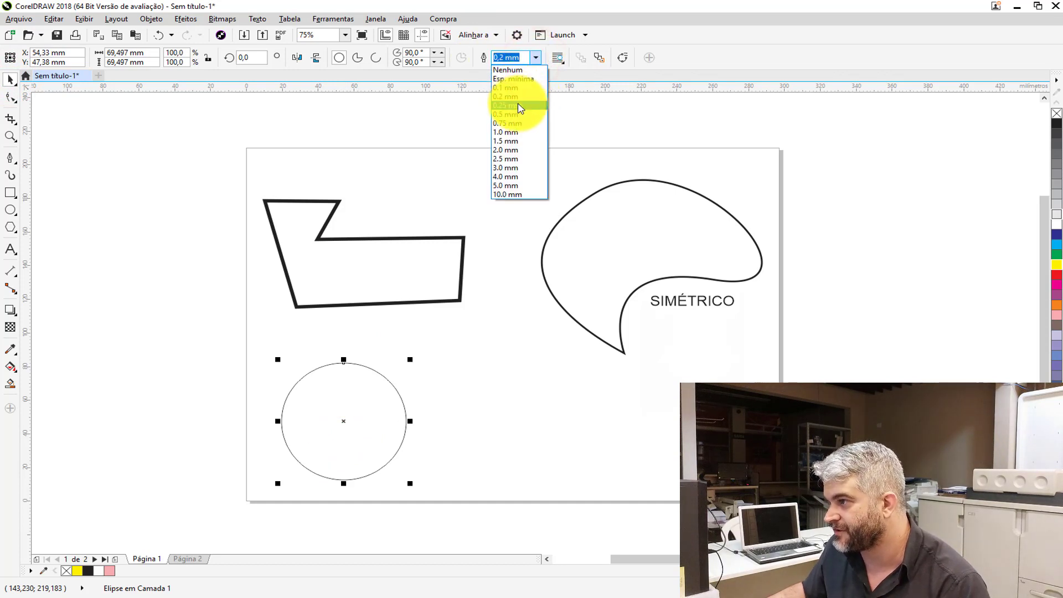
pyautogui.click(520, 88)
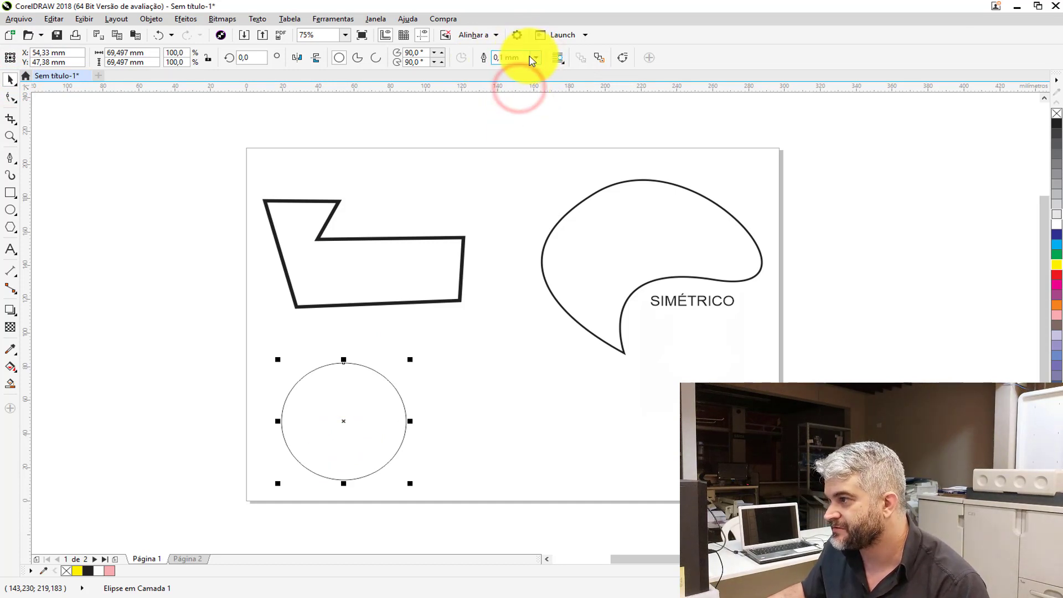
pyautogui.click(535, 55)
pyautogui.click(520, 133)
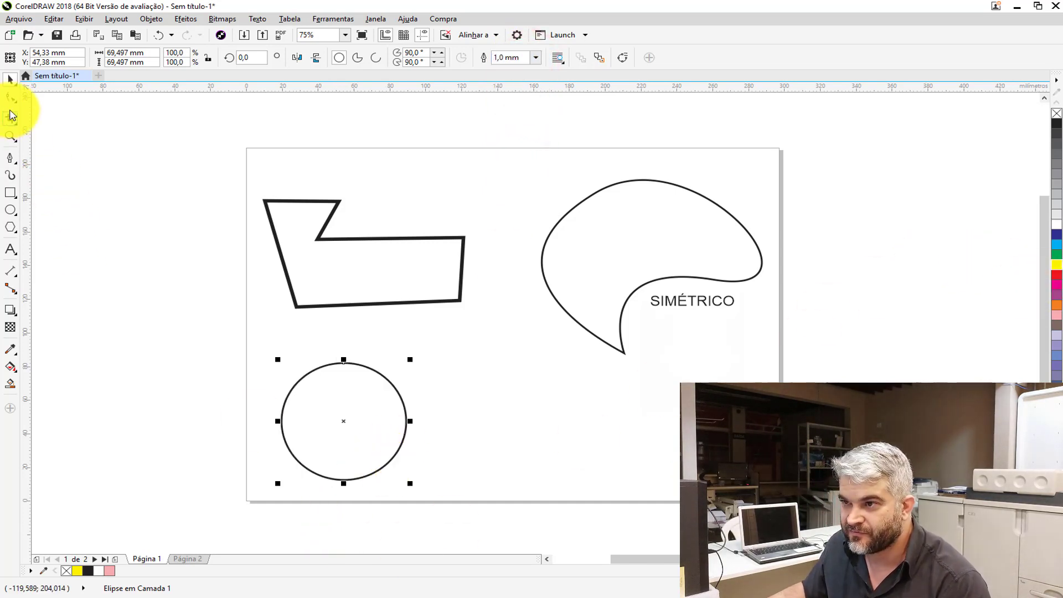
# Convert the circle to curves so its nodes can be edited.
pyautogui.click(10, 81)
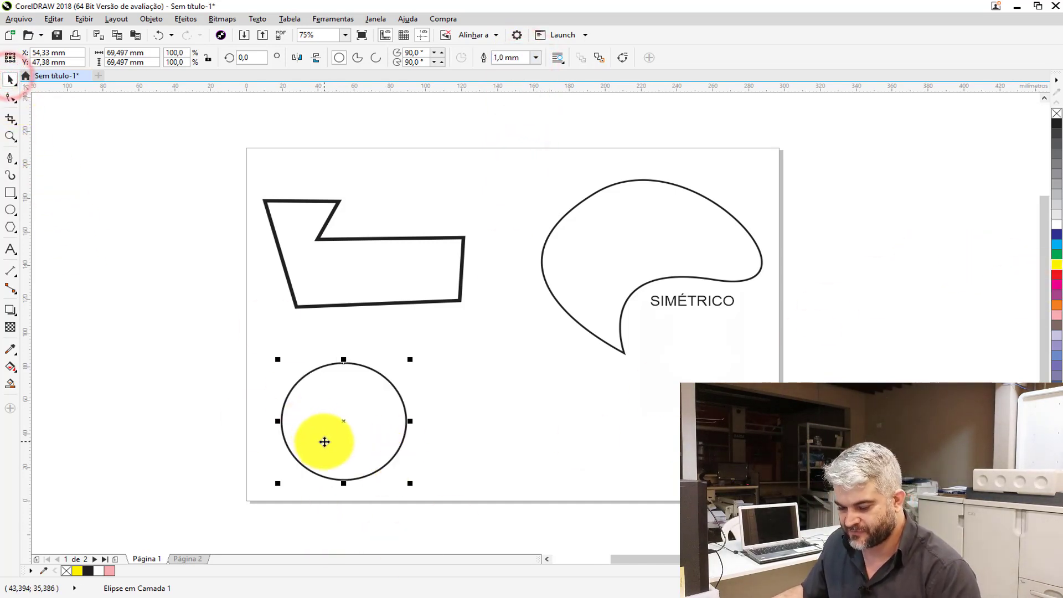
pyautogui.hotkey('ctrl', 'q')
pyautogui.click(3, 118)
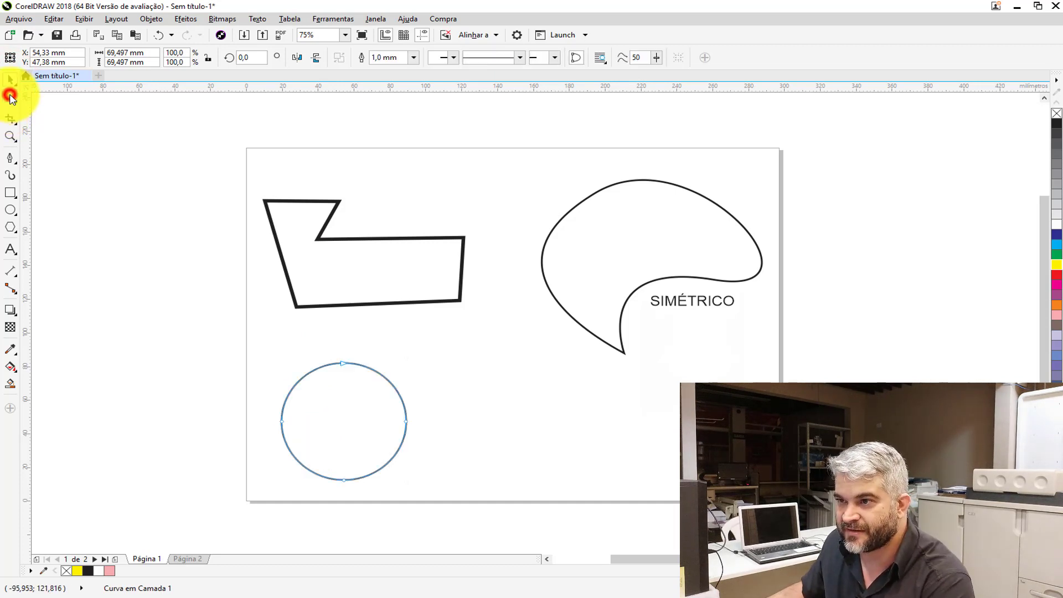
# Try stretching the circle's top node handles outward symmetrically with the Shape tool, and undo the stretch.
pyautogui.click(11, 97)
pyautogui.click(343, 364)
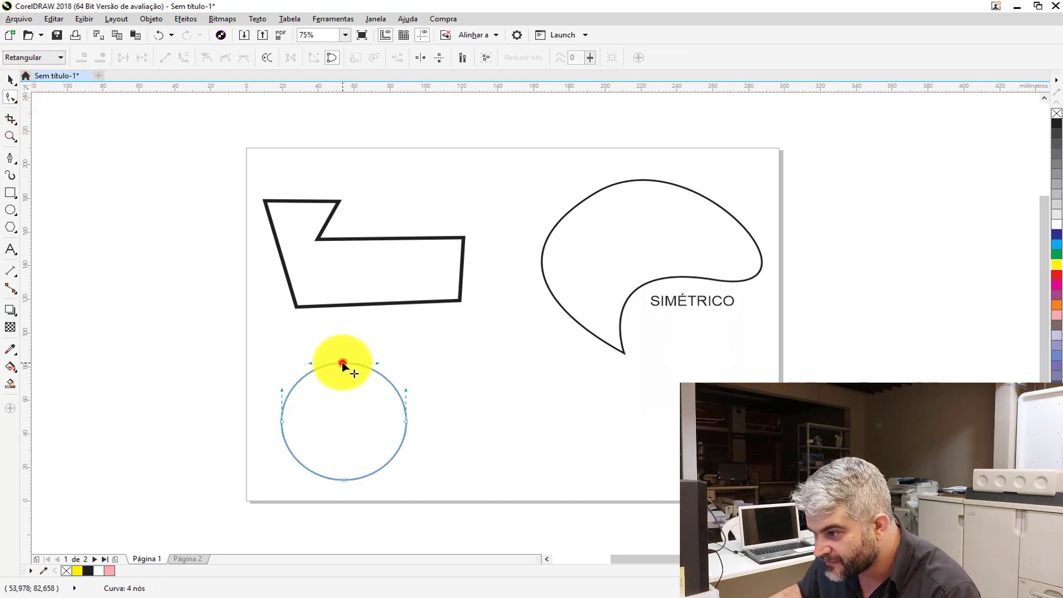
pyautogui.moveTo(378, 364); pyautogui.dragTo(425, 370)
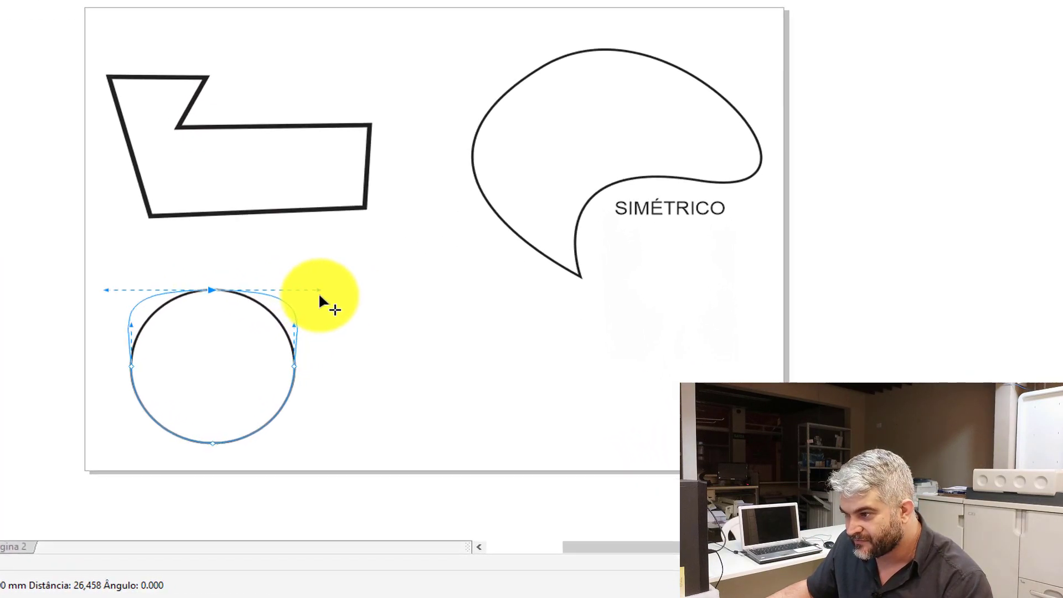
pyautogui.moveTo(320, 297); pyautogui.dragTo(376, 288)
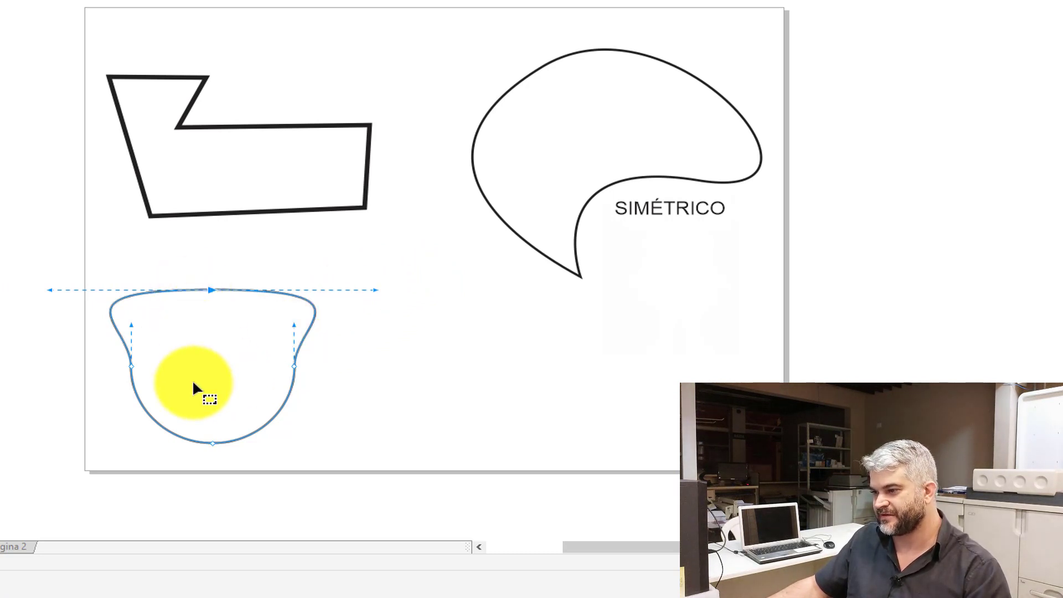
pyautogui.hotkey('ctrl', 'z')
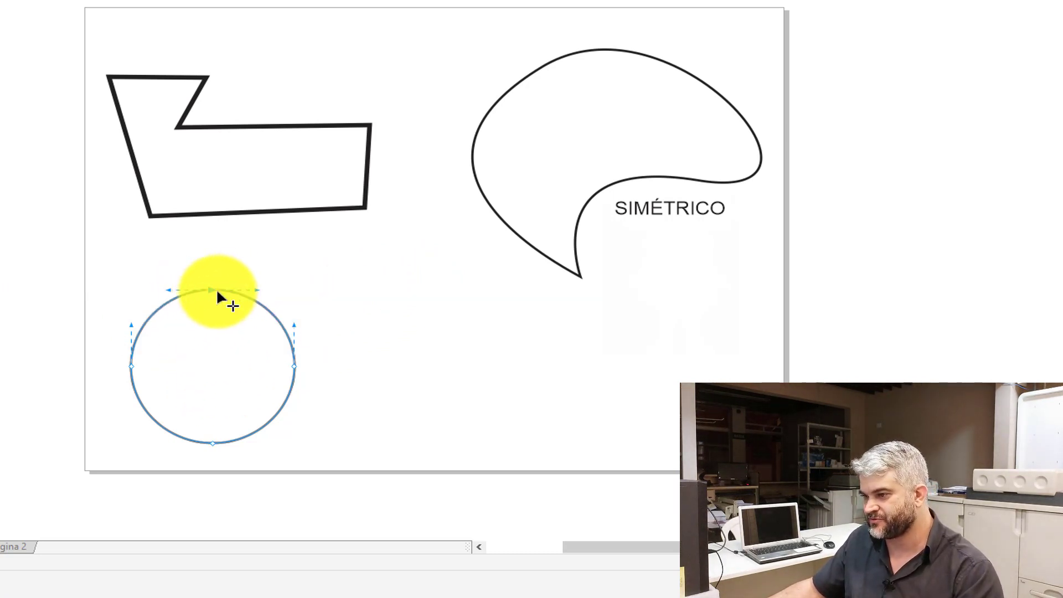
# Move the SIMÉTRICO label into the upper part of the circle and duplicate circle and label beside the originals.
pyautogui.press('space')
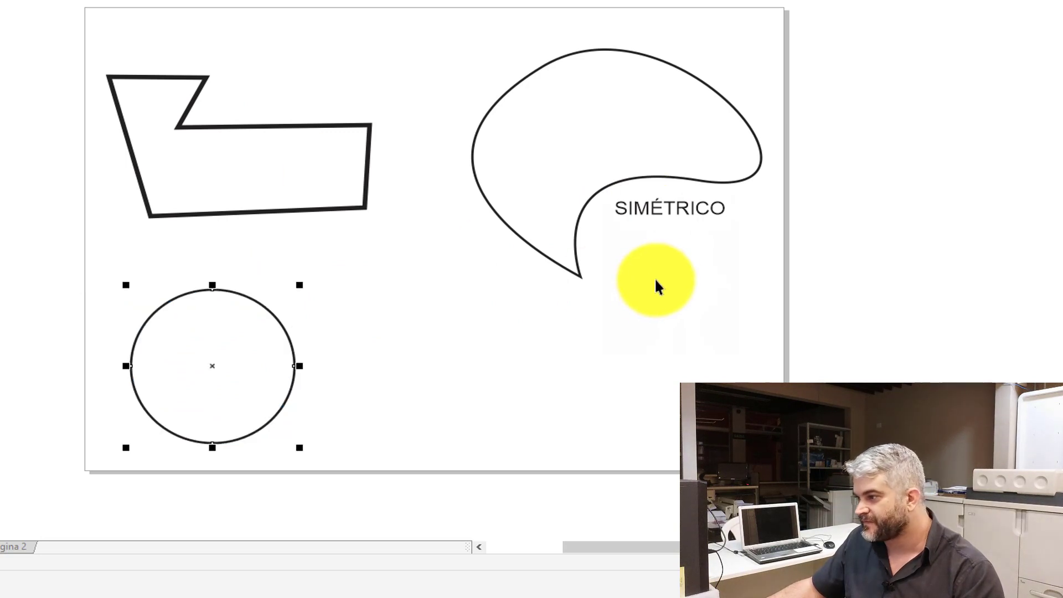
pyautogui.moveTo(651, 207); pyautogui.dragTo(201, 323)
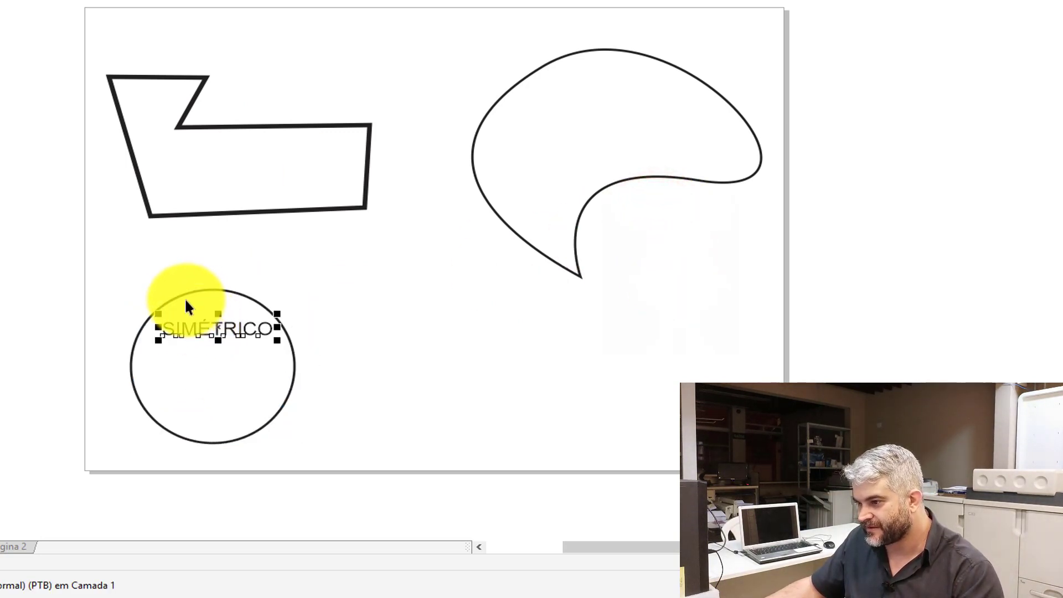
pyautogui.click(178, 292)
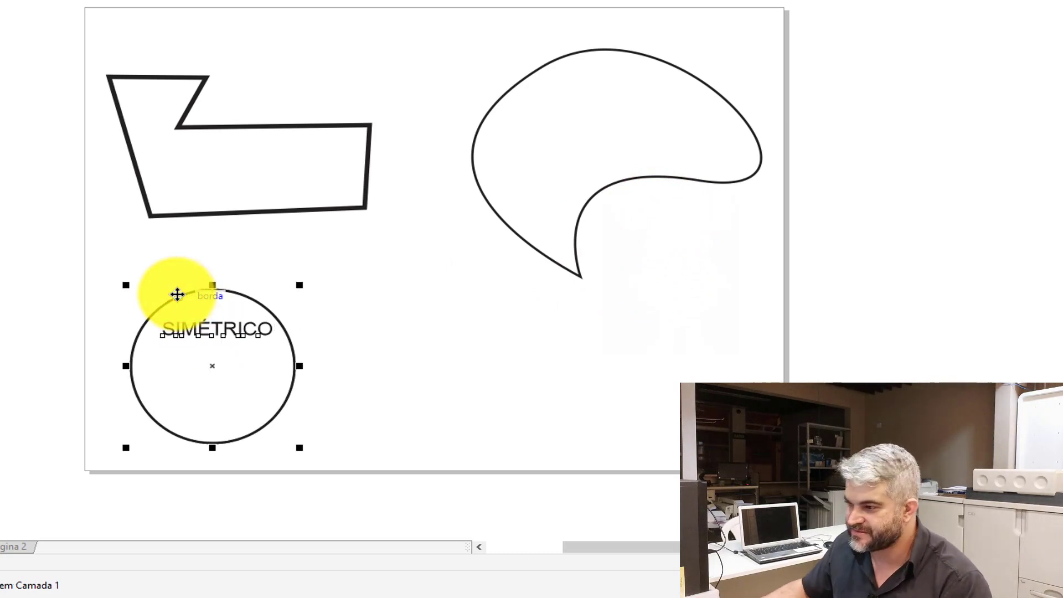
pyautogui.moveTo(181, 295); pyautogui.dragTo(392, 287)
pyautogui.click(348, 255)
# Change the copied label to "SUAVE" and centre it horizontally in the second circle.
pyautogui.doubleClick(391, 331)
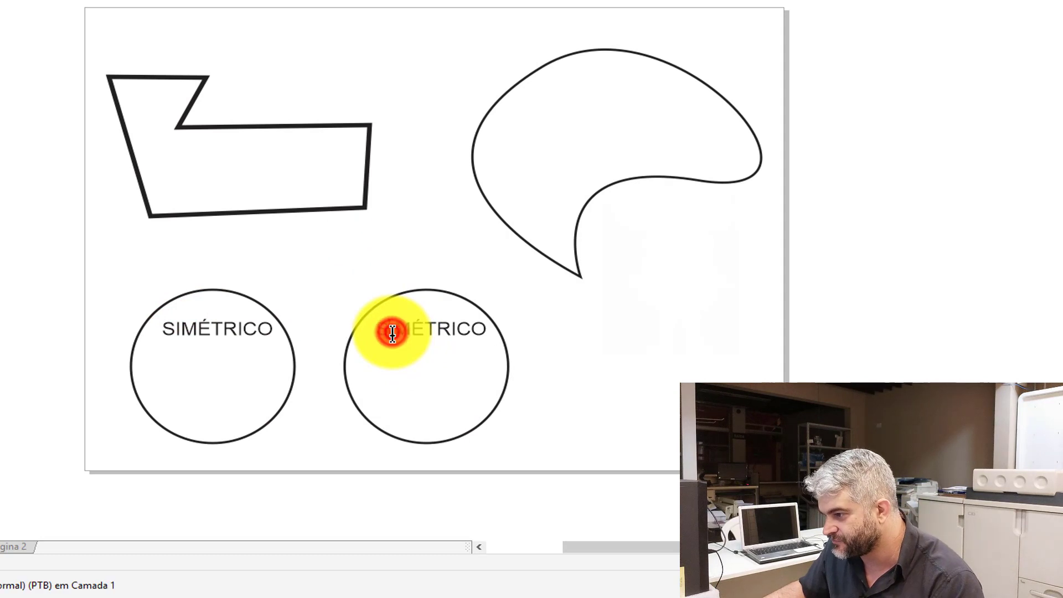
pyautogui.write('SUAVE')
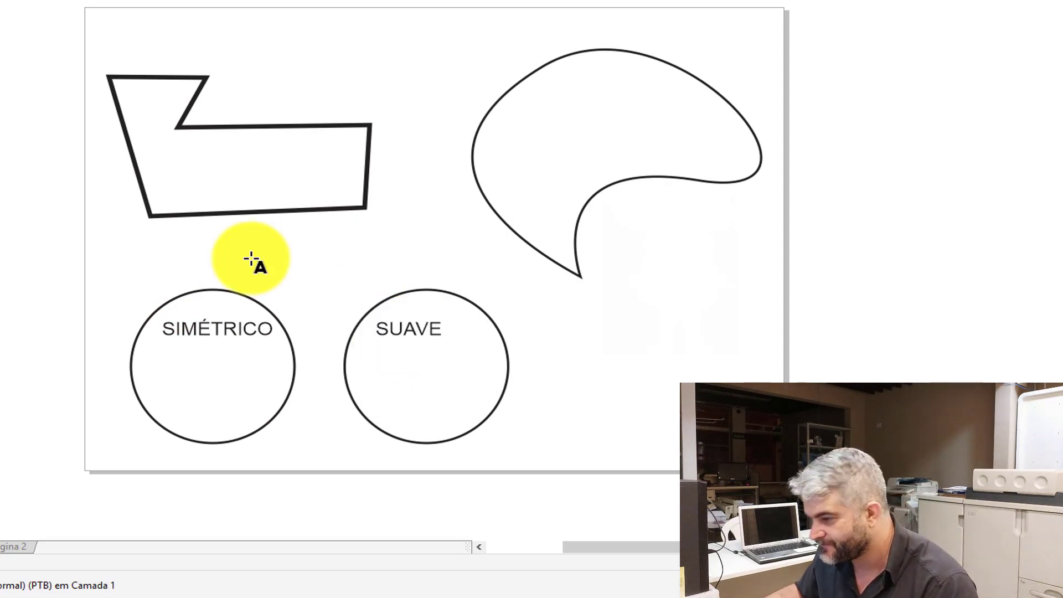
pyautogui.click(1, 122)
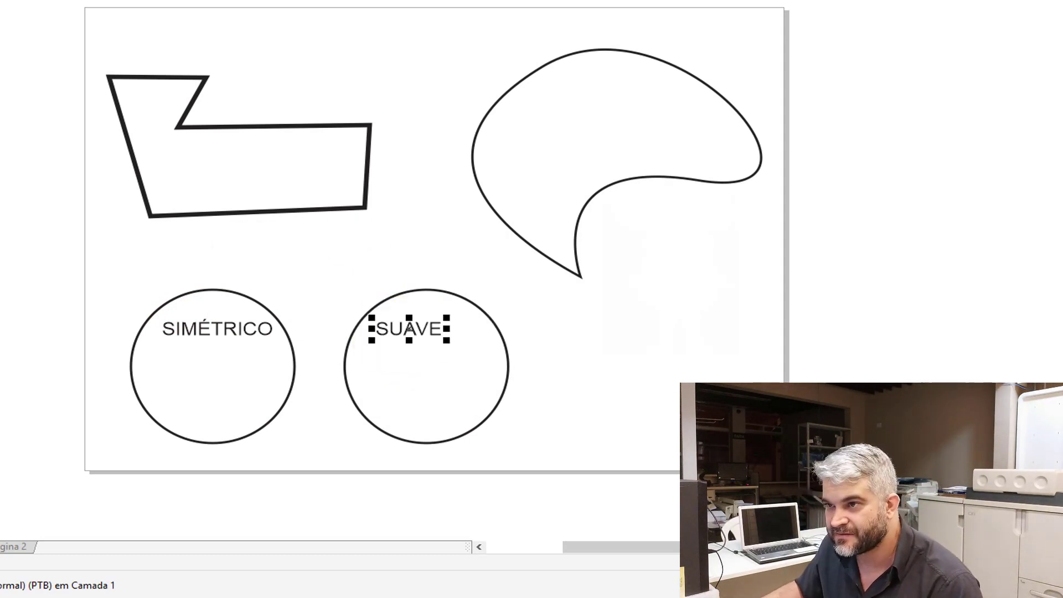
pyautogui.moveTo(447, 374); pyautogui.dragTo(463, 374)
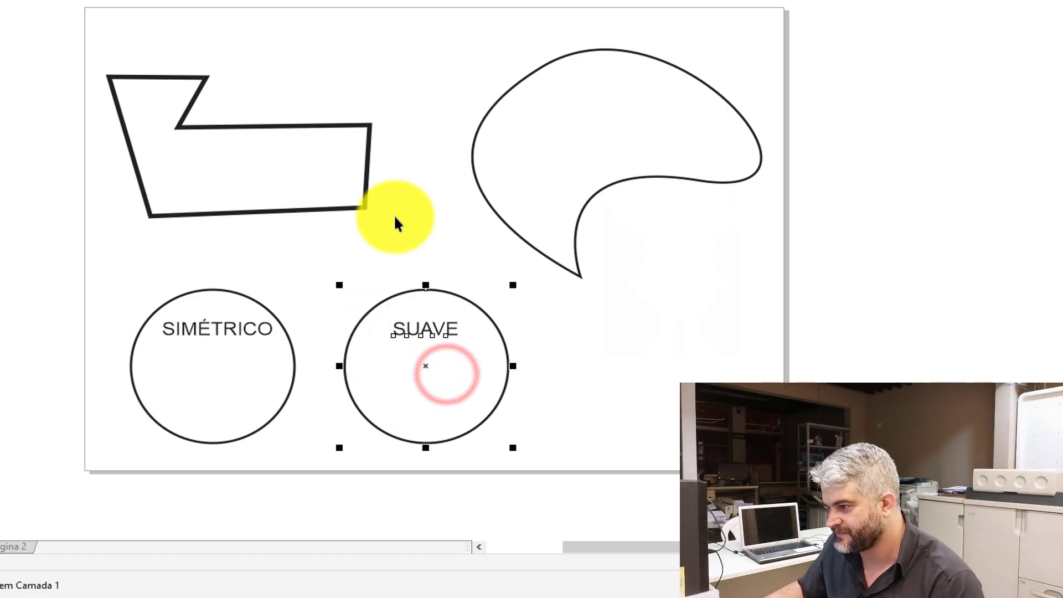
# Reshape the SUAVE circle at its top node with the Shape tool, lengthening the right handle and pulling the left one outward and slightly down.
pyautogui.click(393, 214)
pyautogui.click(403, 289)
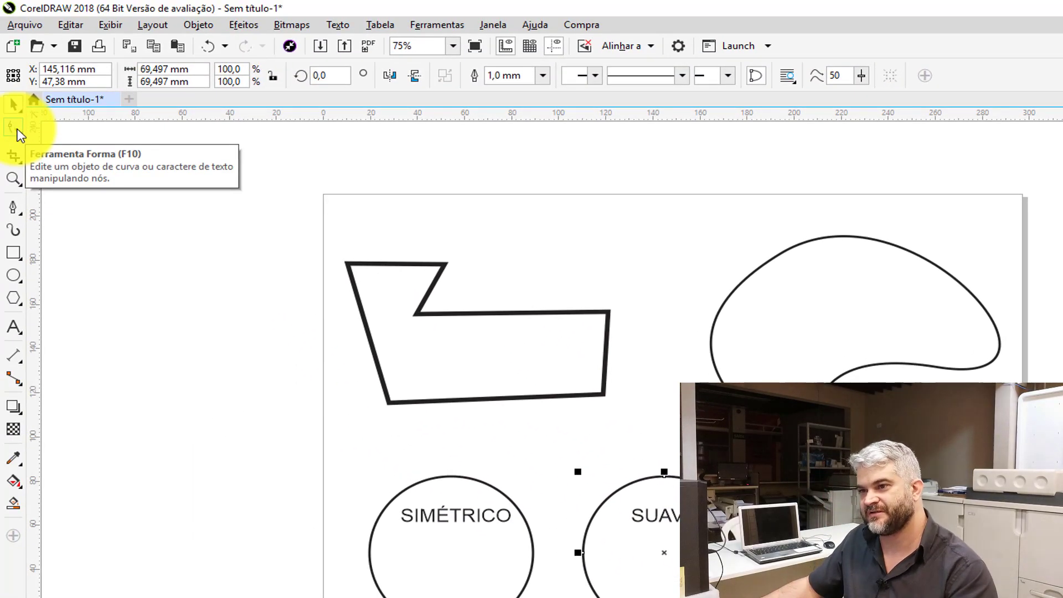
pyautogui.click(13, 128)
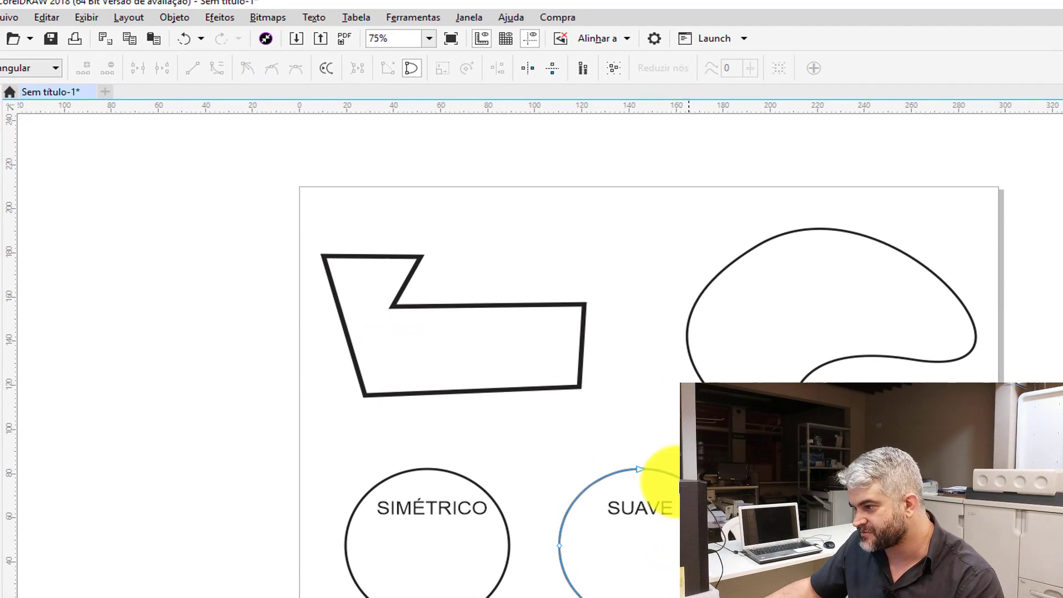
pyautogui.click(662, 476)
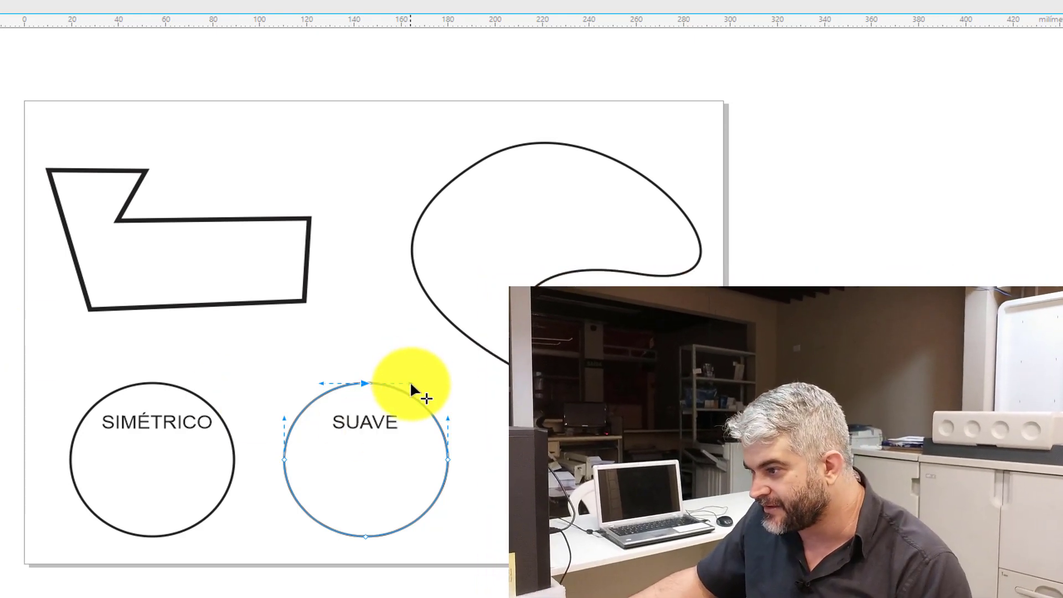
pyautogui.click(411, 383)
pyautogui.moveTo(411, 383); pyautogui.dragTo(473, 384)
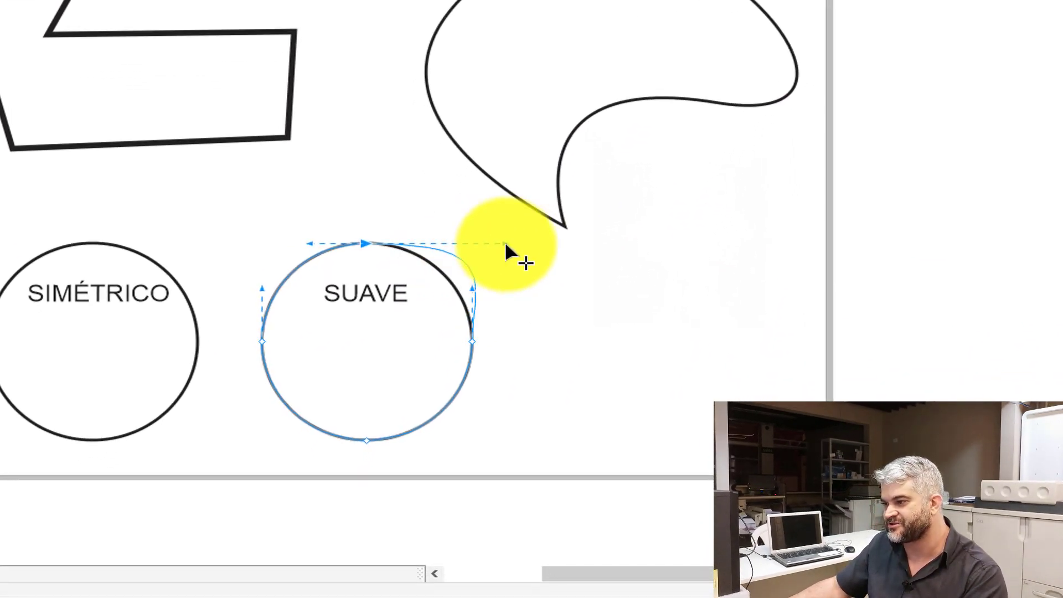
pyautogui.moveTo(505, 245); pyautogui.dragTo(480, 243)
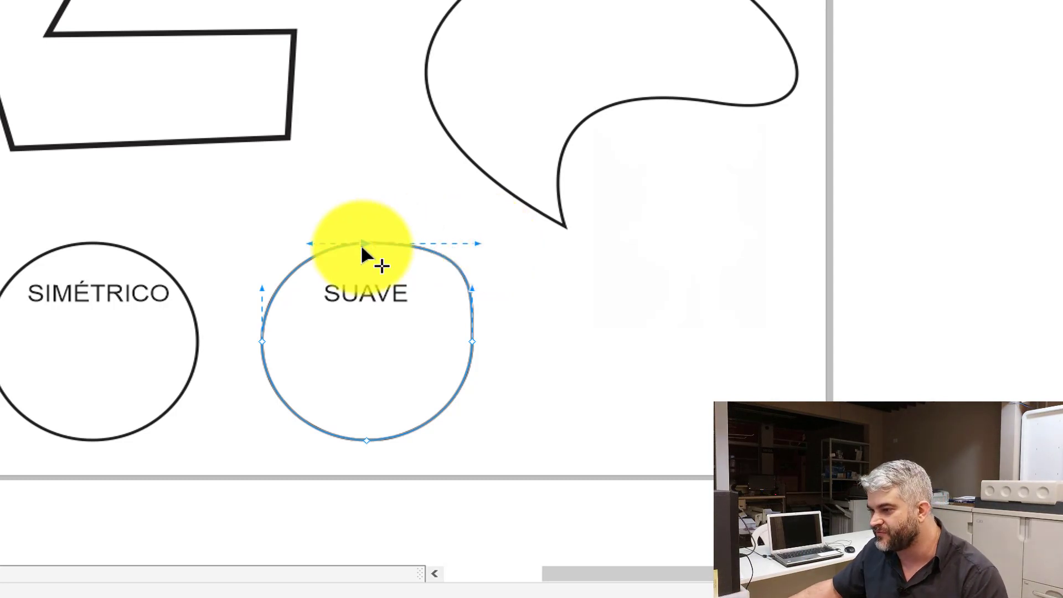
pyautogui.moveTo(480, 244); pyautogui.dragTo(503, 241)
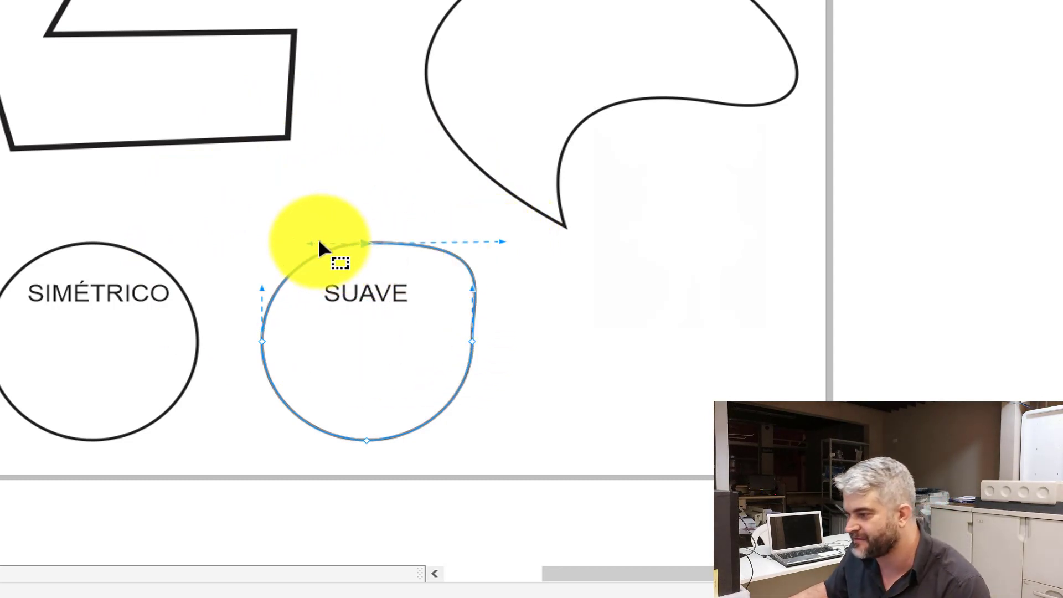
pyautogui.moveTo(313, 244); pyautogui.dragTo(209, 257)
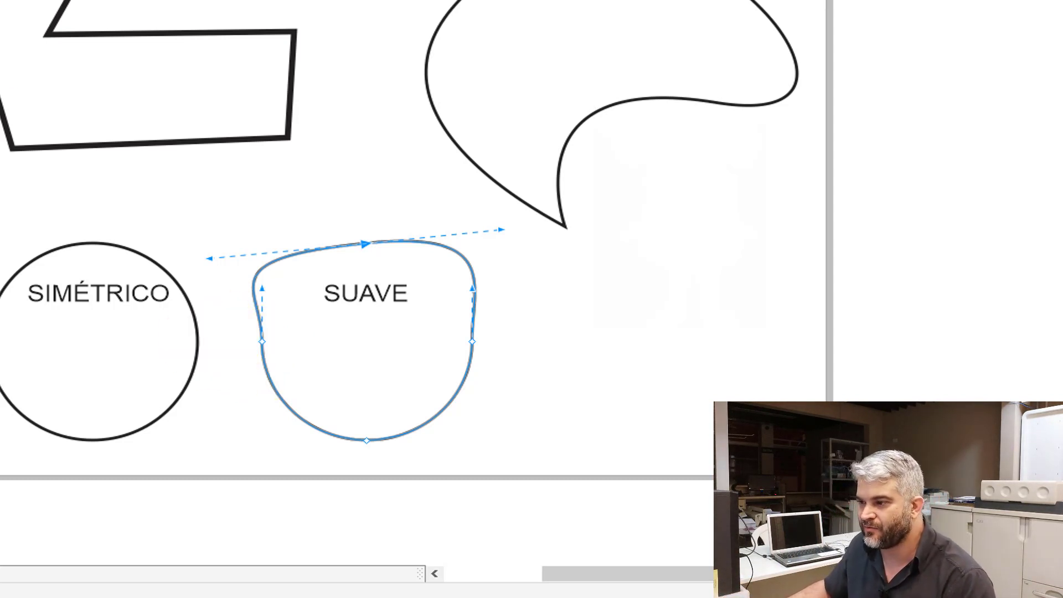
# Duplicate the reshaped SUAVE curve together with its label to the right of the original.
pyautogui.hotkey('ctrl', 'space')
pyautogui.click(361, 294)
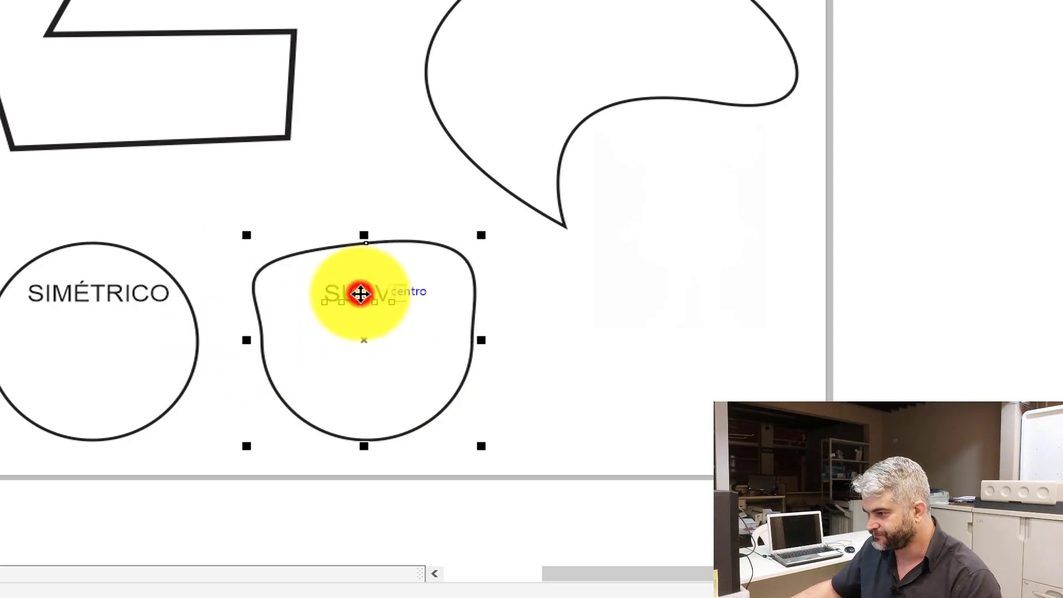
pyautogui.moveTo(361, 294); pyautogui.dragTo(643, 294)
# Change the label in the third shape to "CÚSPICE".
pyautogui.doubleClick(617, 292)
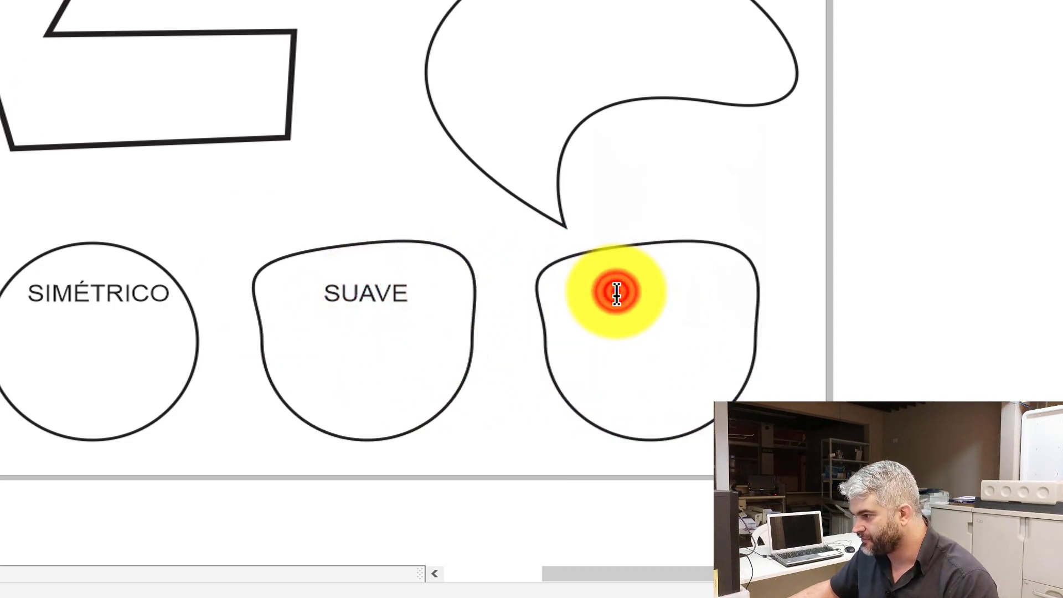
pyautogui.doubleClick(617, 294)
pyautogui.write('CÚSPICE')
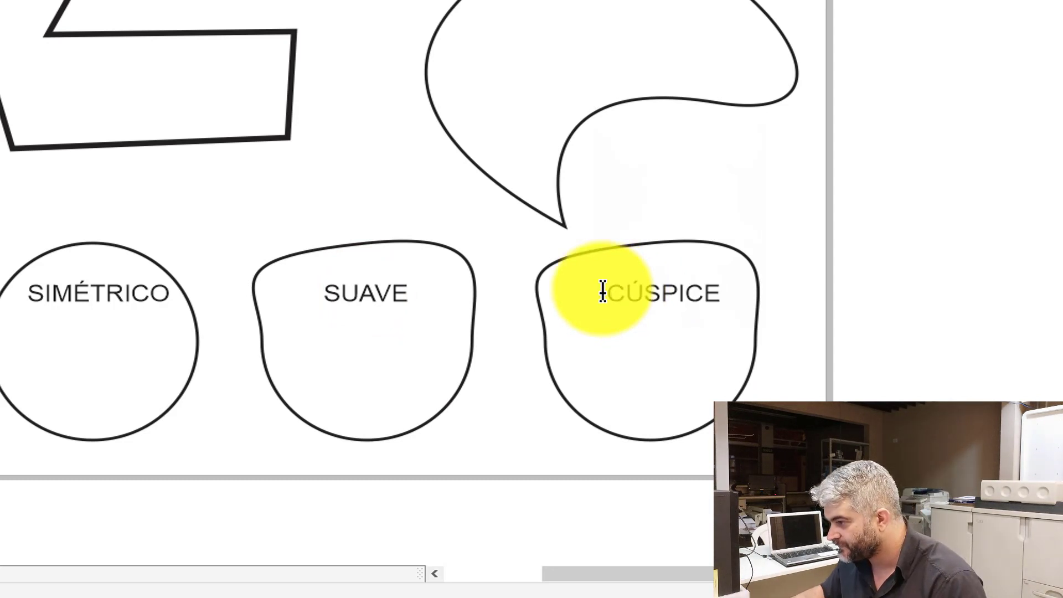
# Finish editing the CÚSPICE label and select the curve that surrounds it.
pyautogui.hotkey('ctrl', 'space')
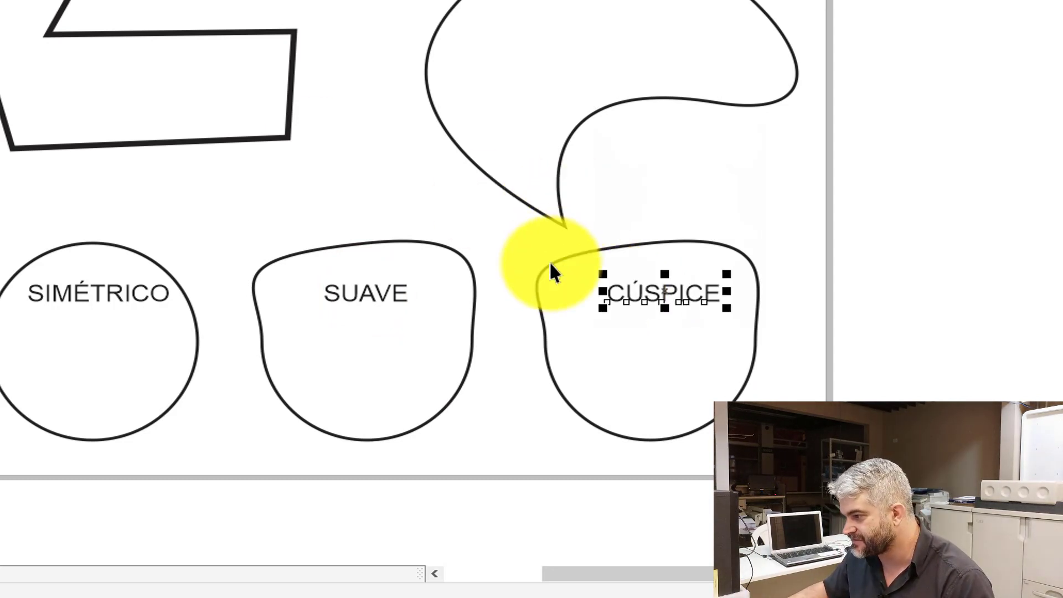
pyautogui.click(550, 261)
pyautogui.click(521, 390)
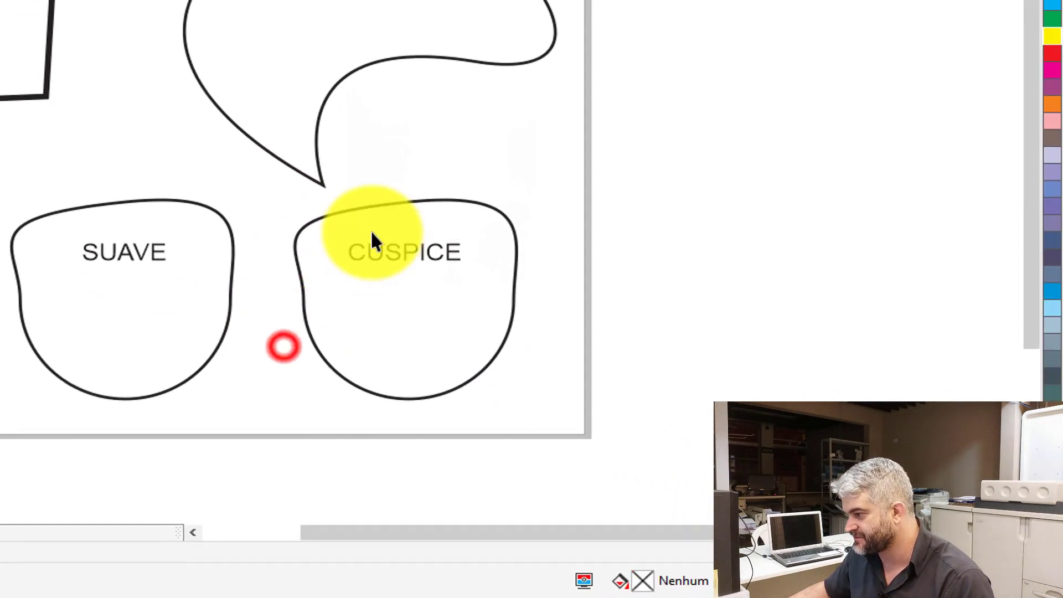
pyautogui.click(628, 246)
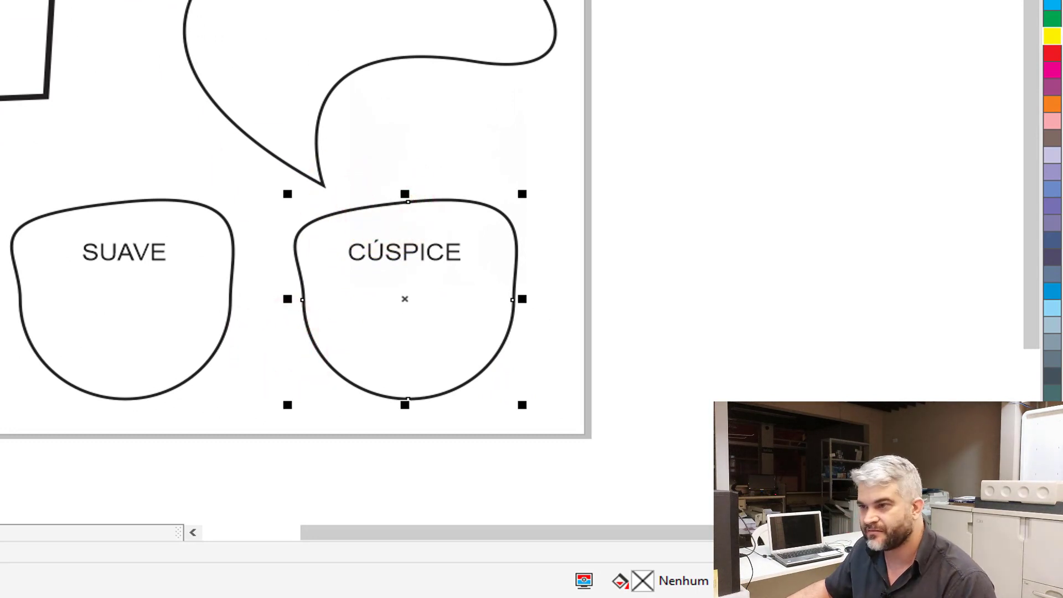
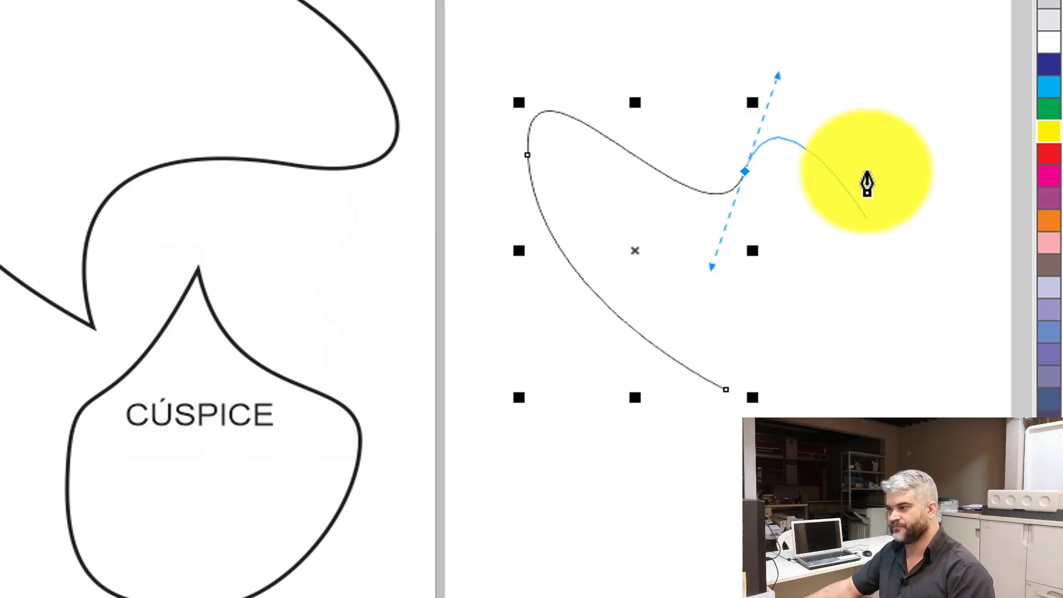
# Undo the last handle change, make the notch node a cusp, and complete the heart's right half with the Pen tool, closing it at the starting node.
pyautogui.hotkey('ctrl', 'z')
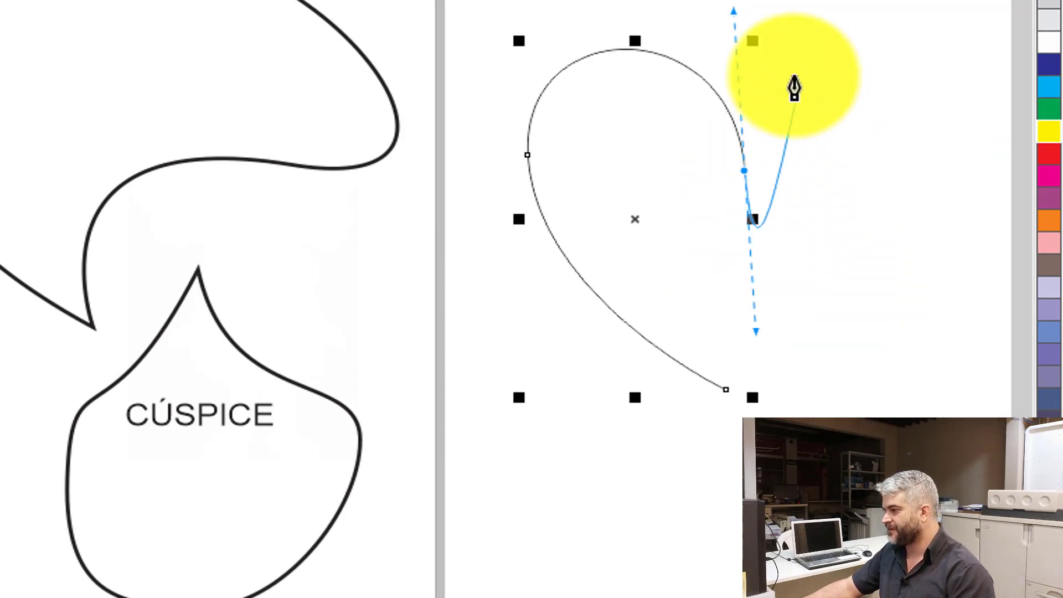
pyautogui.click(745, 172)
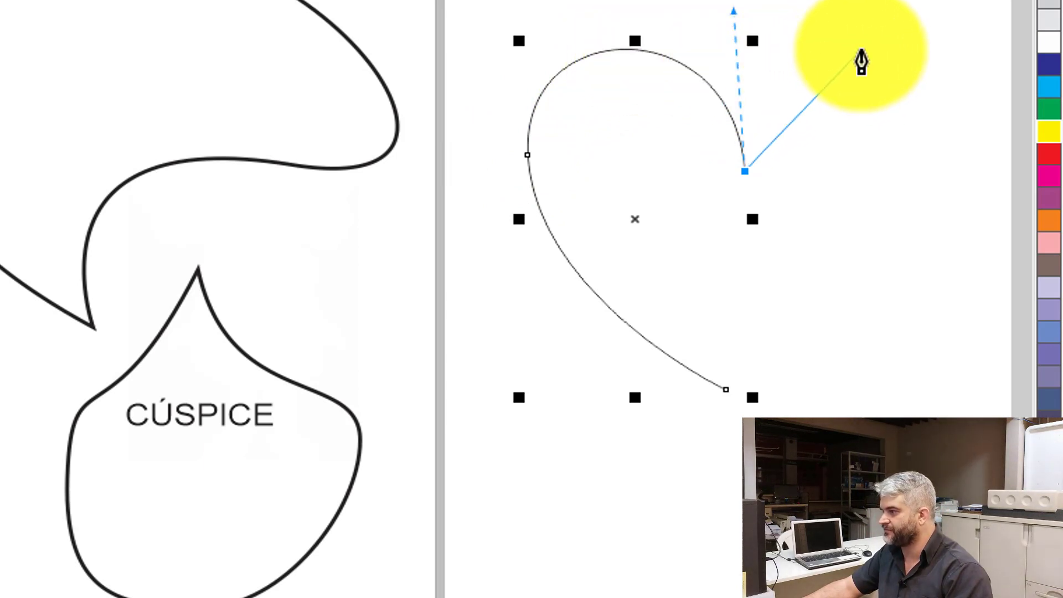
pyautogui.moveTo(861, 49); pyautogui.dragTo(991, 53)
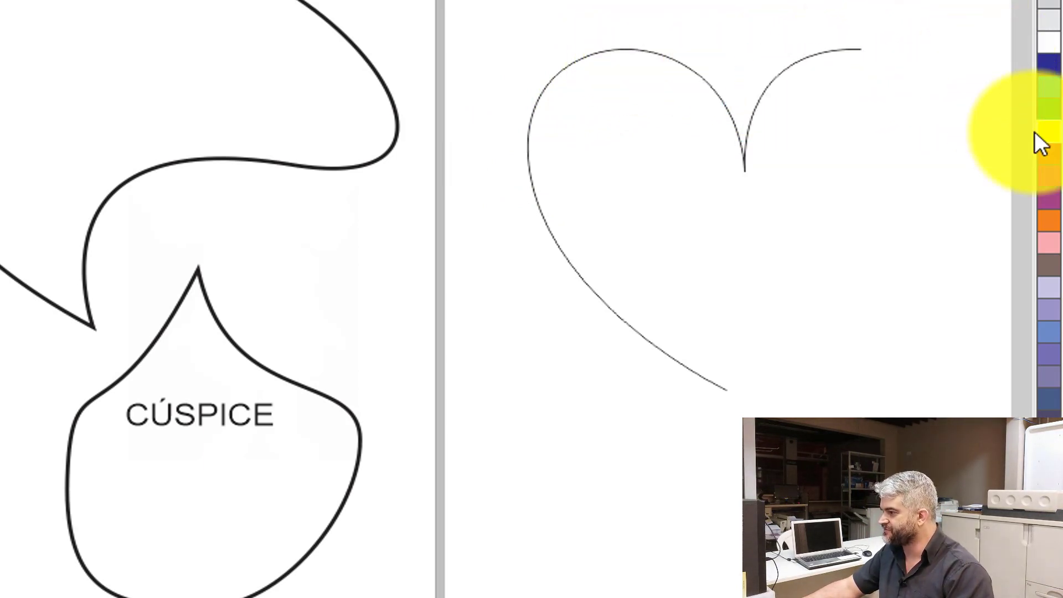
pyautogui.moveTo(887, 296); pyautogui.dragTo(822, 357)
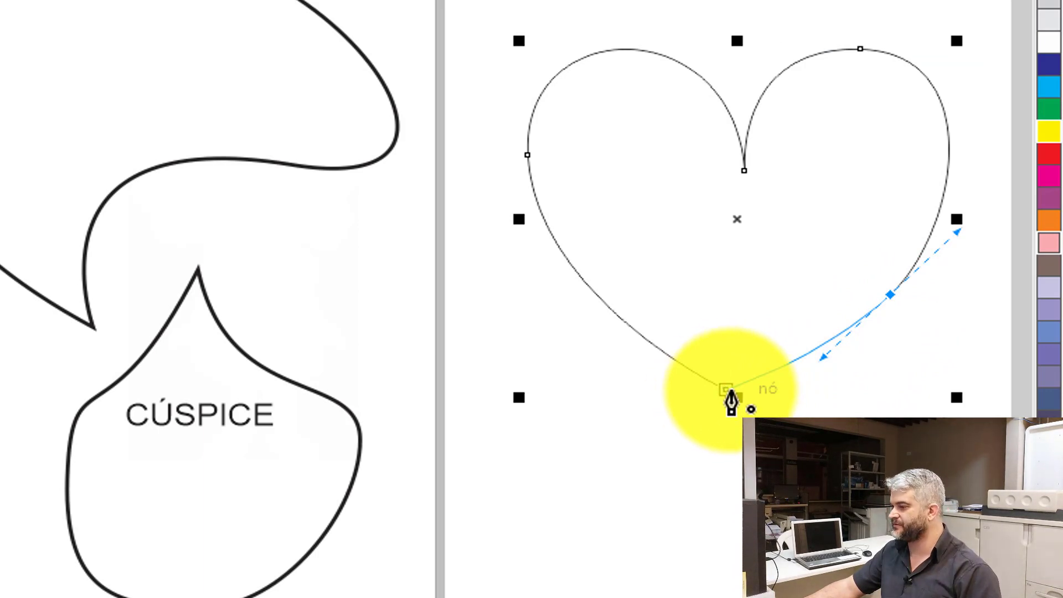
pyautogui.click(731, 391)
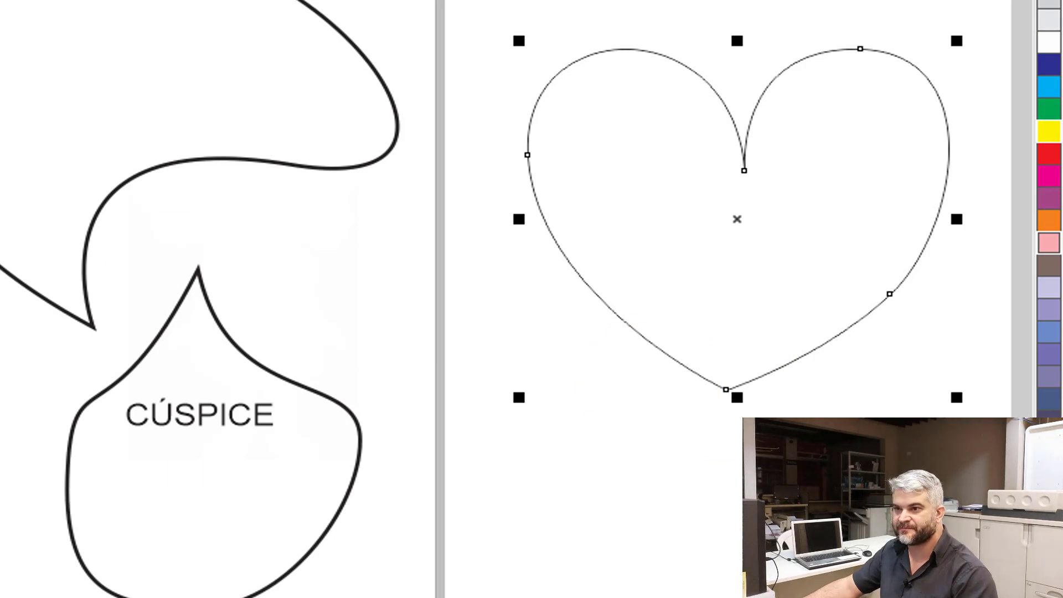
# Check the heart's bottom closing node with the Shape tool and give the whole heart a thicker outline.
pyautogui.press('F10')
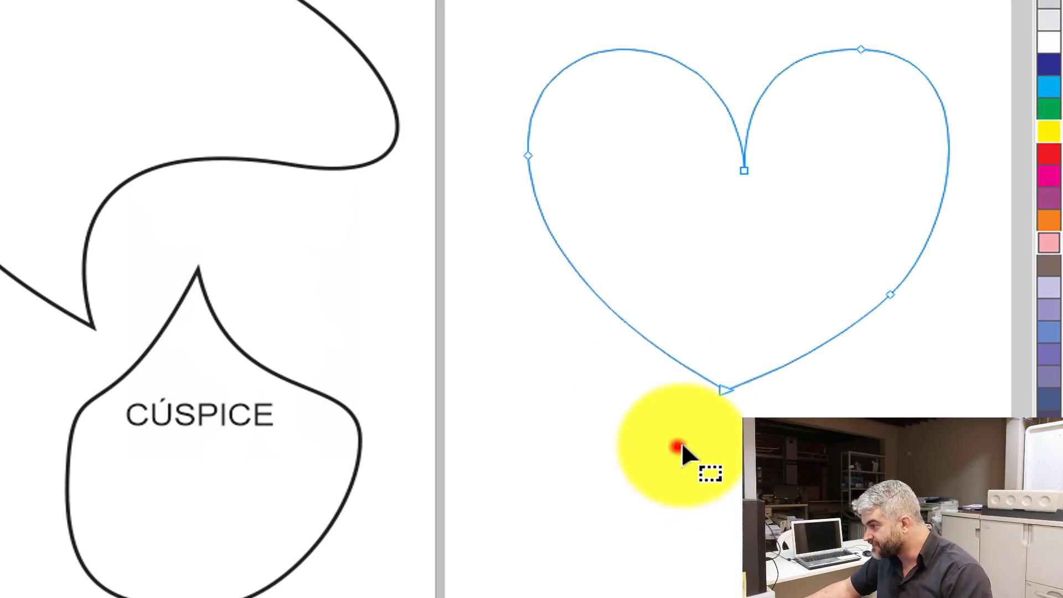
pyautogui.moveTo(678, 446); pyautogui.dragTo(756, 367)
pyautogui.scroll(3, 719, 390)
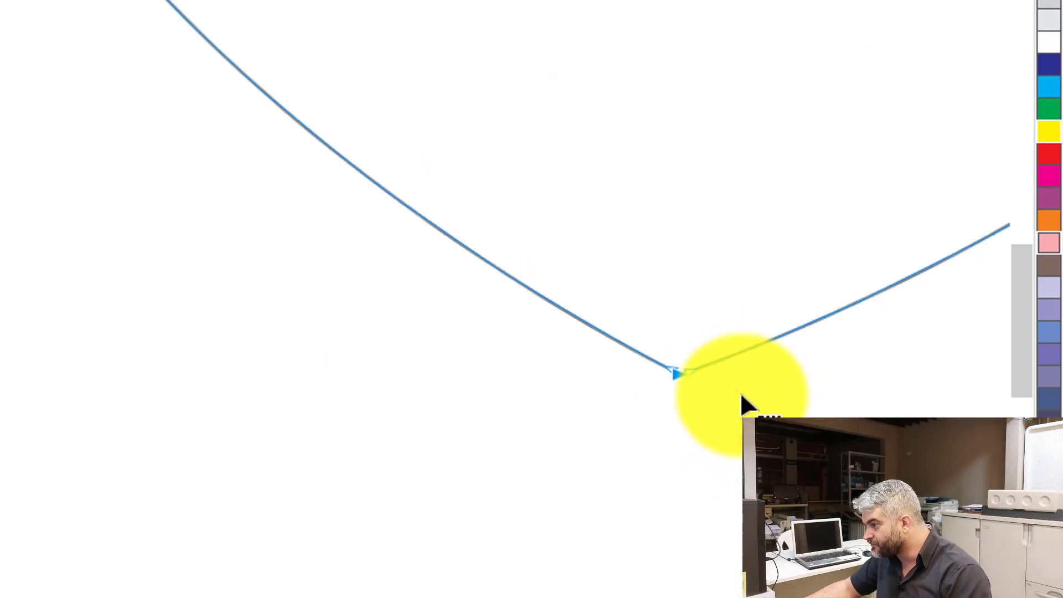
pyautogui.scroll(-4, 806, 423)
pyautogui.scroll(3, 803, 423)
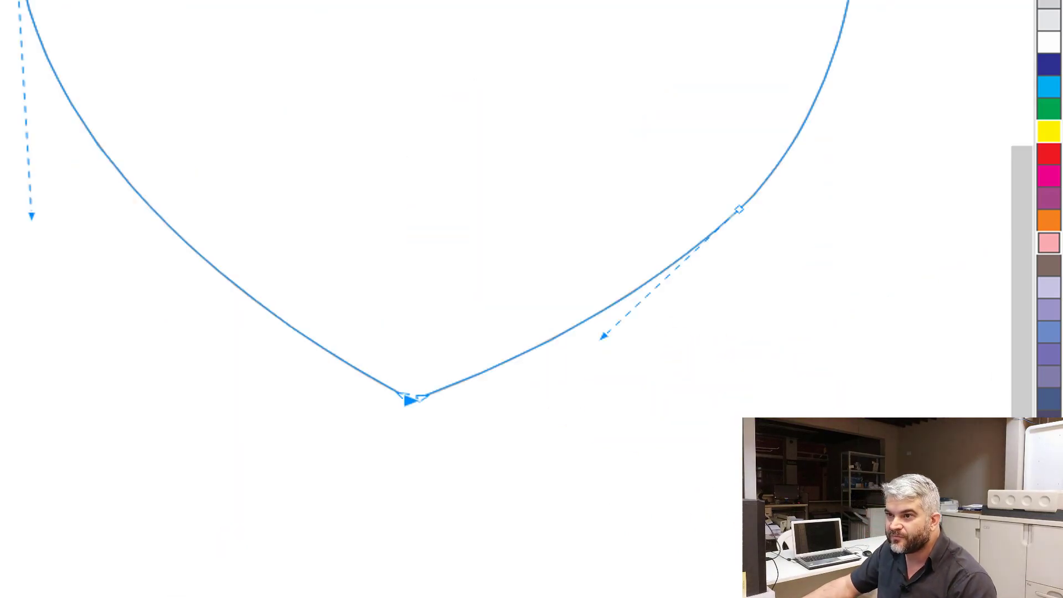
pyautogui.press('space')
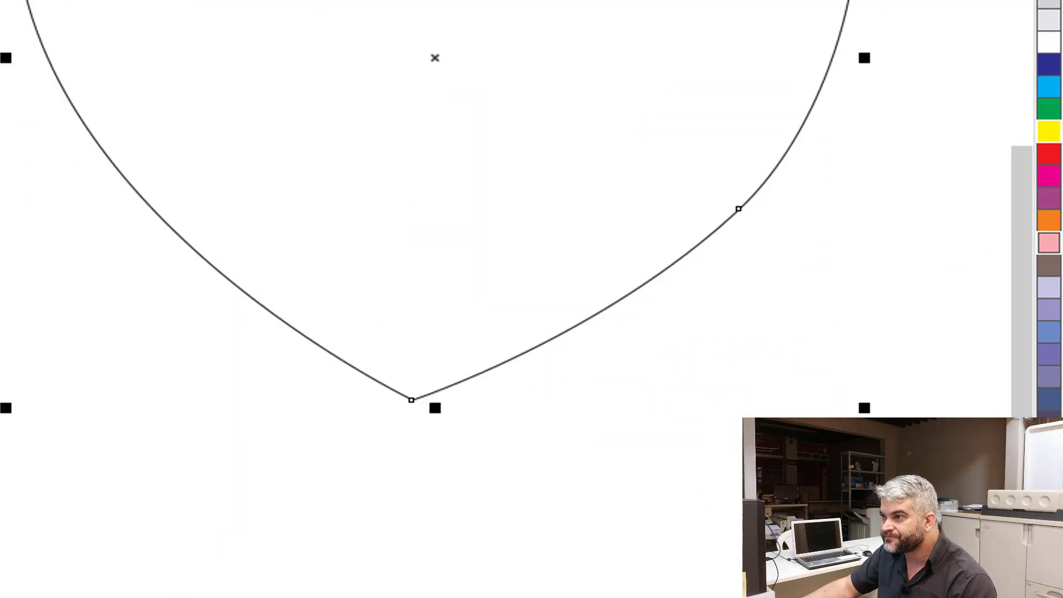
pyautogui.press('Return')
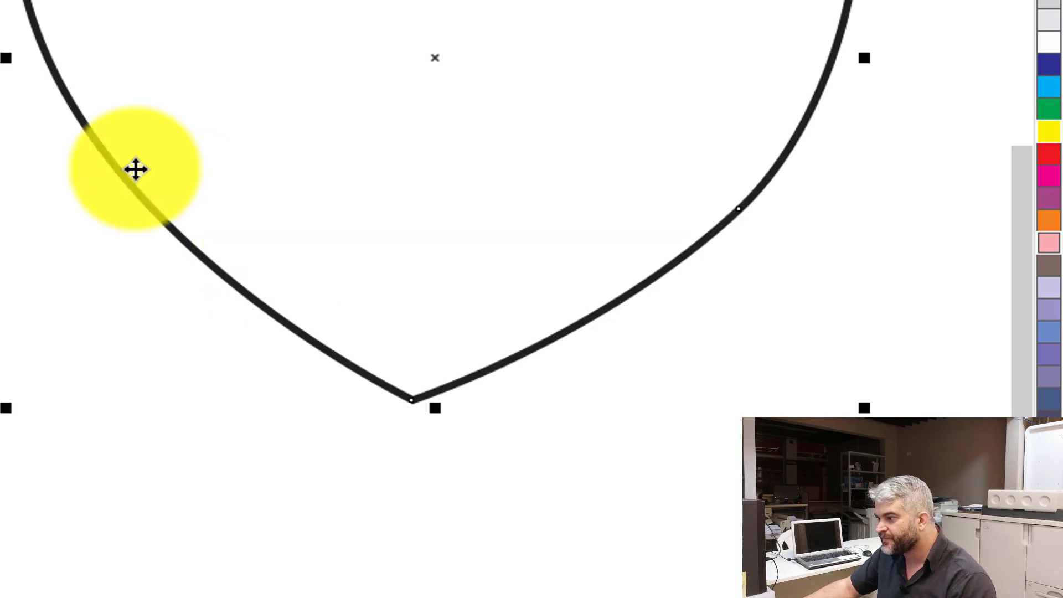
# Pull the handles of the heart's bottom node outward along both adjoining sides with the Shape tool to reshape the tip.
pyautogui.press('space')
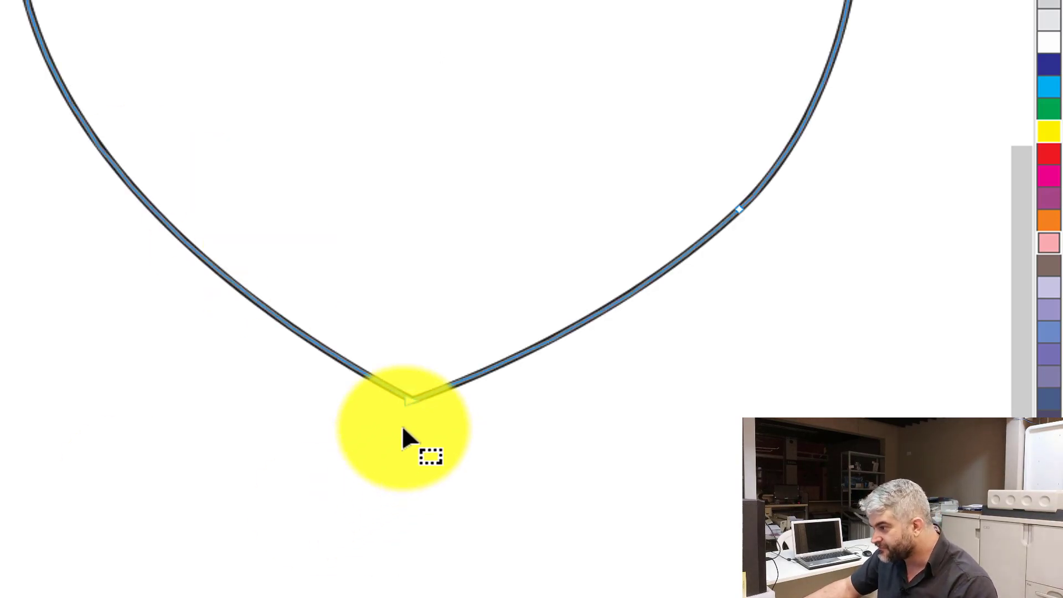
pyautogui.moveTo(372, 444); pyautogui.dragTo(476, 358)
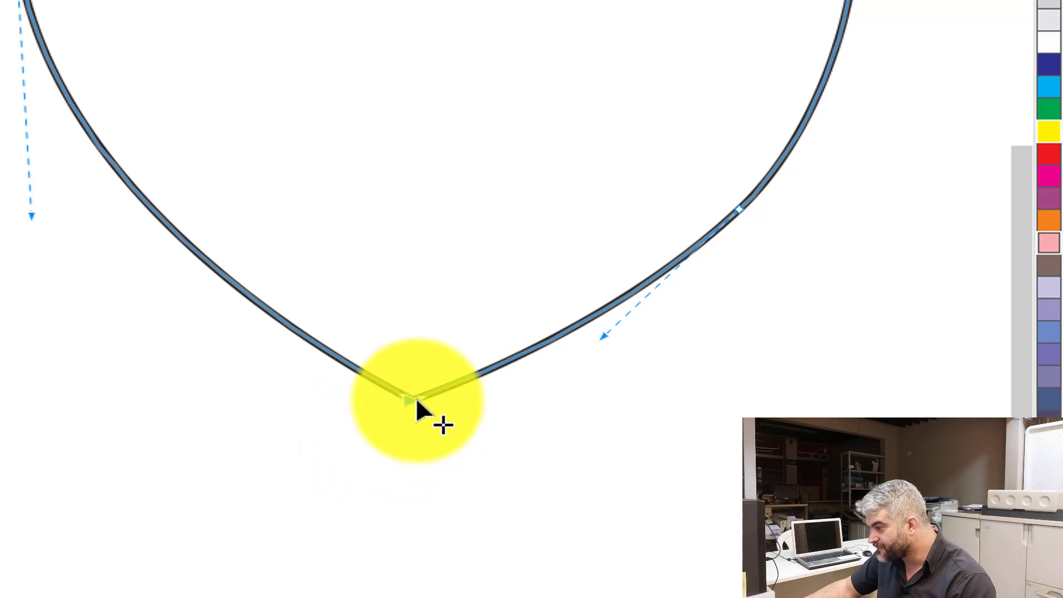
pyautogui.scroll(3, 415, 397)
pyautogui.moveTo(394, 397)
pyautogui.mouseDown()
pyautogui.moveTo(397, 444)
pyautogui.moveTo(396, 425)
pyautogui.moveTo(465, 391)
pyautogui.moveTo(512, 343)
pyautogui.mouseUp()
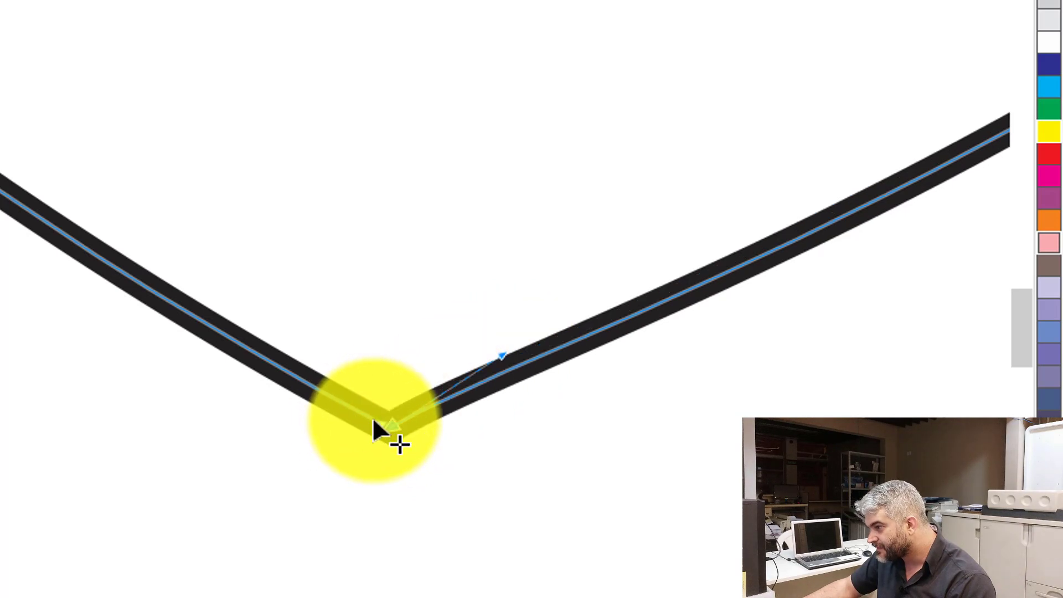
pyautogui.moveTo(383, 425)
pyautogui.mouseDown()
pyautogui.moveTo(283, 332)
pyautogui.moveTo(304, 423)
pyautogui.moveTo(371, 457)
pyautogui.moveTo(380, 477)
pyautogui.moveTo(318, 410)
pyautogui.moveTo(205, 363)
pyautogui.mouseUp()
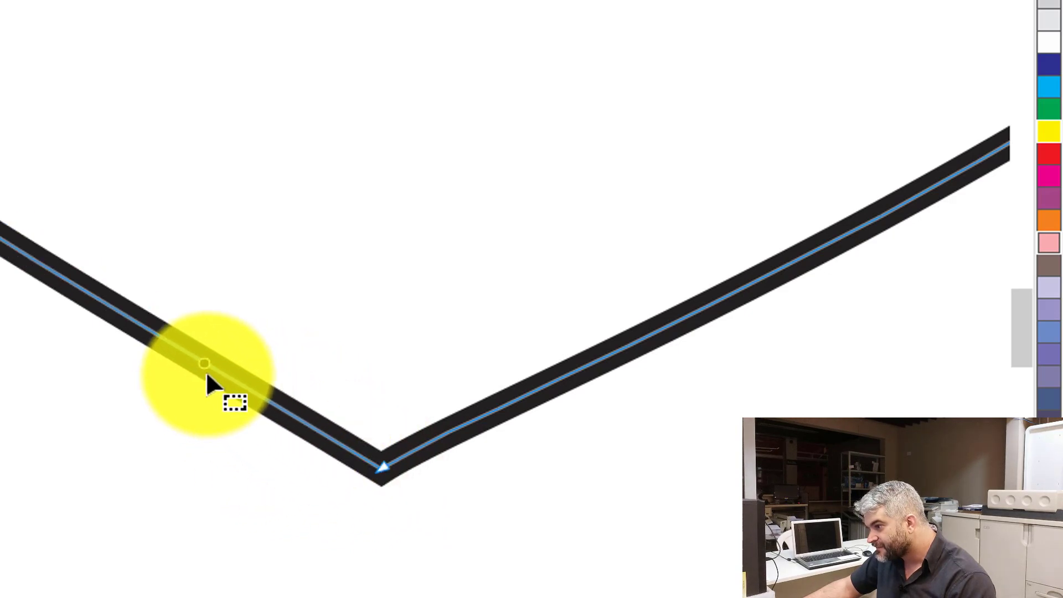
pyautogui.click(383, 467)
pyautogui.scroll(-3, 254, 490)
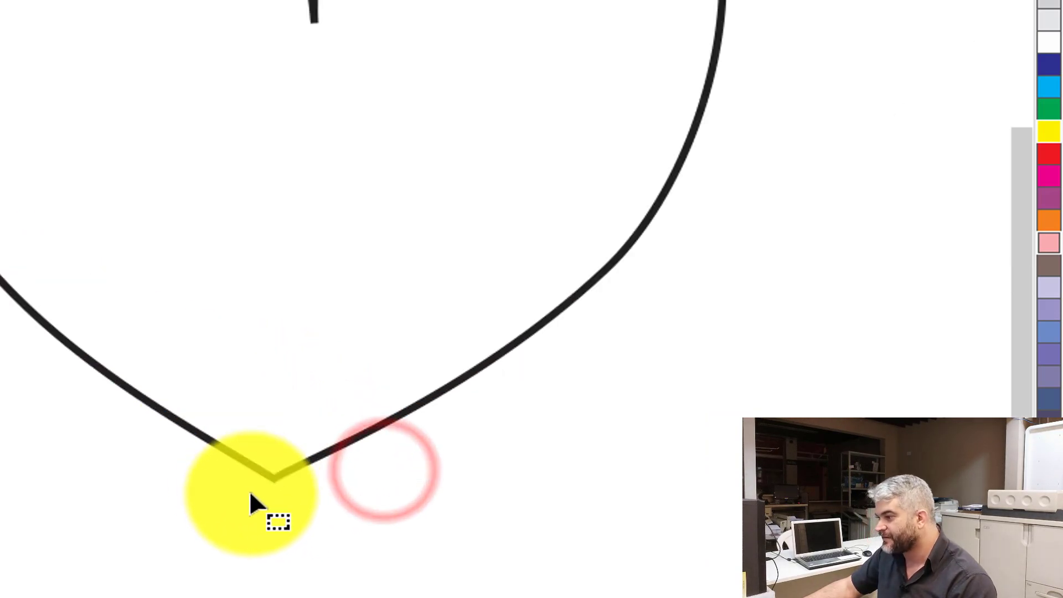
# Tilt the handle of the heart's centre notch node outward over the left lobe to widen the notch.
pyautogui.click(311, 16)
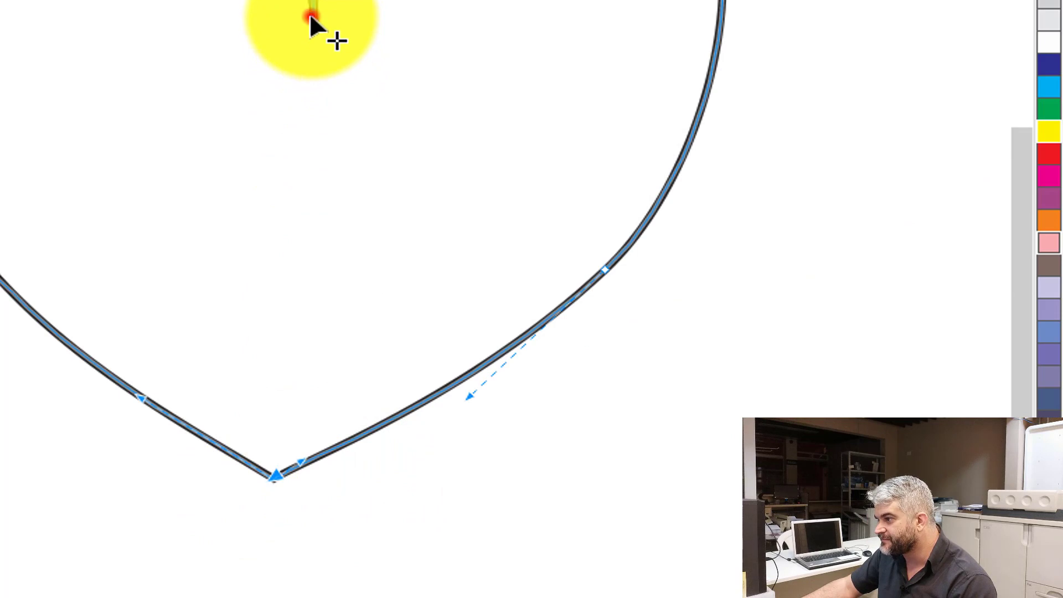
pyautogui.moveTo(296, 51); pyautogui.dragTo(464, 83)
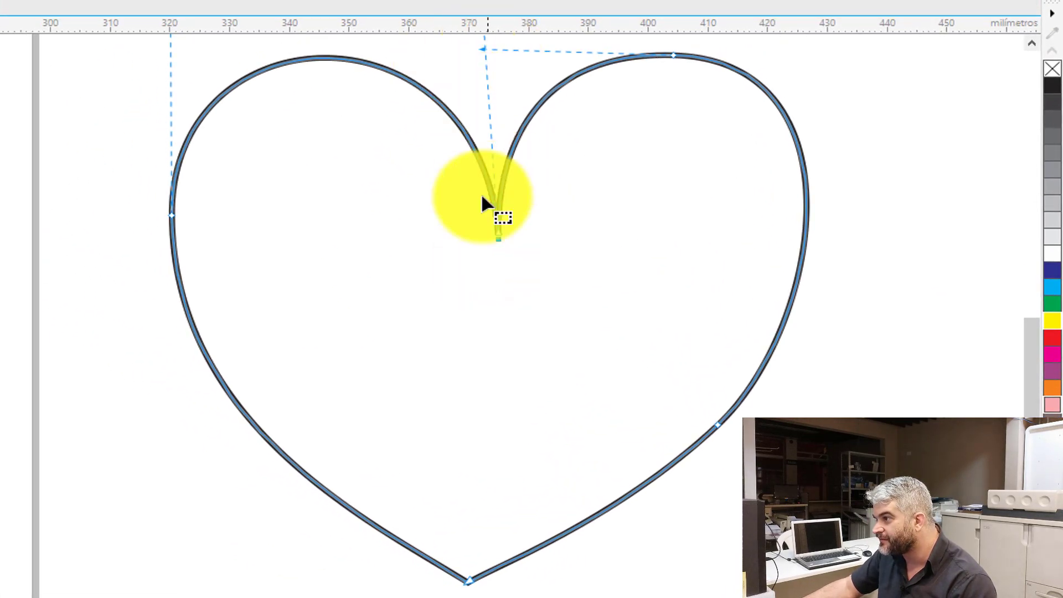
pyautogui.scroll(-1, 352, 160)
pyautogui.scroll(1, 481, 125)
pyautogui.moveTo(465, 146); pyautogui.dragTo(380, 150)
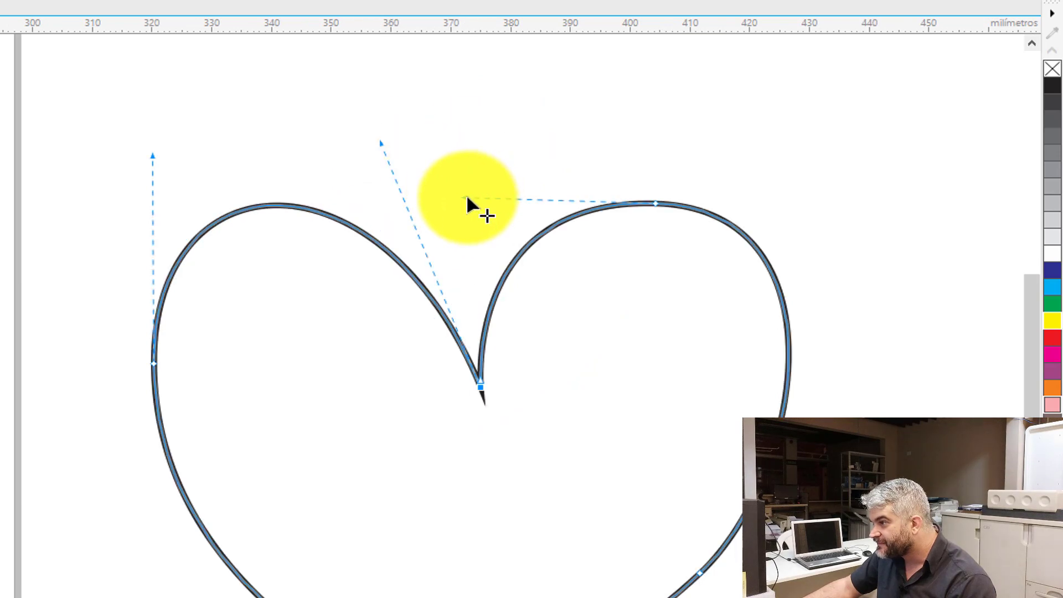
# Reshape the heart's right lobe by shortening its top node's inner handle, moving the node right and slightly down, and lengthening the outer handle.
pyautogui.moveTo(466, 195); pyautogui.dragTo(514, 198)
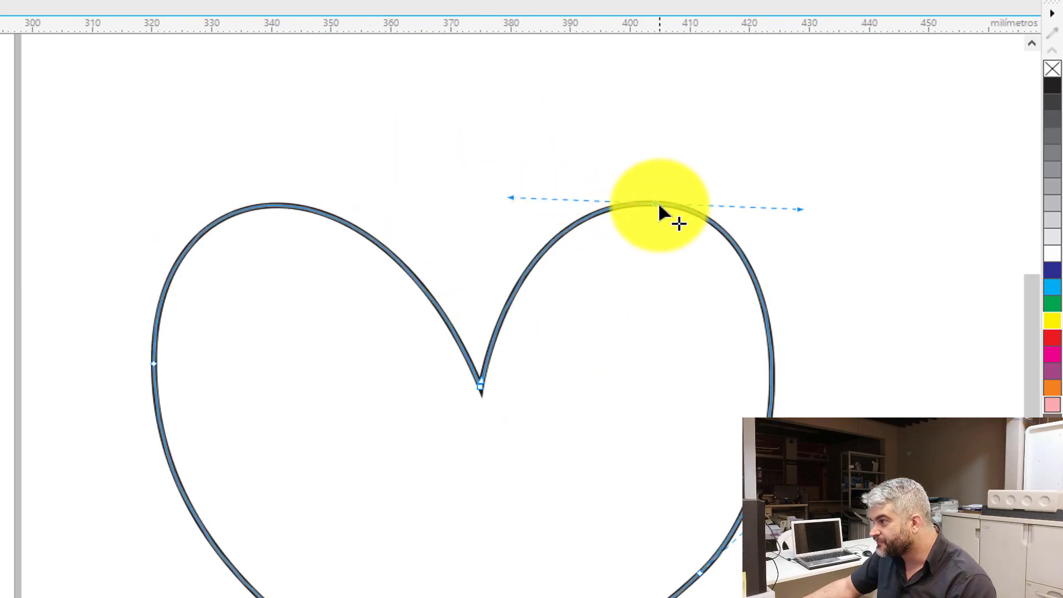
pyautogui.moveTo(657, 204); pyautogui.dragTo(701, 218)
pyautogui.moveTo(825, 220); pyautogui.dragTo(878, 227)
# Balance the heart's sides by tilting the left node's upper handle inward and moving the lower right node outward and slightly up.
pyautogui.click(152, 364)
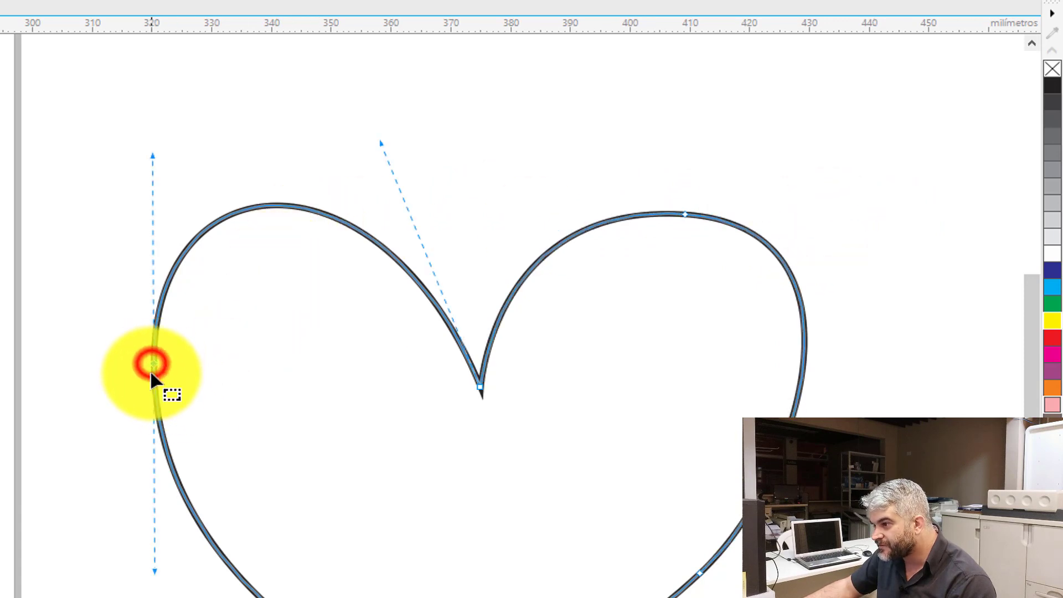
pyautogui.moveTo(153, 156); pyautogui.dragTo(172, 193)
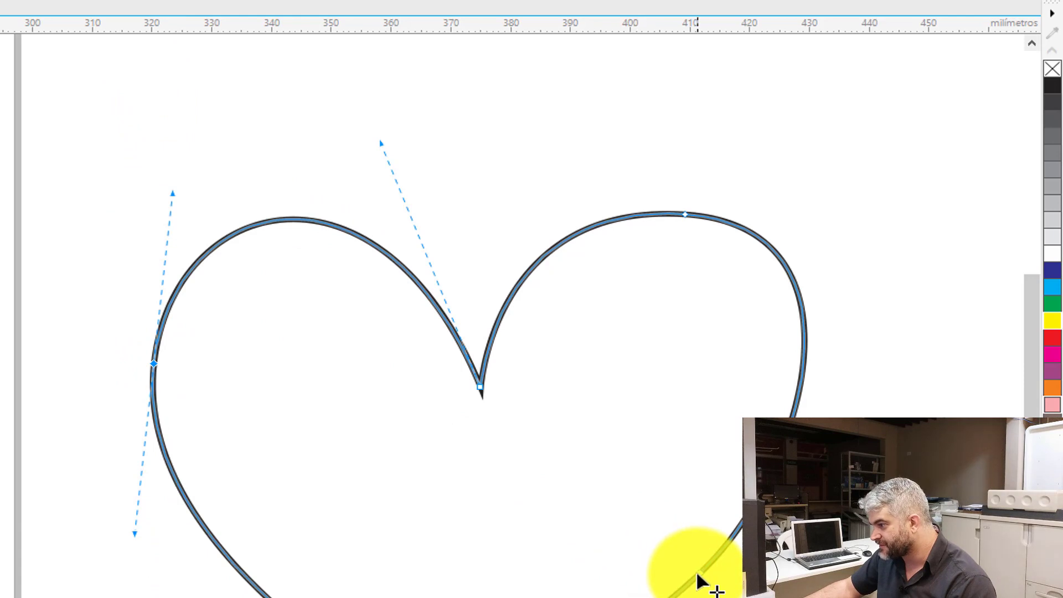
pyautogui.moveTo(699, 573); pyautogui.dragTo(773, 541)
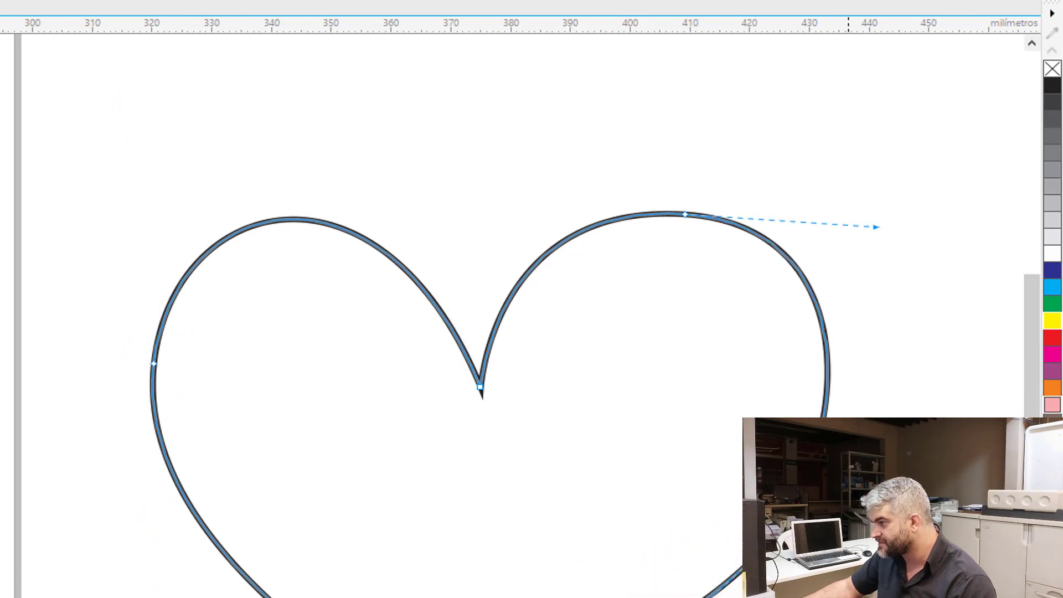
pyautogui.moveTo(849, 458); pyautogui.dragTo(861, 450)
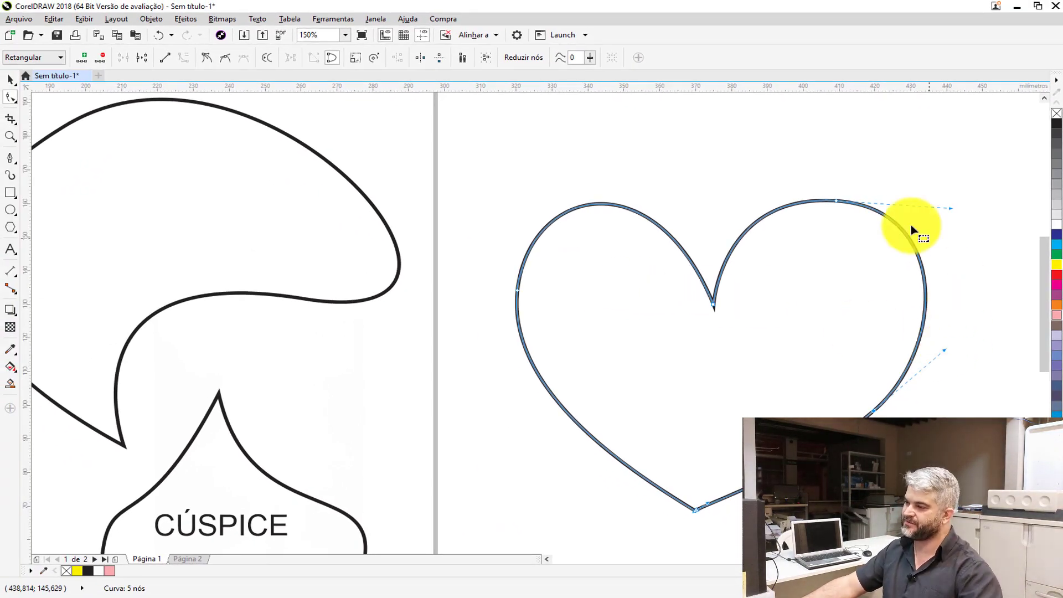
# Delete the heart curve beside the page.
pyautogui.click(11, 80)
pyautogui.press('Delete')
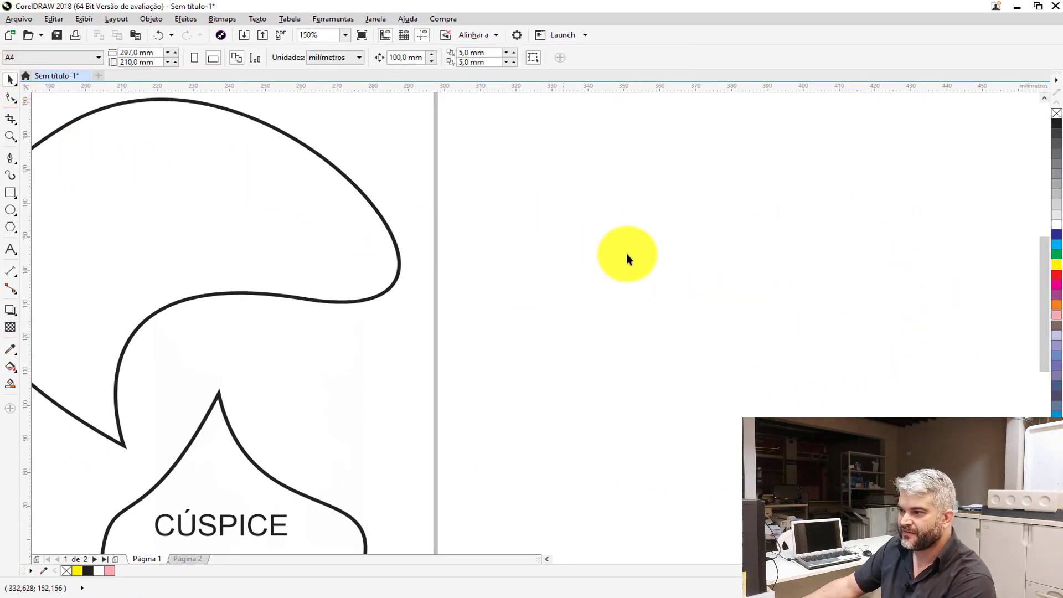
pyautogui.press('F3')
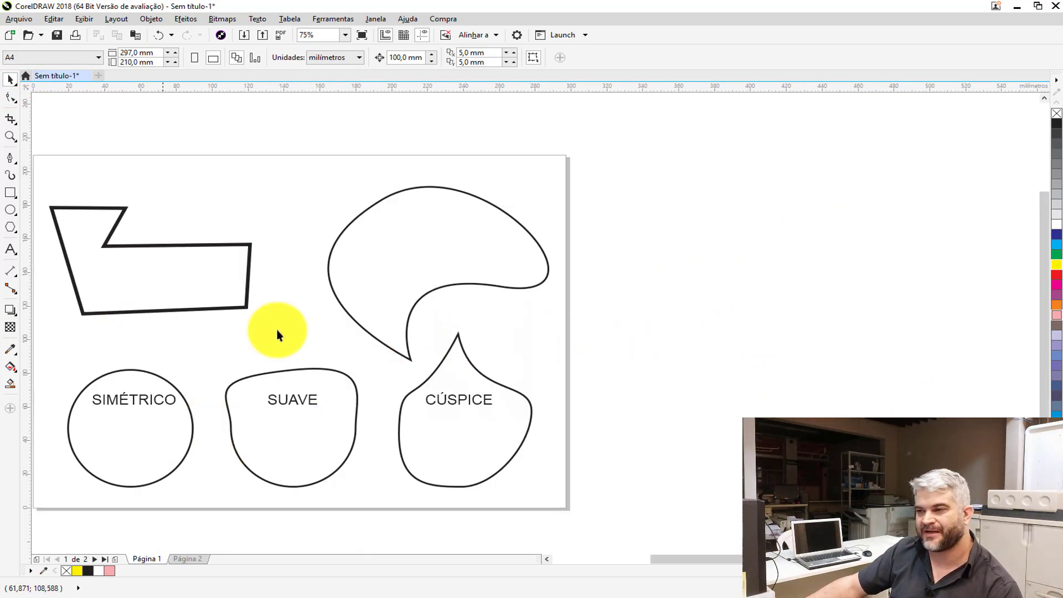
# Examine the Mickey Mouse bitmap on Página 2 up close, around the eyes and where the ear meets the head.
pyautogui.scroll(-1, 650, 325)
pyautogui.scroll(1, 414, 328)
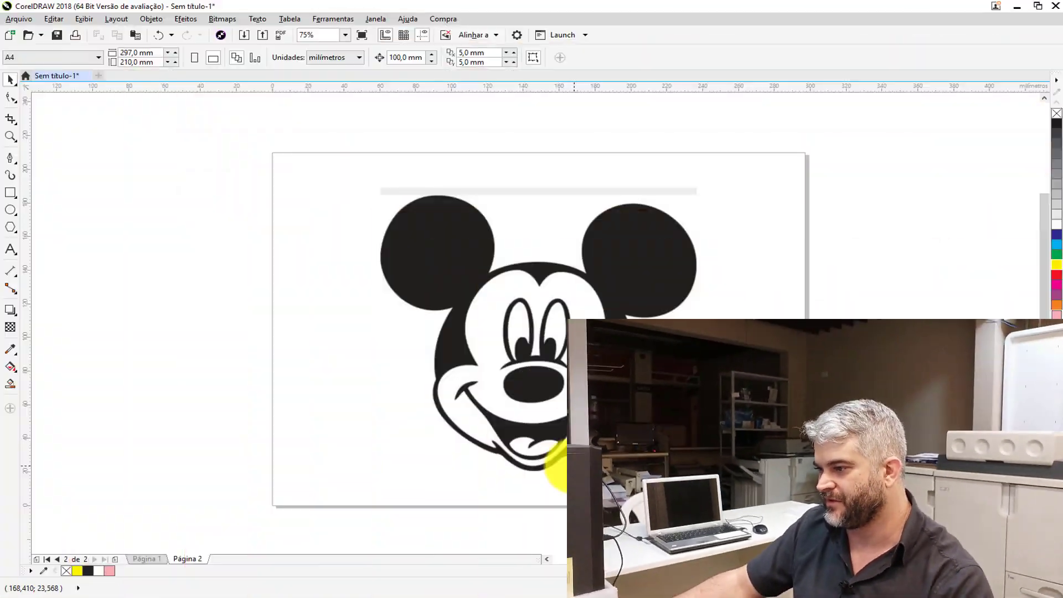
pyautogui.scroll(3, 562, 465)
pyautogui.scroll(2, 443, 142)
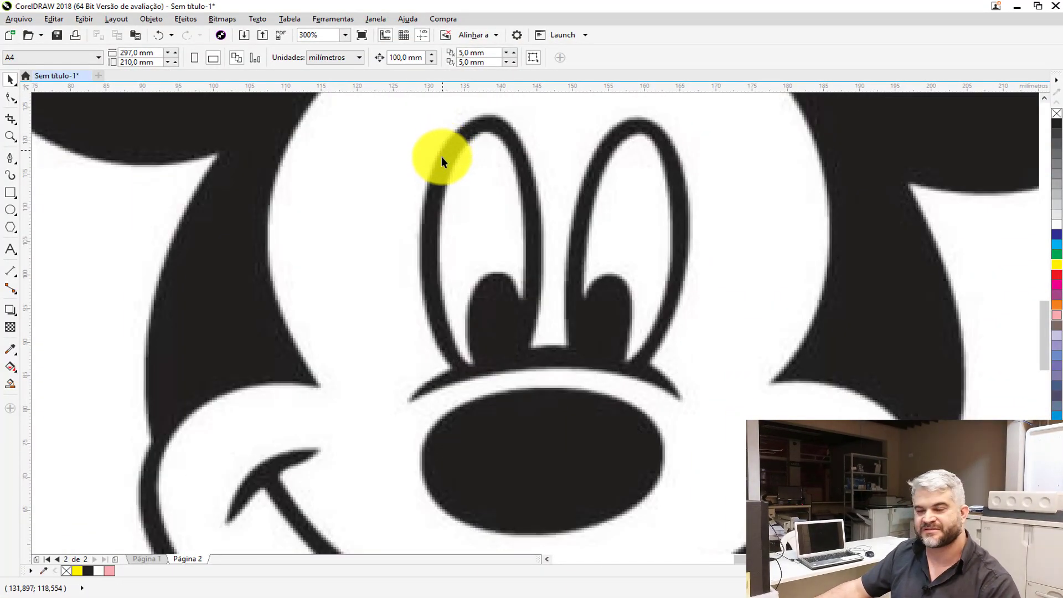
pyautogui.scroll(-4, 484, 356)
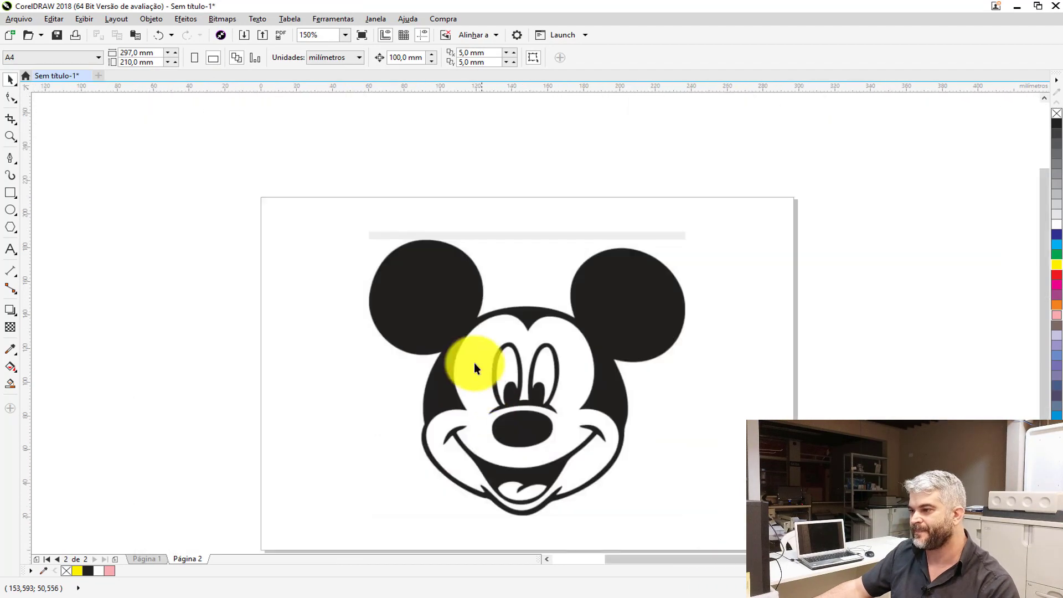
pyautogui.click(411, 262)
pyautogui.scroll(6, 477, 310)
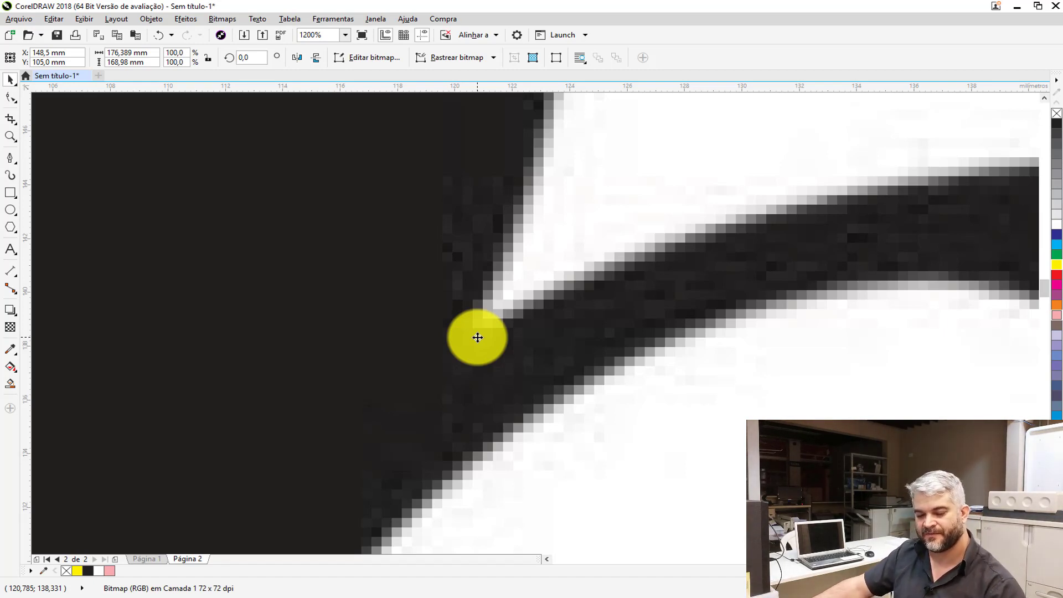
pyautogui.scroll(-10, 477, 337)
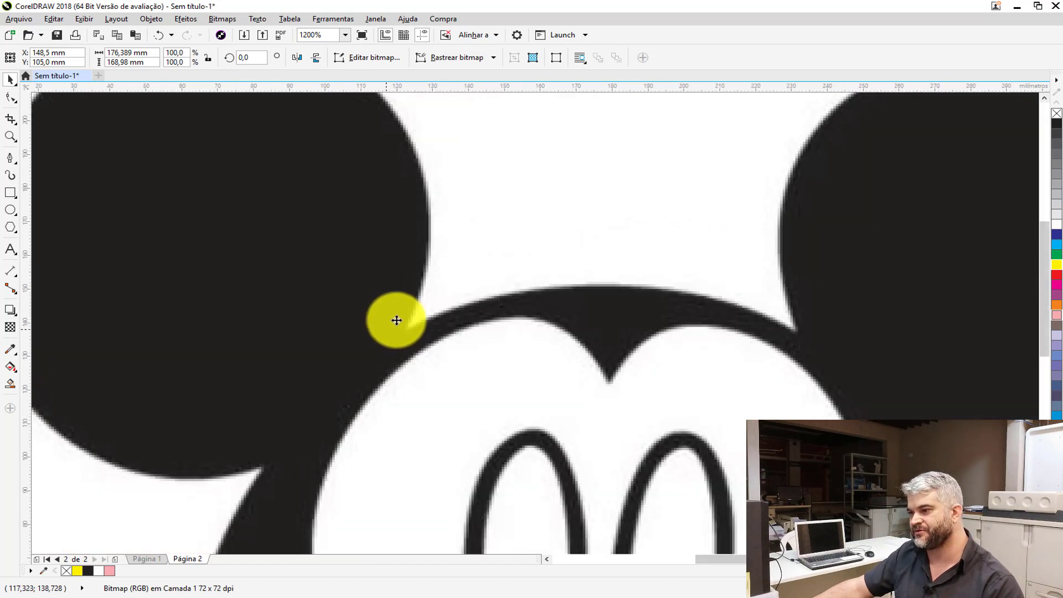
pyautogui.scroll(3, 417, 368)
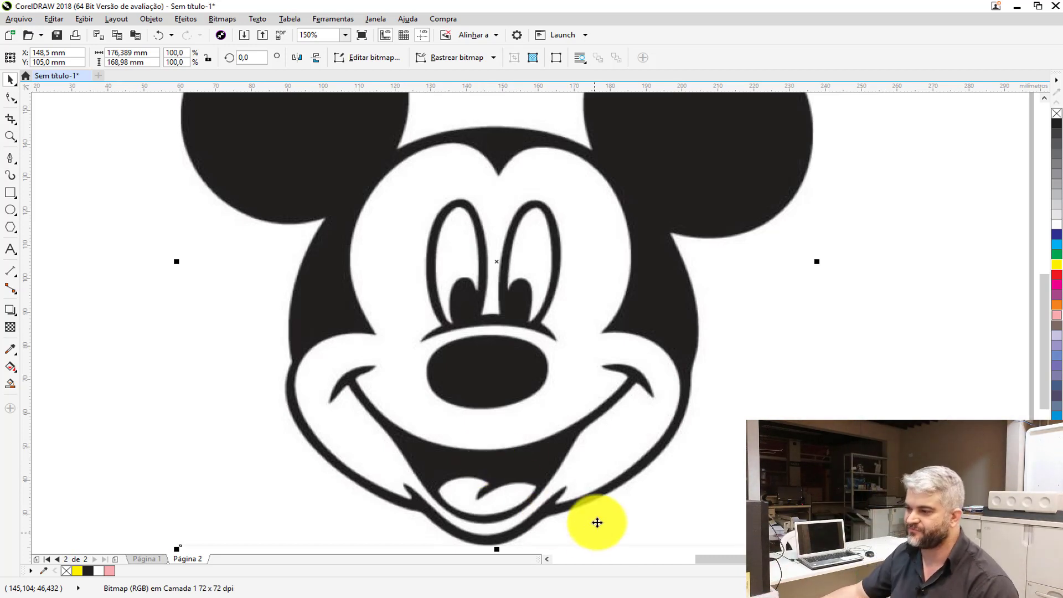
# Lock the Mickey Mouse bitmap in place on the page and deselect it.
pyautogui.scroll(-2, 470, 354)
pyautogui.scroll(1, 390, 310)
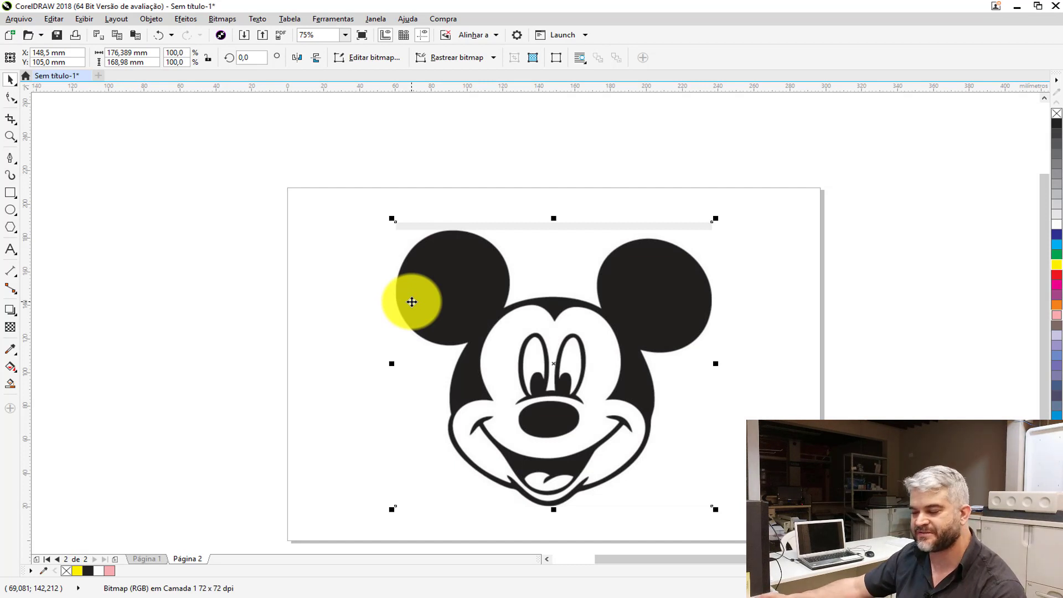
pyautogui.rightClick(545, 266)
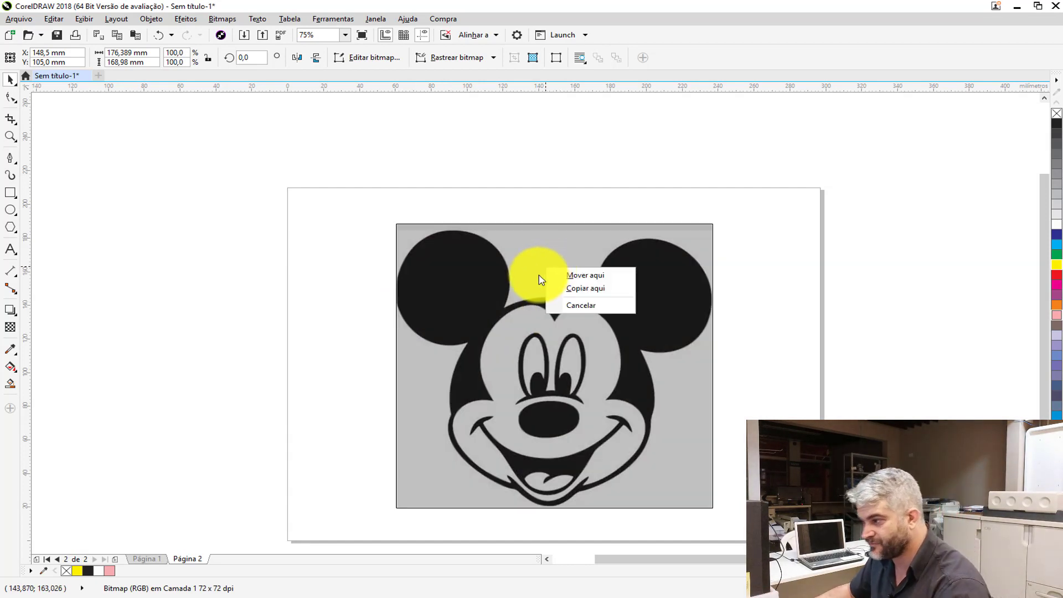
pyautogui.click(522, 276)
pyautogui.rightClick(518, 278)
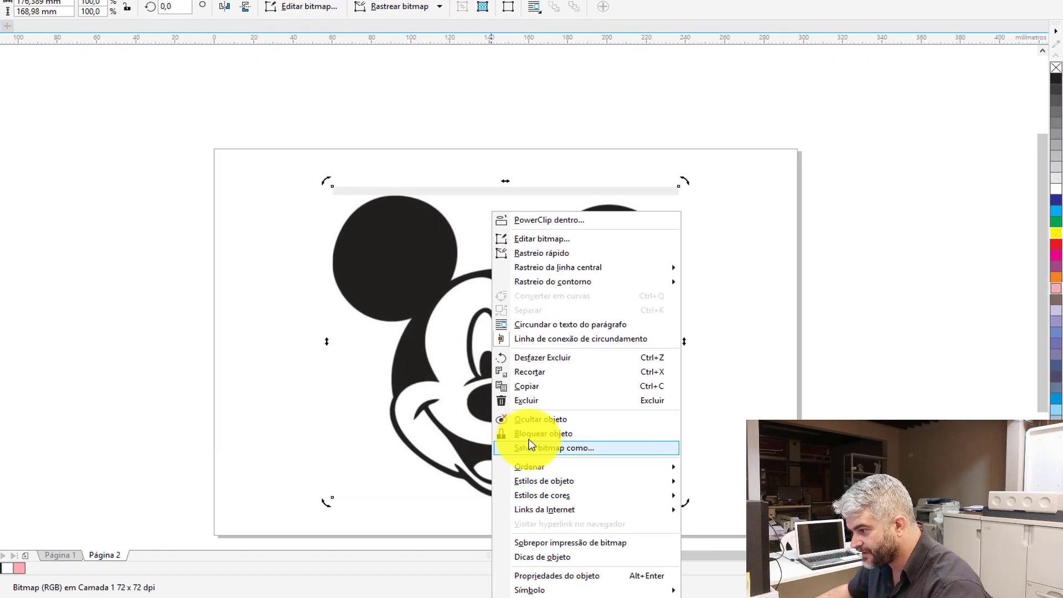
pyautogui.click(532, 434)
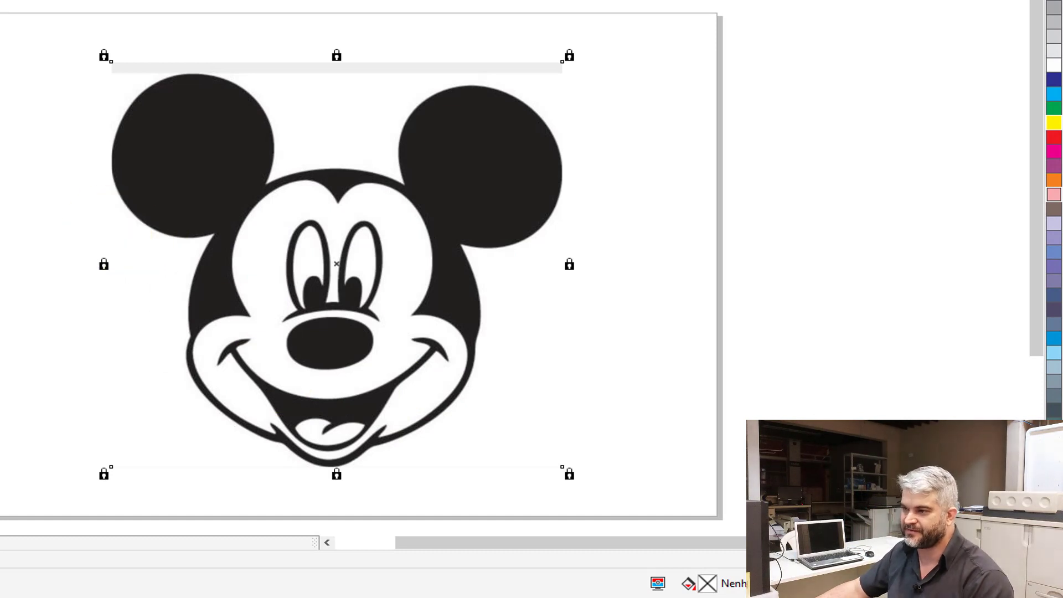
pyautogui.click(78, 166)
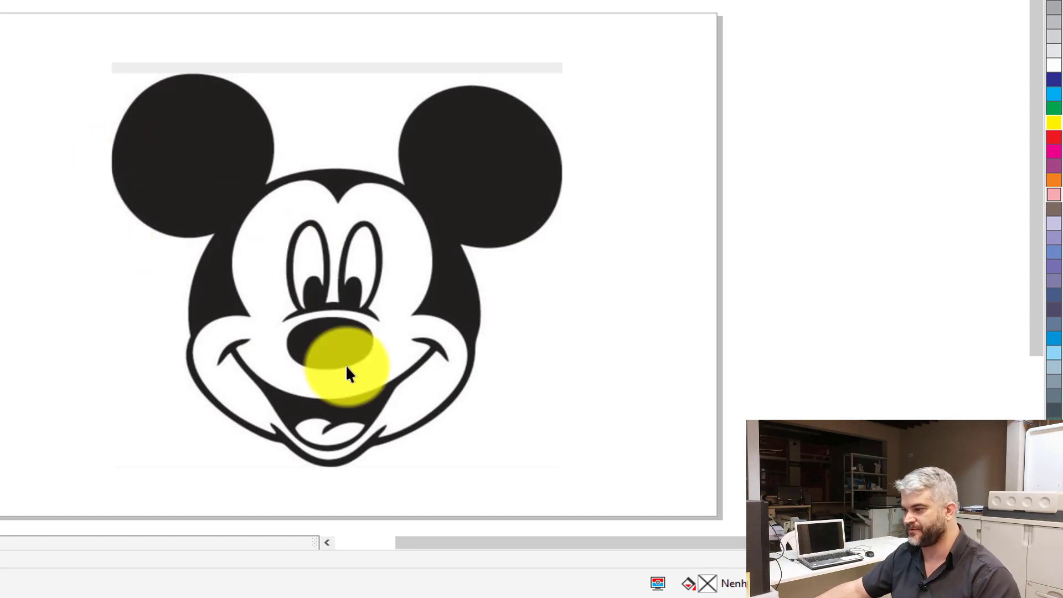
# Examine the locked bitmap's mouth, ears and face outline, zooming in on the corner where the left ear meets the head.
pyautogui.scroll(2, 342, 449)
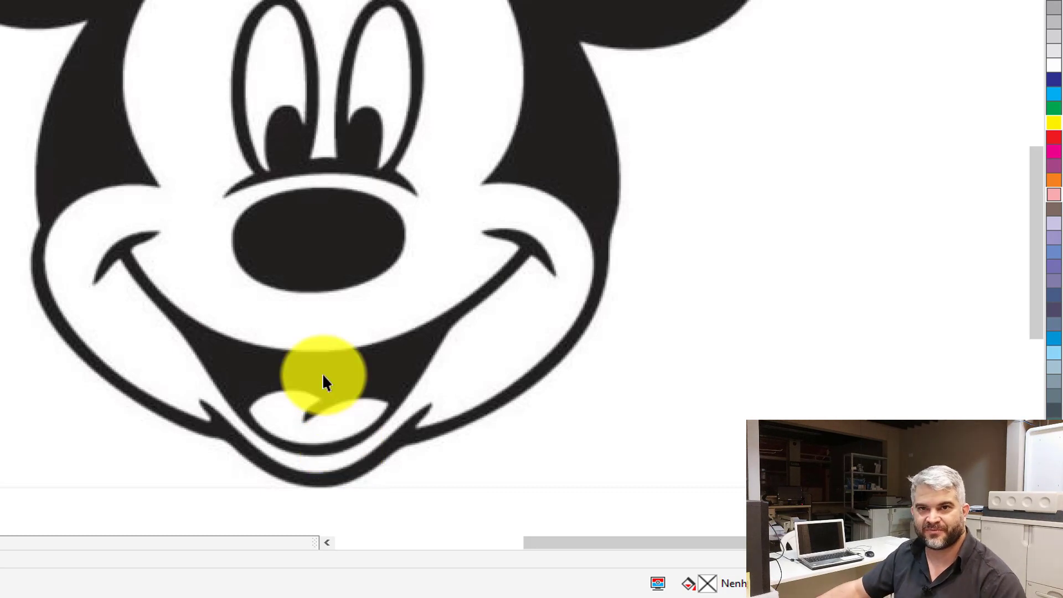
pyautogui.scroll(-2, 158, 84)
pyautogui.scroll(-2, 210, 86)
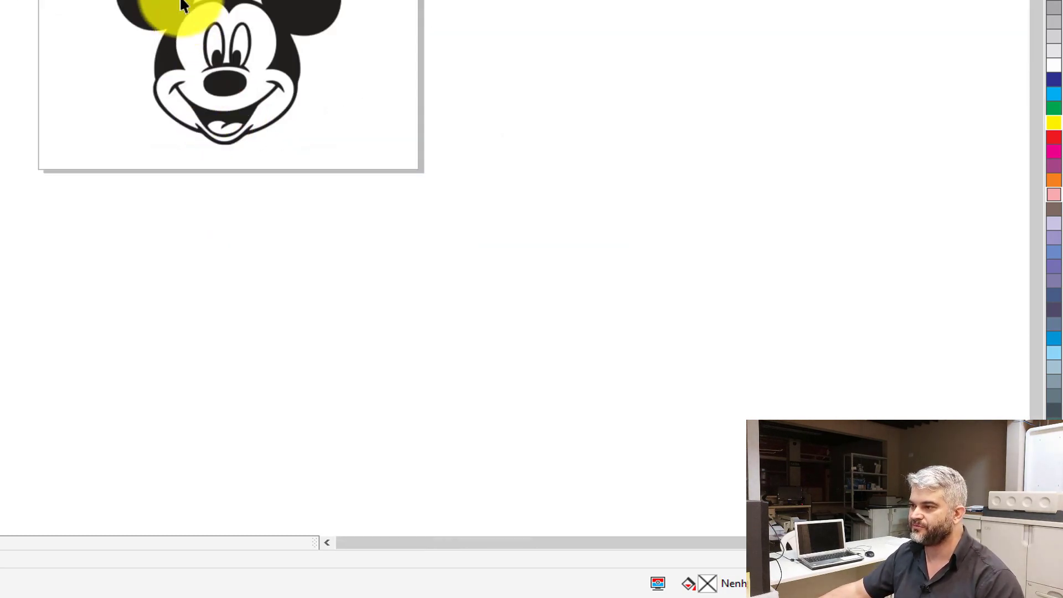
pyautogui.scroll(2, 166, 8)
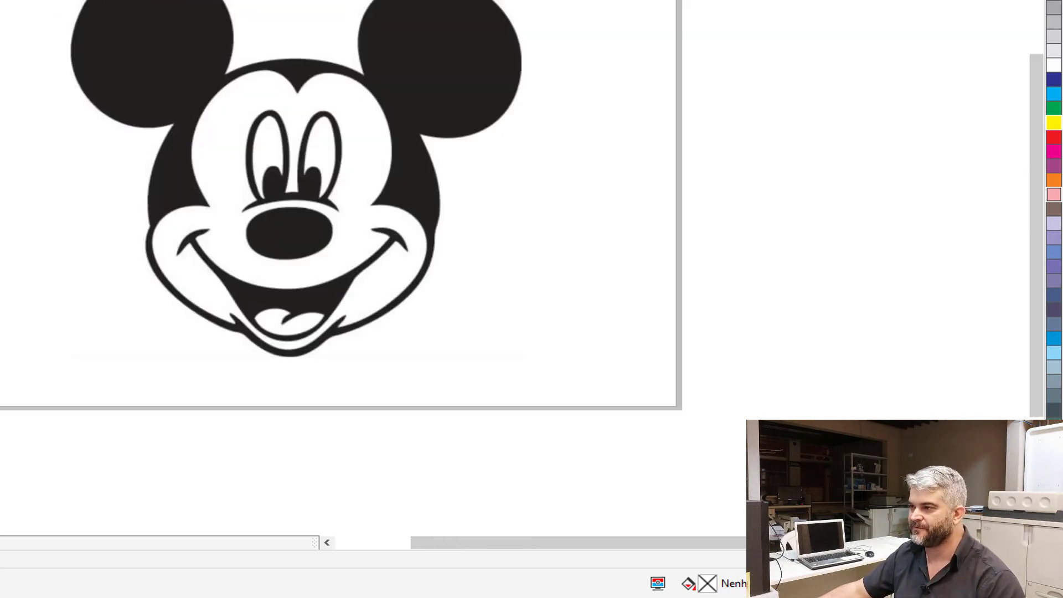
pyautogui.scroll(-1, 165, 10)
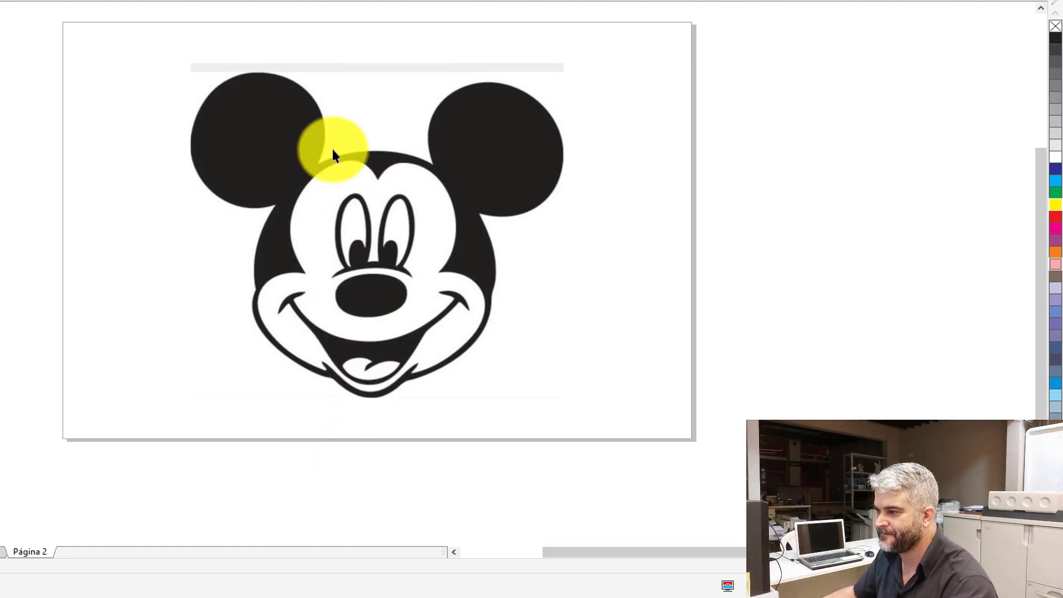
pyautogui.scroll(2, 332, 148)
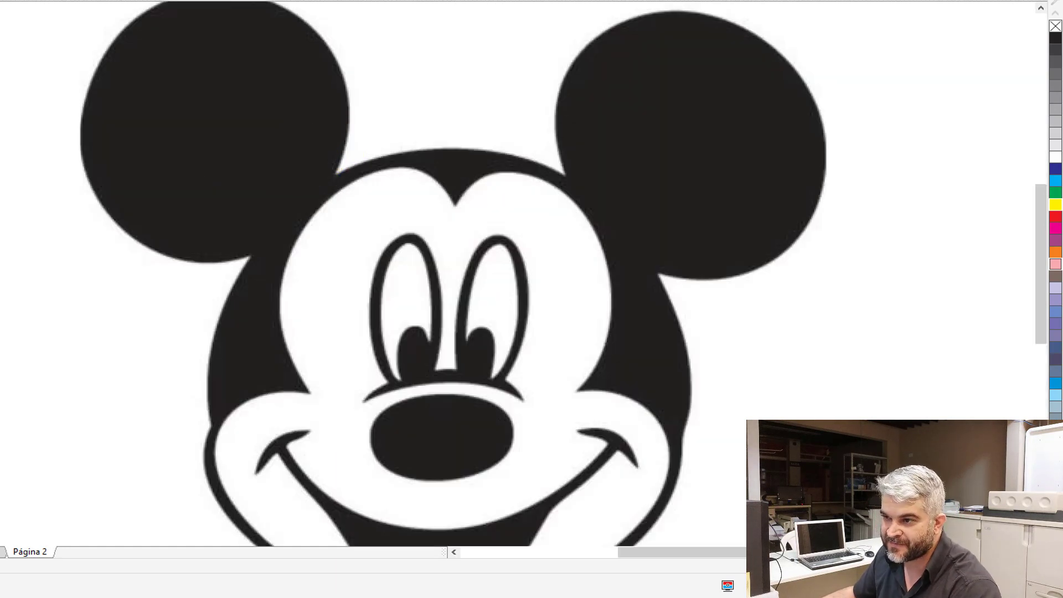
pyautogui.scroll(-3, 247, 234)
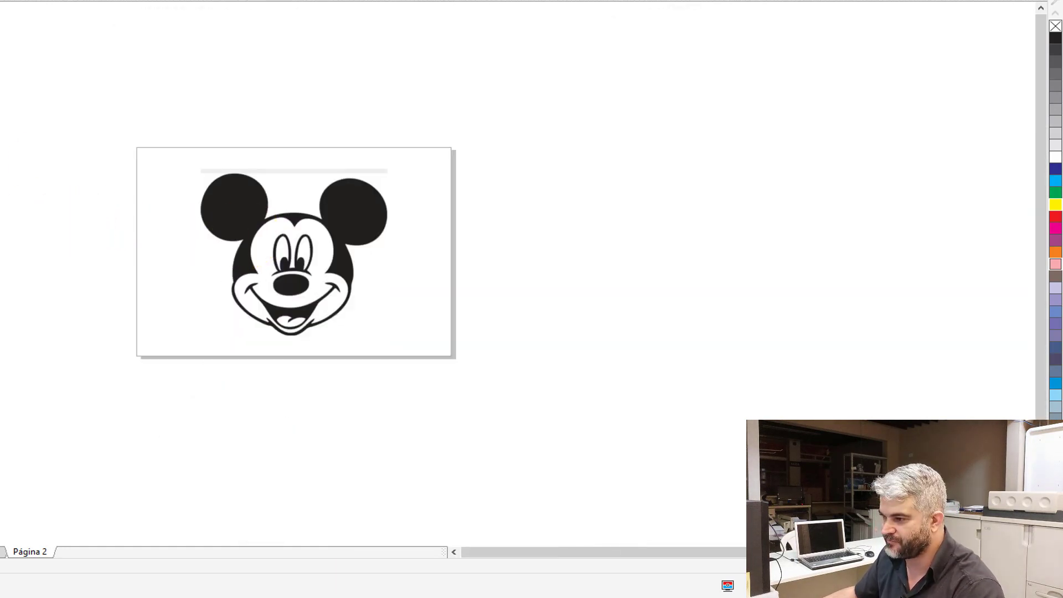
pyautogui.scroll(4, 205, 200)
pyautogui.scroll(-1, 205, 200)
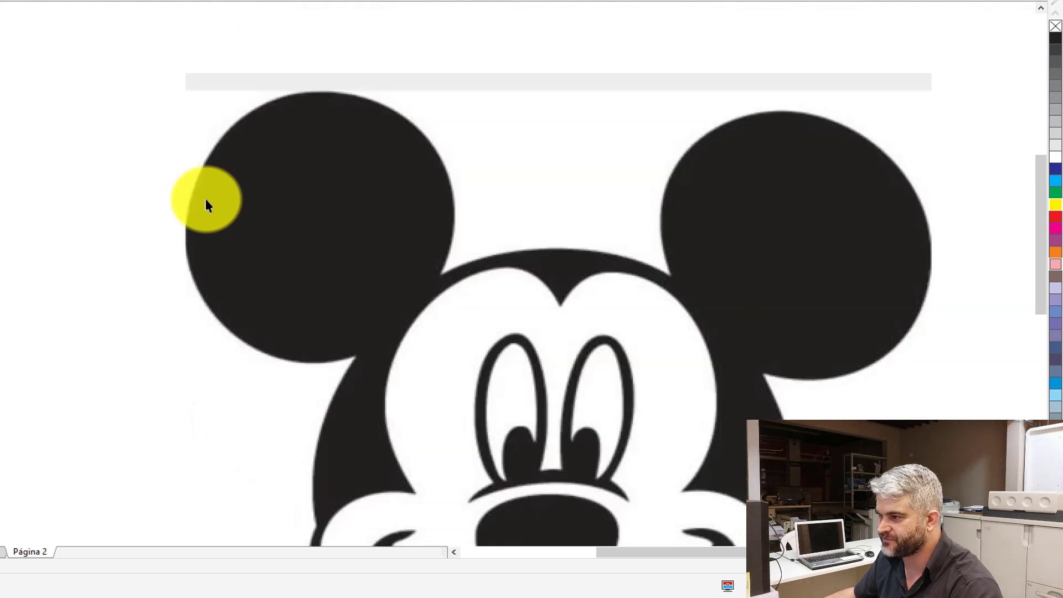
pyautogui.scroll(-2, 205, 198)
pyautogui.scroll(2, 261, 273)
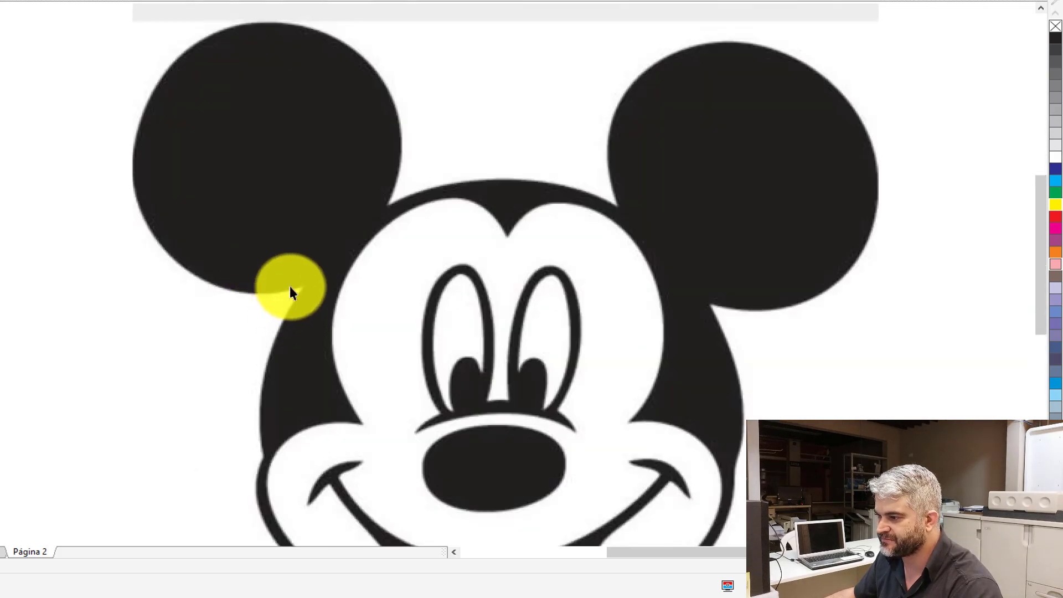
pyautogui.scroll(2, 290, 287)
pyautogui.scroll(2, 324, 290)
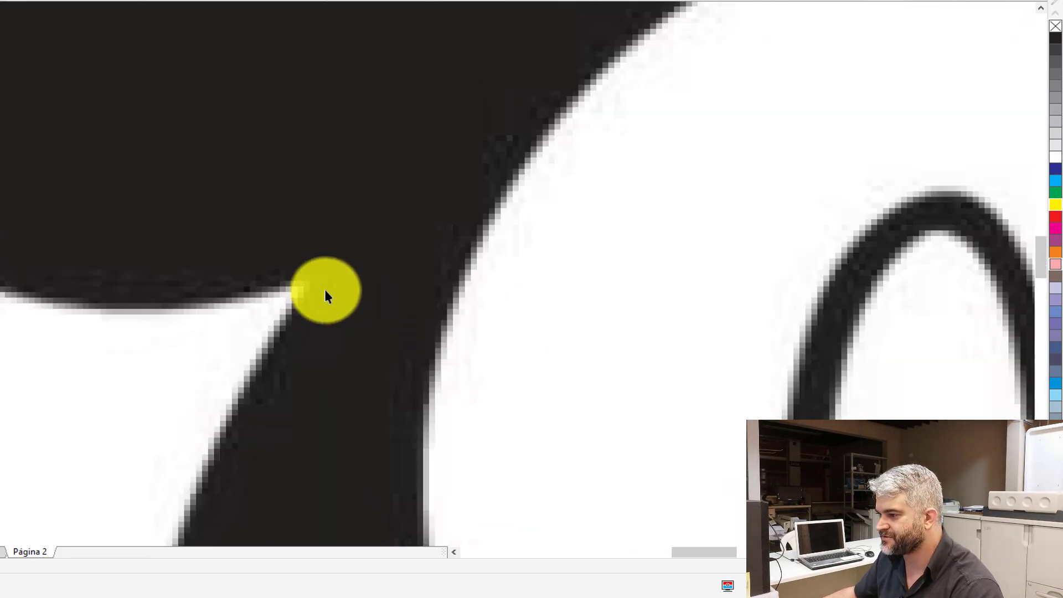
pyautogui.scroll(-1, 292, 268)
pyautogui.scroll(-5, 291, 268)
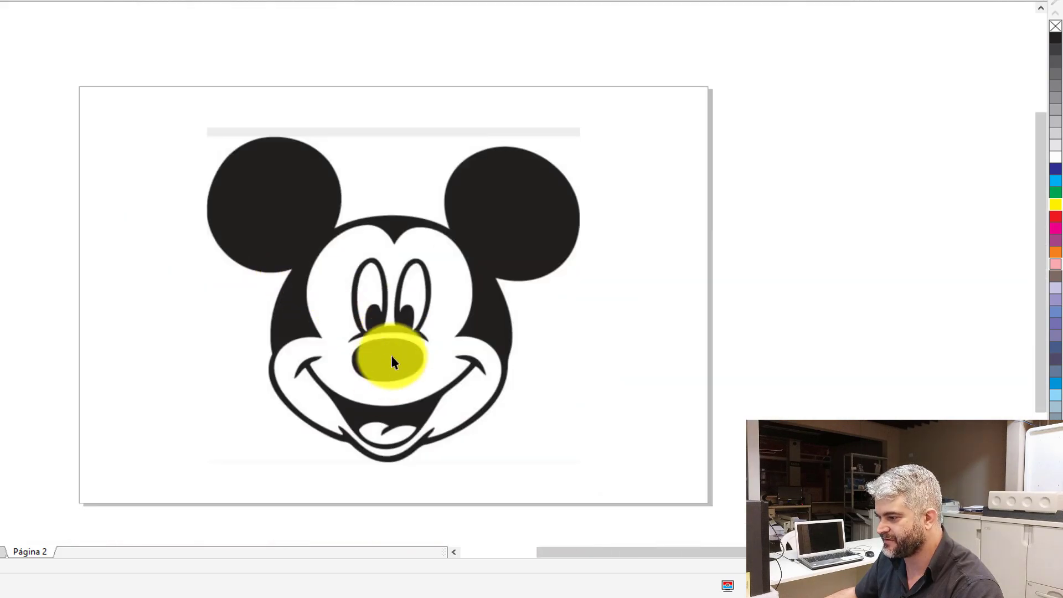
pyautogui.scroll(5, 391, 359)
pyautogui.scroll(-6, 392, 357)
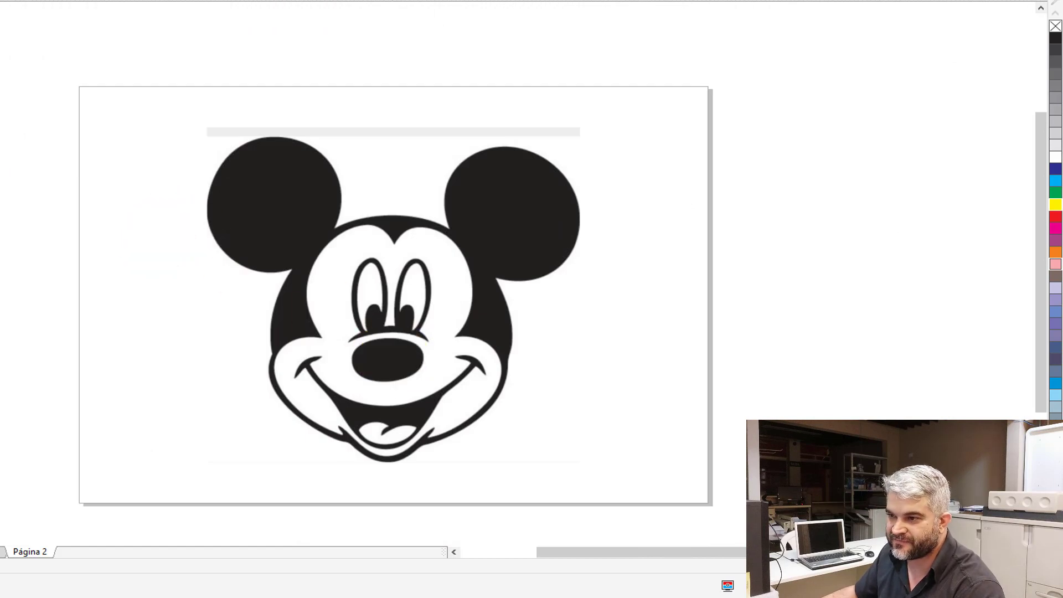
# Start a Pen path where the left ear's lower edge meets the head and add a curved node along the ear's underside.
pyautogui.scroll(5, 275, 278)
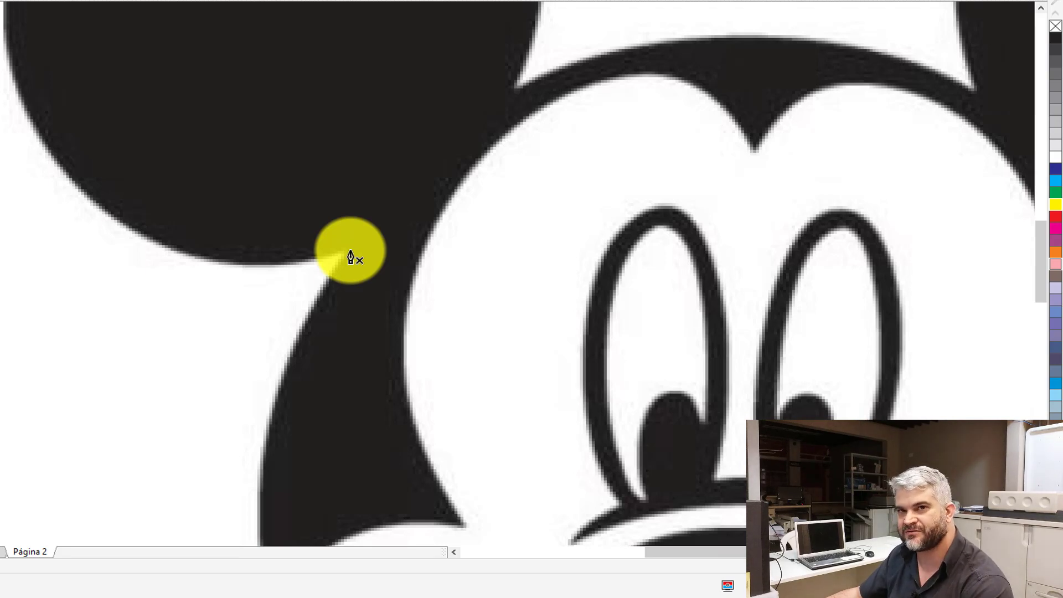
pyautogui.click(339, 252)
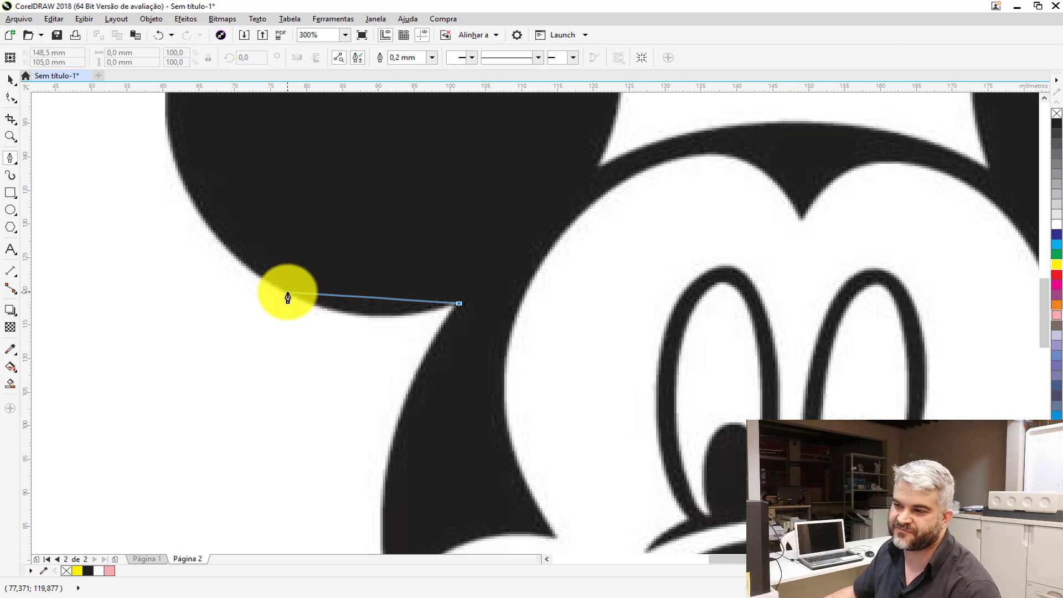
pyautogui.scroll(-3, 321, 316)
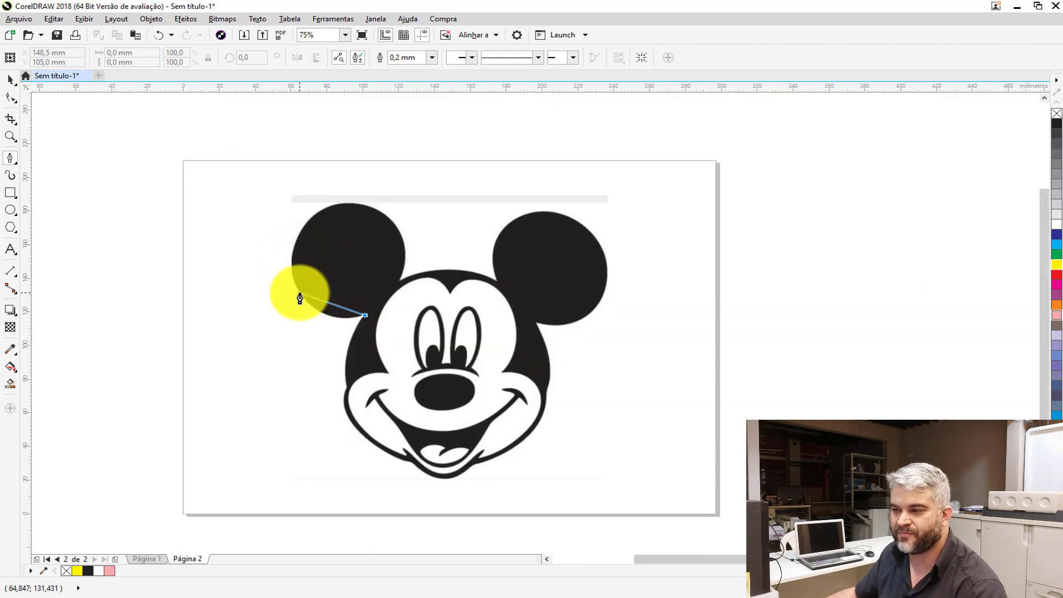
pyautogui.scroll(3, 300, 305)
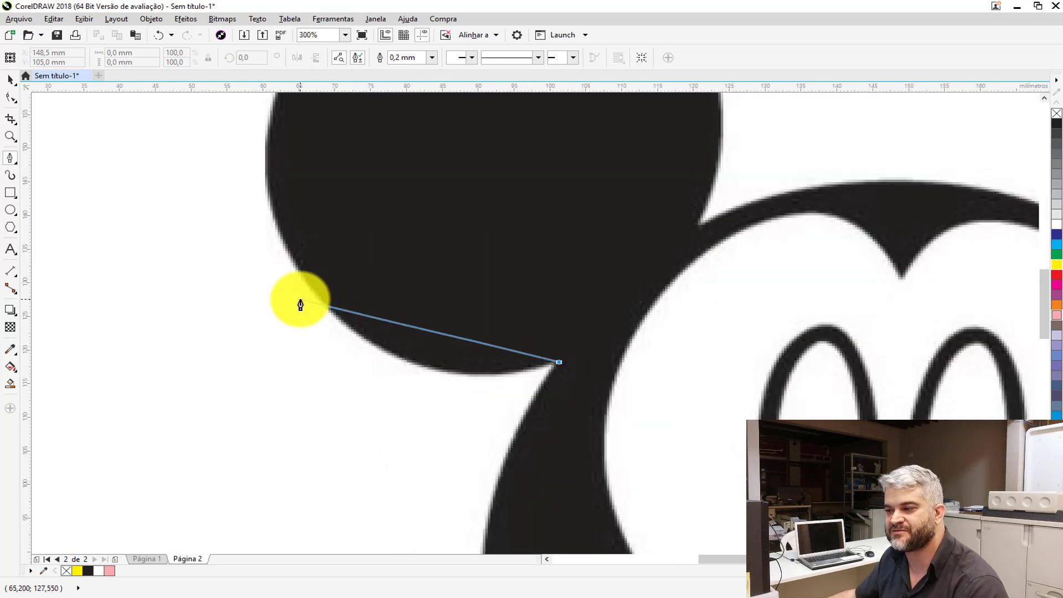
pyautogui.scroll(1, 374, 356)
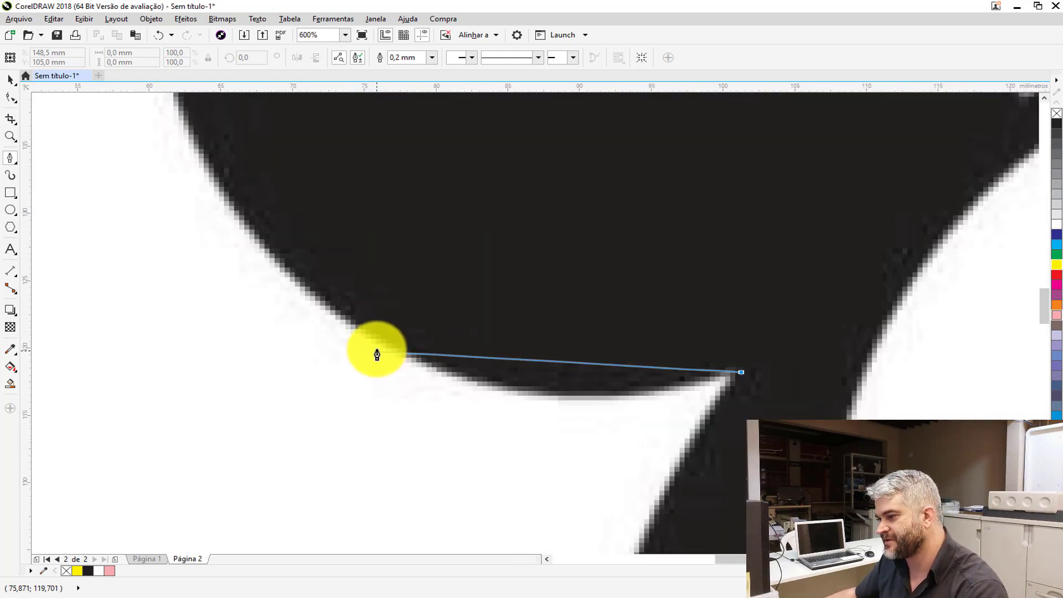
pyautogui.moveTo(382, 346); pyautogui.dragTo(210, 252)
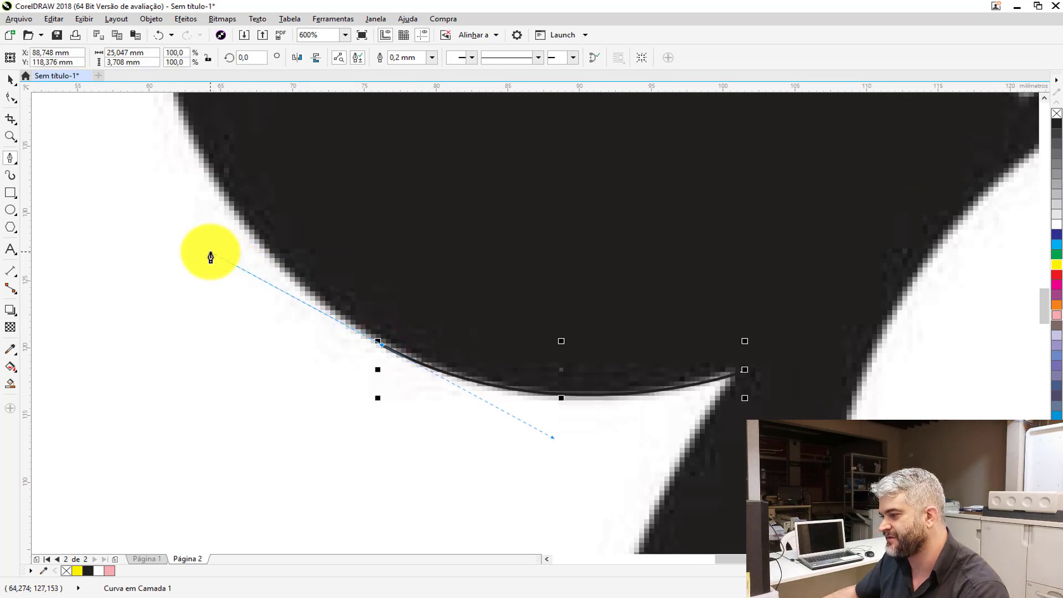
# Continue the path up the left ear's outer side with curved nodes at its leftmost point and on its upper-left edge.
pyautogui.scroll(-1, 393, 327)
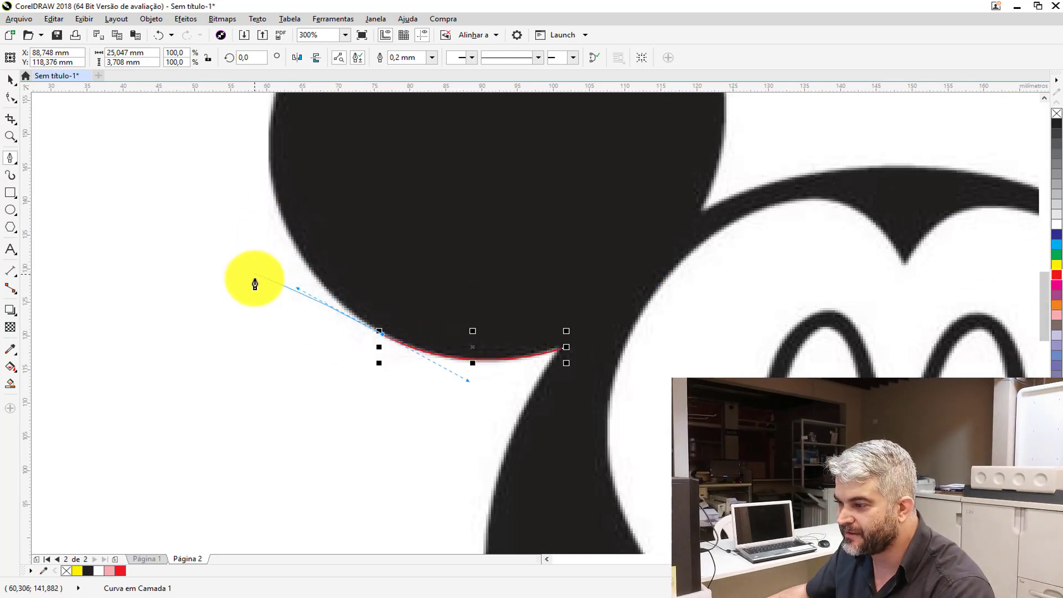
pyautogui.scroll(-1, 258, 282)
pyautogui.scroll(1, 252, 242)
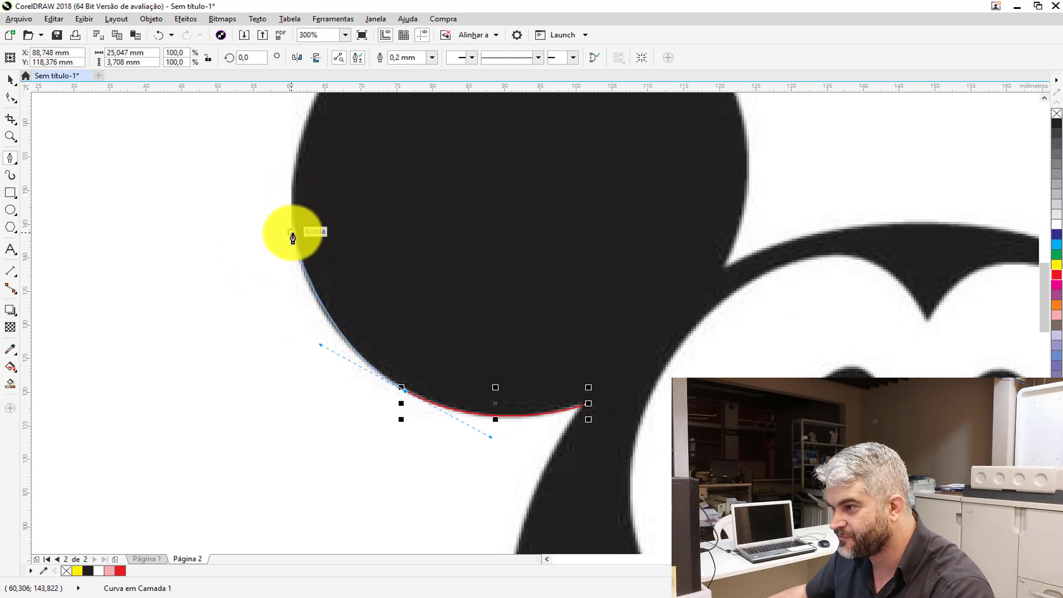
pyautogui.moveTo(291, 205); pyautogui.dragTo(285, 151)
pyautogui.scroll(-1, 327, 118)
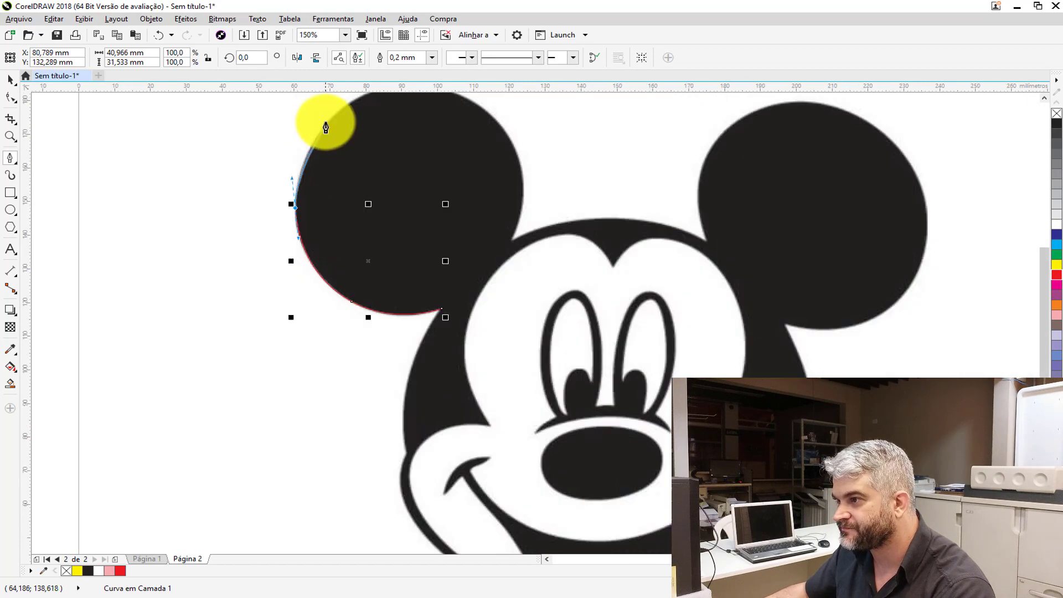
pyautogui.scroll(2, 332, 111)
pyautogui.moveTo(334, 145); pyautogui.dragTo(411, 120)
# Trace over the left ear's top and down its inner side with three curved nodes following the ear's edge.
pyautogui.scroll(-3, 284, 185)
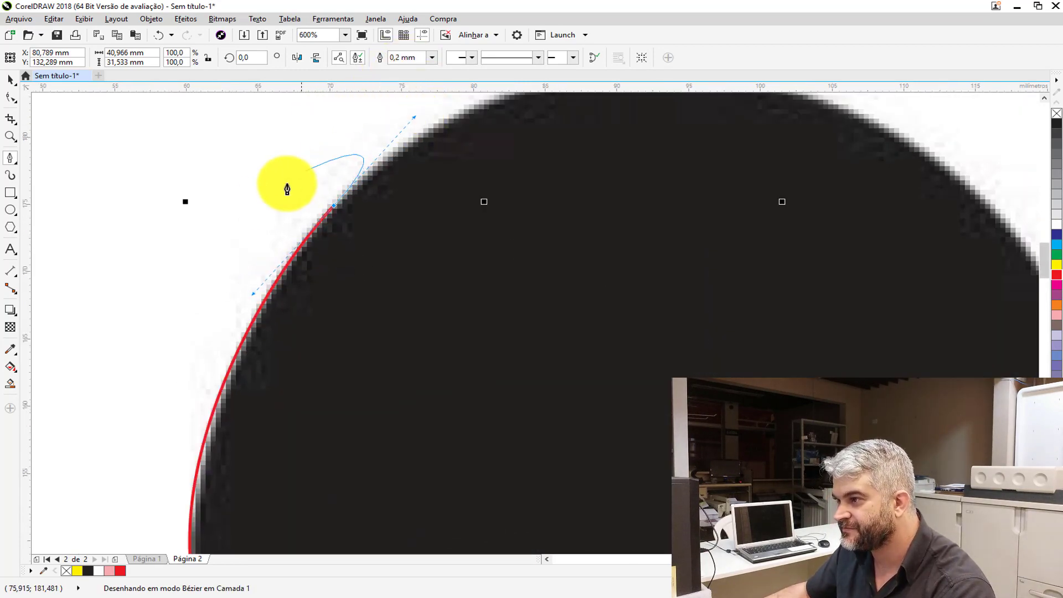
pyautogui.scroll(2, 375, 178)
pyautogui.moveTo(376, 174); pyautogui.dragTo(463, 180)
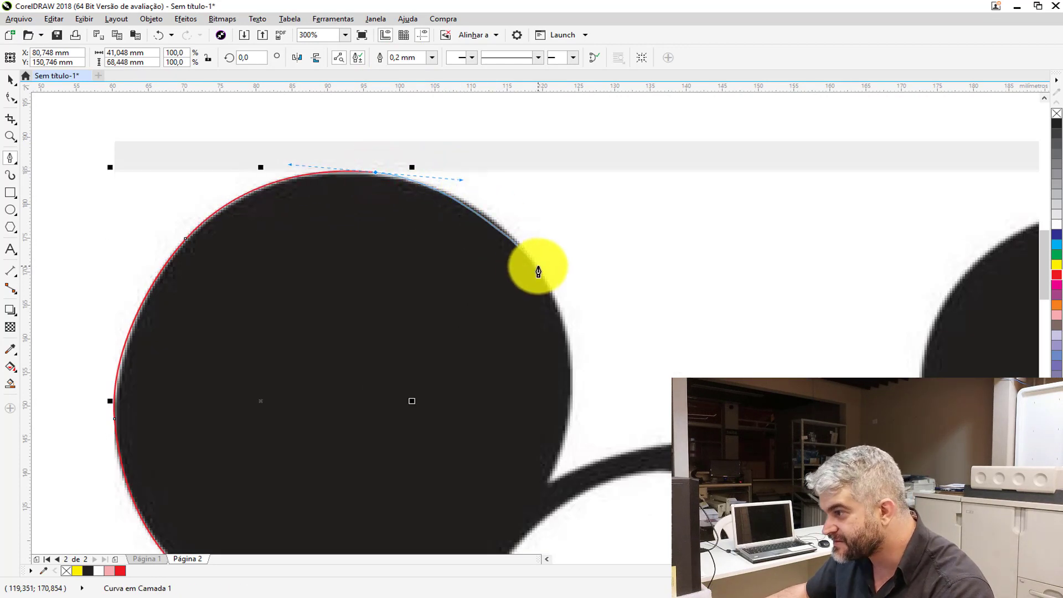
pyautogui.moveTo(538, 266); pyautogui.dragTo(565, 304)
pyautogui.moveTo(571, 398); pyautogui.dragTo(568, 444)
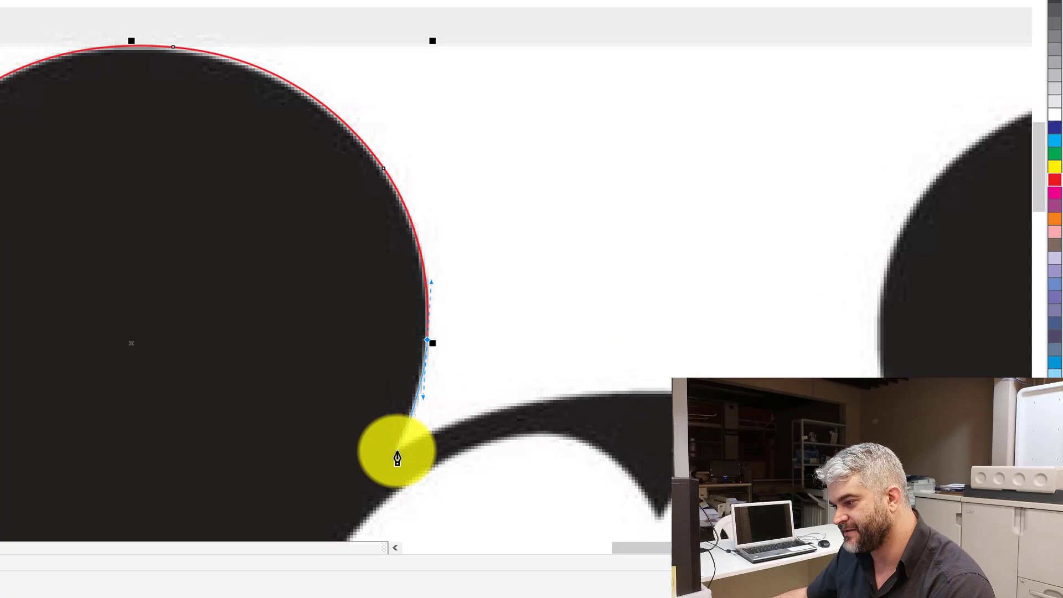
# Place a corner node where the left ear meets the head's top and trace the head's upper arc to the right ear's base.
pyautogui.click(549, 489)
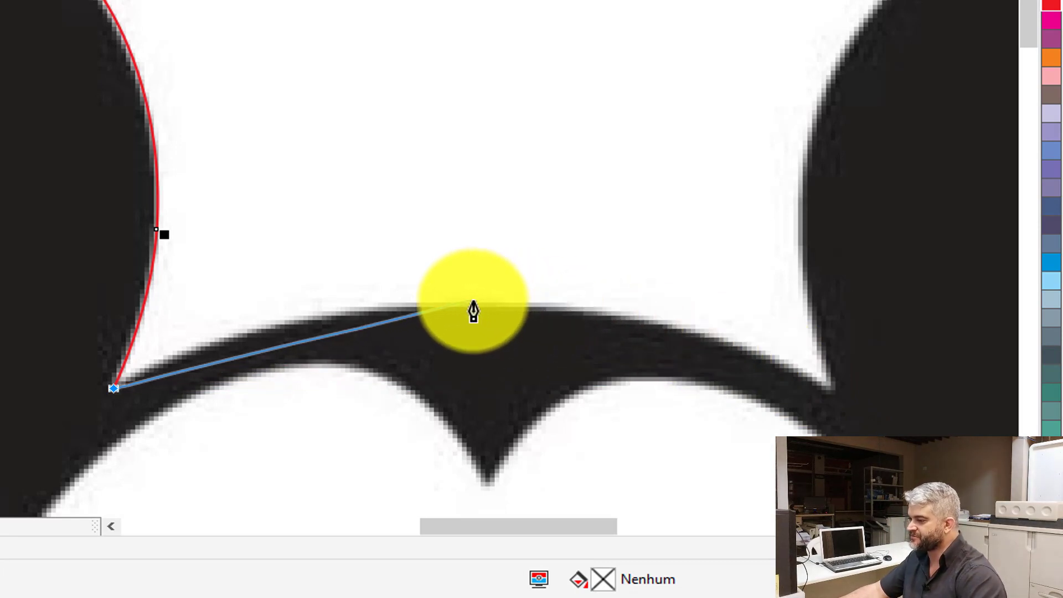
pyautogui.moveTo(473, 301); pyautogui.dragTo(702, 313)
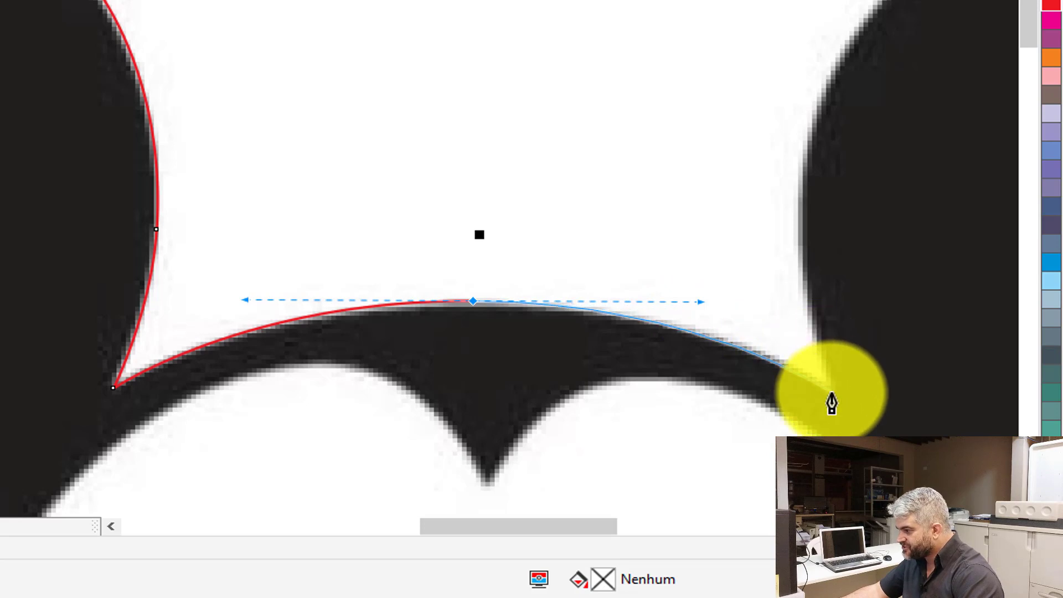
pyautogui.click(831, 390)
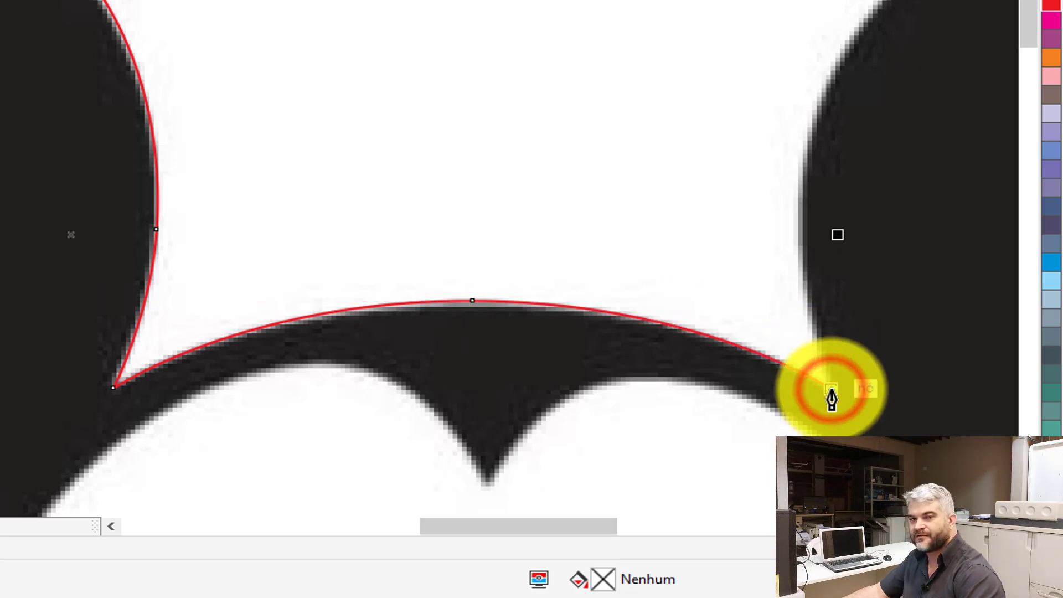
# Continue the Pen path up the right ear's inner side with curved nodes at its innermost point and upper-left edge.
pyautogui.scroll(-2, 108, 243)
pyautogui.scroll(2, 653, 297)
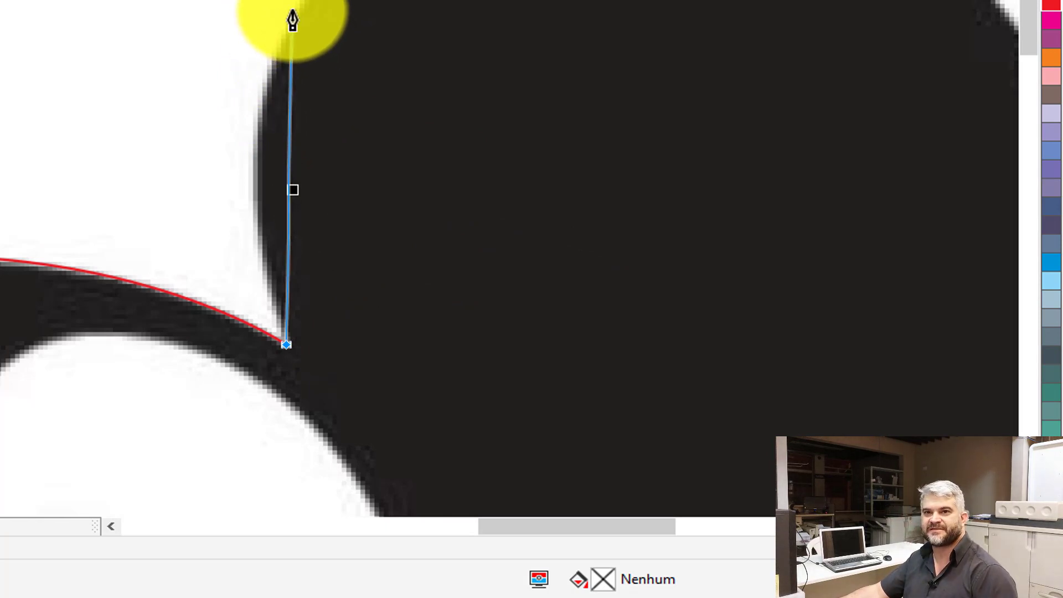
pyautogui.scroll(3, 294, 22)
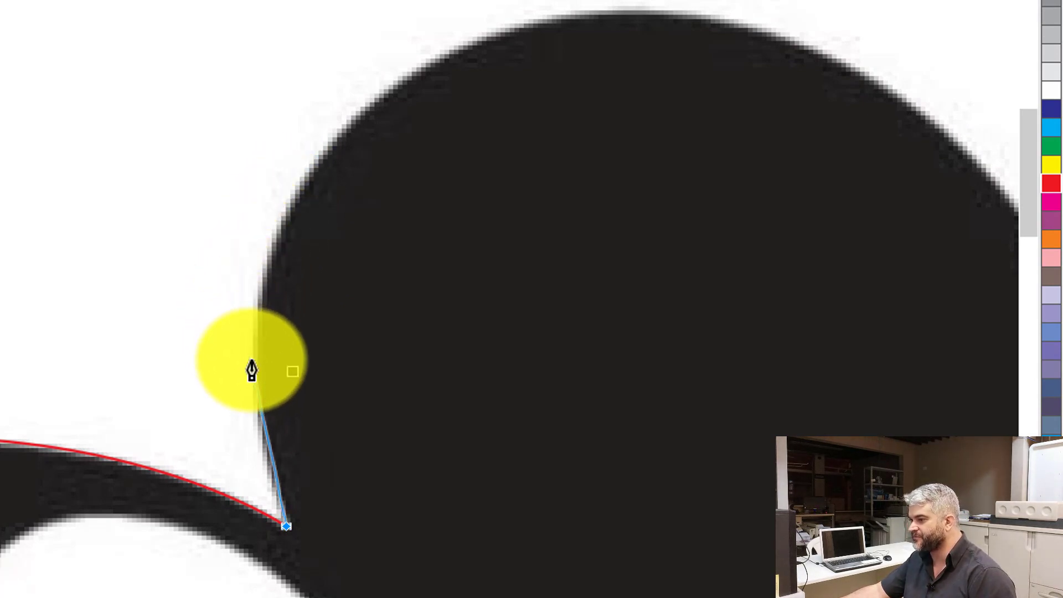
pyautogui.moveTo(252, 360); pyautogui.dragTo(252, 219)
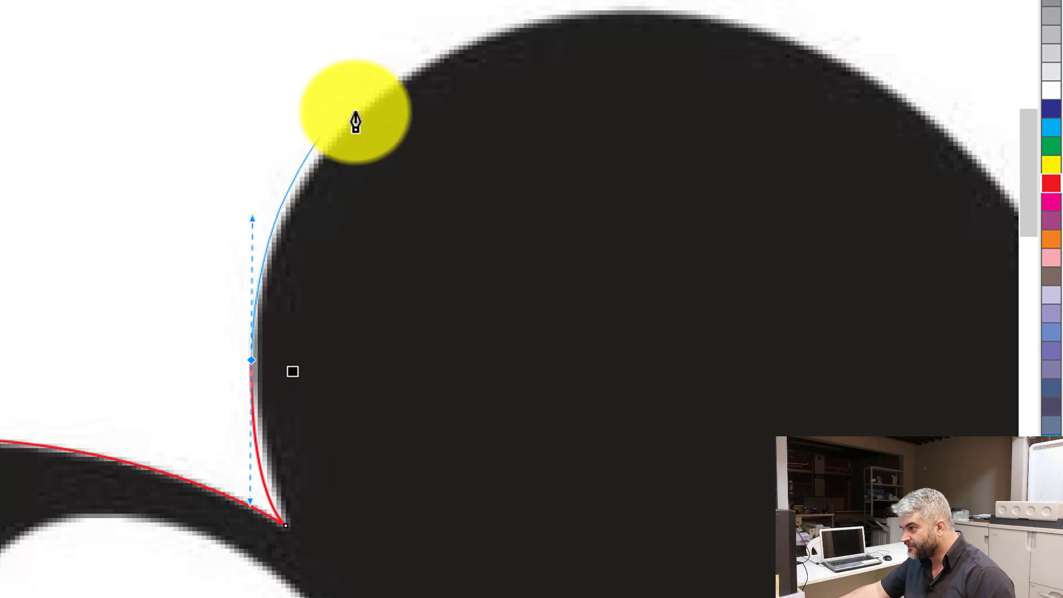
pyautogui.moveTo(384, 91); pyautogui.dragTo(454, 51)
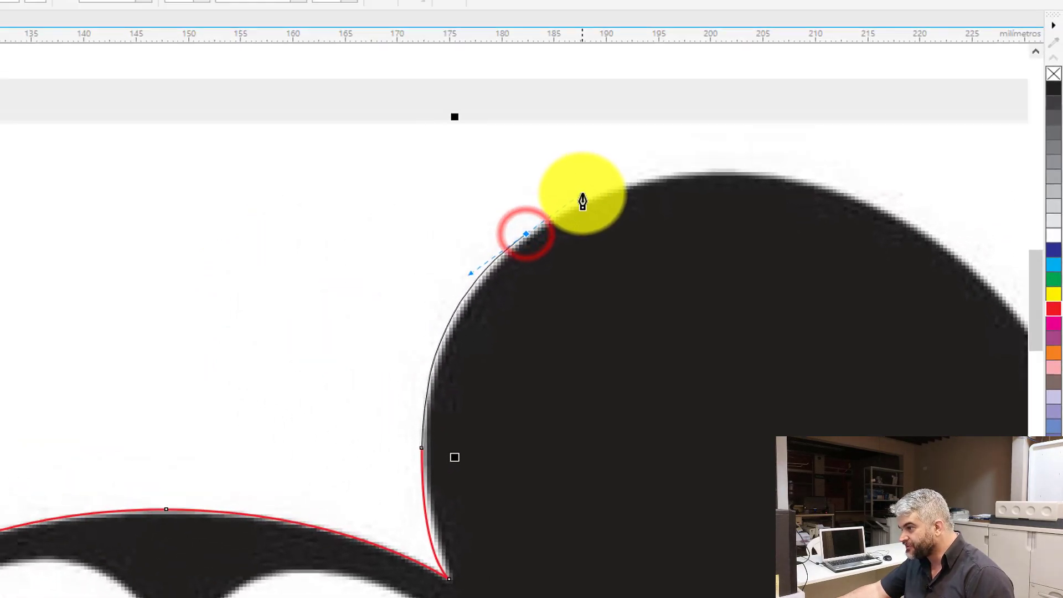
pyautogui.moveTo(582, 202); pyautogui.dragTo(581, 194)
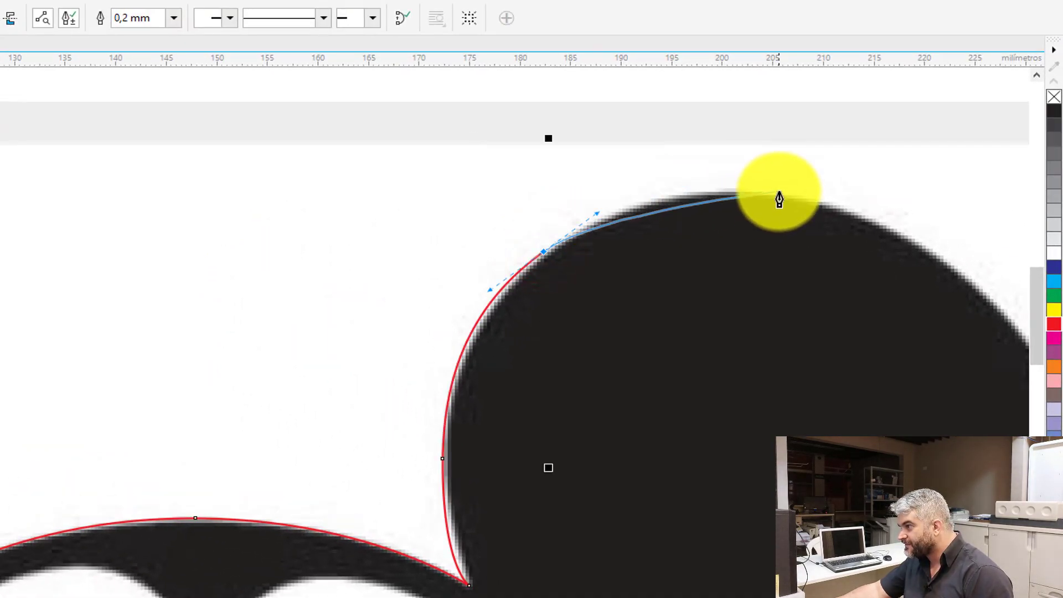
# Trace over the right ear's top and down its outer side with three curved nodes following the ear's edge.
pyautogui.moveTo(779, 193); pyautogui.dragTo(865, 204)
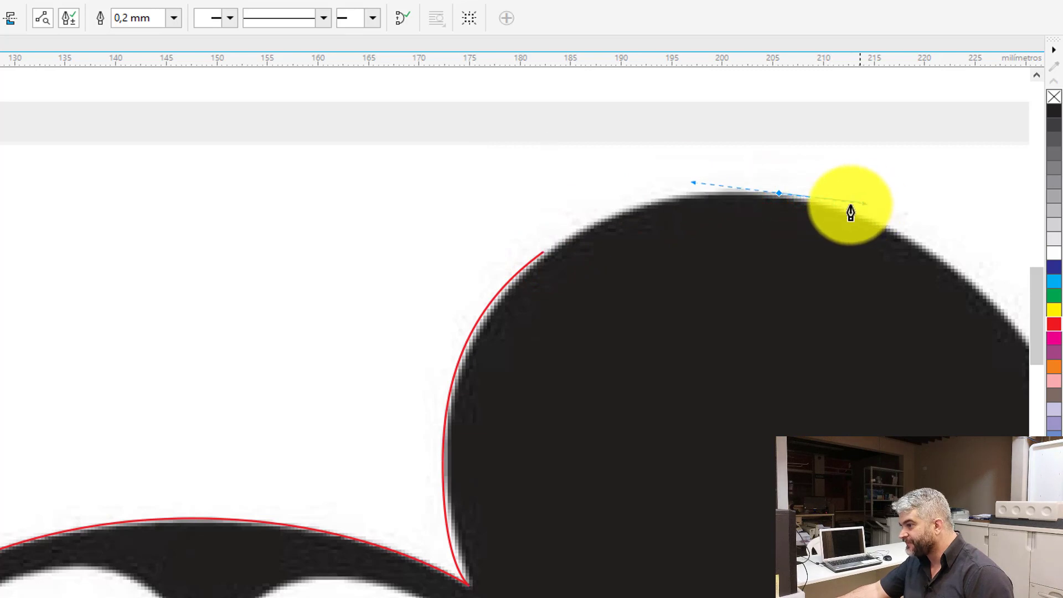
pyautogui.scroll(-1, 262, 213)
pyautogui.scroll(1, 683, 268)
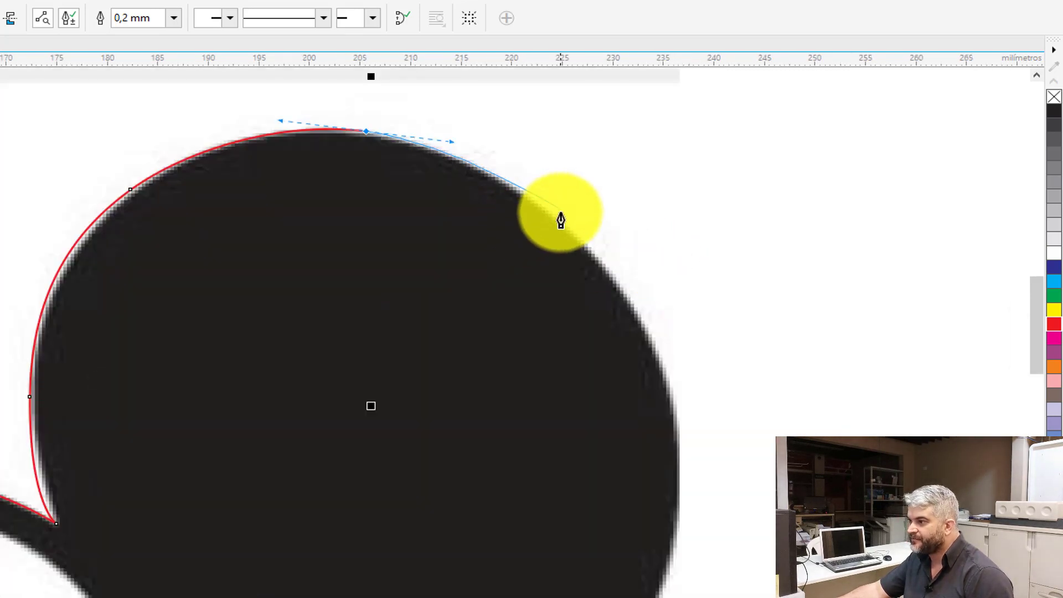
pyautogui.moveTo(561, 224); pyautogui.dragTo(638, 289)
pyautogui.moveTo(683, 457); pyautogui.dragTo(691, 557)
# Trace the right ear's lower edge with curved nodes and place a corner node where the ear meets the head.
pyautogui.scroll(-1, 652, 310)
pyautogui.scroll(2, 766, 391)
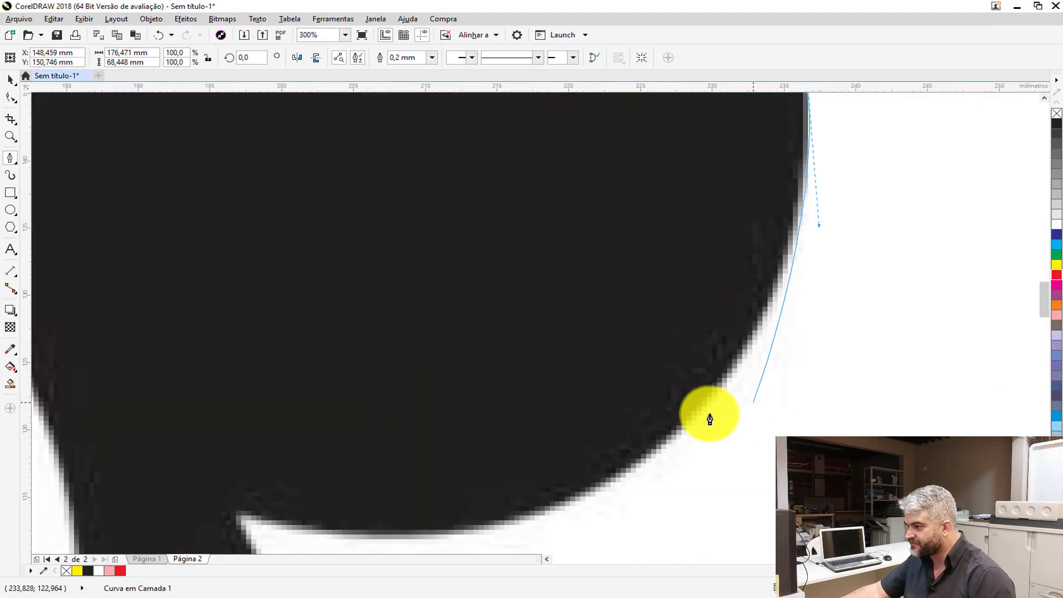
pyautogui.moveTo(703, 408); pyautogui.dragTo(336, 455)
pyautogui.scroll(-1, 594, 490)
pyautogui.scroll(2, 576, 476)
pyautogui.click(262, 414)
pyautogui.scroll(-3, 412, 407)
pyautogui.scroll(-1, 432, 436)
pyautogui.scroll(1, 437, 429)
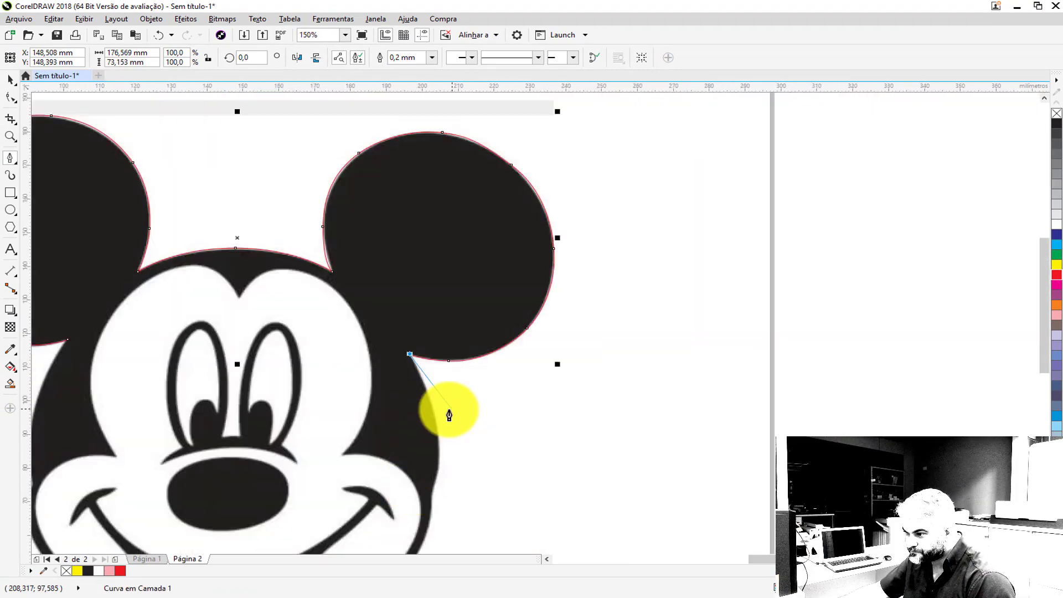
# Trace down the head's right side with a curved node and place a corner node where the head meets the cheek.
pyautogui.moveTo(436, 415); pyautogui.dragTo(445, 461)
pyautogui.scroll(-2, 523, 344)
pyautogui.scroll(3, 458, 439)
pyautogui.scroll(-1, 488, 420)
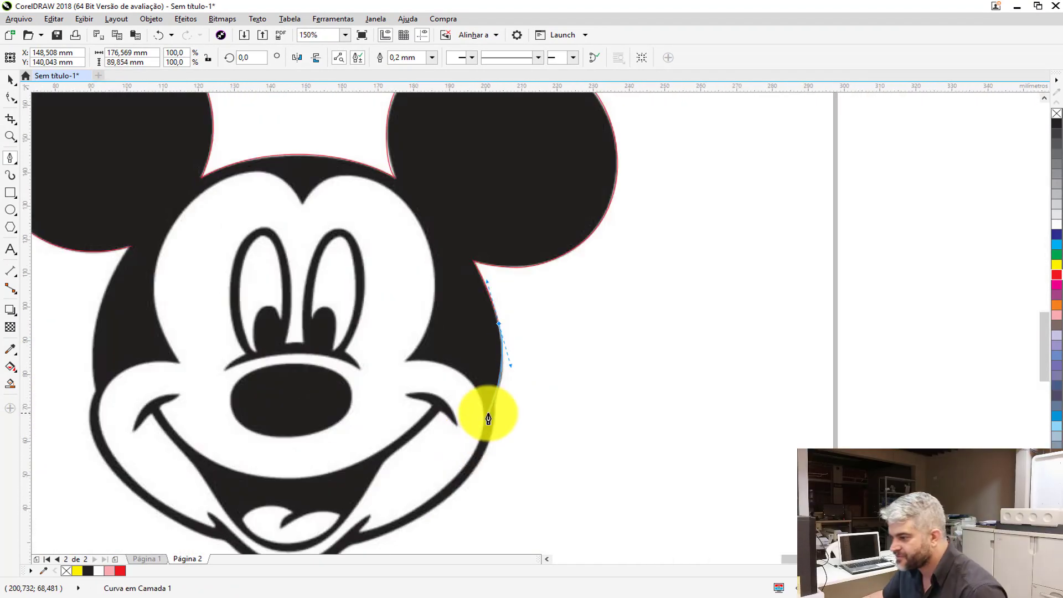
pyautogui.scroll(1, 489, 419)
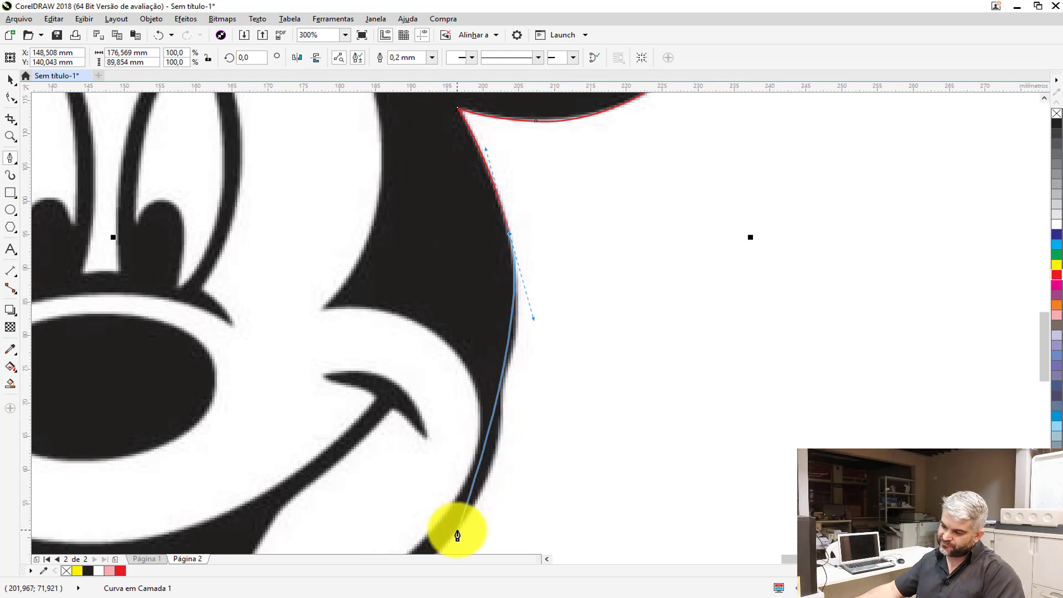
pyautogui.scroll(-2, 590, 316)
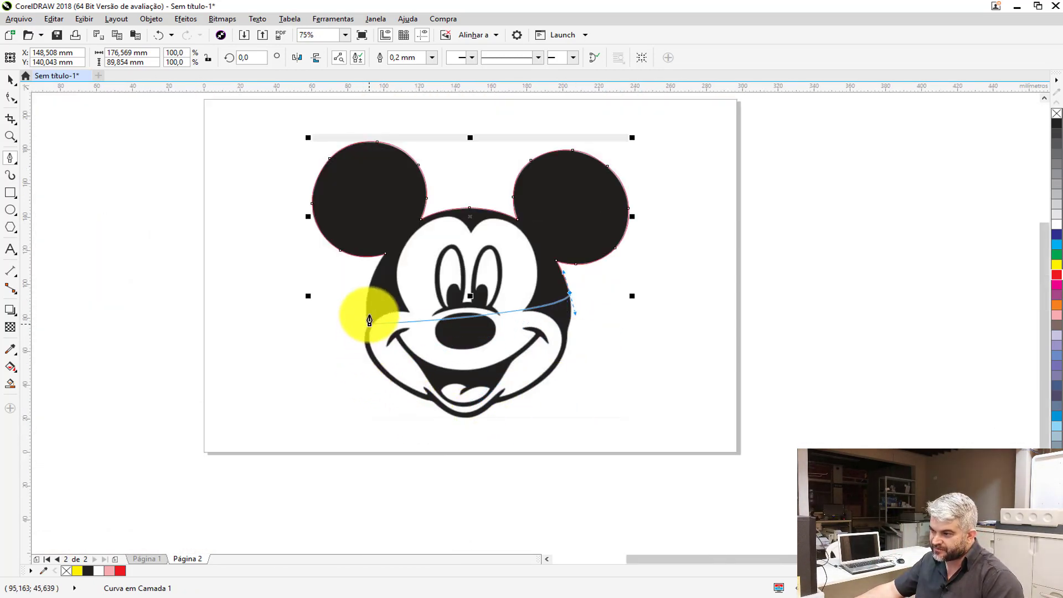
pyautogui.scroll(2, 570, 342)
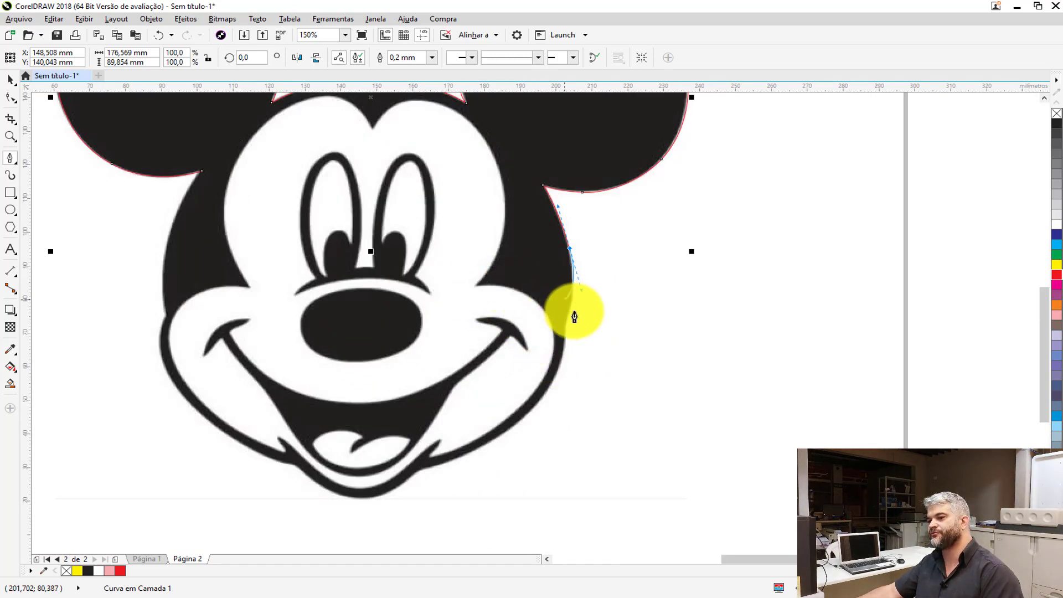
pyautogui.scroll(4, 565, 332)
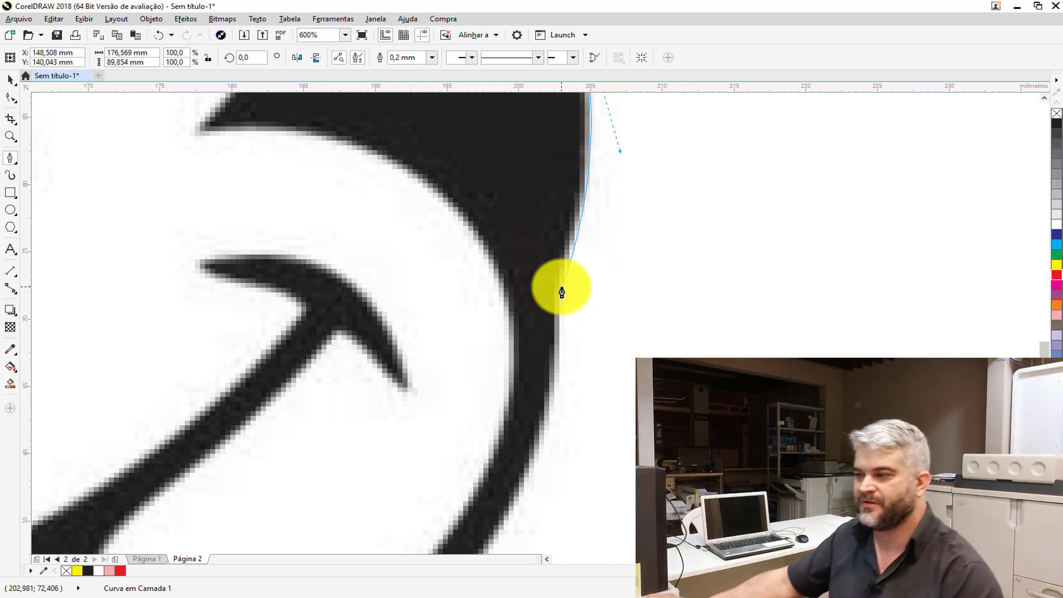
pyautogui.scroll(-1, 564, 278)
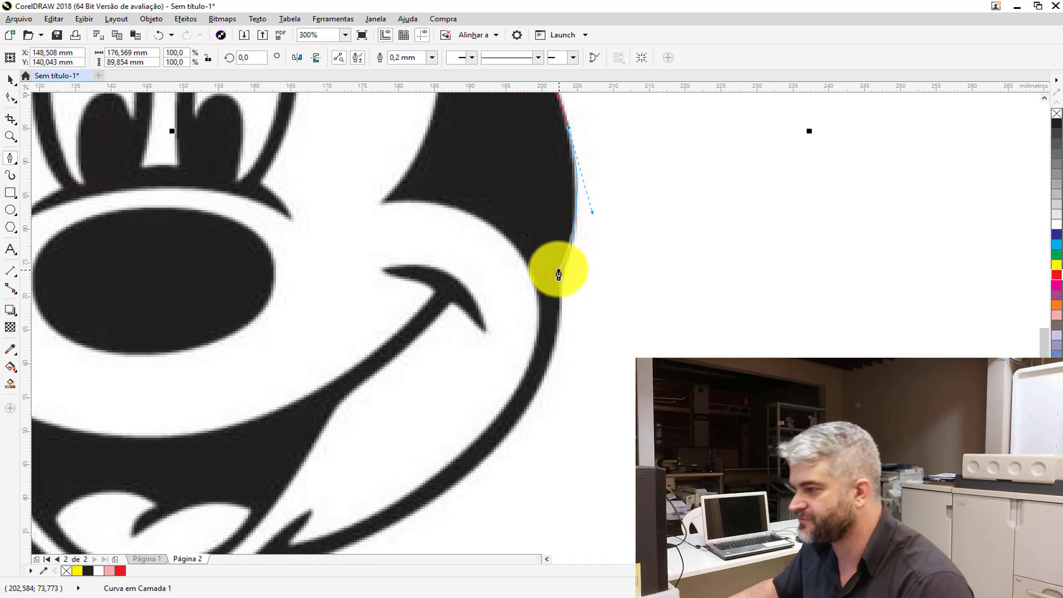
pyautogui.click(563, 277)
# Trace the right cheek's outer edge with curved nodes and place a corner node where the cheek meets the chin.
pyautogui.click(526, 403)
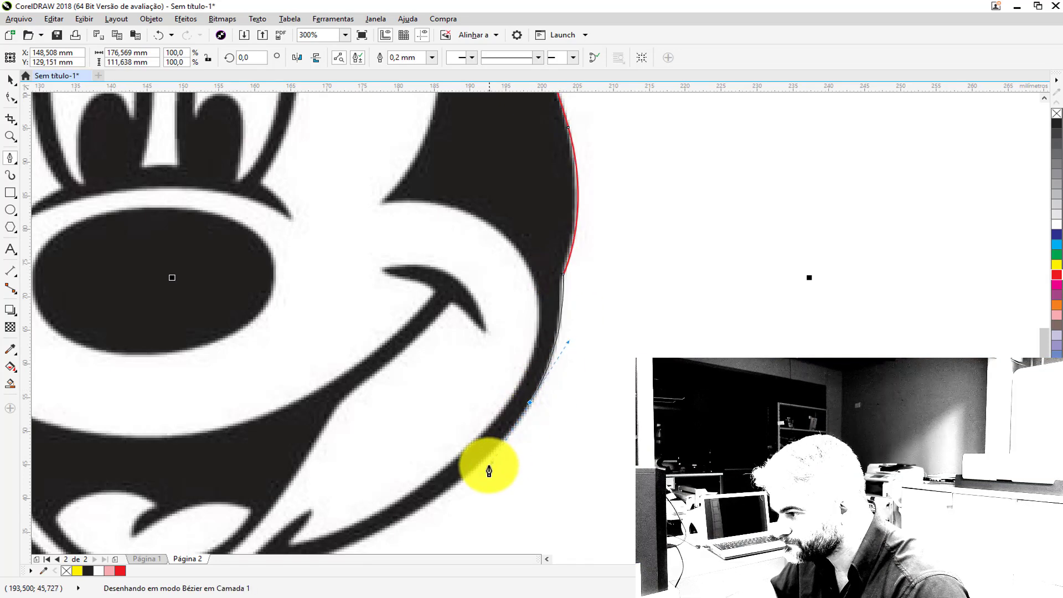
pyautogui.scroll(-2, 550, 426)
pyautogui.scroll(2, 560, 395)
pyautogui.moveTo(560, 391); pyautogui.dragTo(443, 433)
pyautogui.click(444, 433)
# Trace the chin's lower edge with curved nodes at its lowest point and on its left side.
pyautogui.scroll(-2, 529, 427)
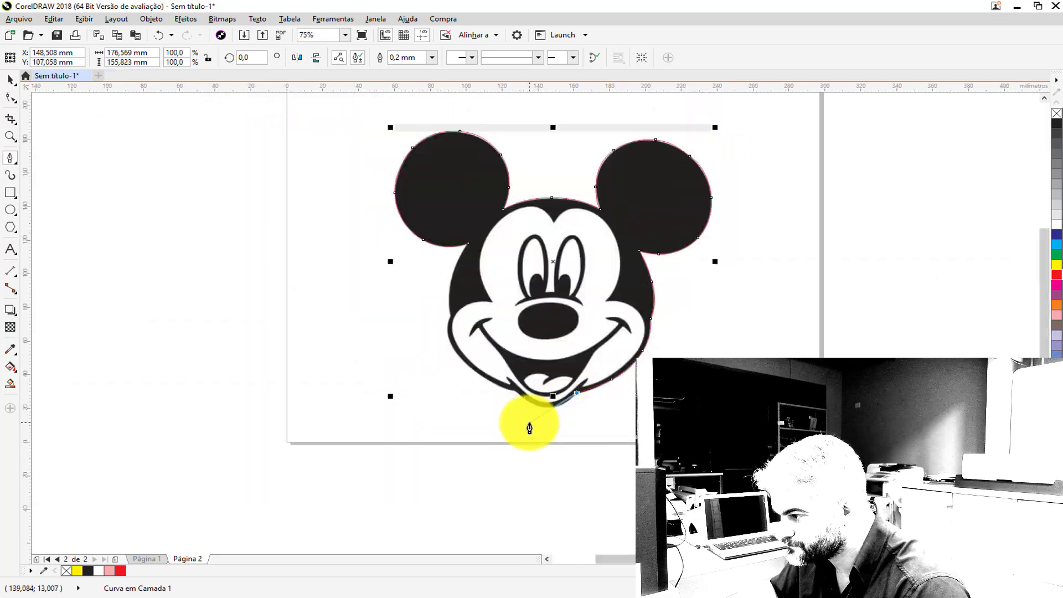
pyautogui.scroll(3, 534, 421)
pyautogui.moveTo(533, 398); pyautogui.dragTo(327, 335)
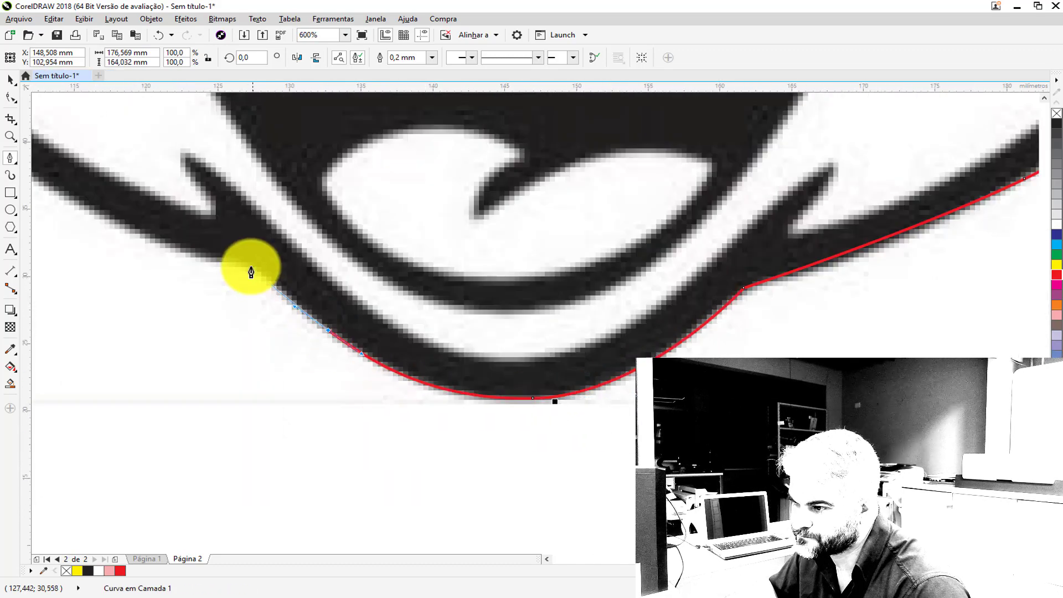
# Trace the left cheek's outer edge upward and place a corner node where the cheek meets the head.
pyautogui.scroll(-3, 548, 342)
pyautogui.scroll(2, 619, 378)
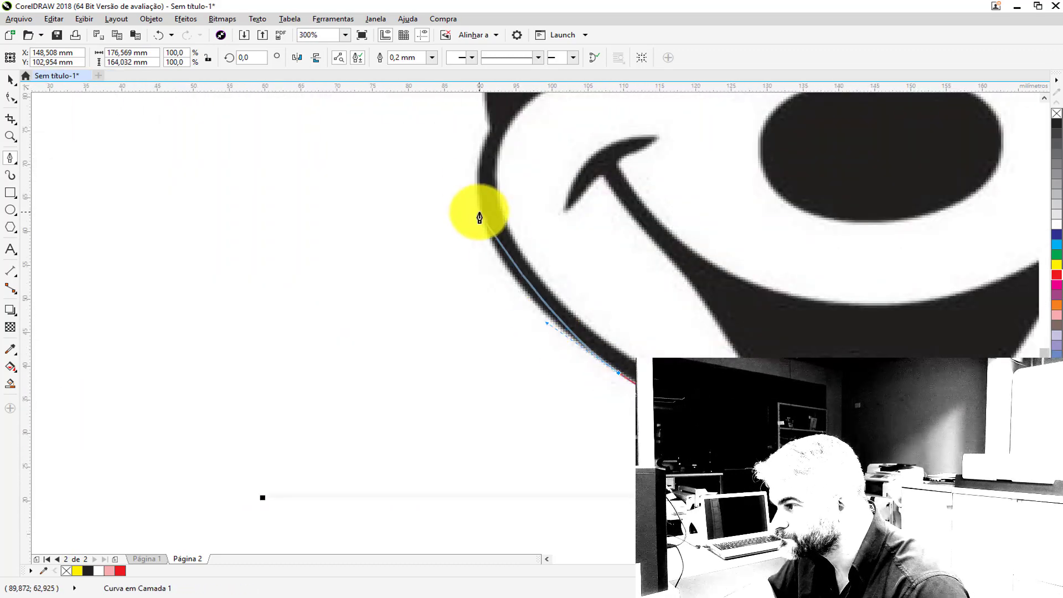
pyautogui.click(487, 130)
pyautogui.scroll(-2, 487, 131)
pyautogui.scroll(2, 507, 198)
# Trace the head's left side with a curved node and close the path at its starting node under the left ear.
pyautogui.moveTo(507, 245); pyautogui.dragTo(554, 145)
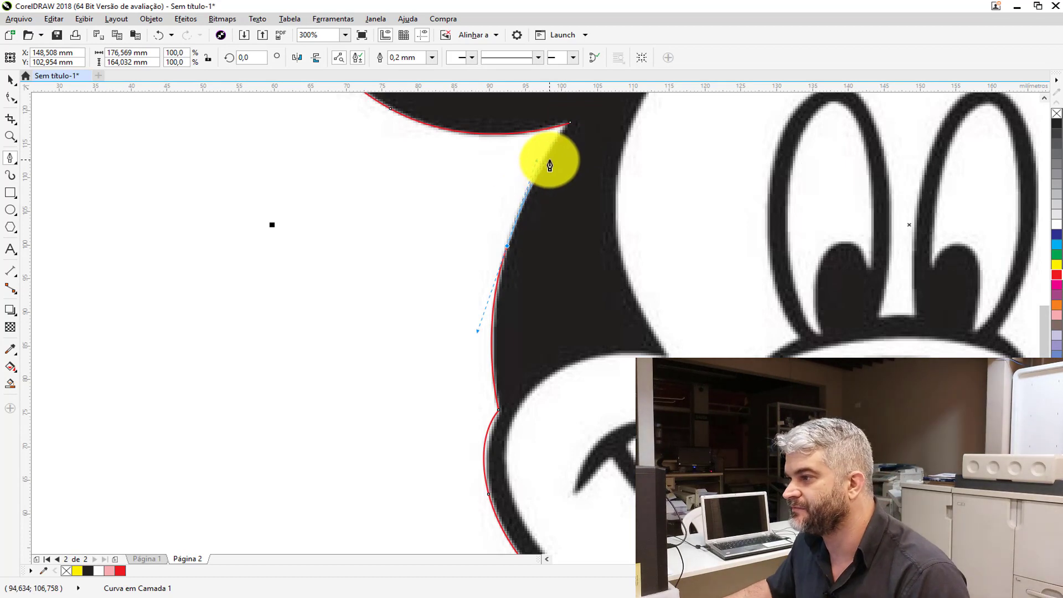
pyautogui.scroll(-1, 550, 160)
pyautogui.scroll(2, 560, 142)
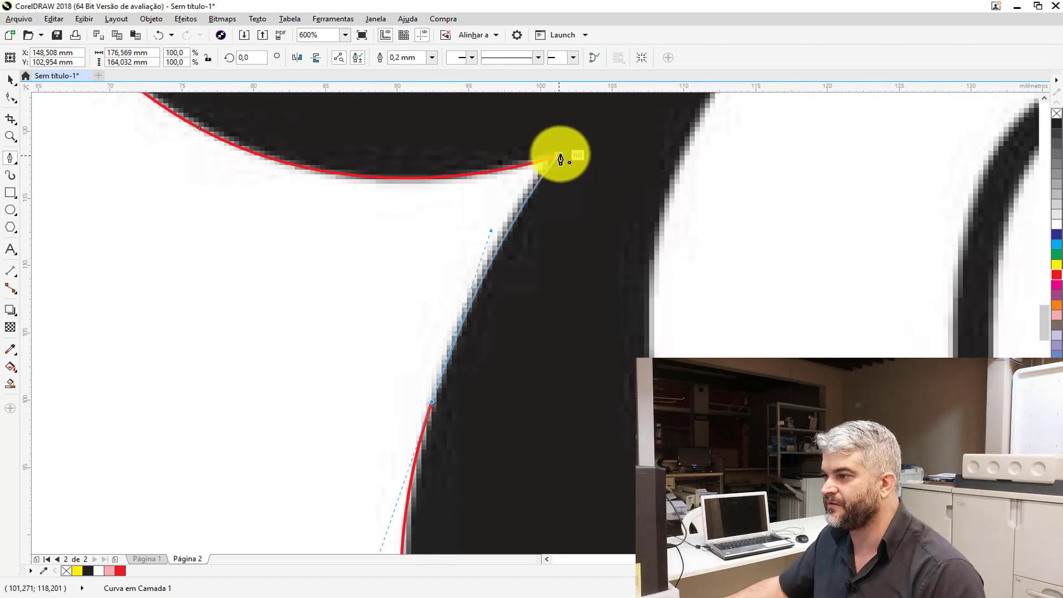
pyautogui.click(560, 159)
pyautogui.scroll(-3, 396, 218)
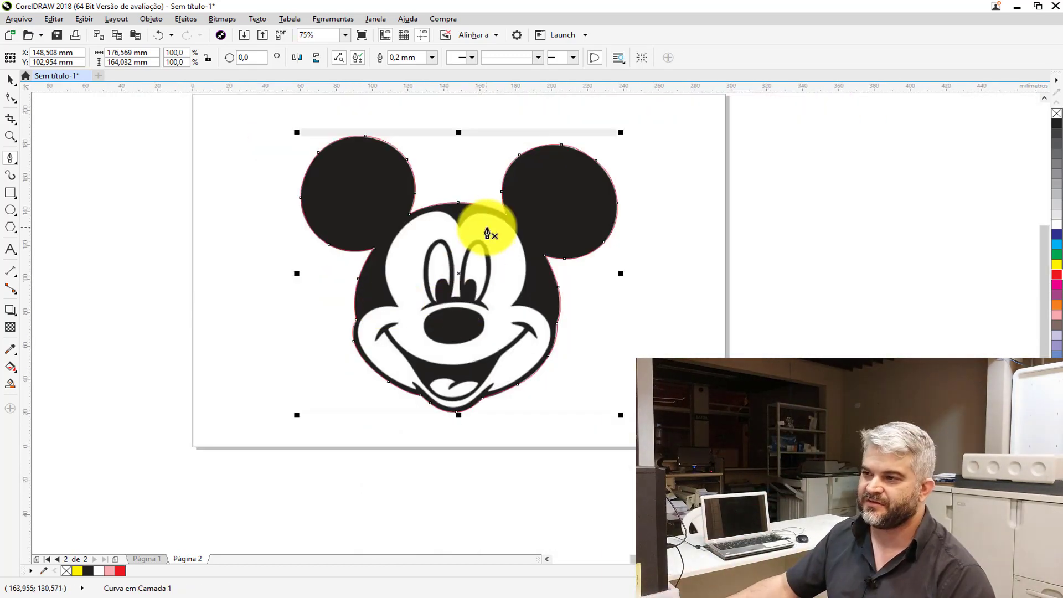
# Select the traced outline and nudge it to the right off the bitmap in two 100 mm moves.
pyautogui.click(11, 80)
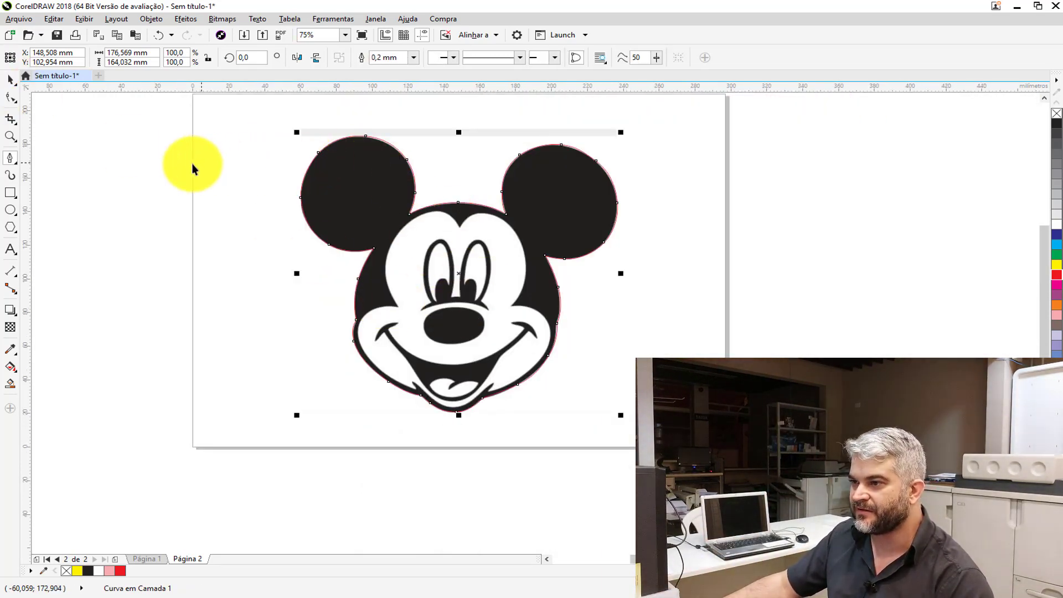
pyautogui.click(299, 154)
pyautogui.click(323, 145)
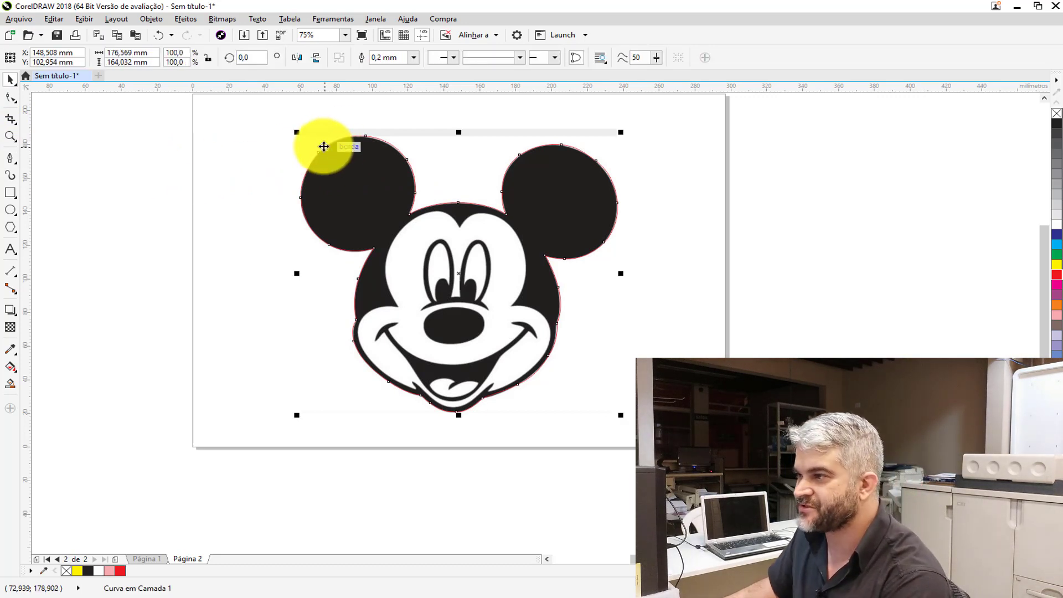
pyautogui.click(147, 150)
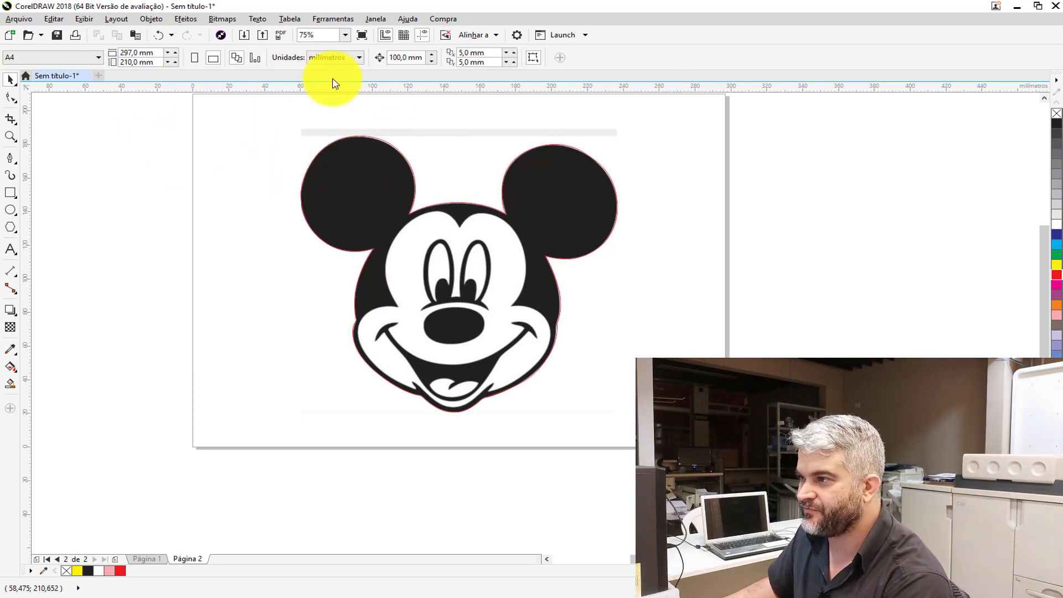
pyautogui.click(416, 58)
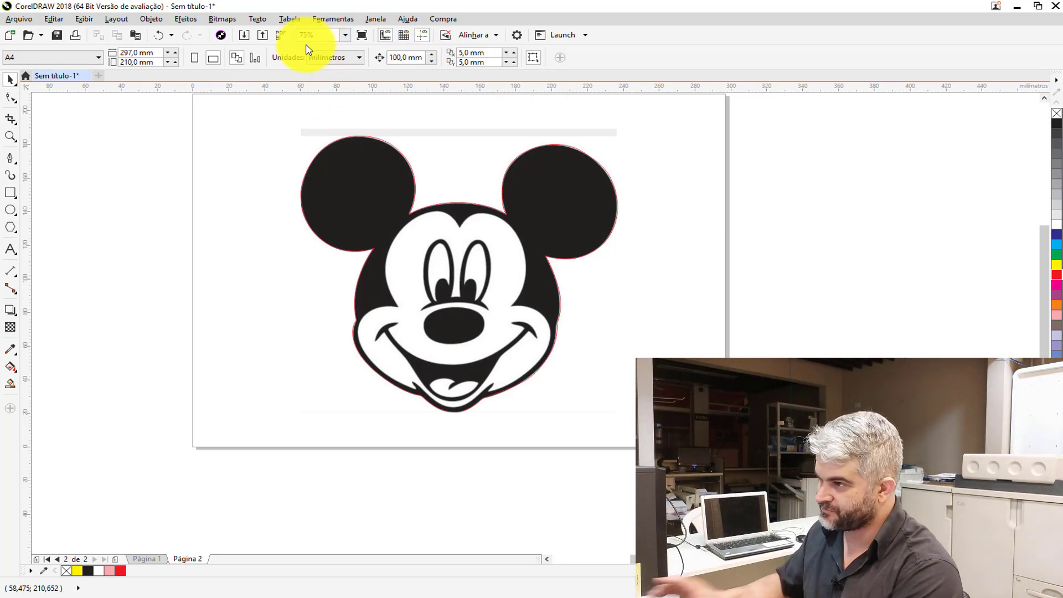
pyautogui.click(348, 172)
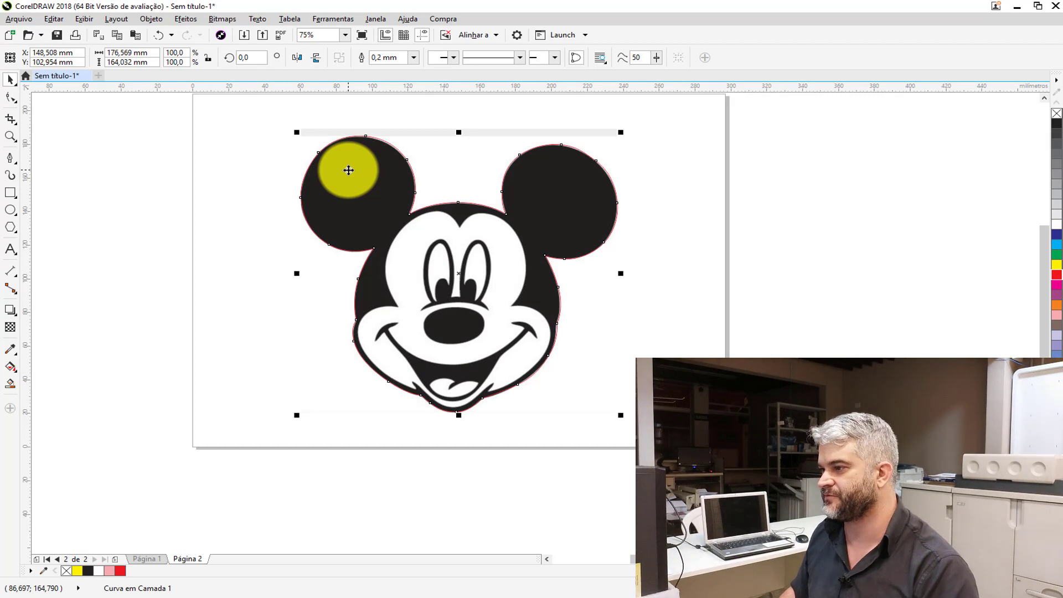
pyautogui.press('Right')
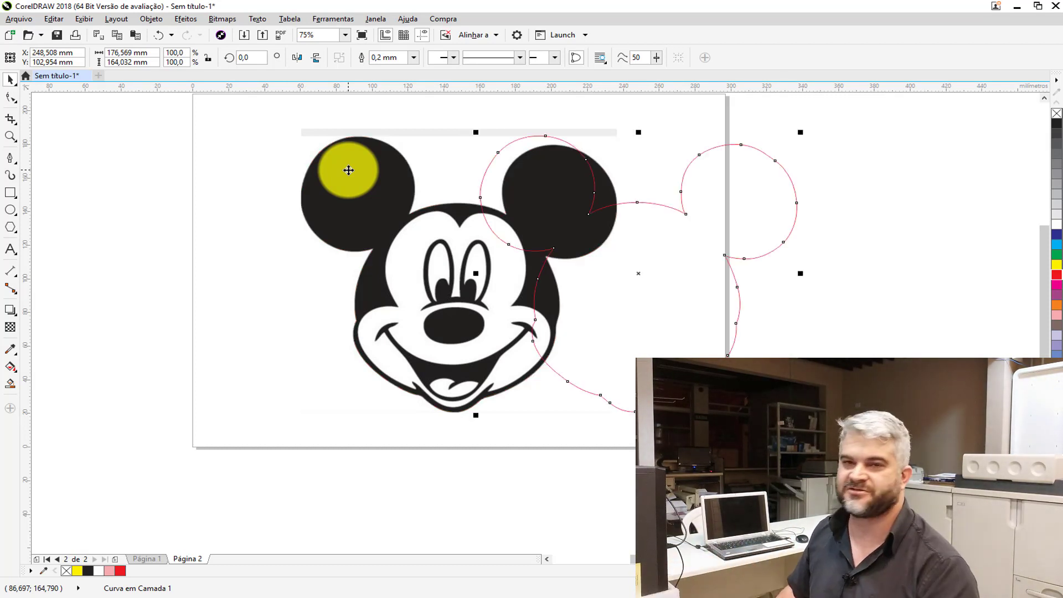
pyautogui.press('Right')
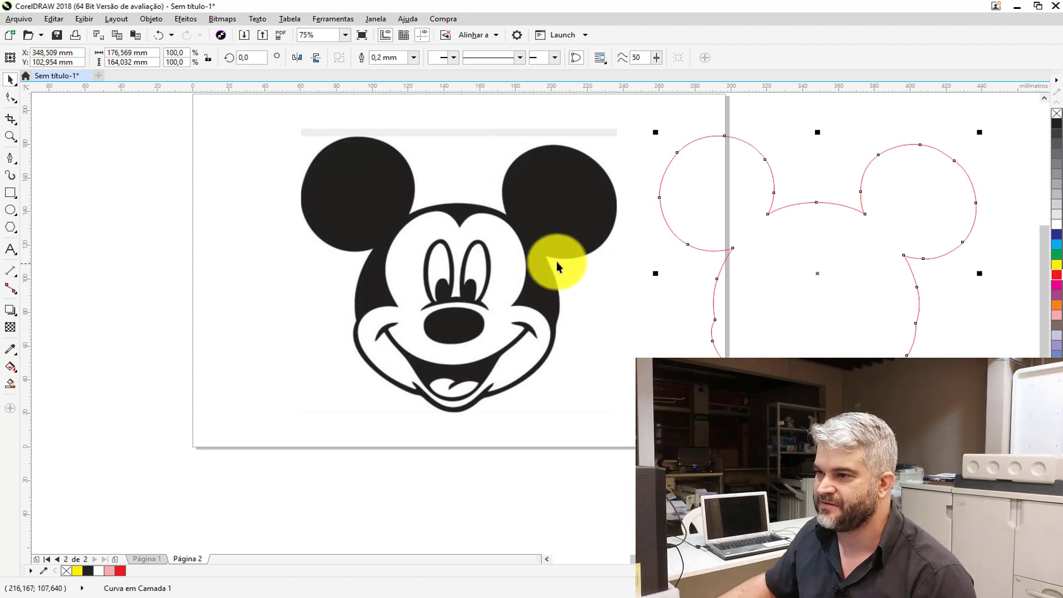
# Deselect the outline, set the nudge distance to 200 mm and activate the Pen tool for tracing the face.
pyautogui.click(116, 158)
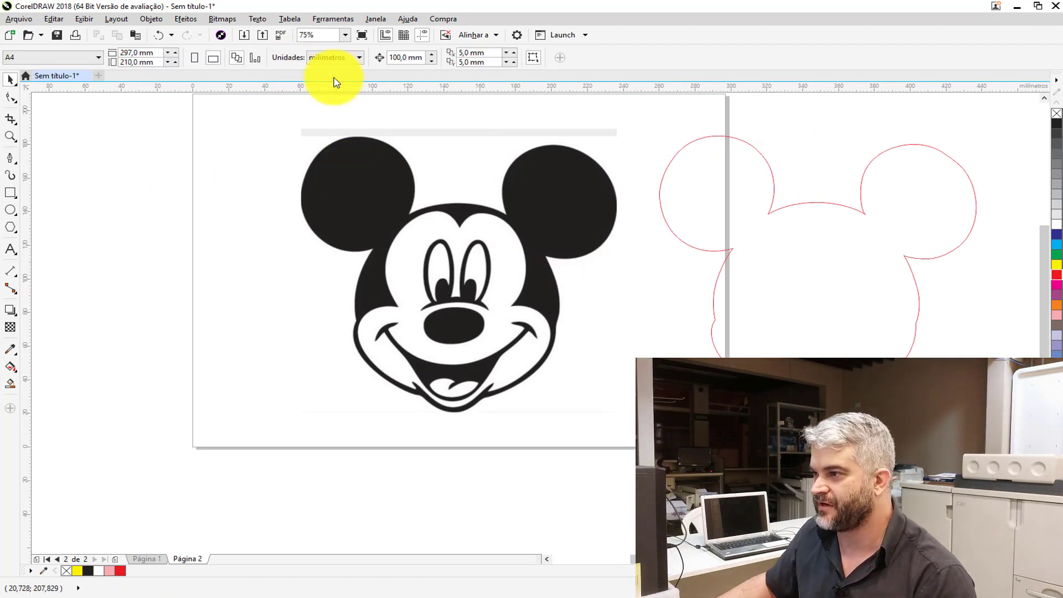
pyautogui.click(422, 57)
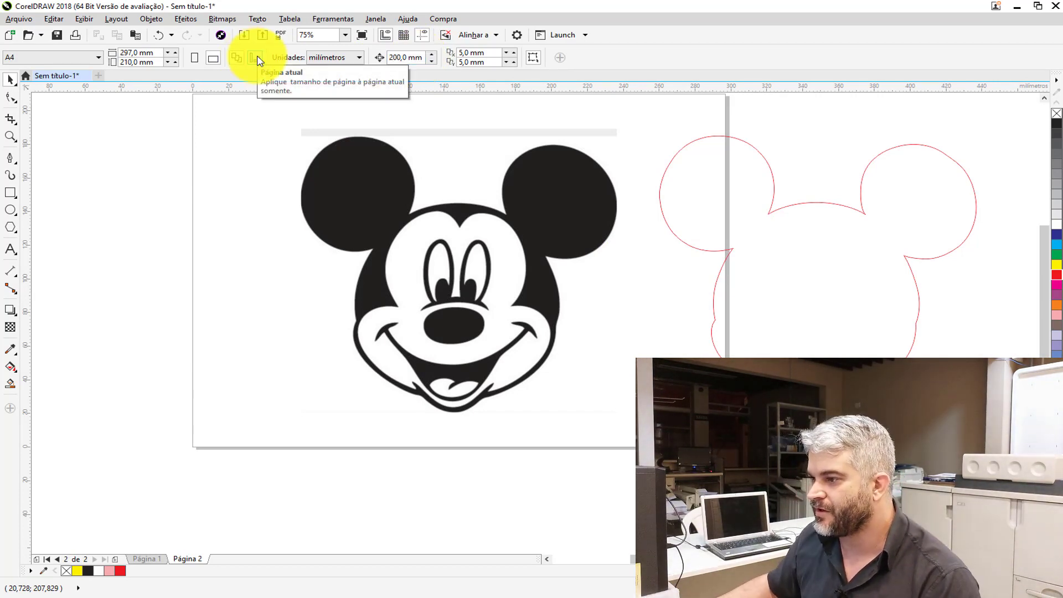
pyautogui.scroll(1, 420, 334)
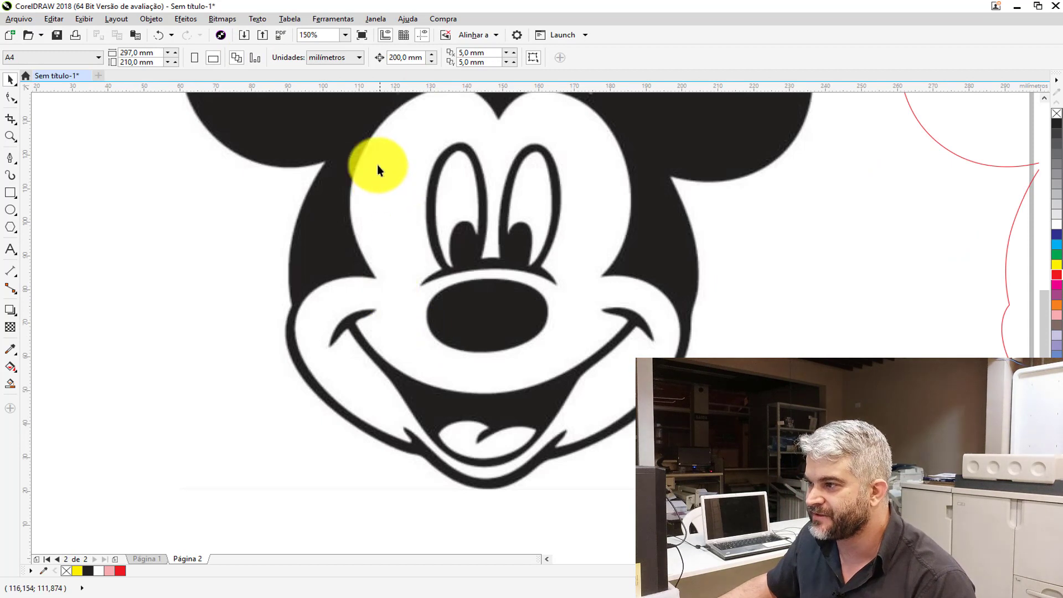
pyautogui.scroll(-1, 504, 230)
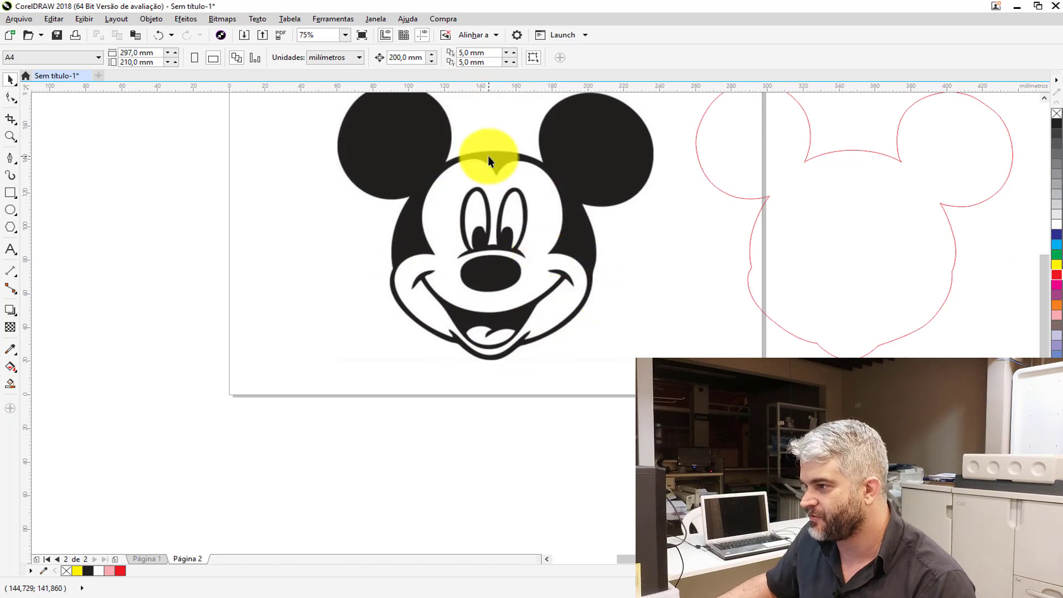
pyautogui.scroll(2, 487, 161)
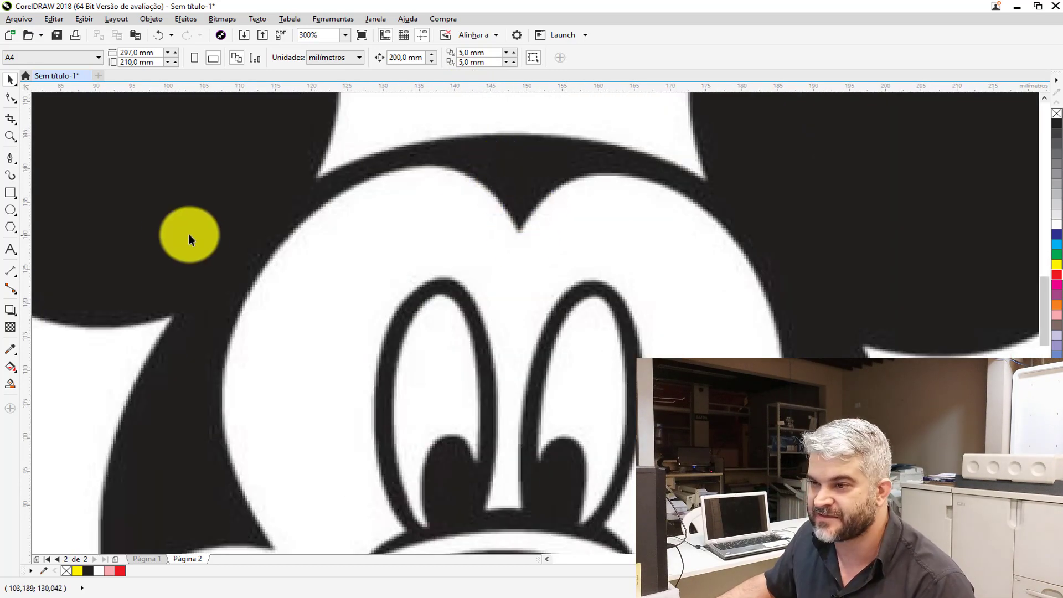
pyautogui.click(11, 160)
pyautogui.scroll(-2, 488, 233)
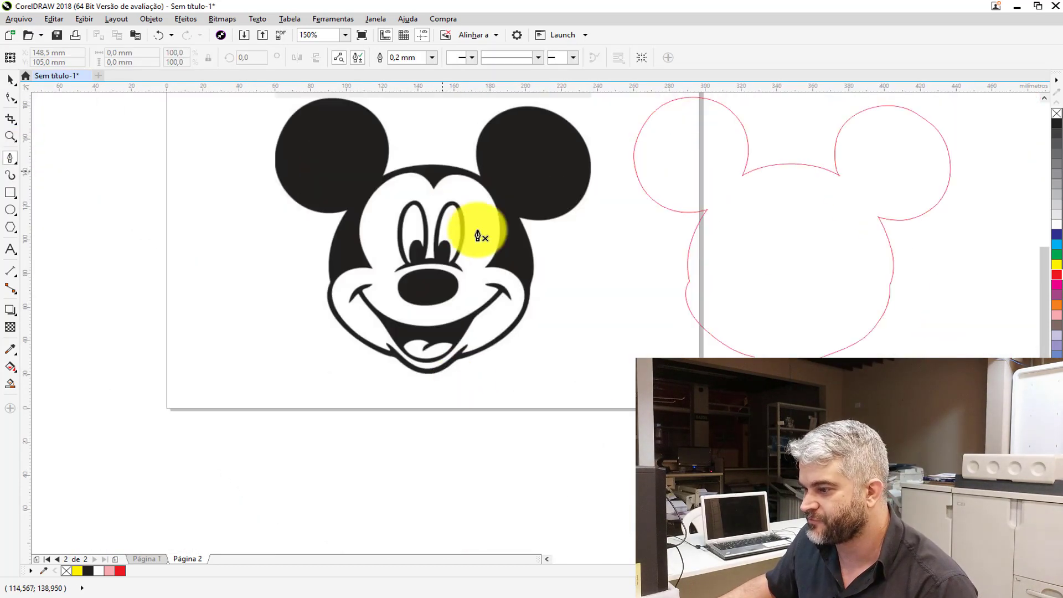
# Trace the chin's inner edge from the left crease tip under the lower lip to the right crease with the Pen tool.
pyautogui.scroll(2, 372, 341)
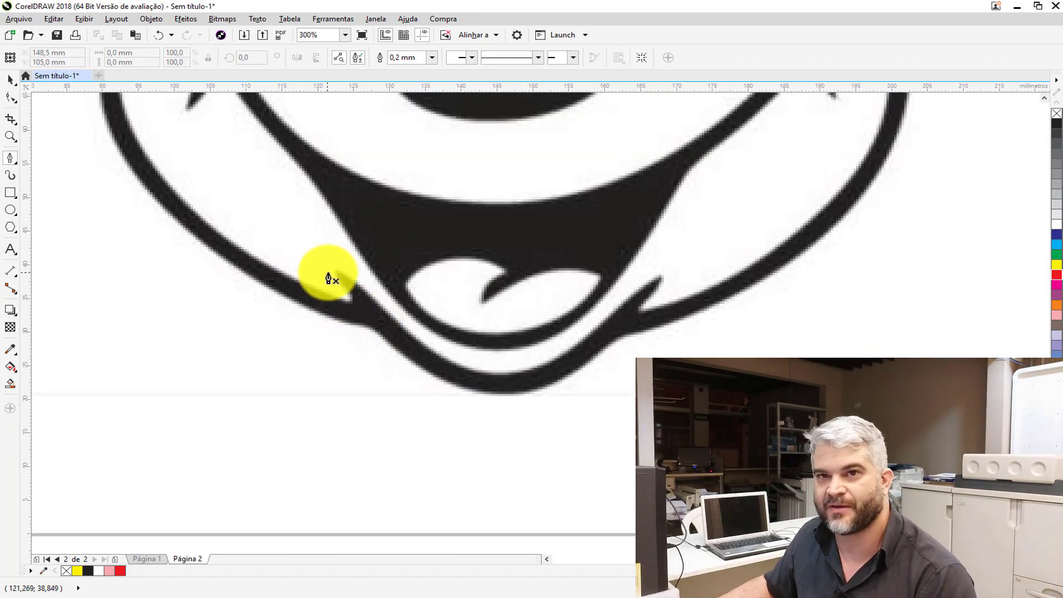
pyautogui.scroll(1, 332, 278)
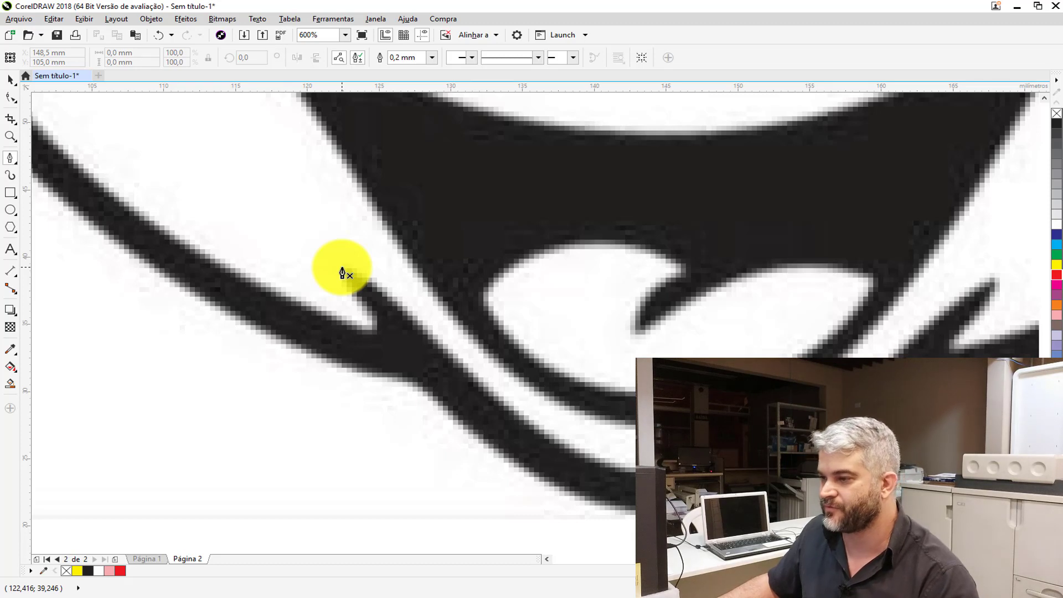
pyautogui.click(343, 268)
pyautogui.moveTo(418, 321); pyautogui.dragTo(461, 373)
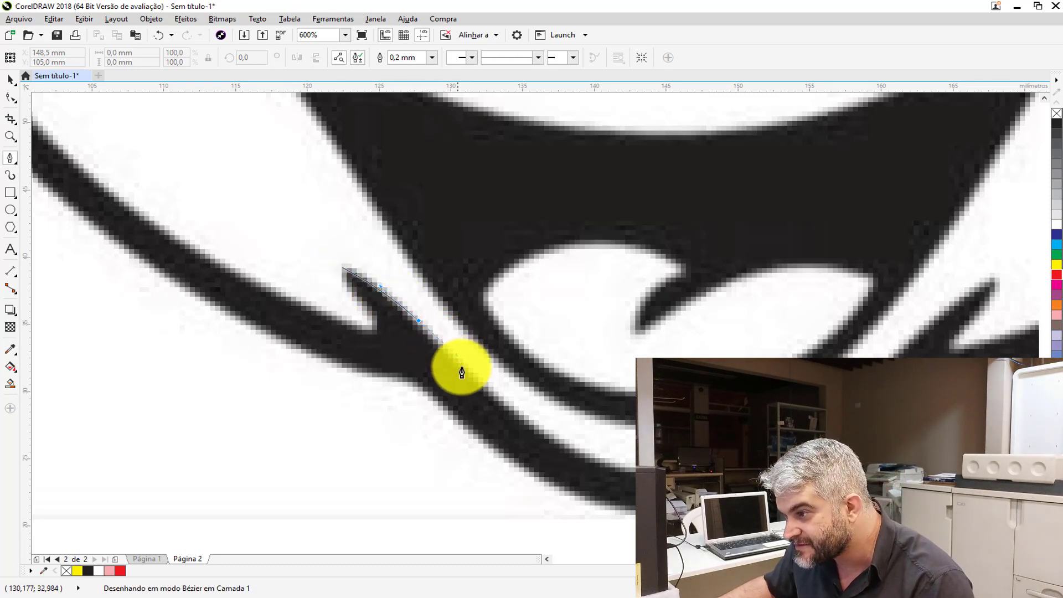
pyautogui.moveTo(629, 468); pyautogui.dragTo(712, 479)
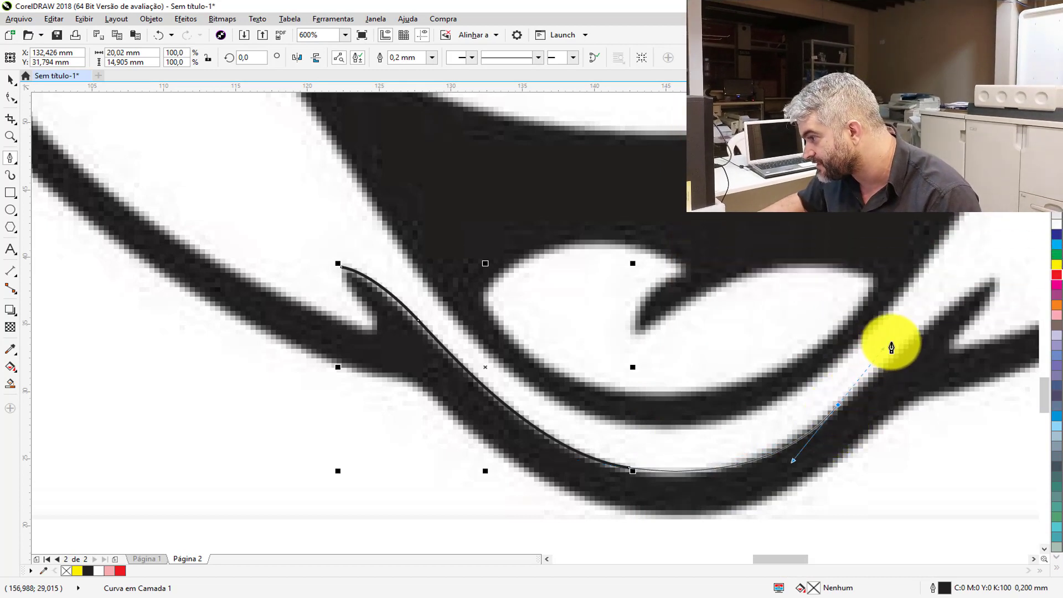
pyautogui.moveTo(905, 347); pyautogui.dragTo(959, 346)
pyautogui.click(953, 350)
# Trace the right cheek's inner edge upward with curved nodes and place a corner node where the cheek meets the upper face.
pyautogui.scroll(-4, 621, 405)
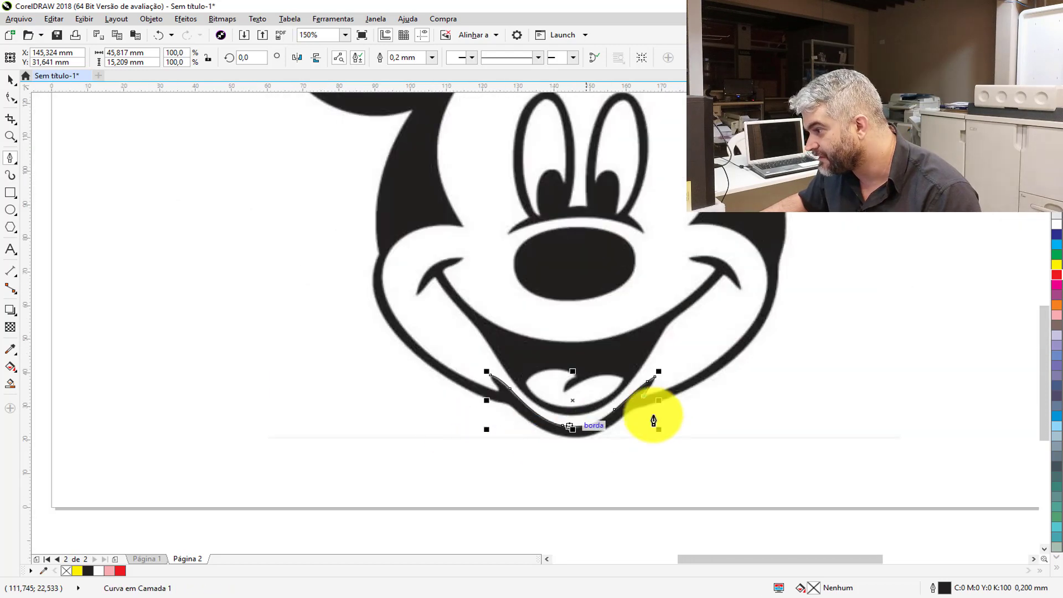
pyautogui.scroll(4, 728, 361)
pyautogui.moveTo(704, 304); pyautogui.dragTo(835, 184)
pyautogui.scroll(-2, 650, 318)
pyautogui.scroll(2, 684, 243)
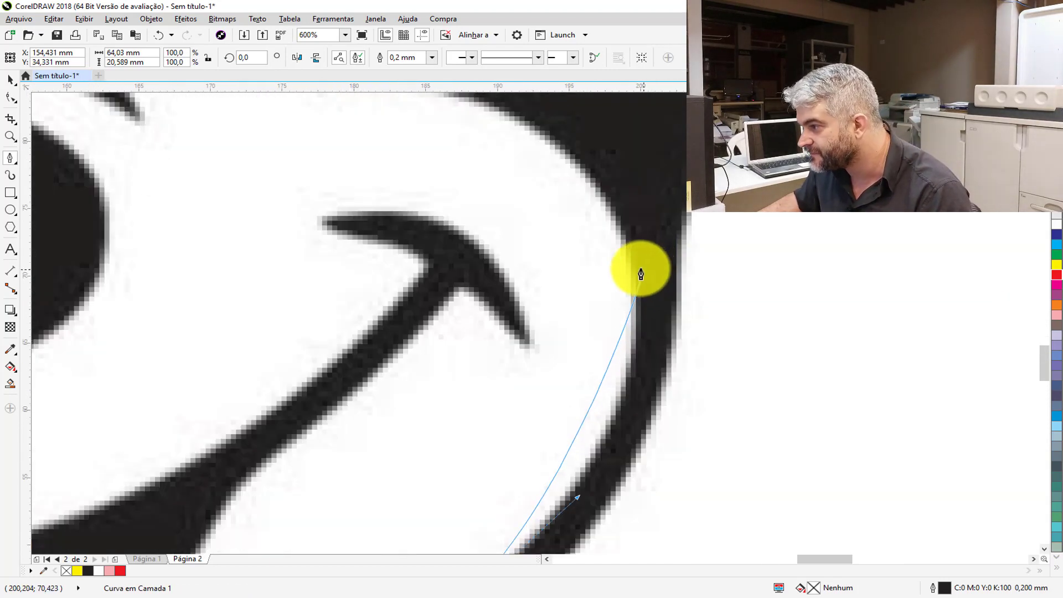
pyautogui.moveTo(633, 268); pyautogui.dragTo(610, 166)
pyautogui.scroll(-2, 636, 294)
pyautogui.scroll(2, 575, 232)
pyautogui.moveTo(631, 284); pyautogui.dragTo(561, 269)
pyautogui.click(508, 277)
# Colour the path's outline red, extend it up the right side of the face and set its width to 1.0 mm.
pyautogui.scroll(-2, 520, 288)
pyautogui.rightClick(1057, 274)
pyautogui.scroll(1, 554, 251)
pyautogui.moveTo(583, 220); pyautogui.dragTo(549, 113)
pyautogui.scroll(-1, 568, 232)
pyautogui.click(432, 58)
pyautogui.click(406, 129)
# Trace the forehead's right lobe and place a corner node at the central peak above the eyes.
pyautogui.scroll(-1, 578, 215)
pyautogui.scroll(2, 549, 183)
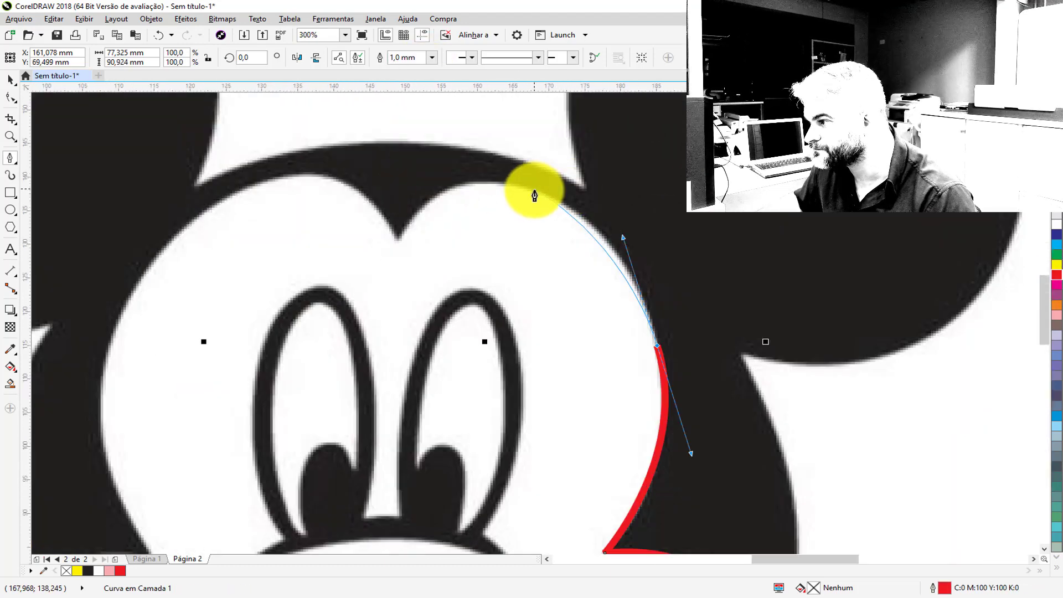
pyautogui.moveTo(534, 191); pyautogui.dragTo(488, 175)
pyautogui.moveTo(431, 198); pyautogui.dragTo(397, 241)
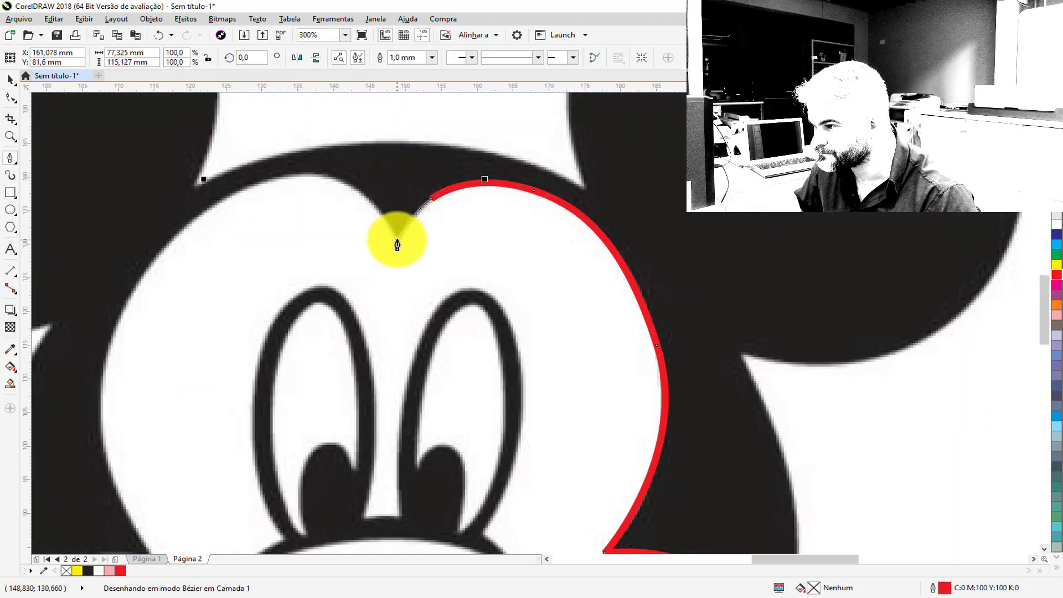
pyautogui.click(397, 239)
# Trace the forehead's left lobe and the face's left side down to a corner node where it meets the left cheek.
pyautogui.moveTo(318, 175); pyautogui.dragTo(258, 173)
pyautogui.moveTo(147, 267); pyautogui.dragTo(92, 341)
pyautogui.scroll(-1, 118, 328)
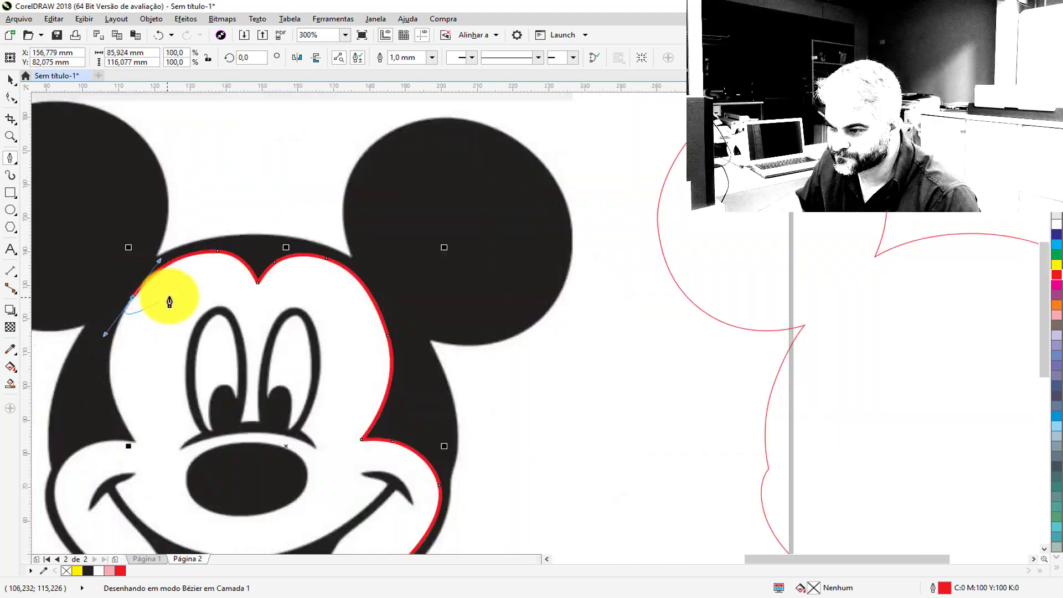
pyautogui.scroll(-1, 170, 298)
pyautogui.scroll(2, 137, 351)
pyautogui.moveTo(146, 302); pyautogui.dragTo(149, 333)
pyautogui.click(198, 425)
# Trace the left cheek's inner edge down to the chin crease and close the path at its starting node.
pyautogui.scroll(-2, 265, 429)
pyautogui.scroll(3, 228, 451)
pyautogui.moveTo(263, 398); pyautogui.dragTo(201, 541)
pyautogui.scroll(-2, 213, 333)
pyautogui.scroll(1, 293, 355)
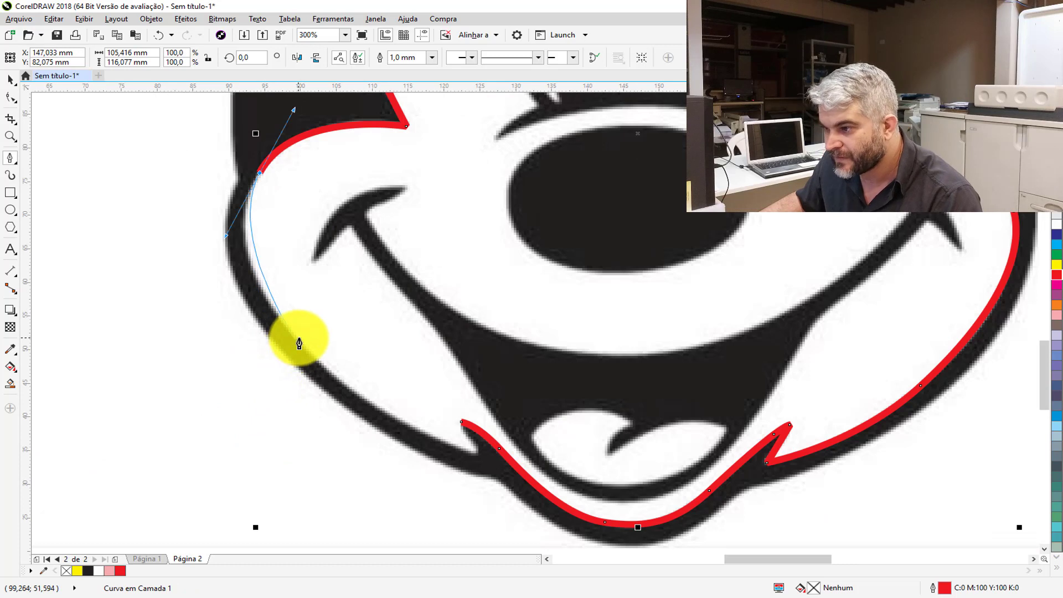
pyautogui.moveTo(299, 341); pyautogui.dragTo(339, 386)
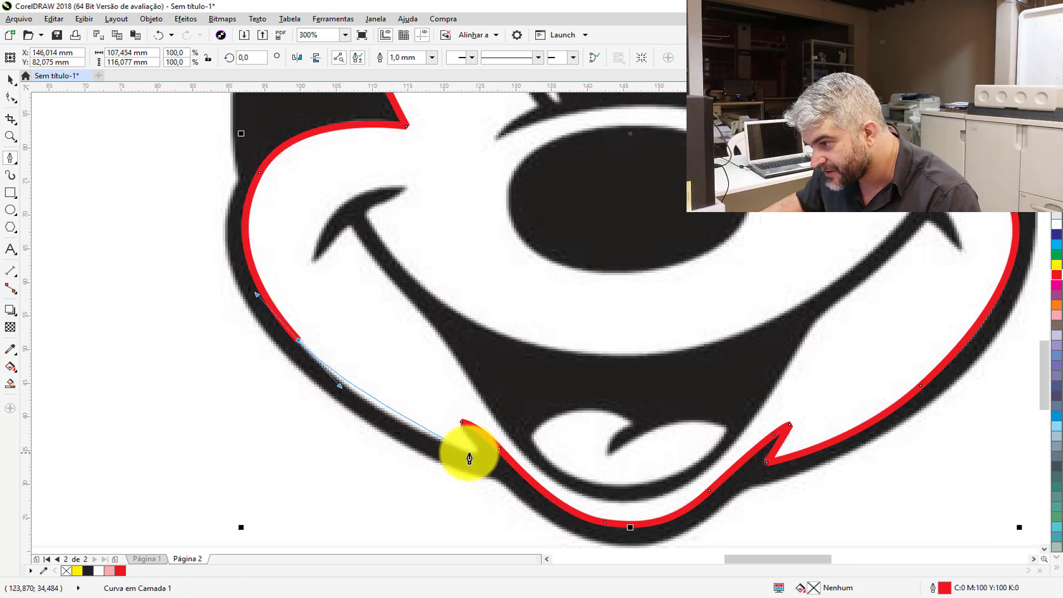
pyautogui.moveTo(400, 424); pyautogui.dragTo(427, 434)
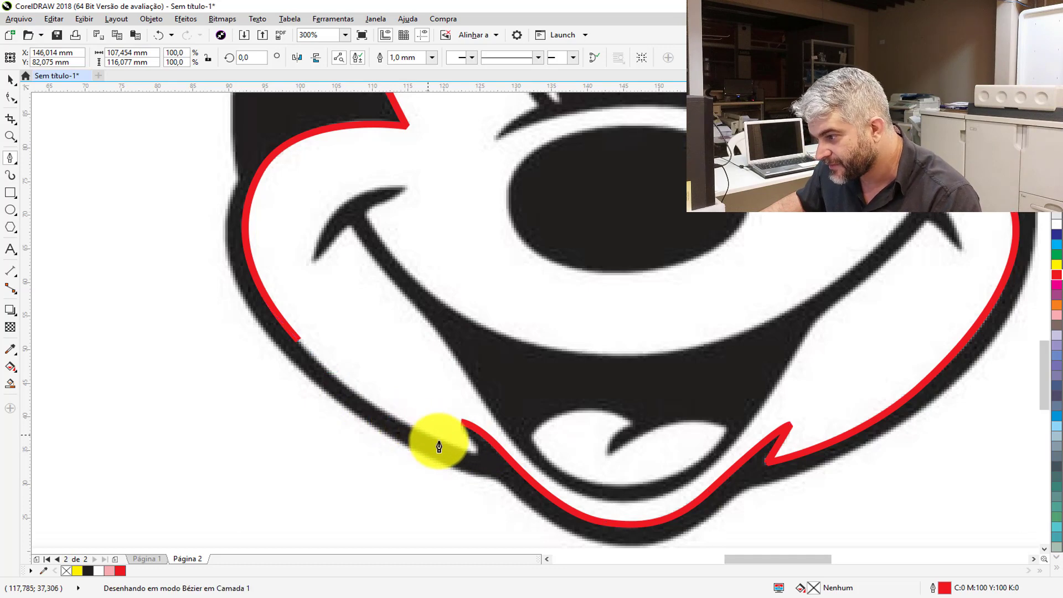
pyautogui.moveTo(480, 456); pyautogui.dragTo(462, 430)
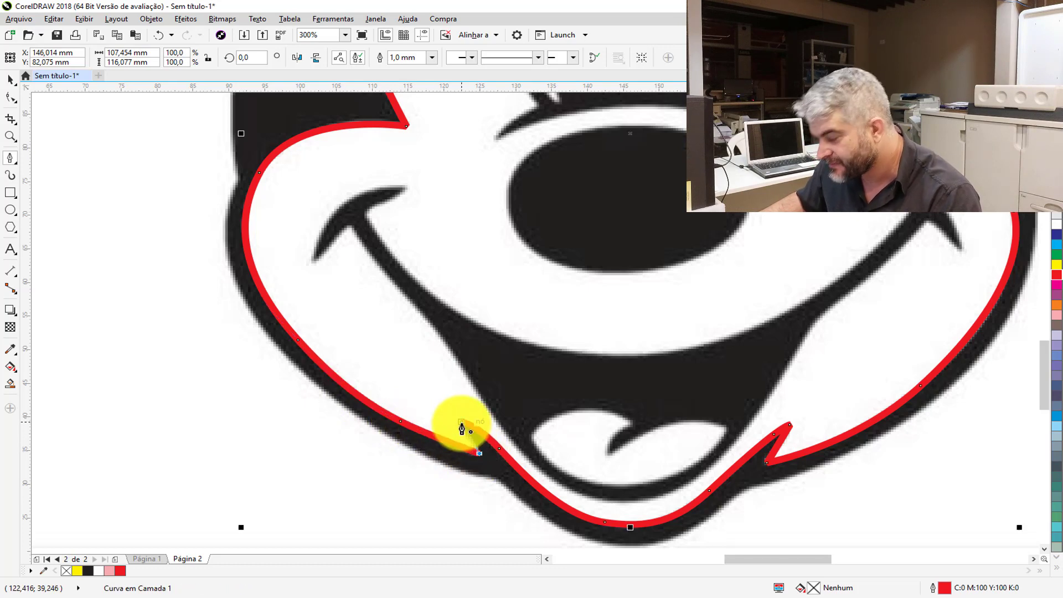
# Select the traced head outline beside the bitmap, fill it black and remove its outline.
pyautogui.scroll(-4, 339, 364)
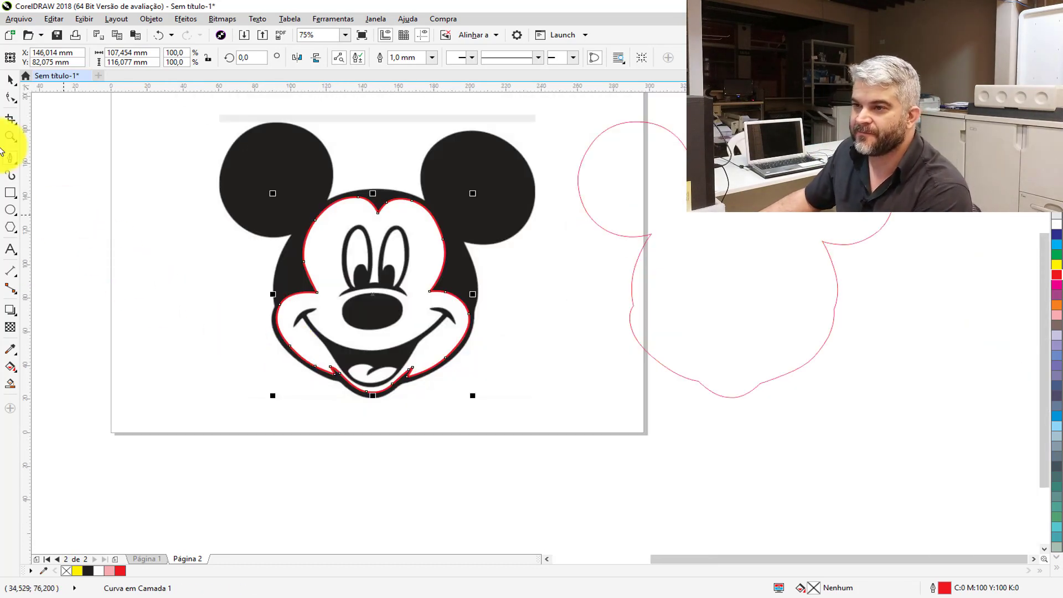
pyautogui.click(13, 80)
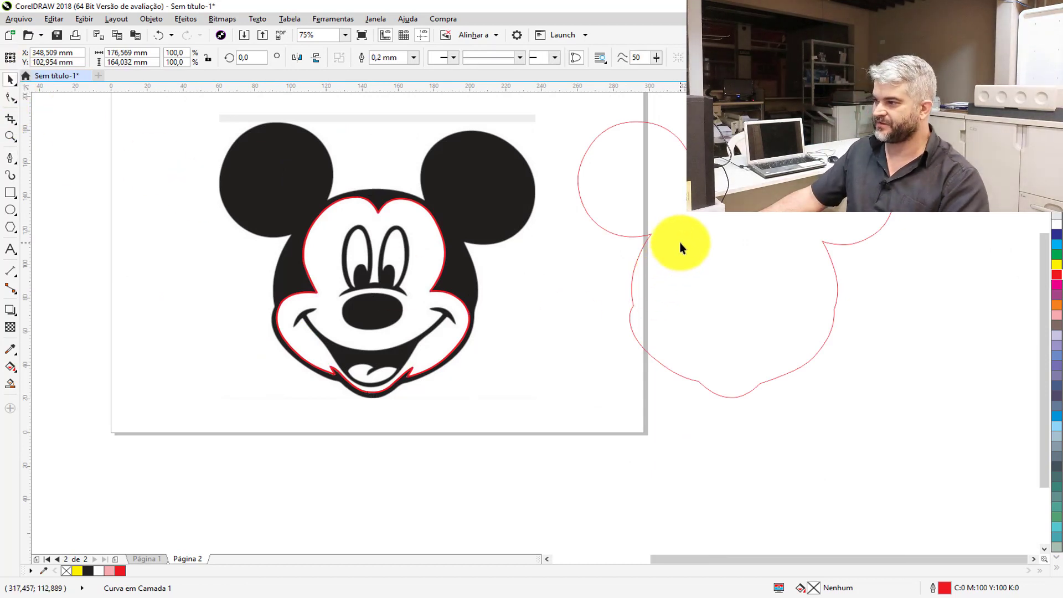
pyautogui.click(589, 131)
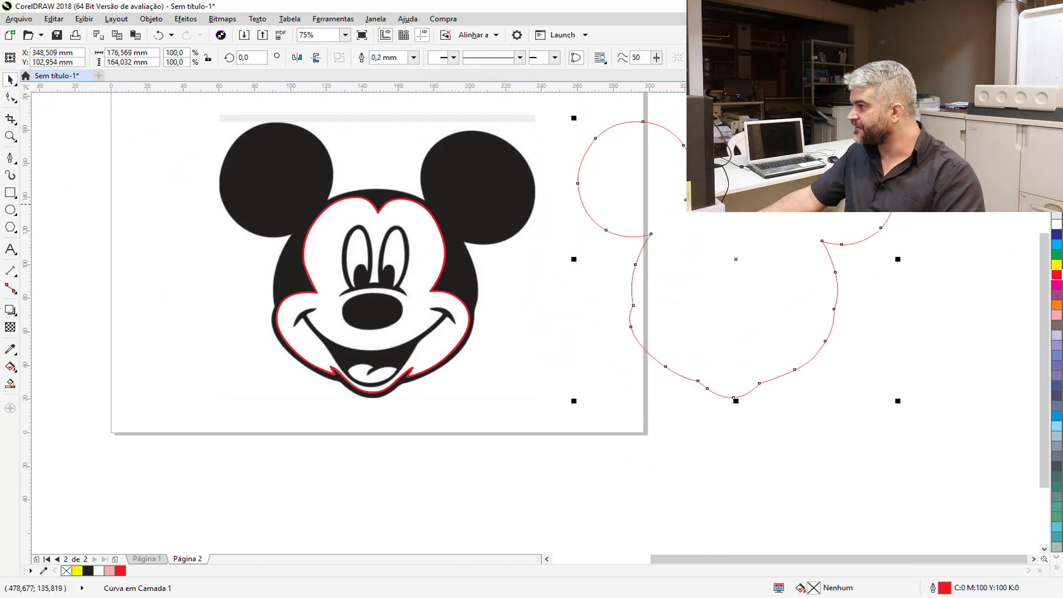
pyautogui.click(1056, 117)
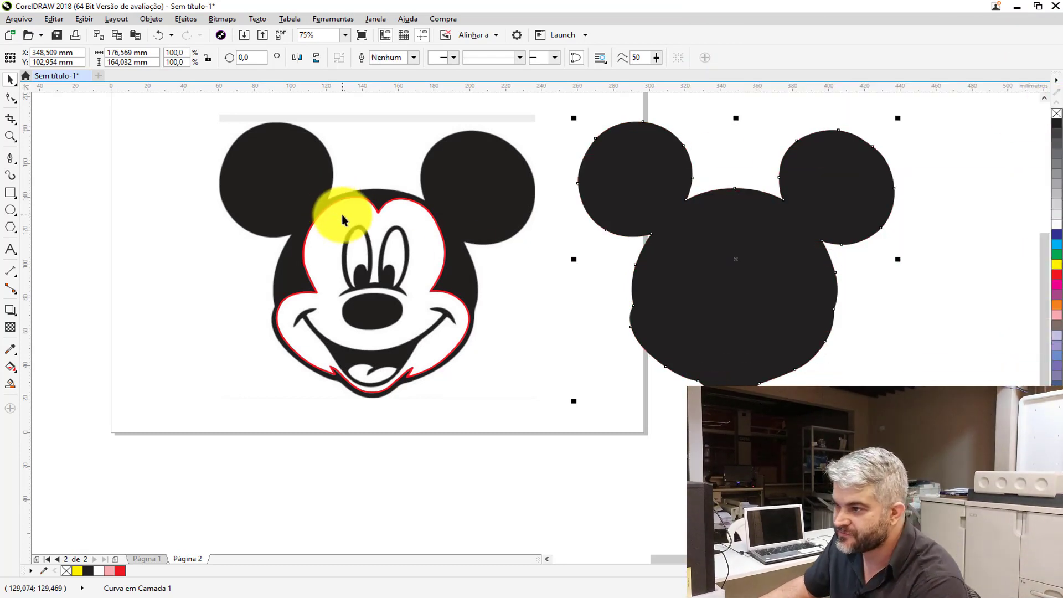
# Move the traced face curve 200 mm right onto the black head and fill it white without an outline.
pyautogui.click(341, 218)
pyautogui.moveTo(341, 213); pyautogui.dragTo(701, 237)
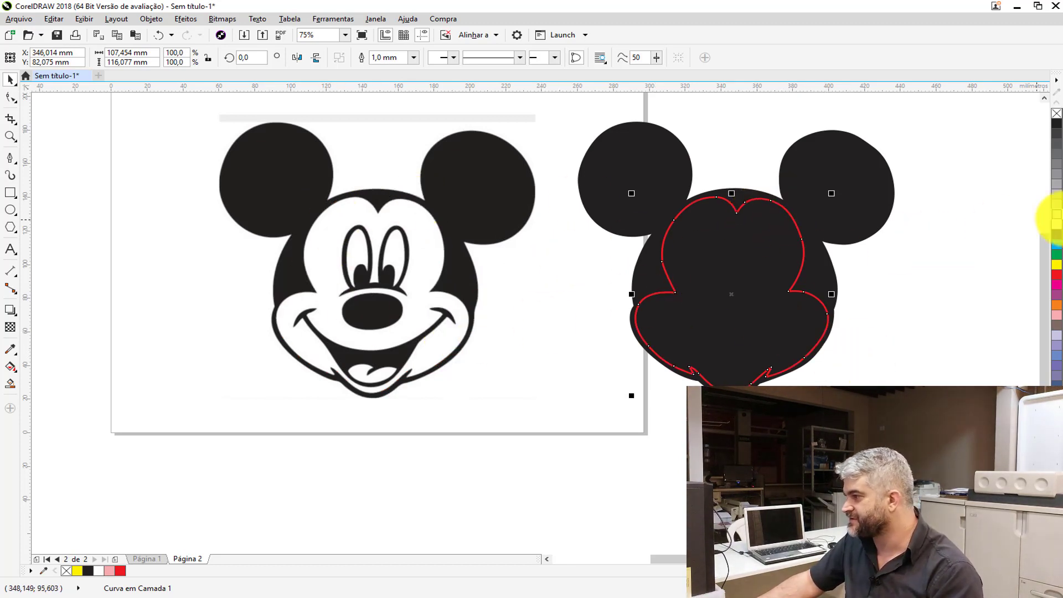
pyautogui.click(1057, 230)
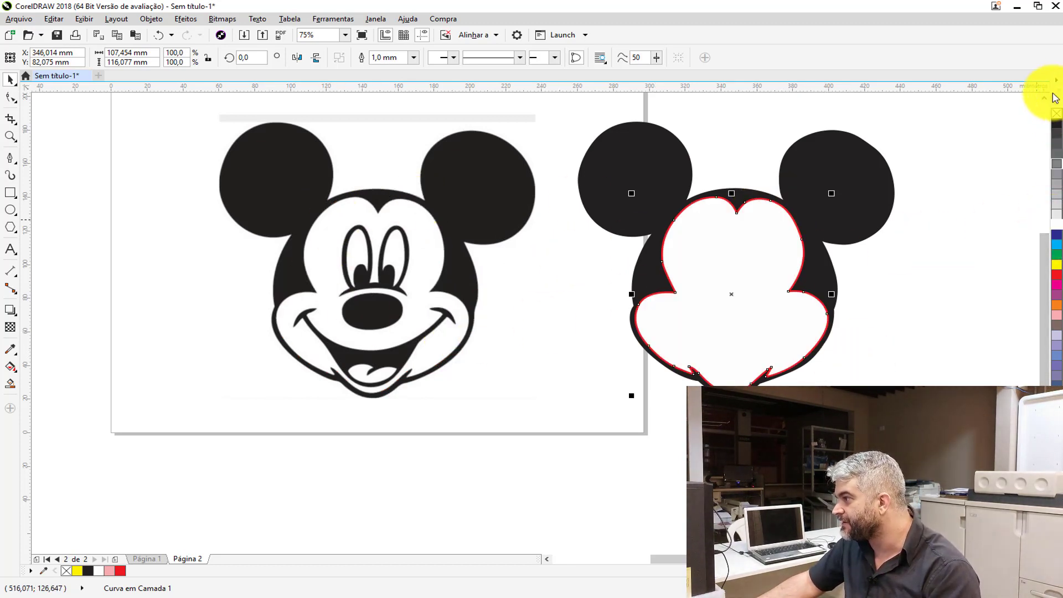
pyautogui.rightClick(1056, 115)
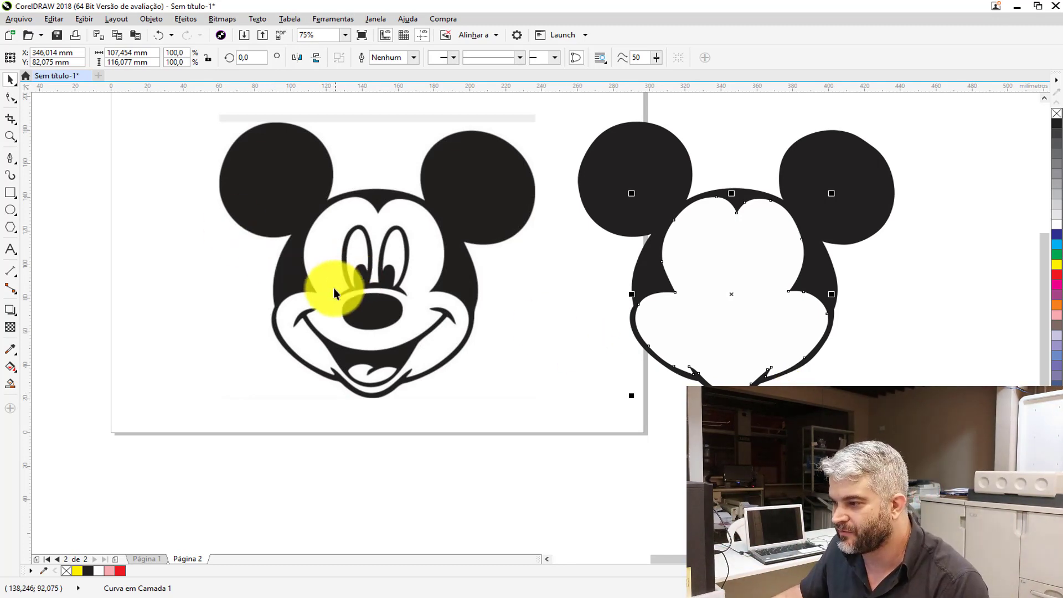
# Trace the arc between the eyes and nose, about 38 mm wide, with the Pen tool and give it a red 1.0 mm outline.
pyautogui.scroll(3, 334, 288)
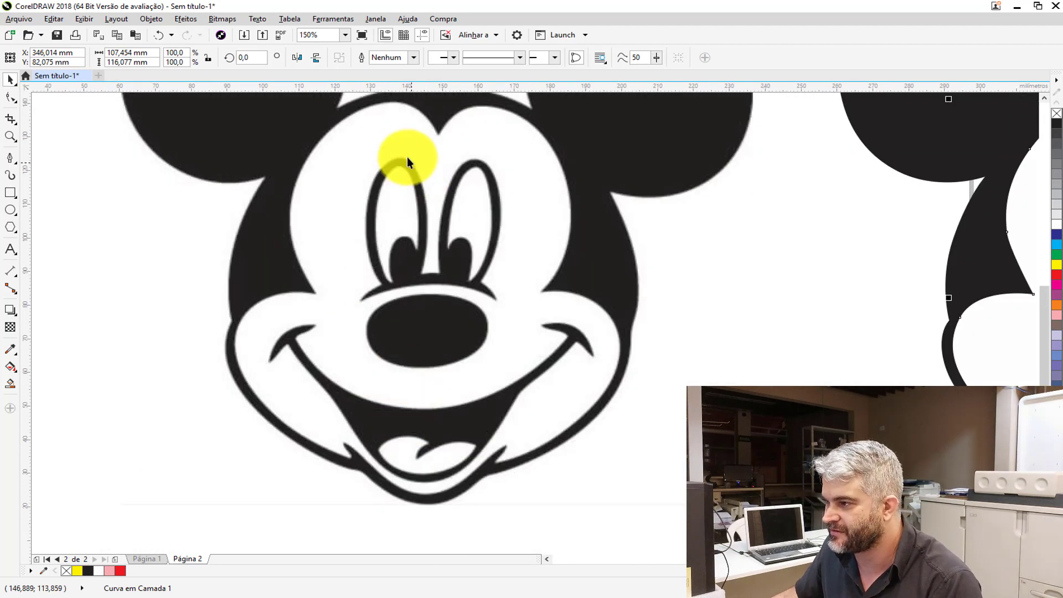
pyautogui.scroll(2, 407, 160)
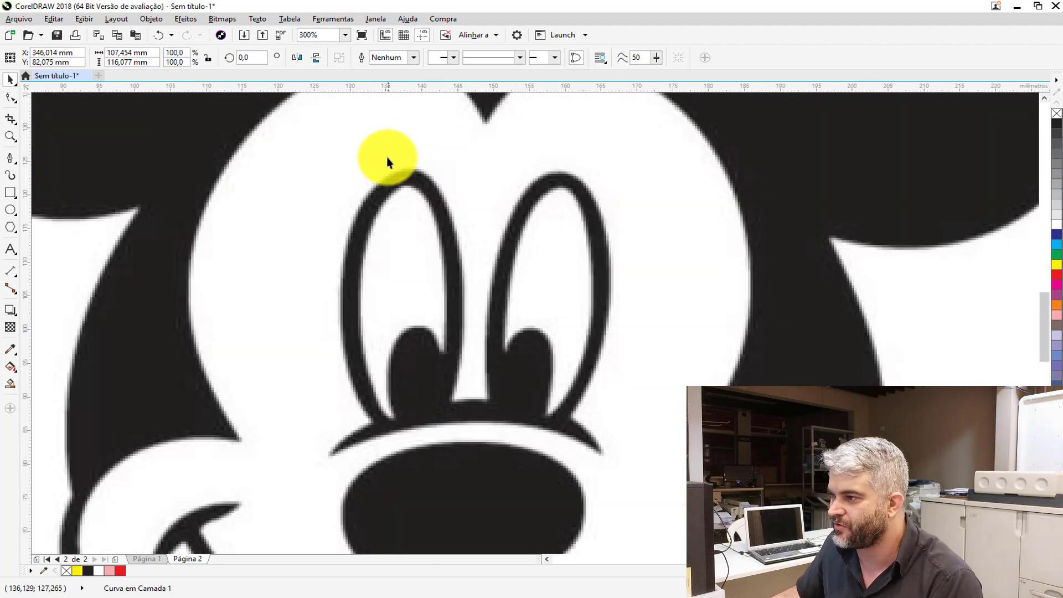
pyautogui.click(11, 159)
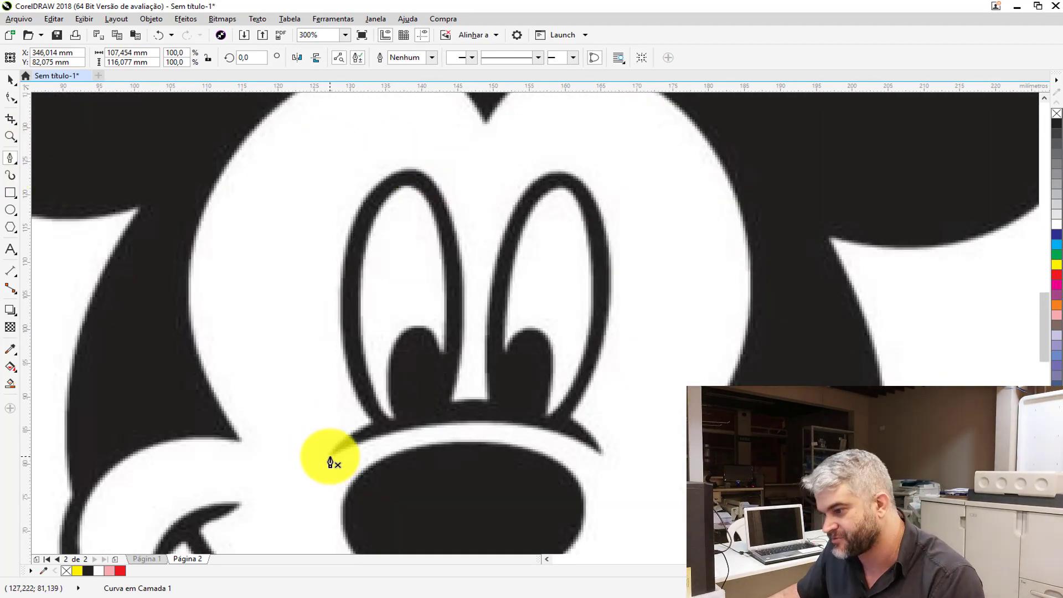
pyautogui.click(330, 456)
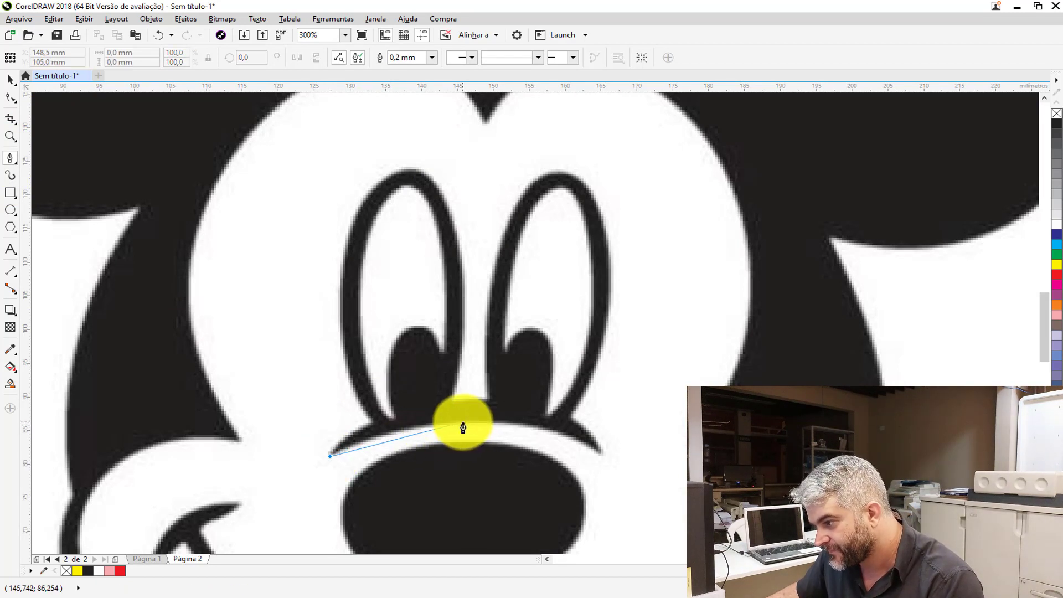
pyautogui.moveTo(463, 423); pyautogui.dragTo(554, 427)
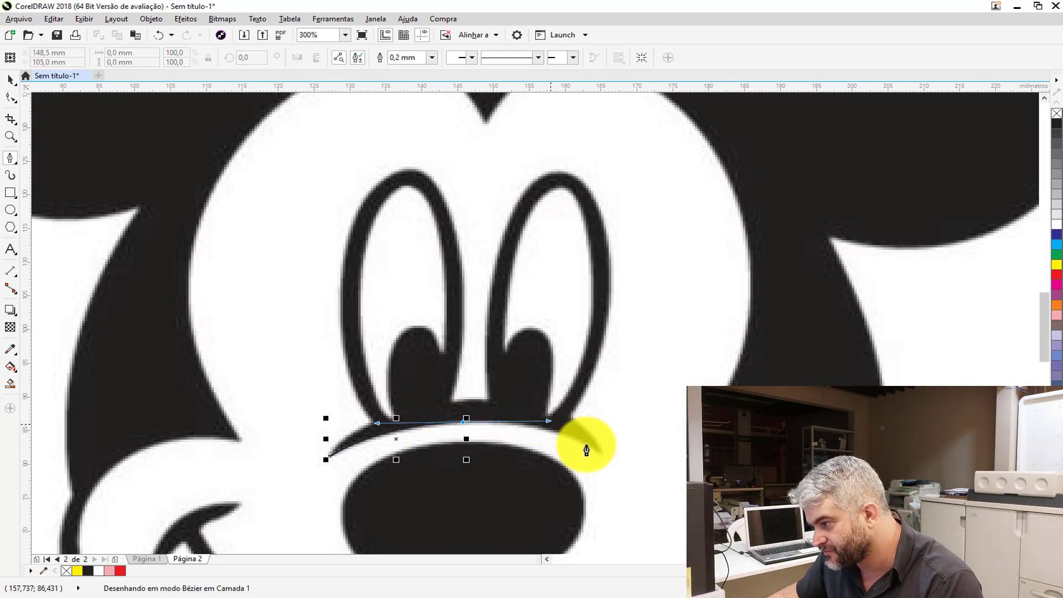
pyautogui.click(601, 452)
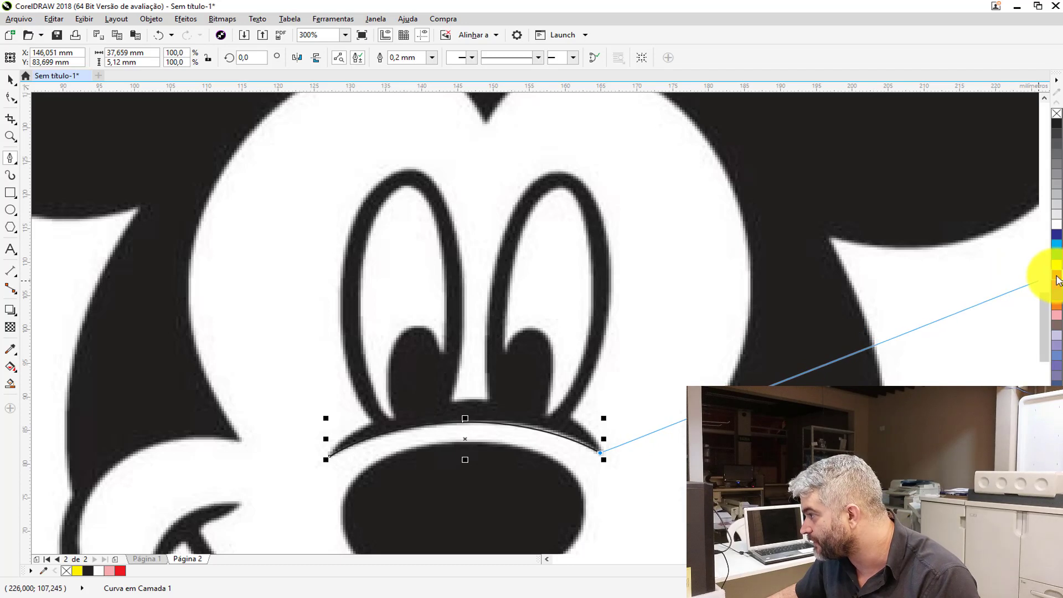
pyautogui.click(432, 57)
pyautogui.click(421, 135)
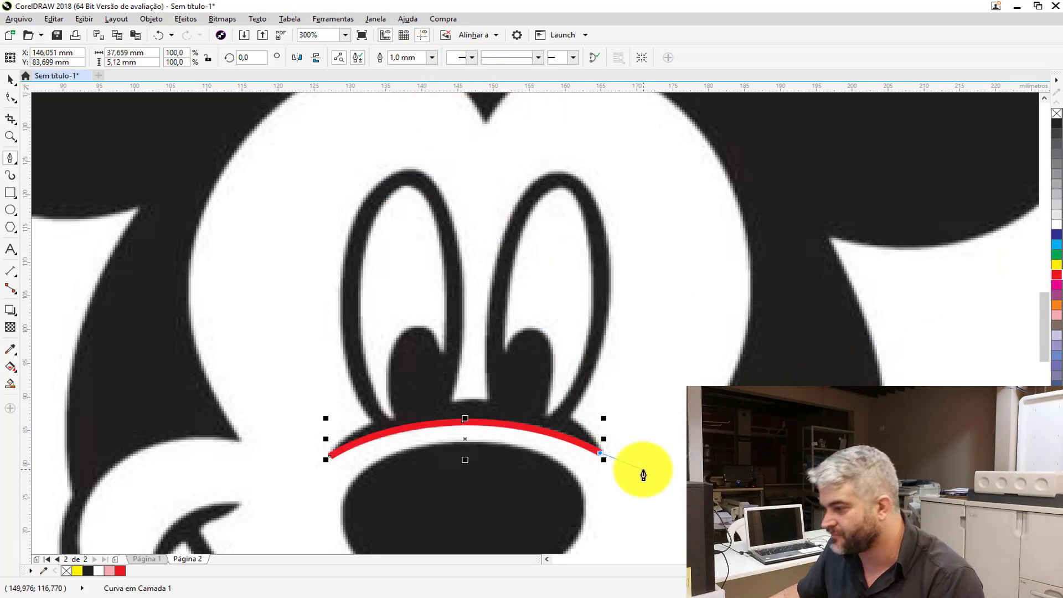
# Trace the arc's right tip and continue around the right eye's outer edge to a corner node at the base between the eyes.
pyautogui.scroll(2, 604, 443)
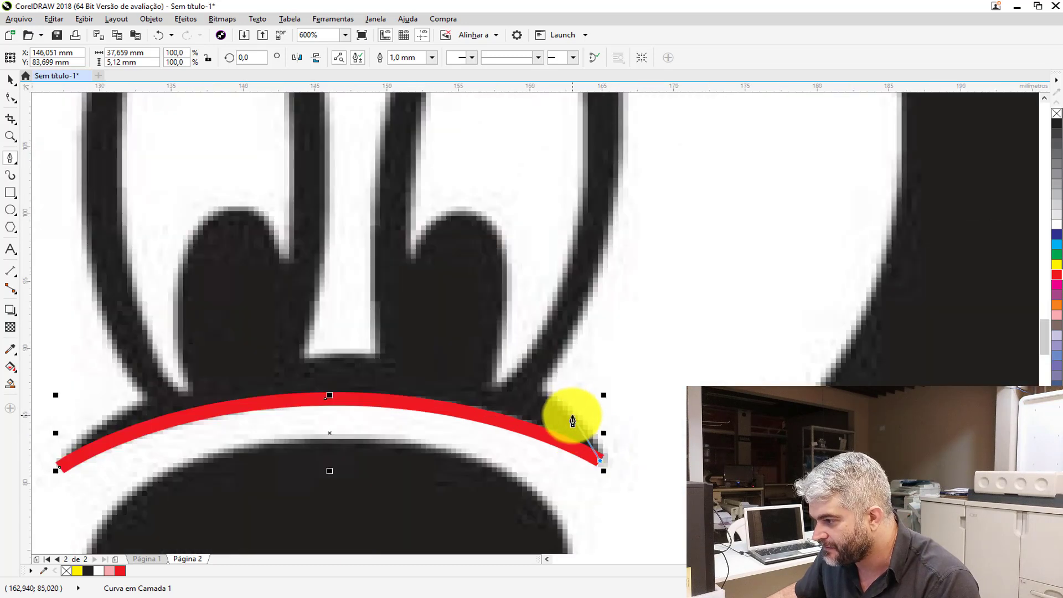
pyautogui.moveTo(575, 416); pyautogui.dragTo(559, 398)
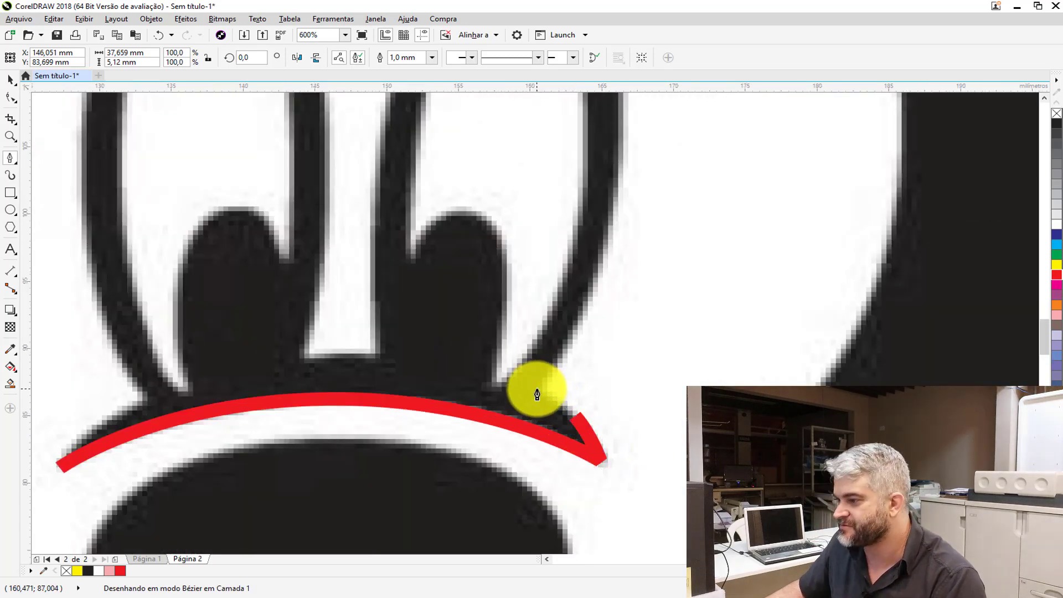
pyautogui.click(537, 394)
pyautogui.scroll(-2, 545, 400)
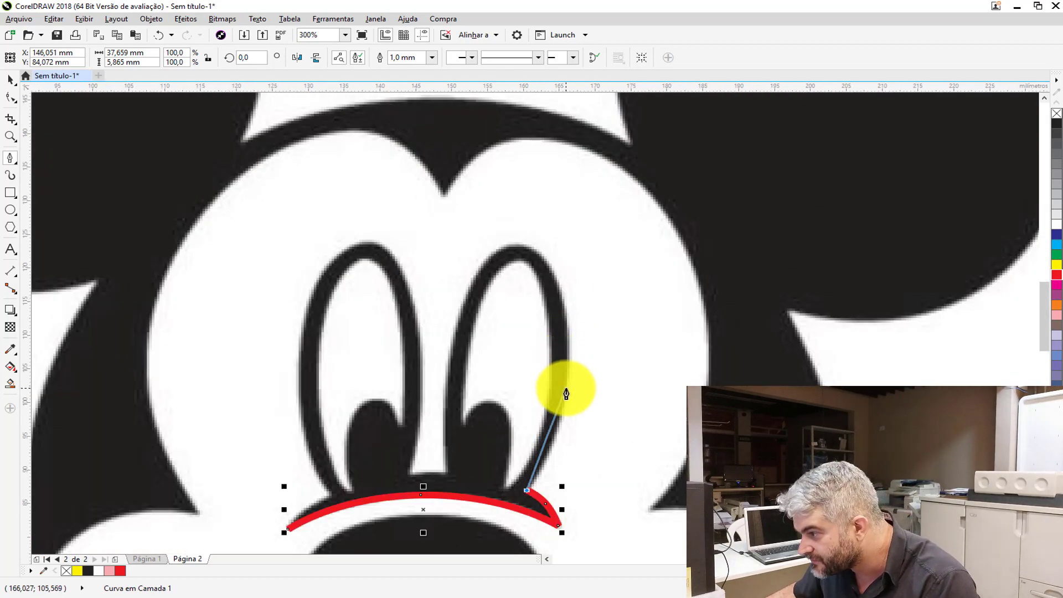
pyautogui.moveTo(565, 388); pyautogui.dragTo(573, 320)
pyautogui.moveTo(548, 263); pyautogui.dragTo(474, 269)
pyautogui.moveTo(448, 366); pyautogui.dragTo(443, 409)
pyautogui.click(444, 472)
# Trace the short base between the eyes and continue around the left eye's outer edge down to its lower end.
pyautogui.scroll(2, 407, 476)
pyautogui.moveTo(490, 457); pyautogui.dragTo(450, 459)
pyautogui.click(418, 461)
pyautogui.scroll(-2, 439, 478)
pyautogui.scroll(1, 445, 400)
pyautogui.moveTo(447, 392); pyautogui.dragTo(447, 302)
pyautogui.moveTo(405, 133); pyautogui.dragTo(366, 131)
pyautogui.scroll(-2, 268, 166)
pyautogui.moveTo(259, 194); pyautogui.dragTo(310, 357)
# Close the eye outline with a curved segment ending at the starting node on the arc's left tip.
pyautogui.scroll(2, 274, 298)
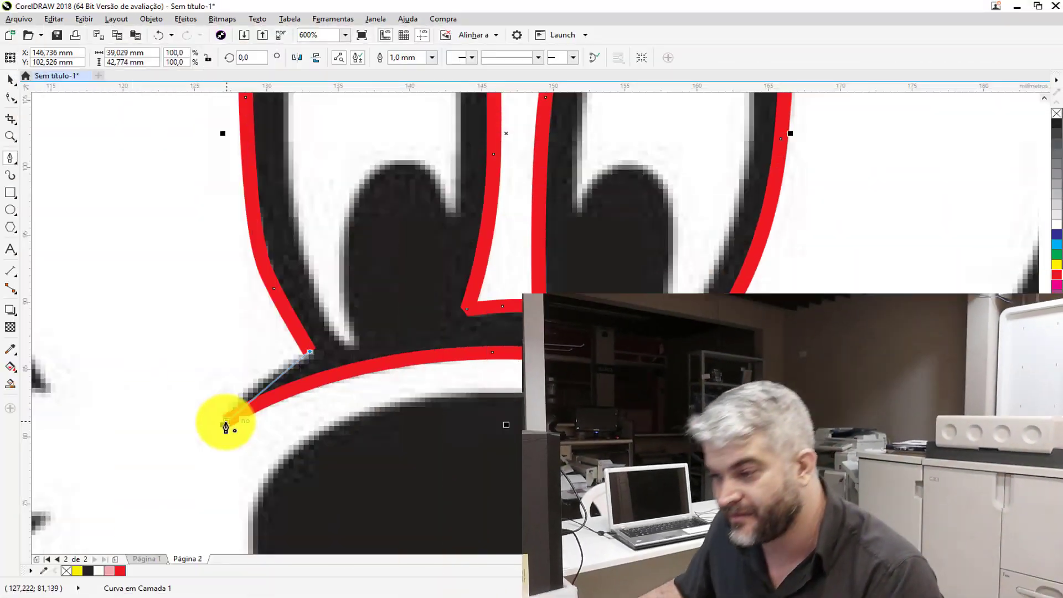
pyautogui.moveTo(225, 422); pyautogui.dragTo(236, 386)
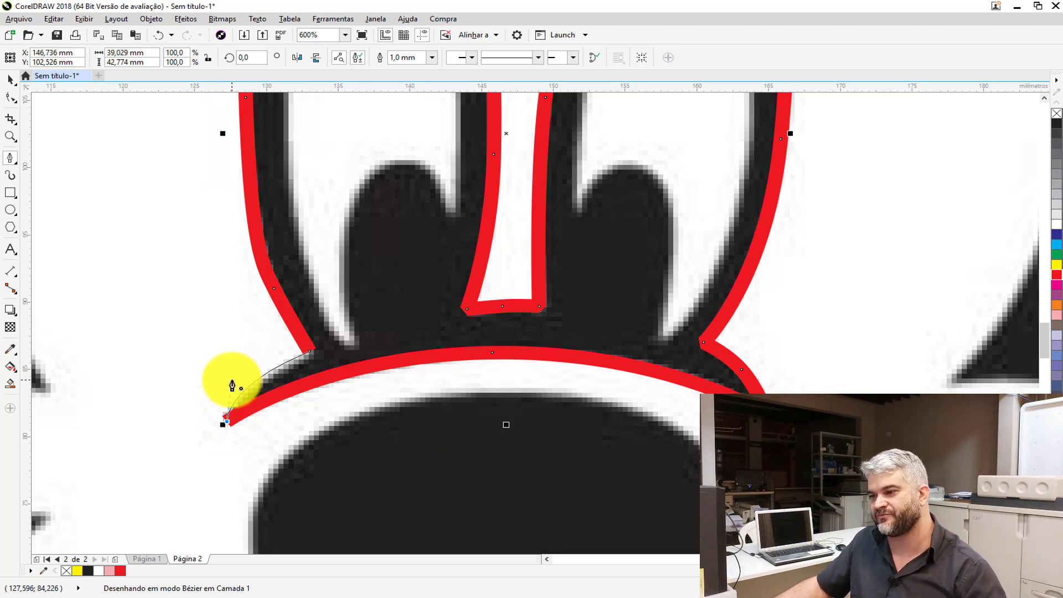
pyautogui.moveTo(232, 386); pyautogui.dragTo(232, 387)
# Fill the closed eye shape with black.
pyautogui.scroll(-3, 304, 361)
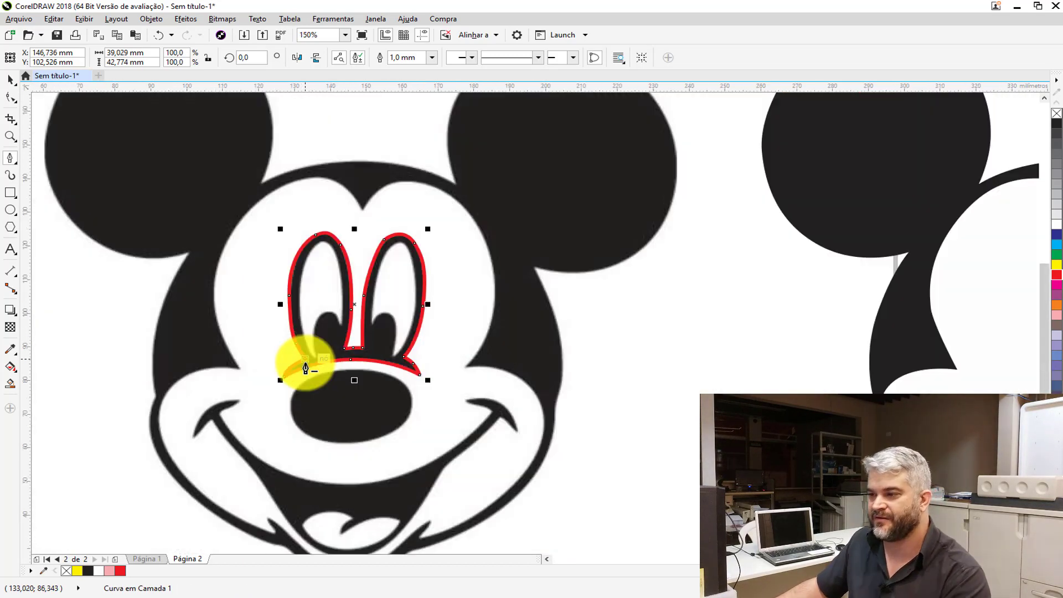
pyautogui.scroll(2, 282, 280)
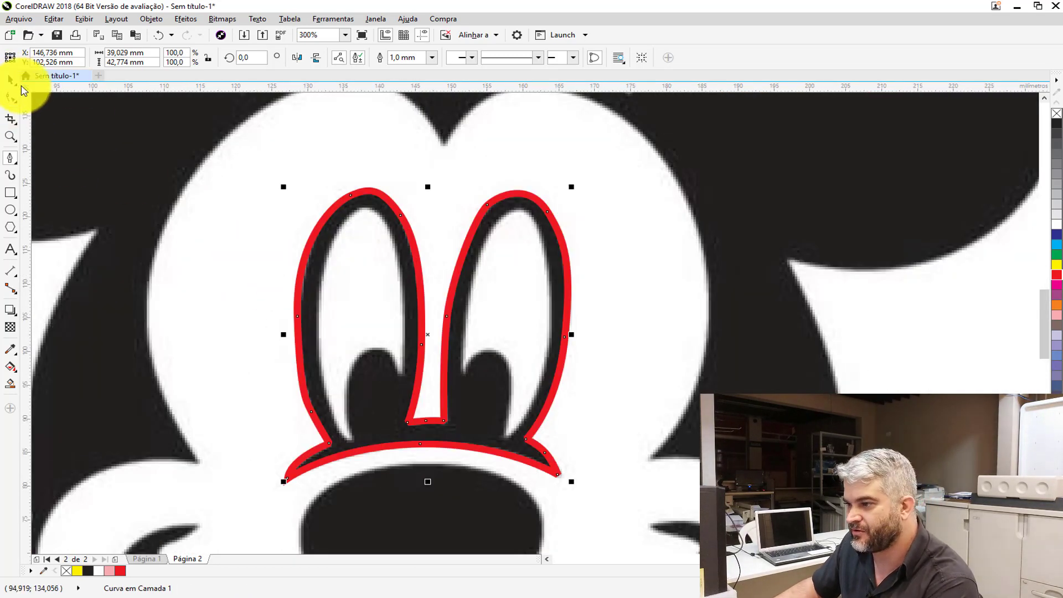
pyautogui.click(12, 81)
pyautogui.click(1057, 124)
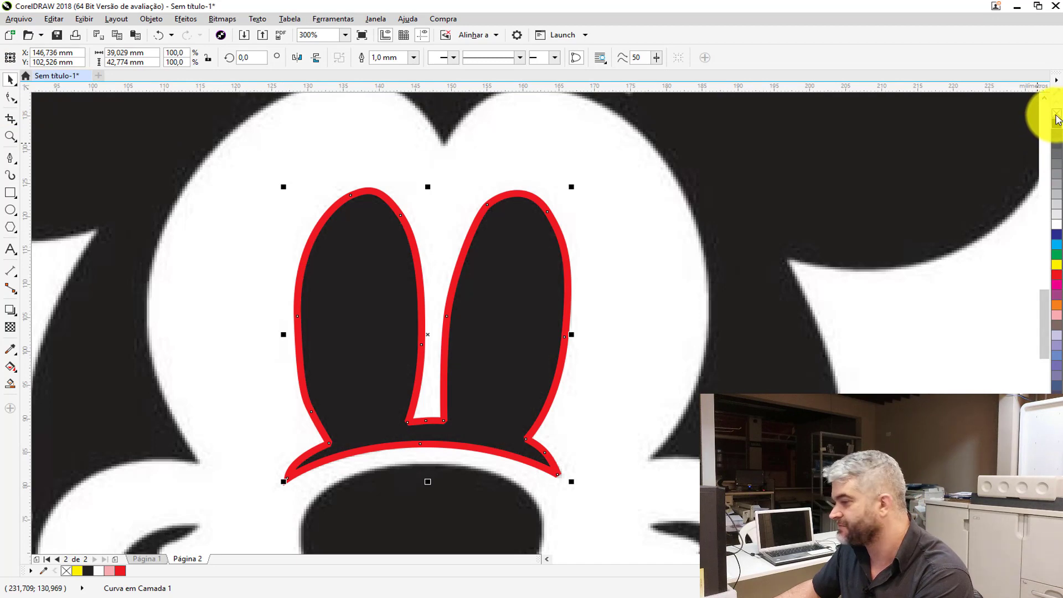
# Remove the outline from the black eye shape and move it 200 mm right onto the assembled face.
pyautogui.rightClick(1058, 118)
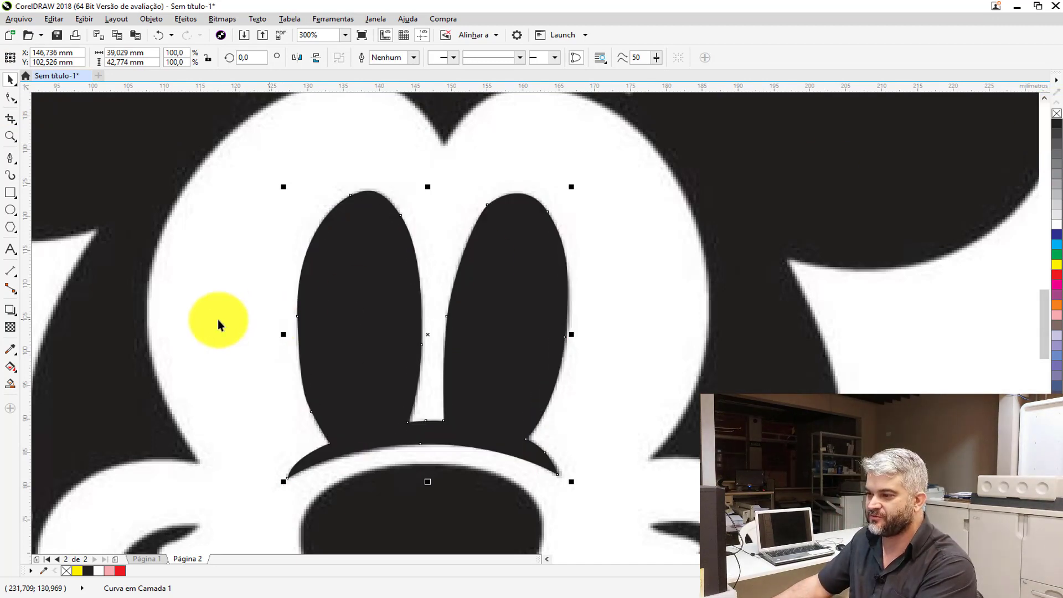
pyautogui.scroll(-4, 218, 320)
pyautogui.moveTo(243, 335); pyautogui.dragTo(590, 379)
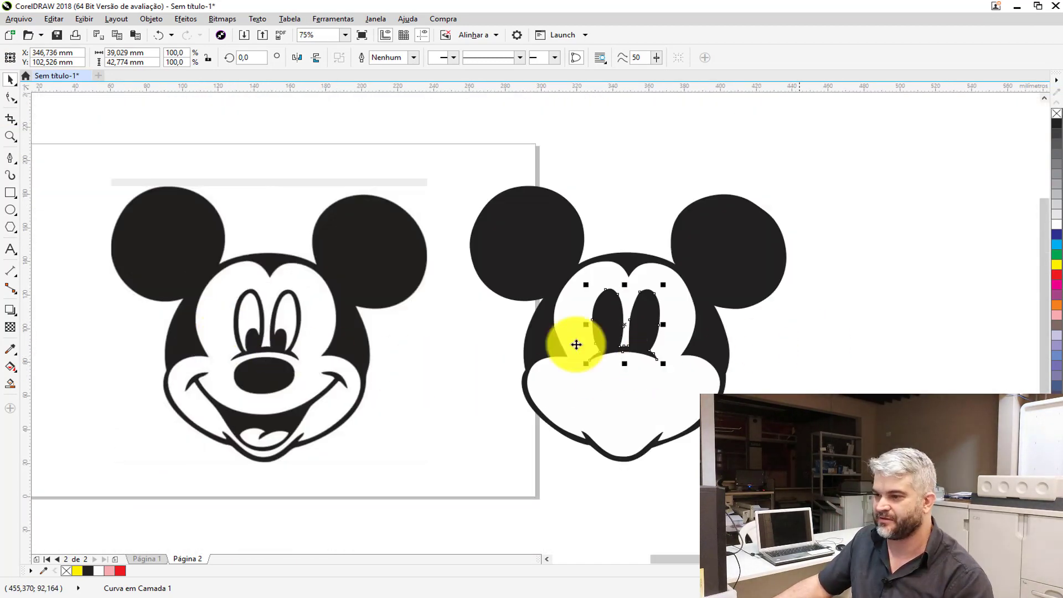
# Start a Pen path at the lower tip of the left eye's white area and set the default graphic outline to 1.0 mm red.
pyautogui.scroll(6, 225, 331)
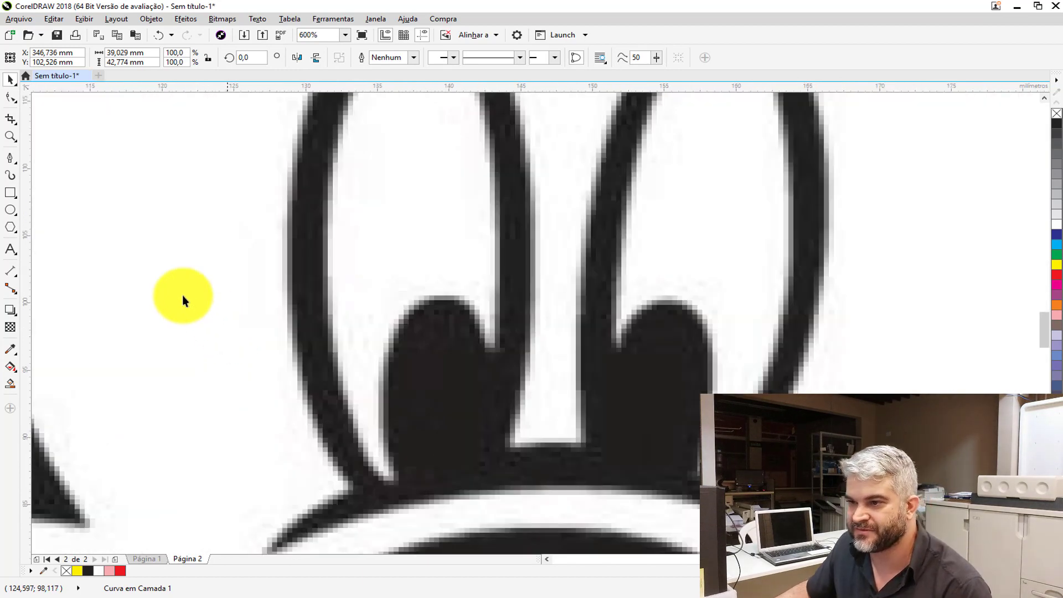
pyautogui.click(12, 161)
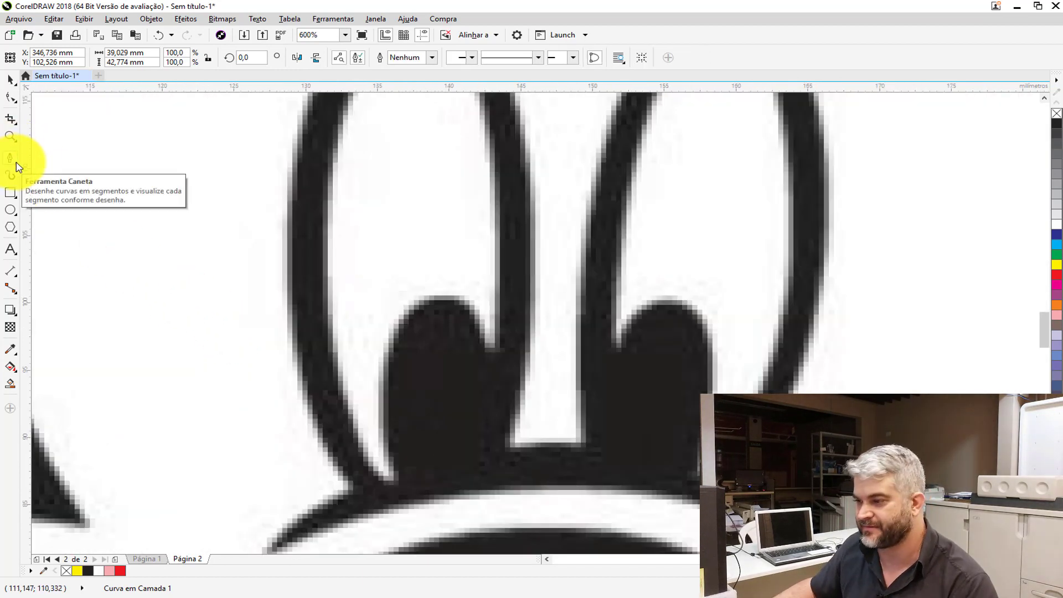
pyautogui.click(394, 481)
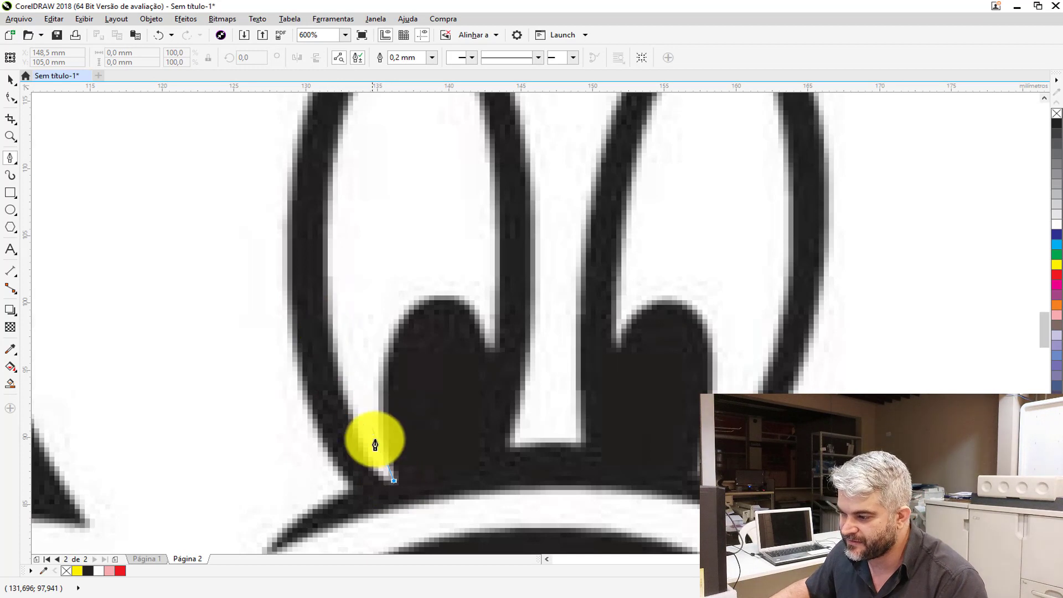
pyautogui.click(432, 58)
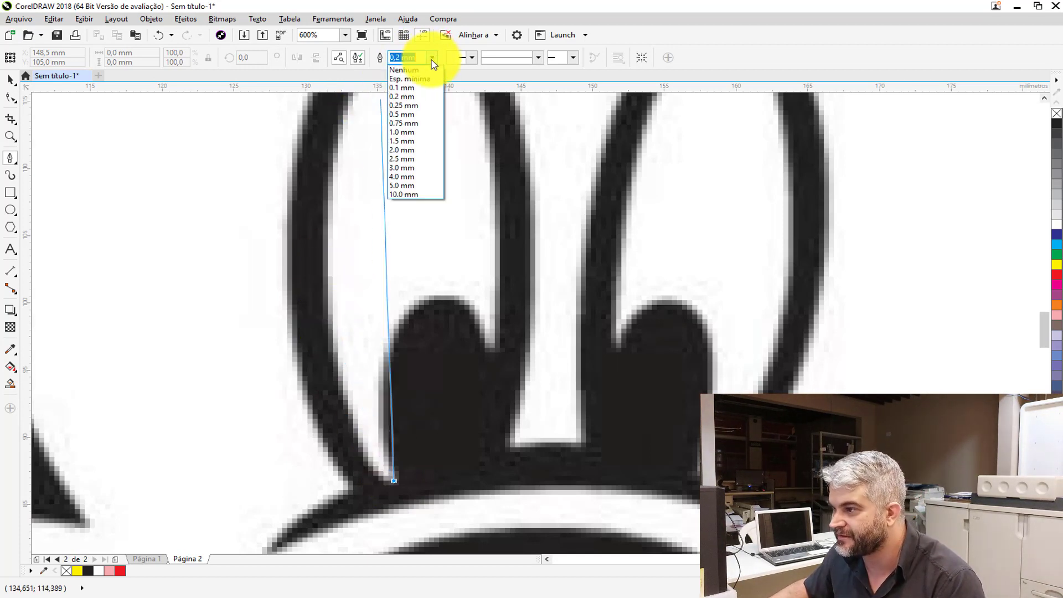
pyautogui.click(416, 133)
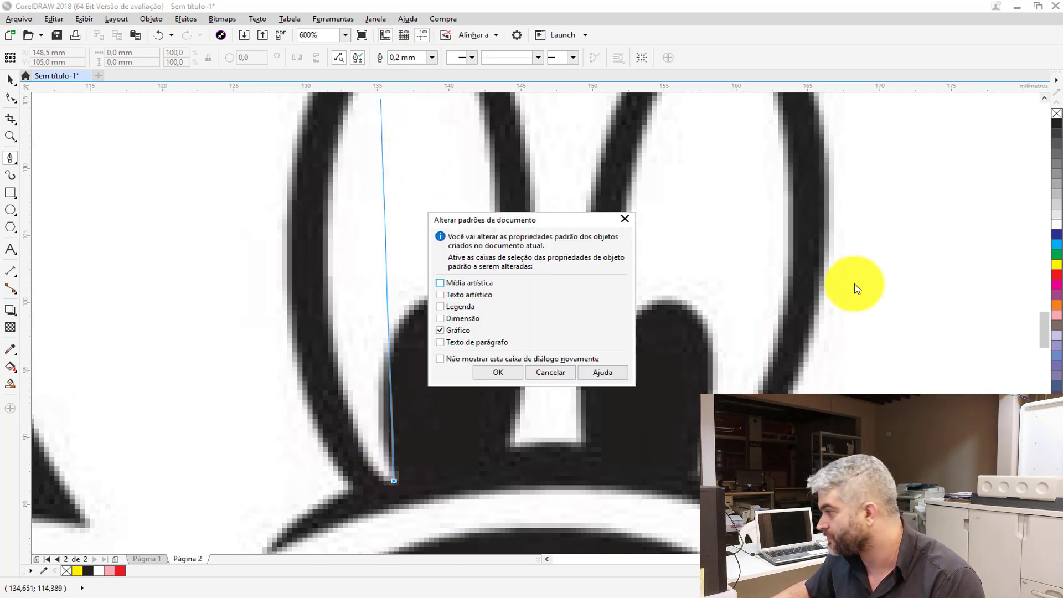
pyautogui.click(497, 372)
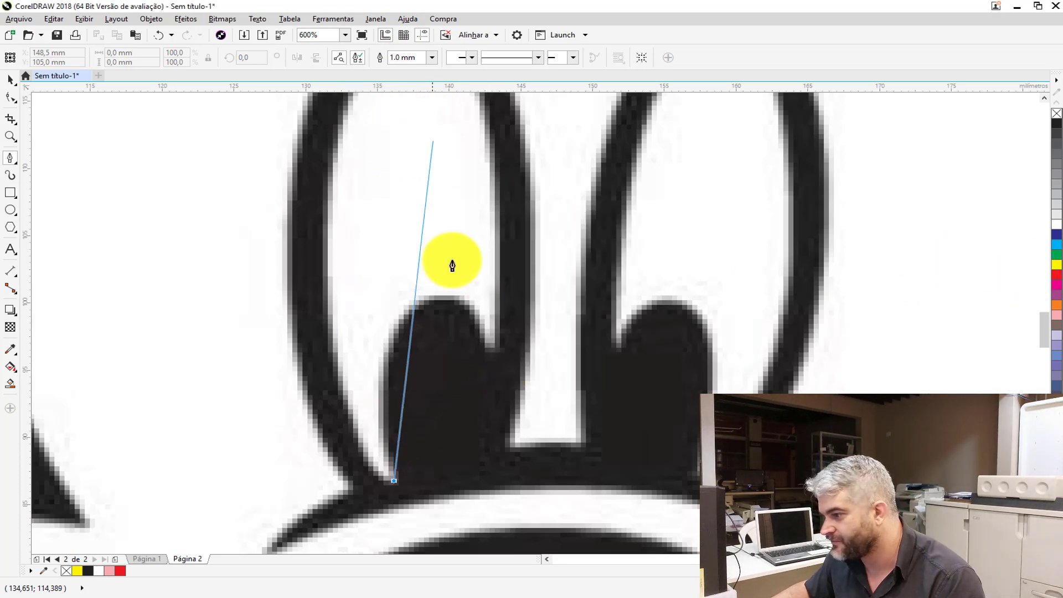
pyautogui.click(1058, 280)
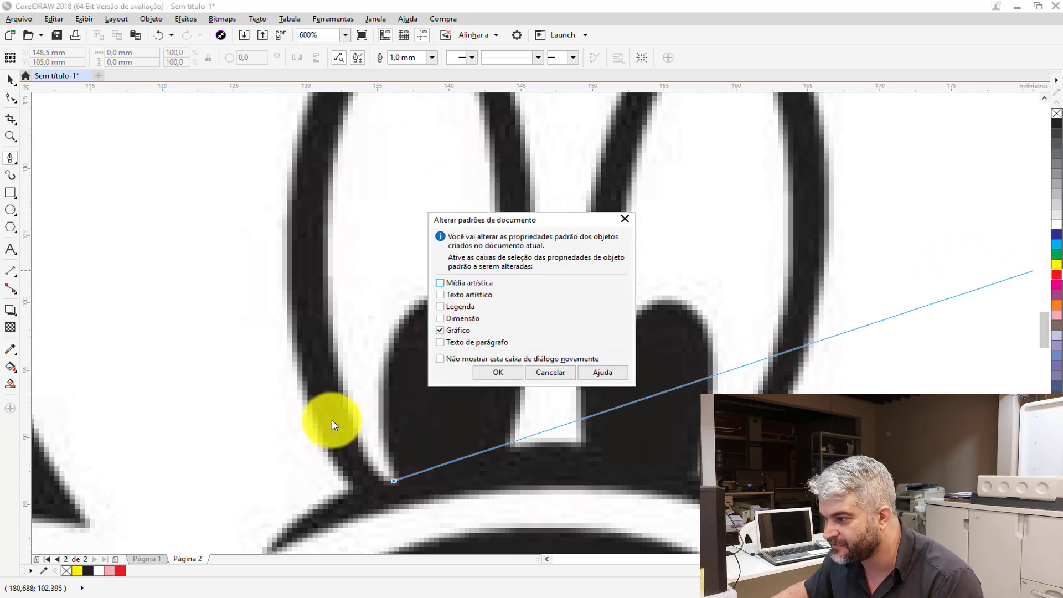
pyautogui.click(488, 375)
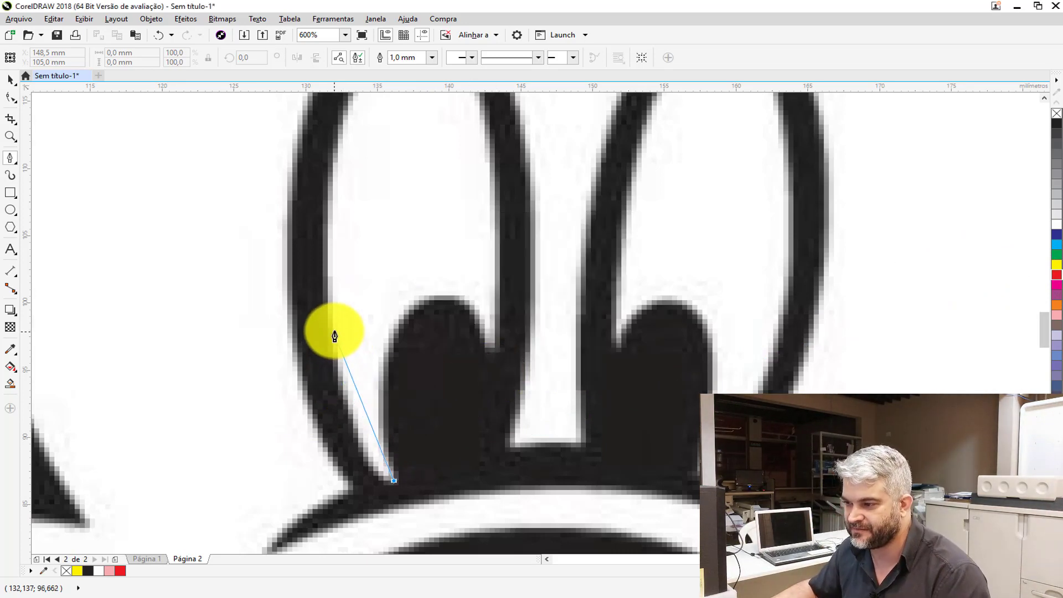
# Trace the left inner edge of the left eye's white area from its lower tip up to the top of the curve.
pyautogui.moveTo(332, 337); pyautogui.dragTo(315, 220)
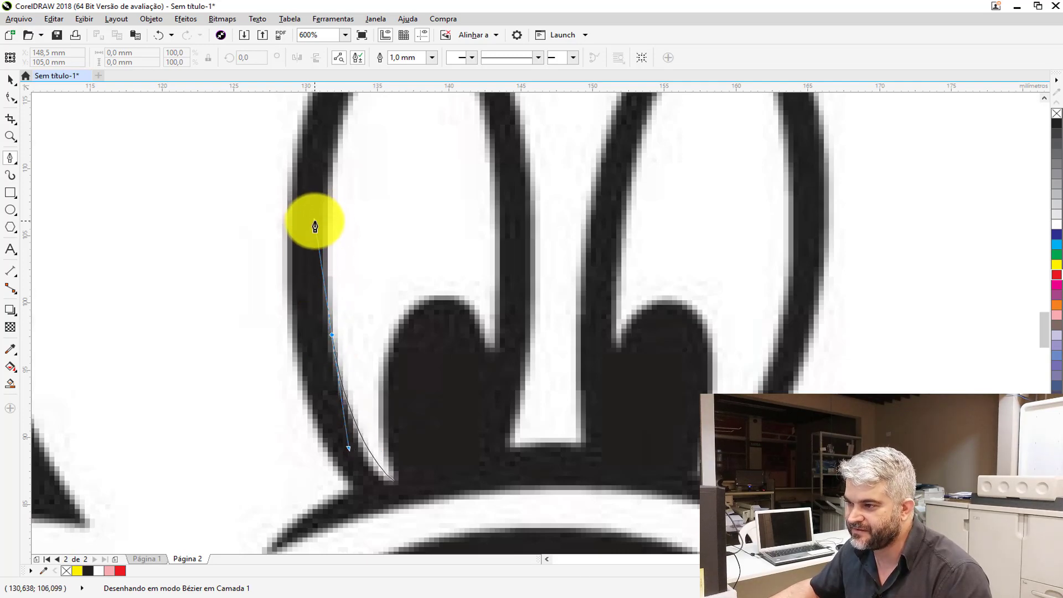
pyautogui.press('Return')
pyautogui.scroll(-2, 325, 274)
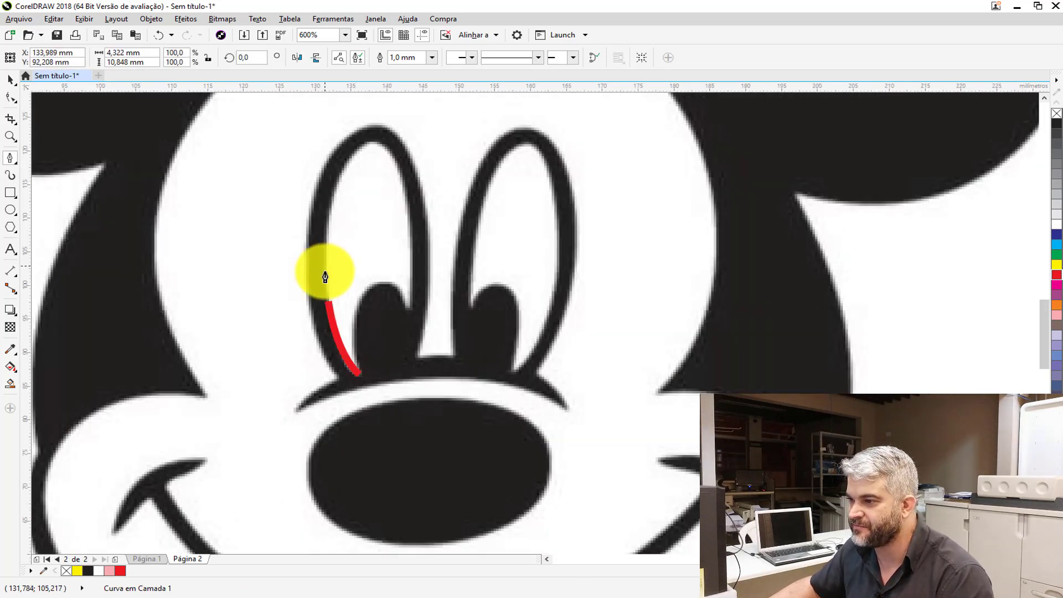
pyautogui.scroll(2, 329, 234)
pyautogui.moveTo(328, 237); pyautogui.dragTo(398, 138)
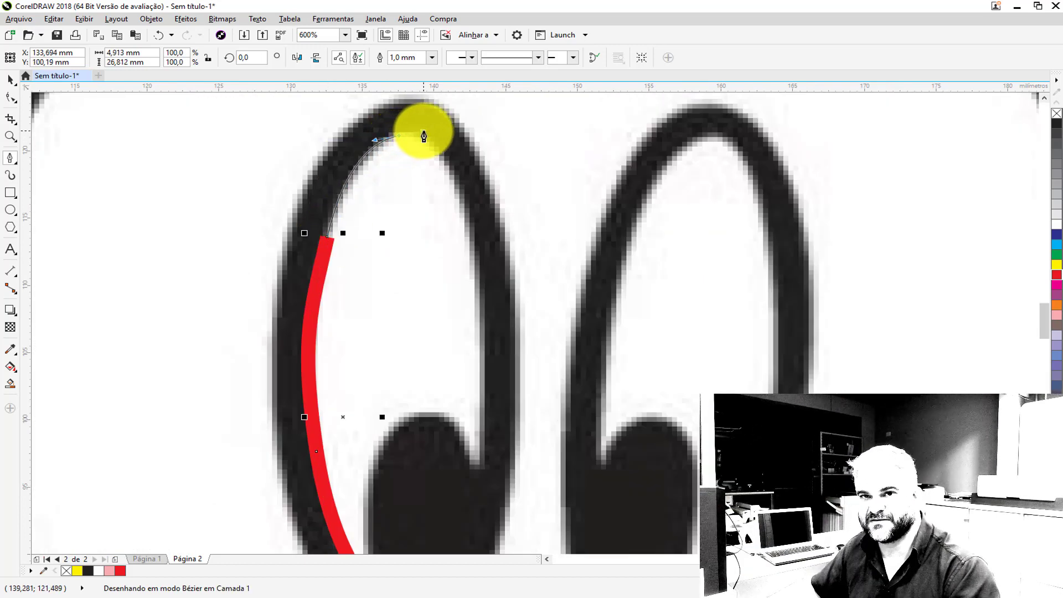
pyautogui.moveTo(402, 132); pyautogui.dragTo(465, 219)
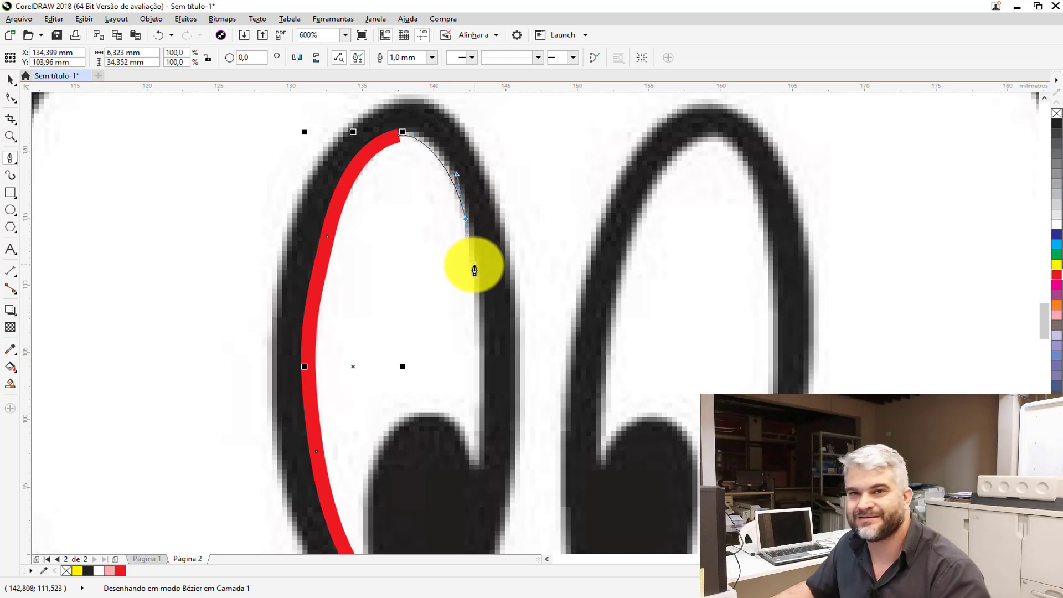
pyautogui.moveTo(474, 271); pyautogui.dragTo(475, 270)
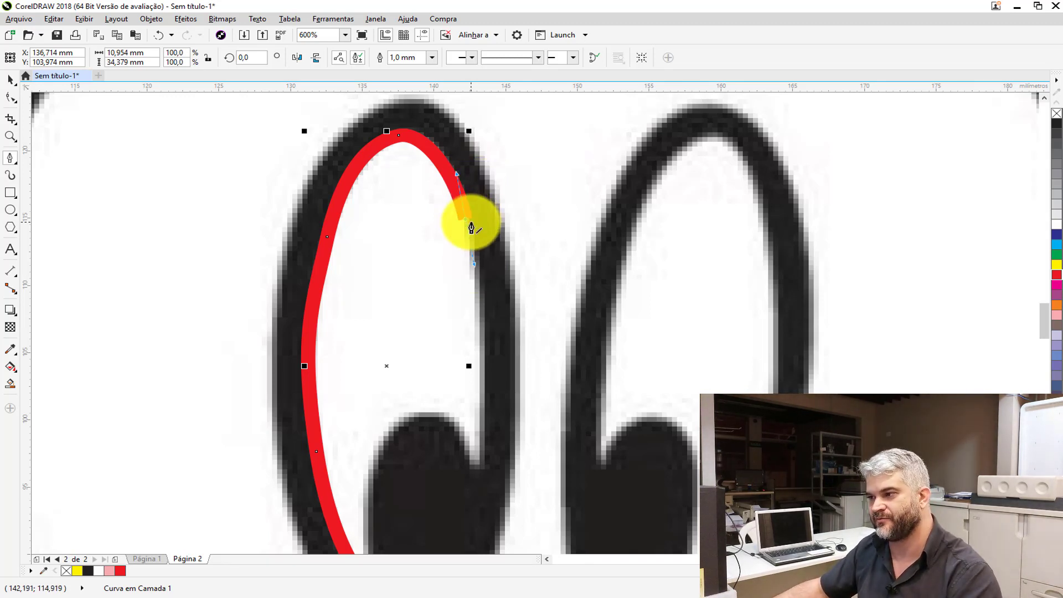
pyautogui.press('Escape')
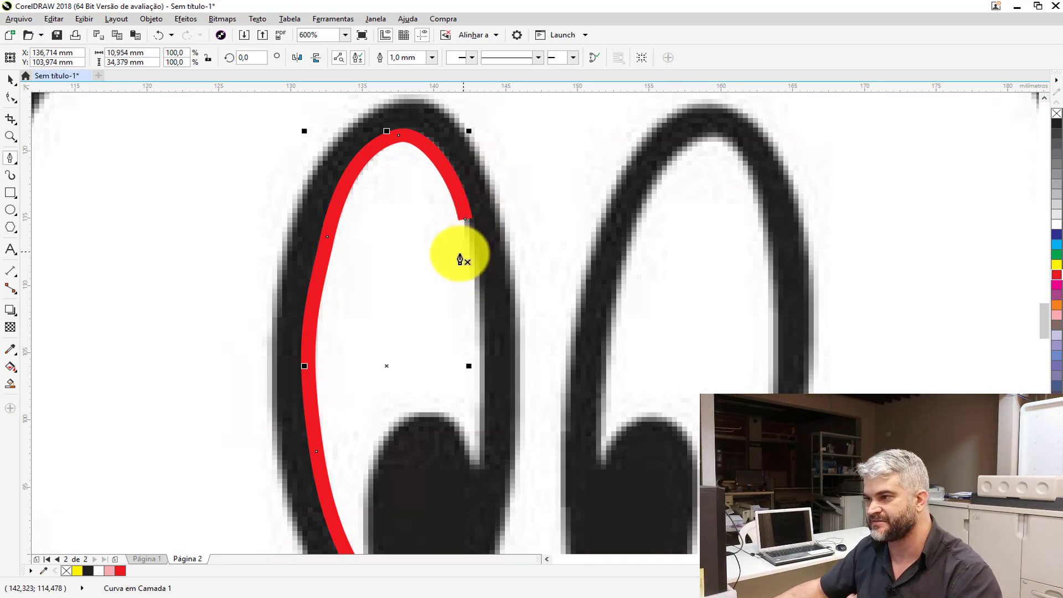
pyautogui.click(12, 82)
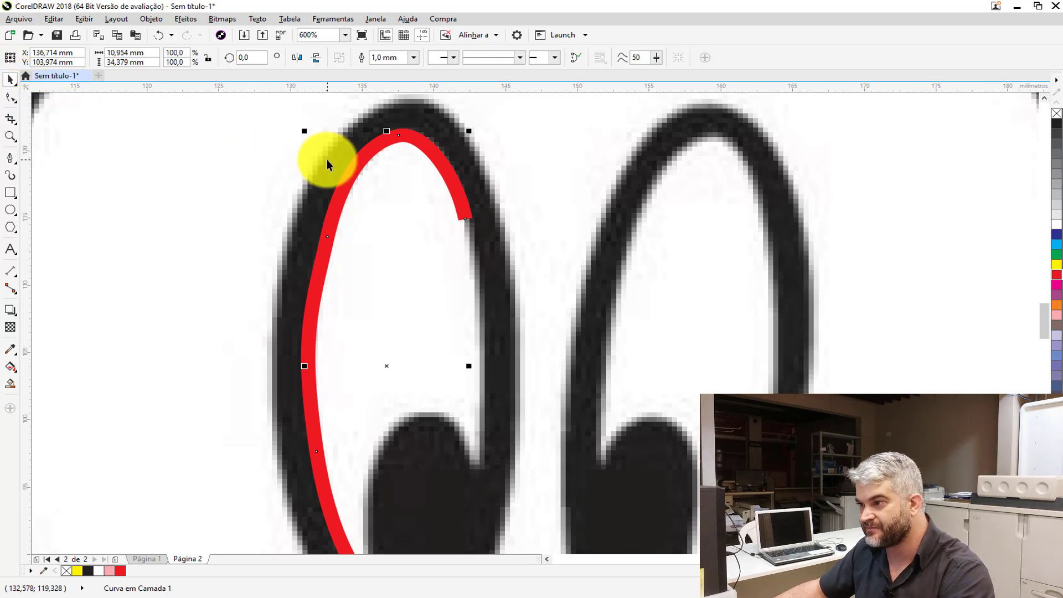
pyautogui.press('Delete')
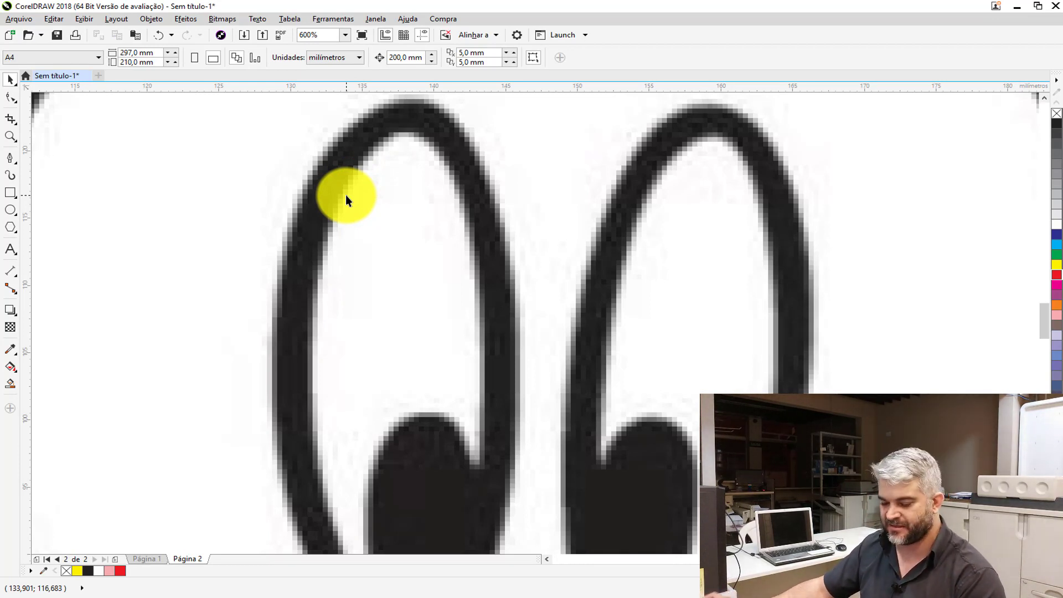
pyautogui.hotkey('ctrl', 'z')
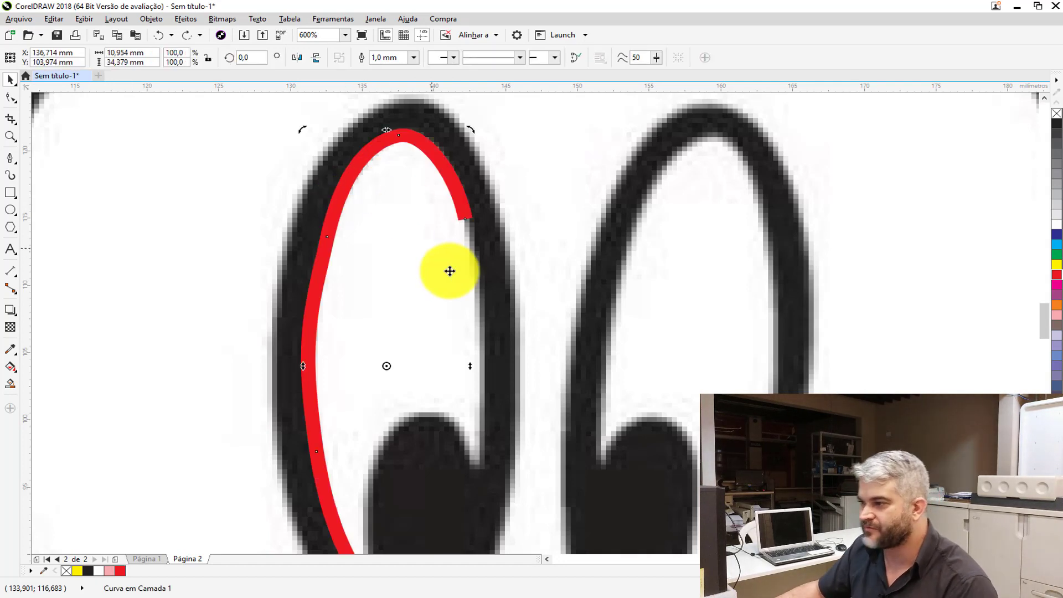
pyautogui.hotkey('ctrl', 'z')
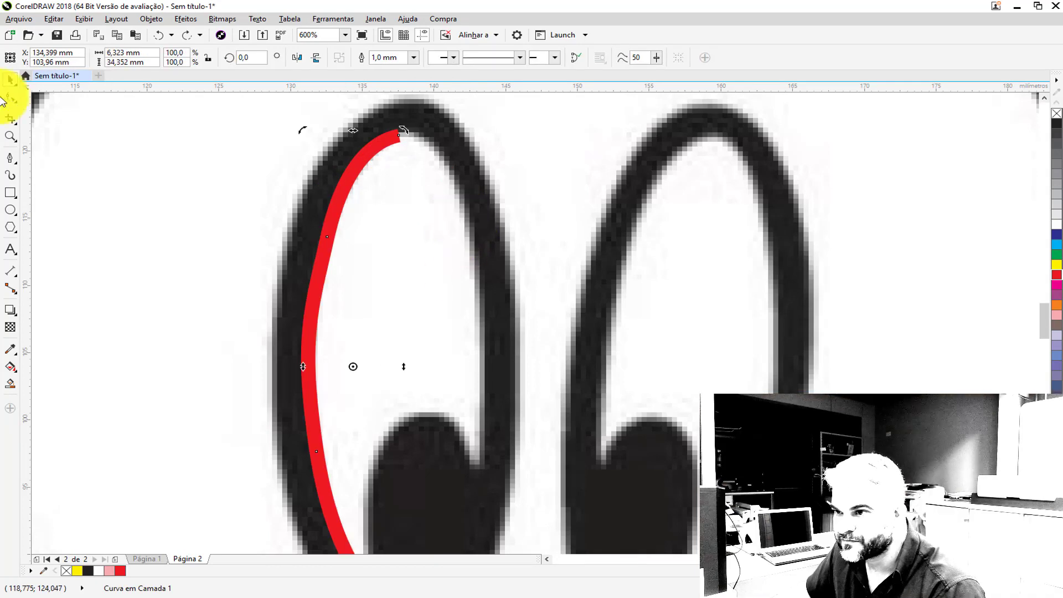
# Resume the path at its top node, trace down to the pupil and around the pupil's edge, and close it at the starting node.
pyautogui.click(10, 159)
pyautogui.moveTo(463, 214); pyautogui.dragTo(477, 254)
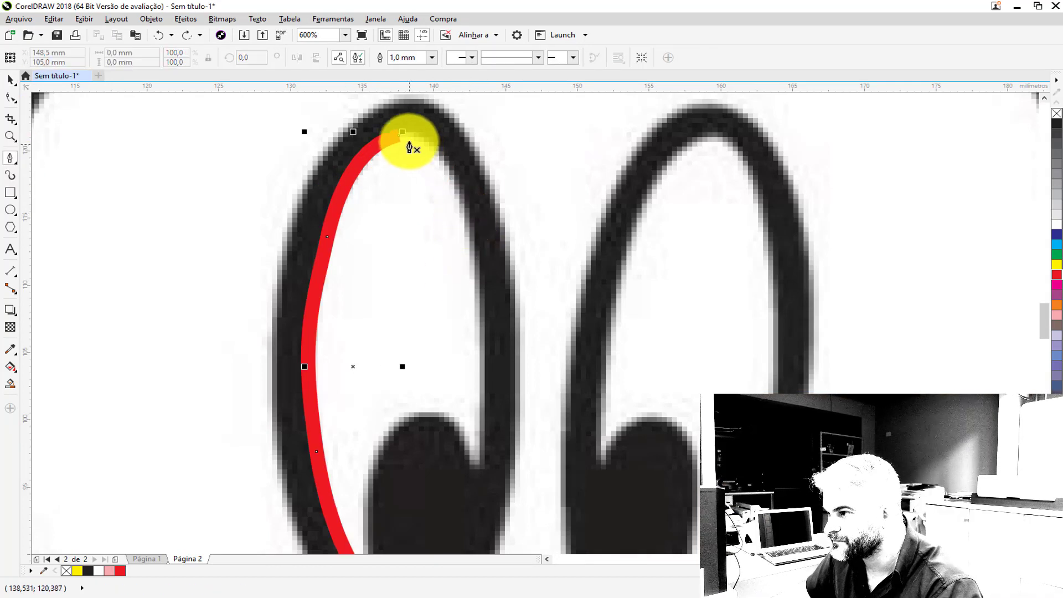
pyautogui.click(408, 147)
pyautogui.click(478, 468)
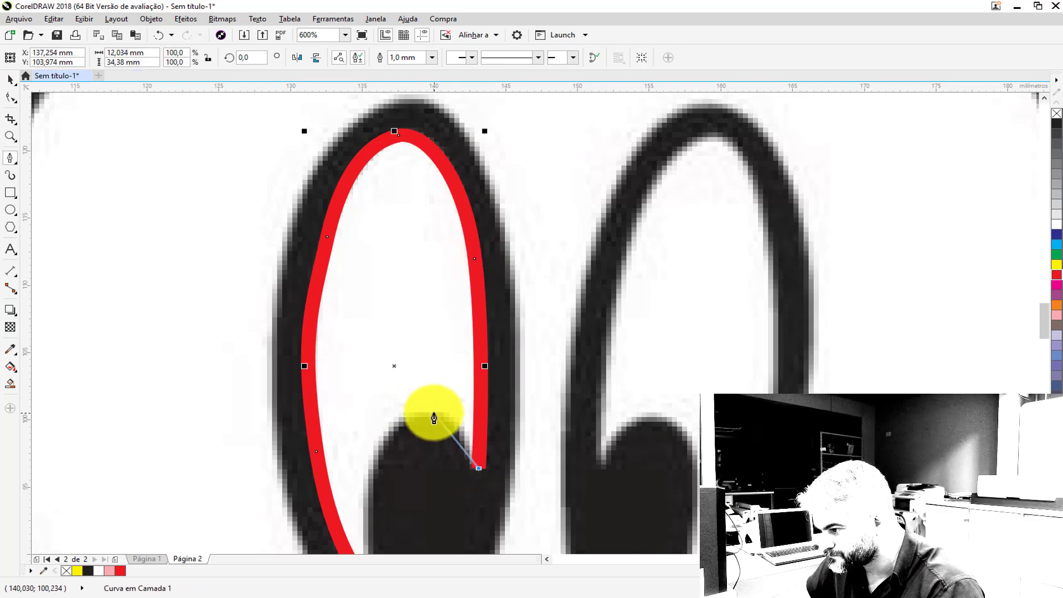
pyautogui.scroll(-2, 434, 418)
pyautogui.click(444, 307)
pyautogui.click(419, 399)
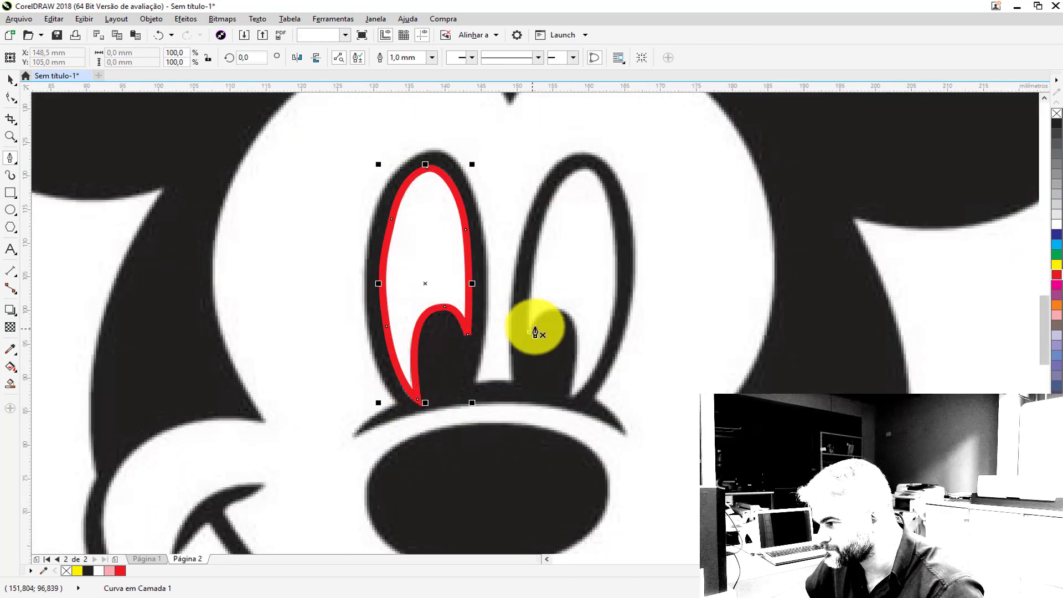
# Trace the white area of the right eye as a closed path around the pupil and along the eye's inner edge.
pyautogui.moveTo(560, 310); pyautogui.dragTo(573, 319)
pyautogui.moveTo(575, 366); pyautogui.dragTo(571, 382)
pyautogui.click(568, 394)
pyautogui.moveTo(618, 276); pyautogui.dragTo(547, 170)
pyautogui.moveTo(530, 332); pyautogui.dragTo(532, 185)
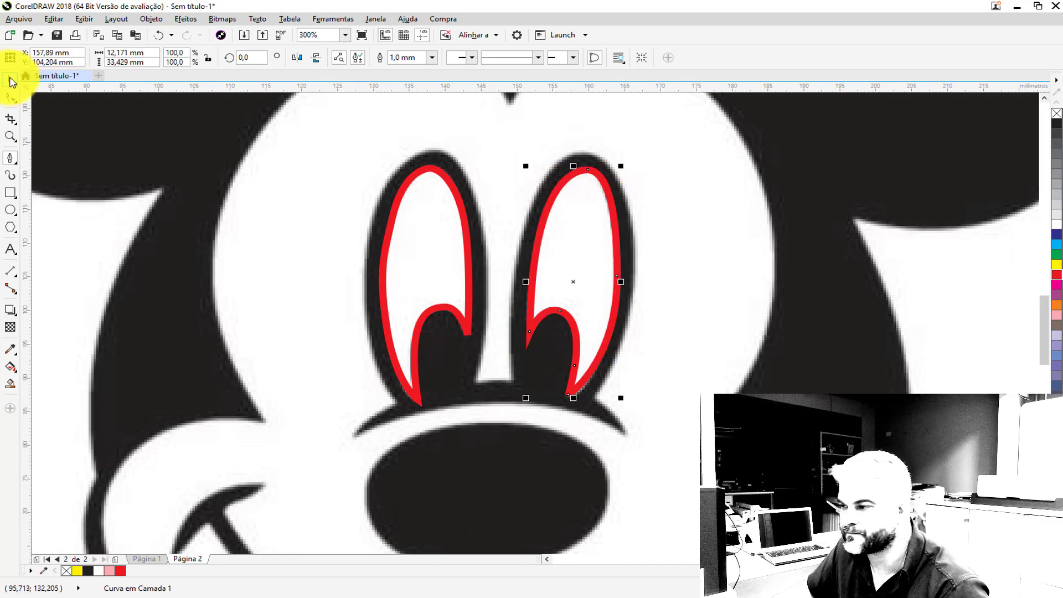
# Fill both traced eye interiors with white, remove their outlines and move them 200 mm right onto the assembled face.
pyautogui.click(10, 79)
pyautogui.keyDown('shift'); pyautogui.click(391, 214); pyautogui.keyUp('shift')
pyautogui.click(1057, 224)
pyautogui.rightClick(1056, 114)
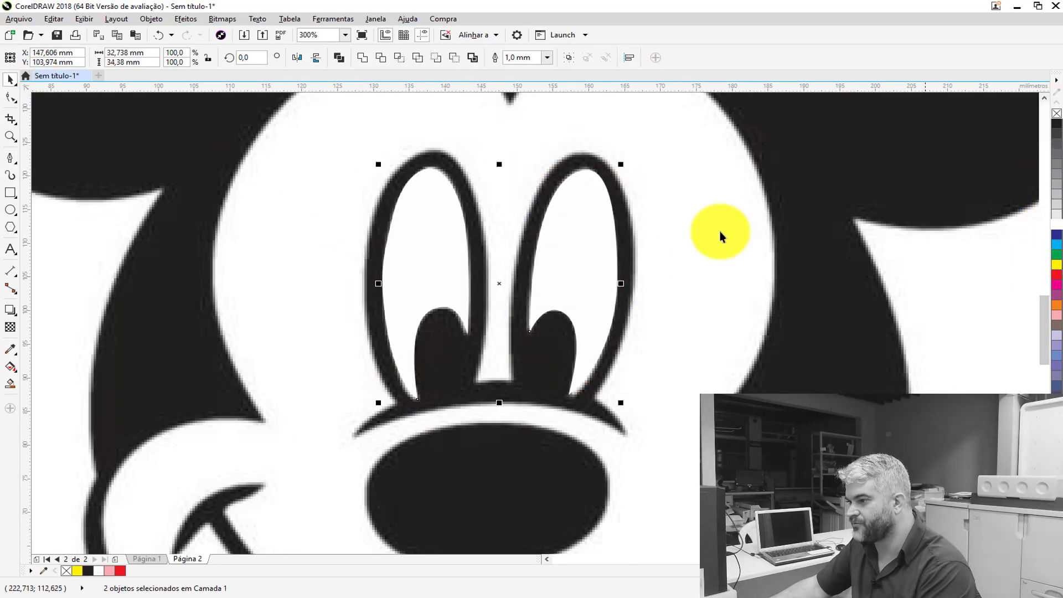
pyautogui.scroll(-5, 473, 363)
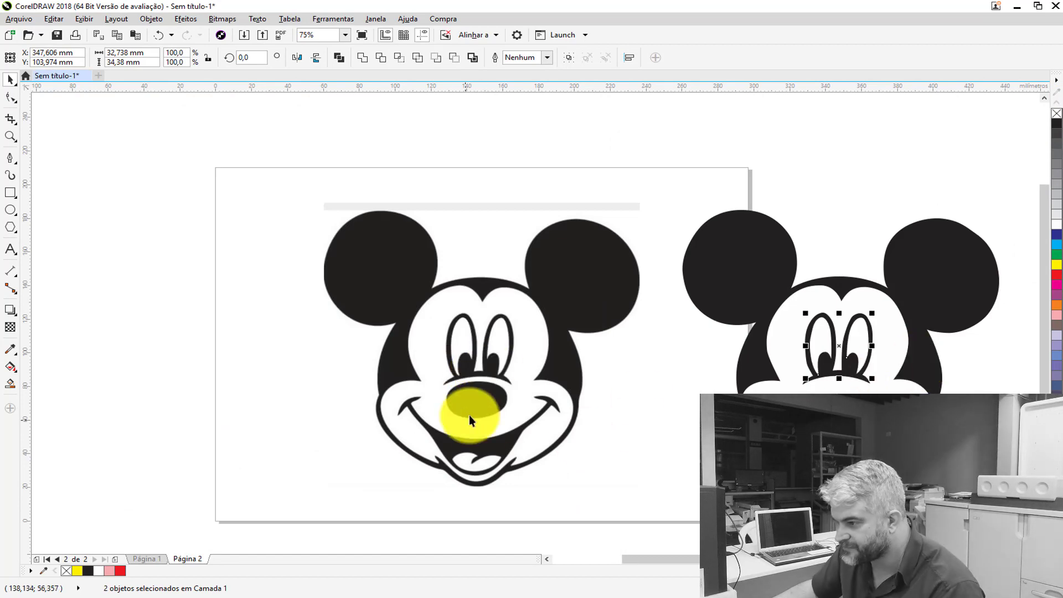
# Trace the oval nose with the Pen tool as a closed curve starting and ending at its top.
pyautogui.scroll(5, 471, 421)
pyautogui.click(11, 159)
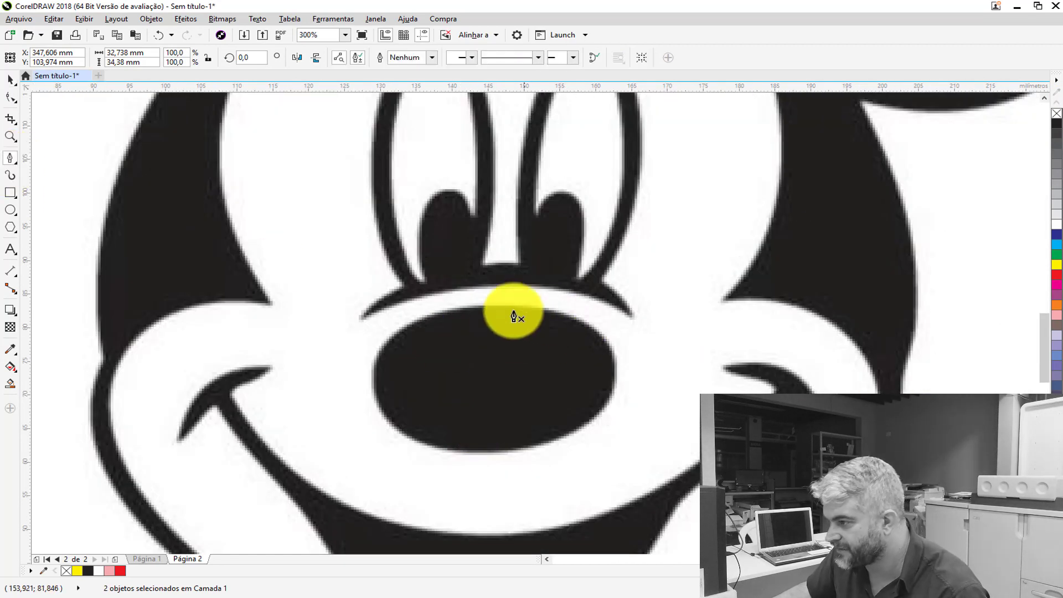
pyautogui.click(483, 303)
pyautogui.moveTo(614, 366); pyautogui.dragTo(617, 395)
pyautogui.moveTo(496, 453); pyautogui.dragTo(413, 451)
pyautogui.moveTo(371, 382); pyautogui.dragTo(366, 336)
pyautogui.click(486, 305)
# Fill the nose curve with black, remove its outline and move it 200 mm right onto the assembled face.
pyautogui.click(11, 83)
pyautogui.click(1057, 124)
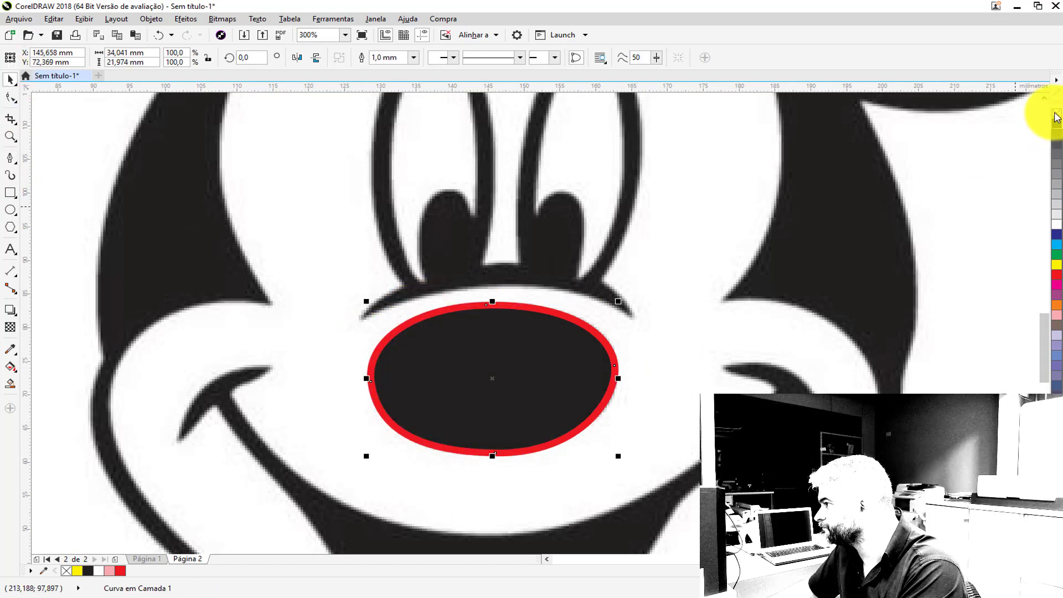
pyautogui.rightClick(1057, 114)
pyautogui.scroll(-2, 445, 182)
pyautogui.press('Right')
# Trace the crease at the smile's left end with the Pen tool, around both tips to the corner where the upper mouth line begins.
pyautogui.scroll(3, 401, 219)
pyautogui.click(9, 158)
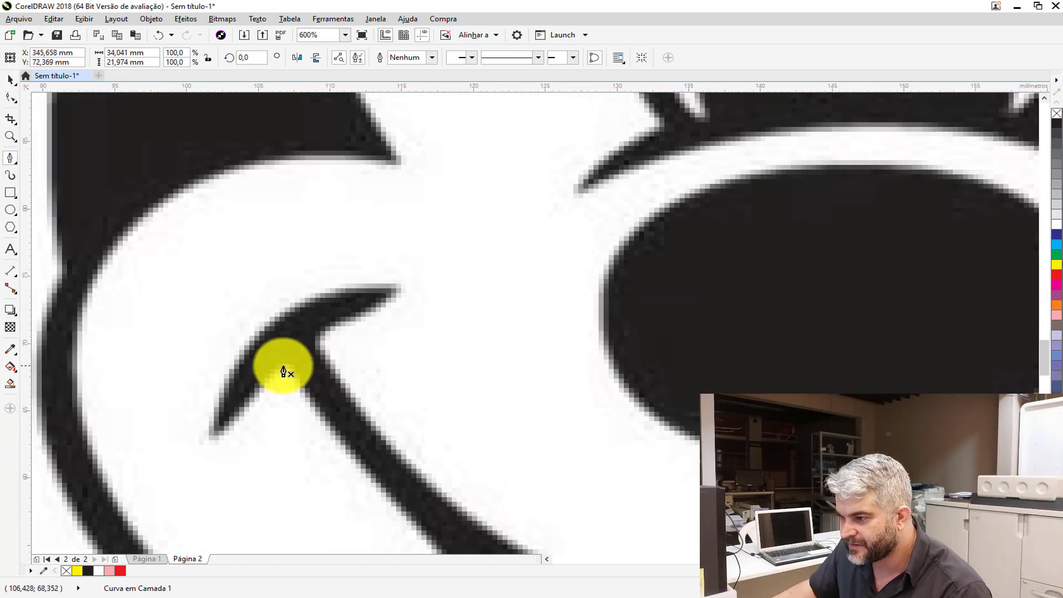
pyautogui.moveTo(266, 381); pyautogui.dragTo(232, 417)
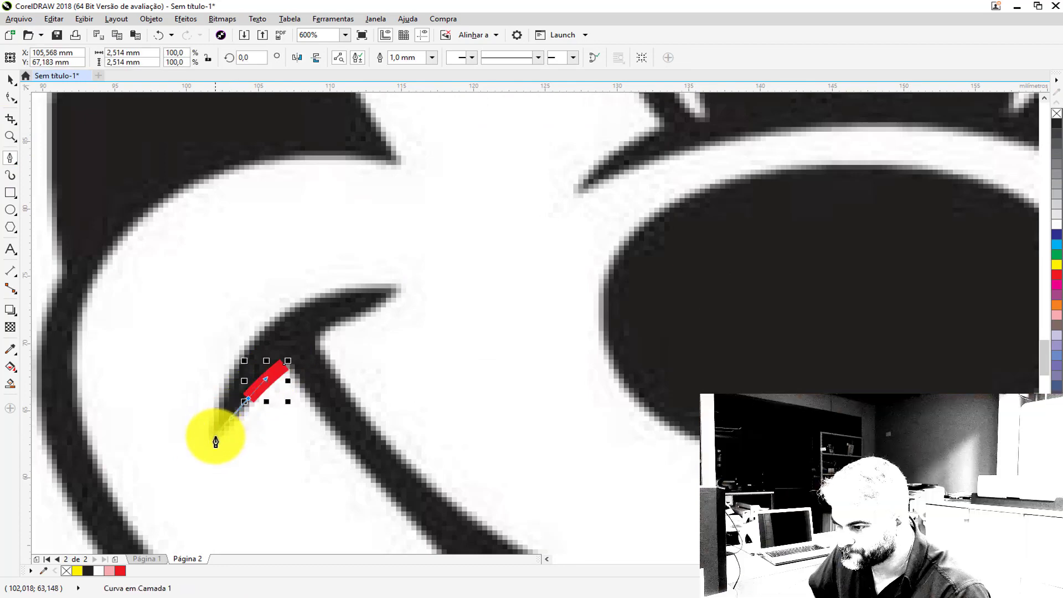
pyautogui.click(216, 436)
pyautogui.moveTo(274, 321); pyautogui.dragTo(324, 284)
pyautogui.click(396, 288)
pyautogui.click(317, 338)
# Continue the path along the upper mouth line beneath the nose to the corner at the smile's right crease.
pyautogui.scroll(-2, 319, 338)
pyautogui.scroll(1, 380, 416)
pyautogui.moveTo(457, 399); pyautogui.dragTo(499, 404)
pyautogui.moveTo(581, 403); pyautogui.dragTo(712, 340)
pyautogui.hotkey('ctrl', 'z')
pyautogui.click(802, 259)
pyautogui.scroll(1, 780, 243)
pyautogui.moveTo(718, 228); pyautogui.dragTo(767, 229)
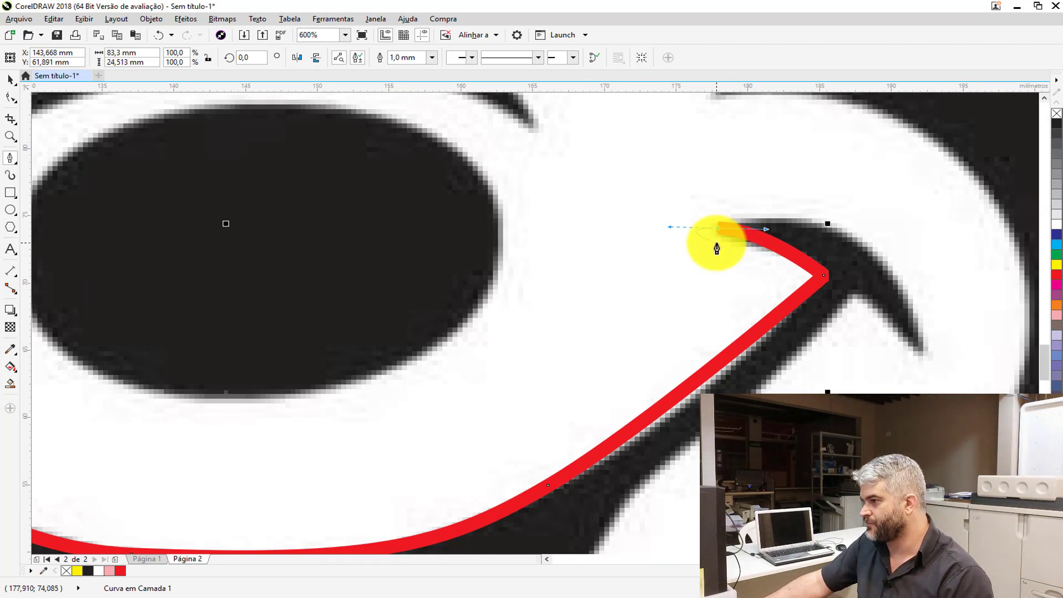
pyautogui.hotkey('ctrl', 'z')
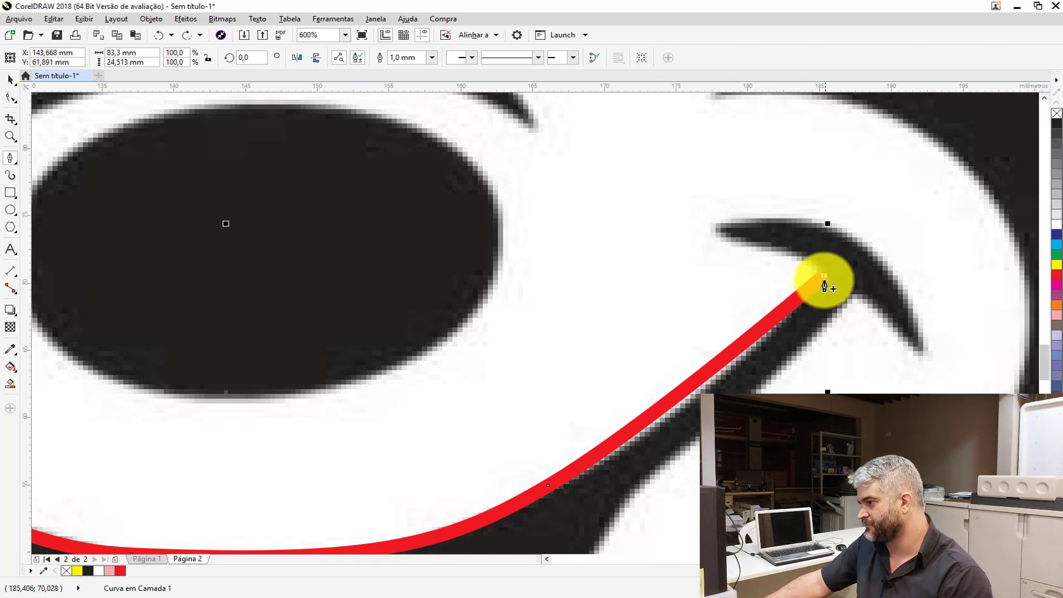
# Resume the path at the right corner, trace the crease's lower edge to its left tip and make that end node a corner.
pyautogui.click(822, 276)
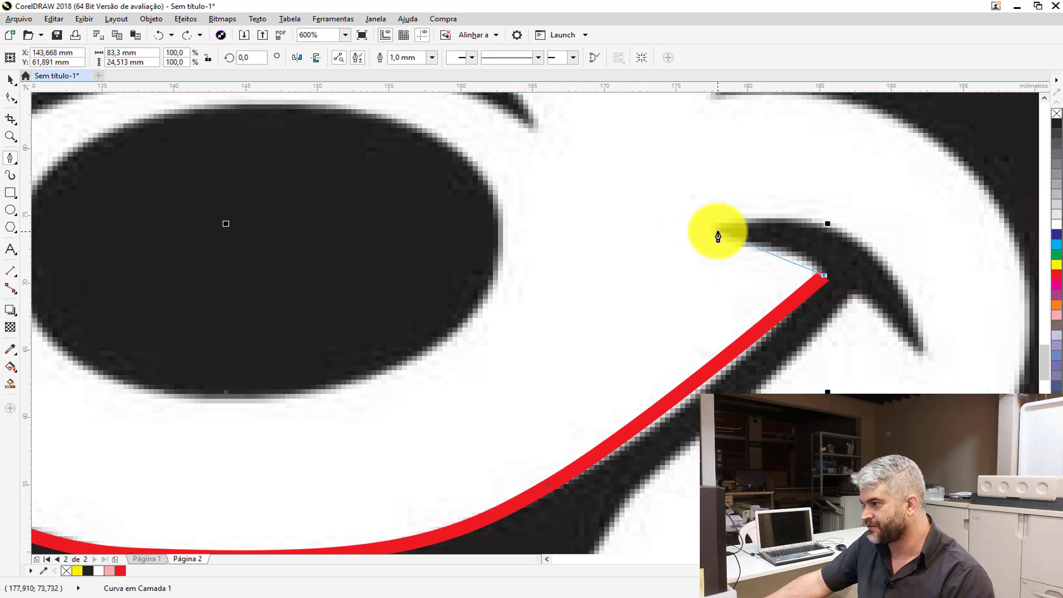
pyautogui.moveTo(701, 232); pyautogui.dragTo(641, 221)
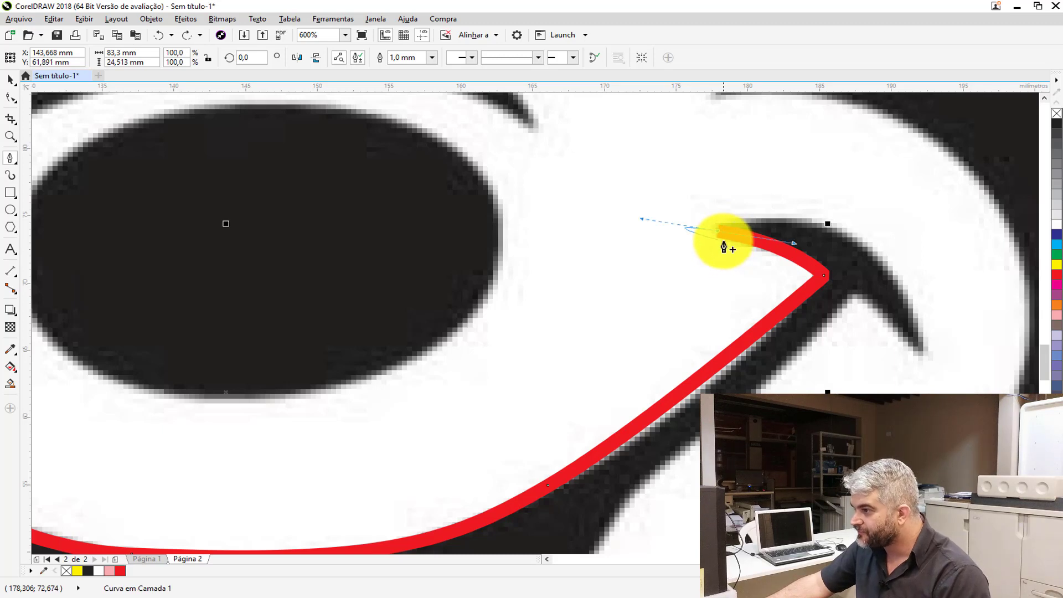
pyautogui.click(718, 231)
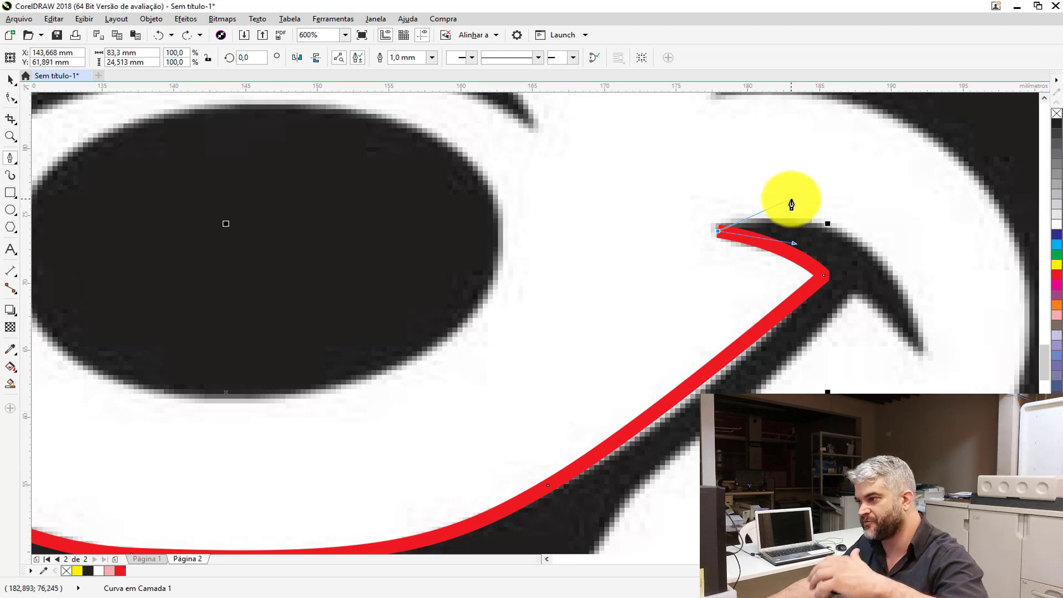
# Trace the right smile crease's outer edge to its lower tip and back beneath to the mouth junction, ending in a corner node.
pyautogui.moveTo(859, 241)
pyautogui.mouseDown()
pyautogui.moveTo(933, 294)
pyautogui.moveTo(934, 283)
pyautogui.mouseUp()
pyautogui.click(920, 356)
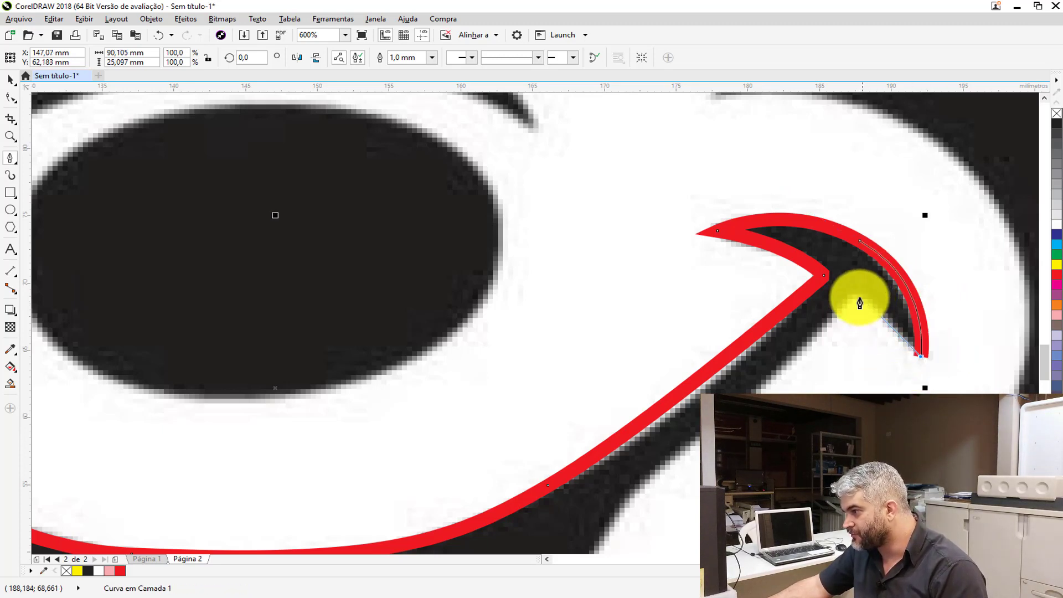
pyautogui.moveTo(854, 295); pyautogui.dragTo(802, 268)
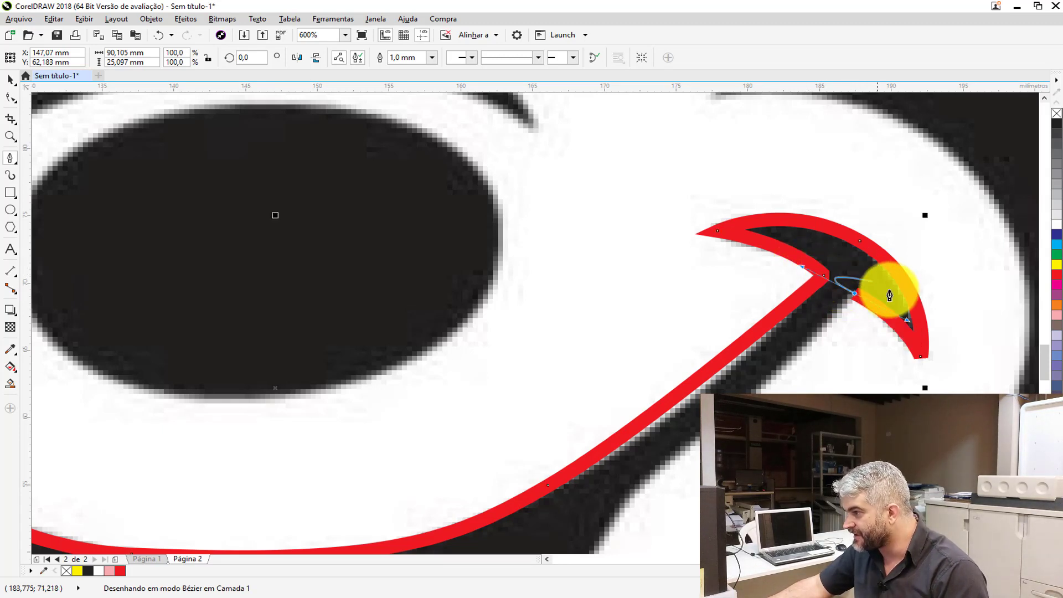
pyautogui.click(856, 295)
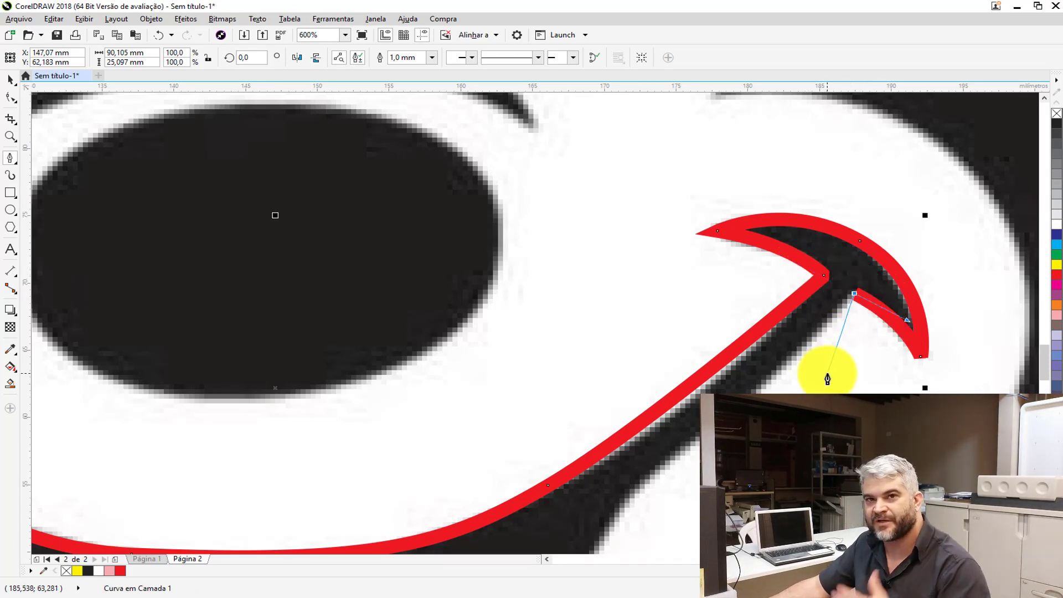
# Continue the path down the mouth's right side and around the bottom curve beneath the tongue.
pyautogui.scroll(-3, 791, 339)
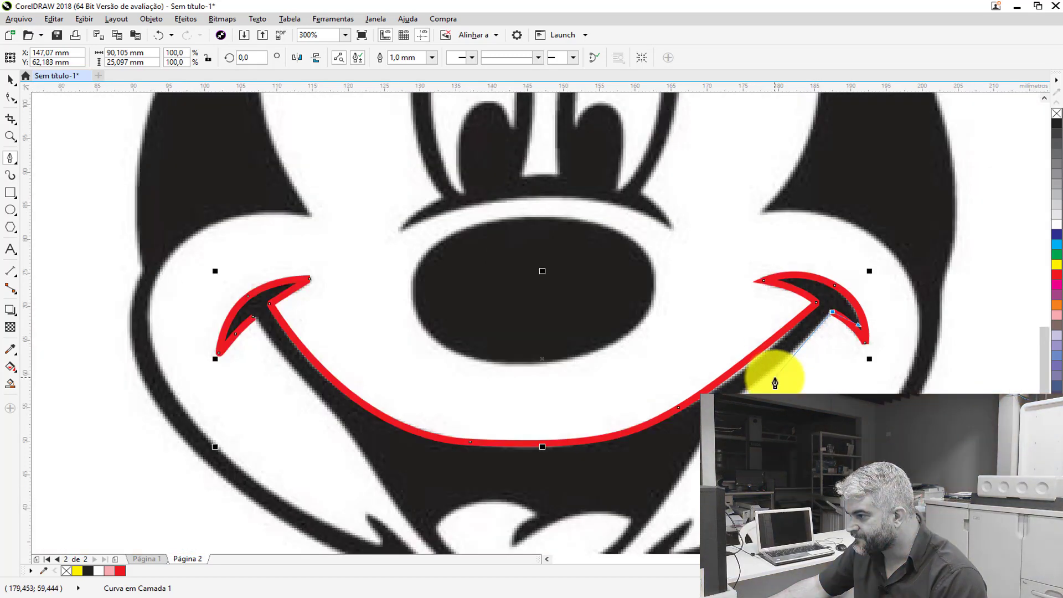
pyautogui.scroll(3, 775, 363)
pyautogui.scroll(-3, 743, 284)
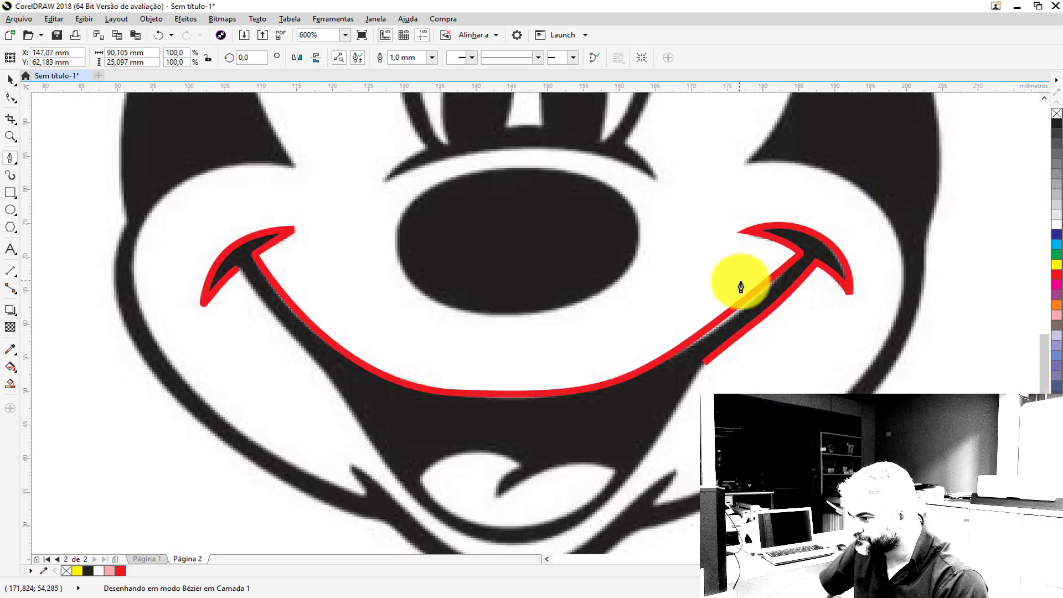
pyautogui.scroll(3, 586, 443)
pyautogui.click(587, 444)
pyautogui.moveTo(374, 489); pyautogui.dragTo(304, 476)
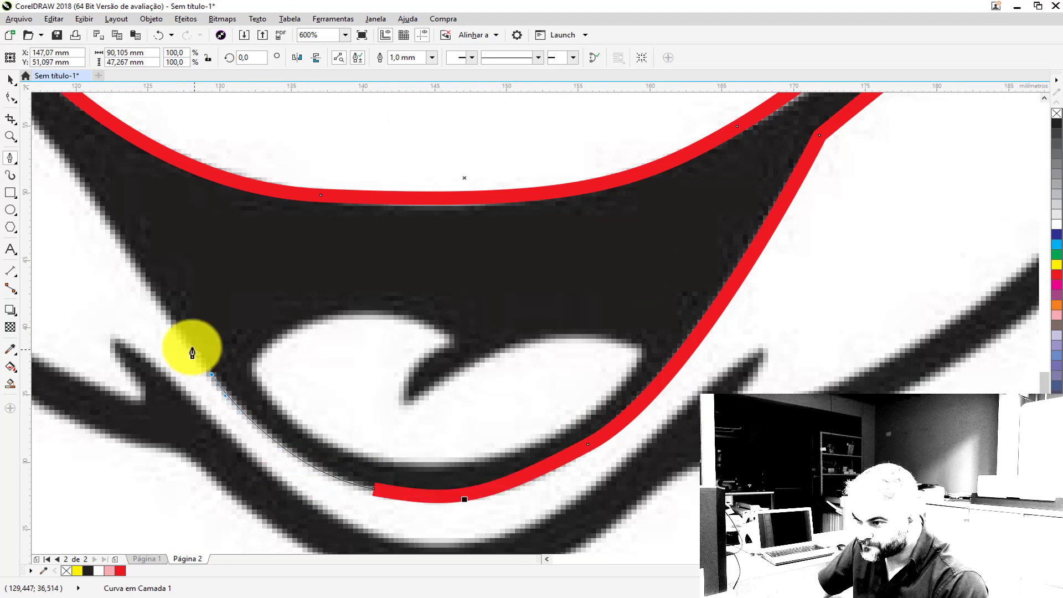
# Trace the mouth's left side up to the left crease and close the path at its starting node.
pyautogui.scroll(-3, 193, 348)
pyautogui.scroll(3, 166, 309)
pyautogui.moveTo(288, 391); pyautogui.dragTo(160, 241)
pyautogui.click(130, 203)
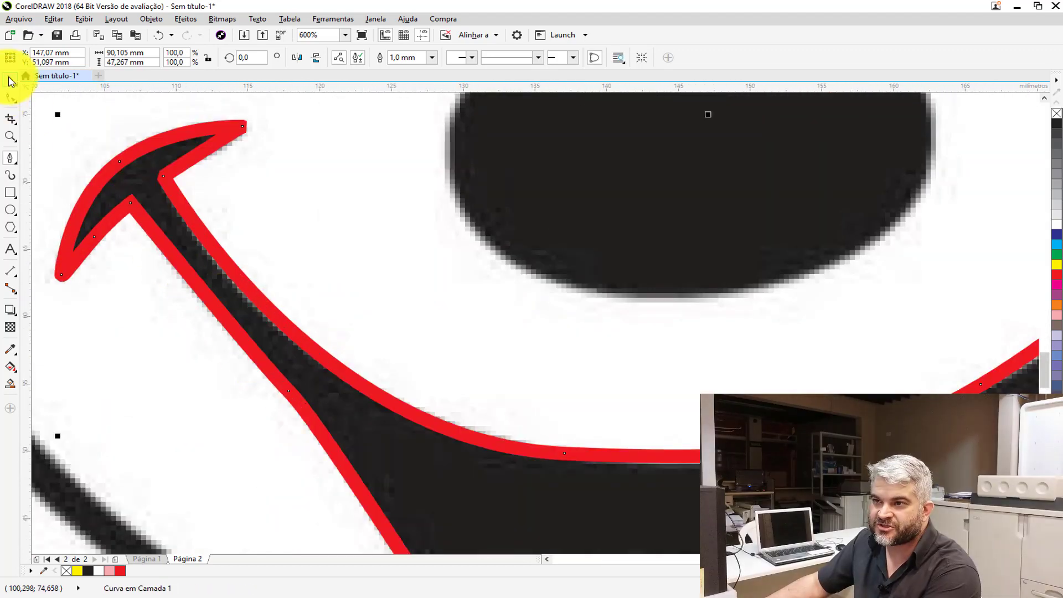
# Fill the mouth curve with black, remove its outline and move it 200 mm right onto the assembled face.
pyautogui.click(10, 81)
pyautogui.scroll(-4, 154, 237)
pyautogui.scroll(1, 131, 256)
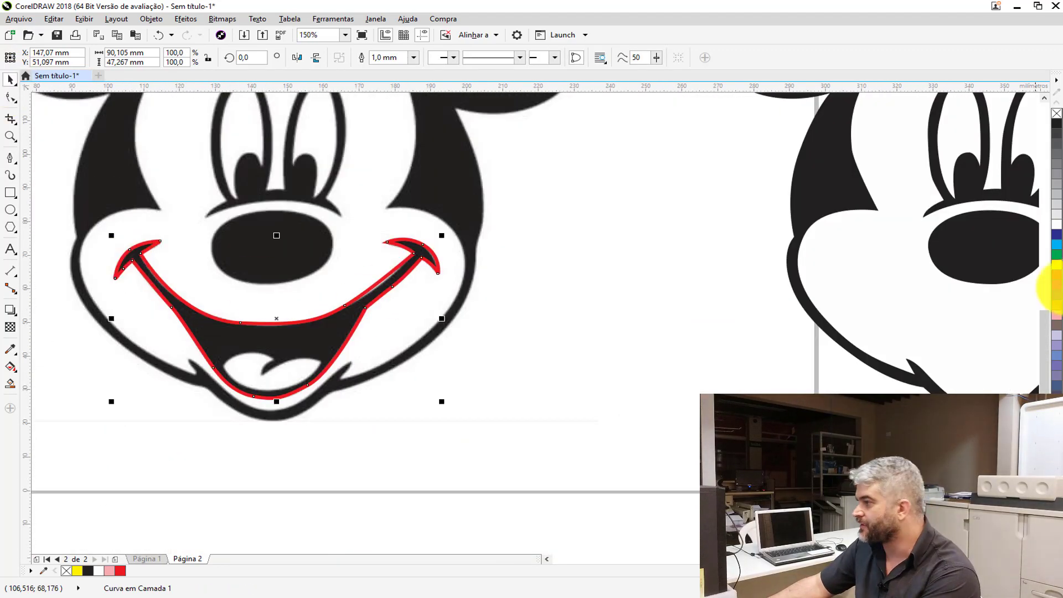
pyautogui.click(1057, 125)
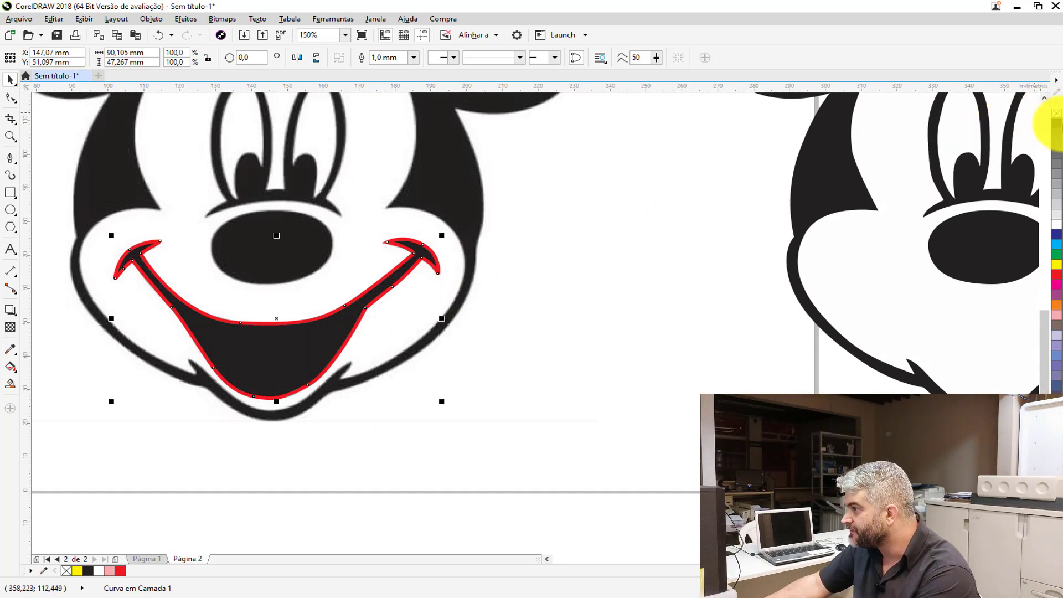
pyautogui.rightClick(1057, 117)
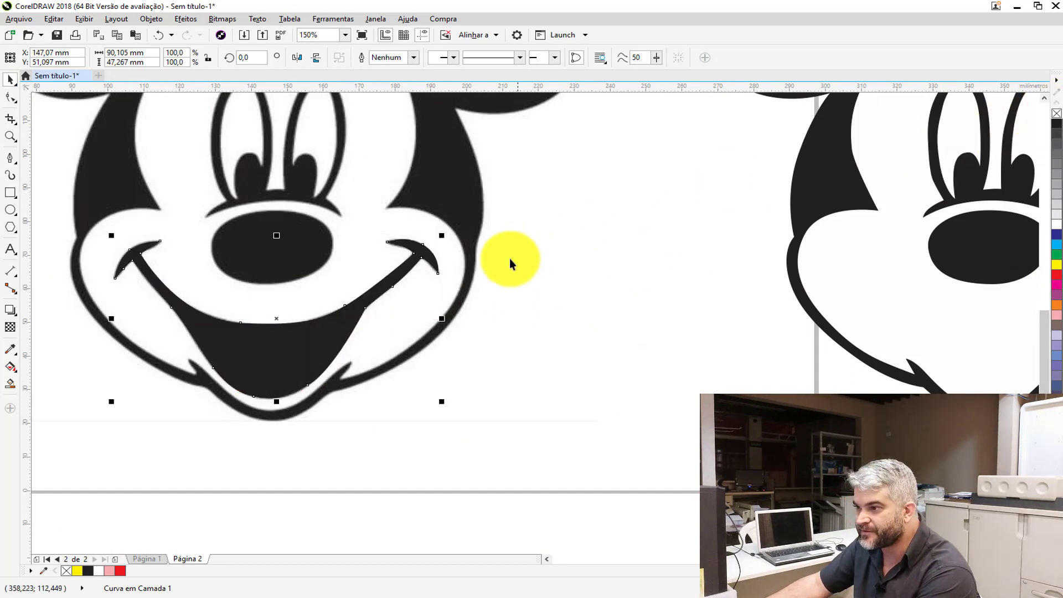
pyautogui.scroll(-2, 510, 258)
pyautogui.moveTo(381, 321); pyautogui.dragTo(740, 343)
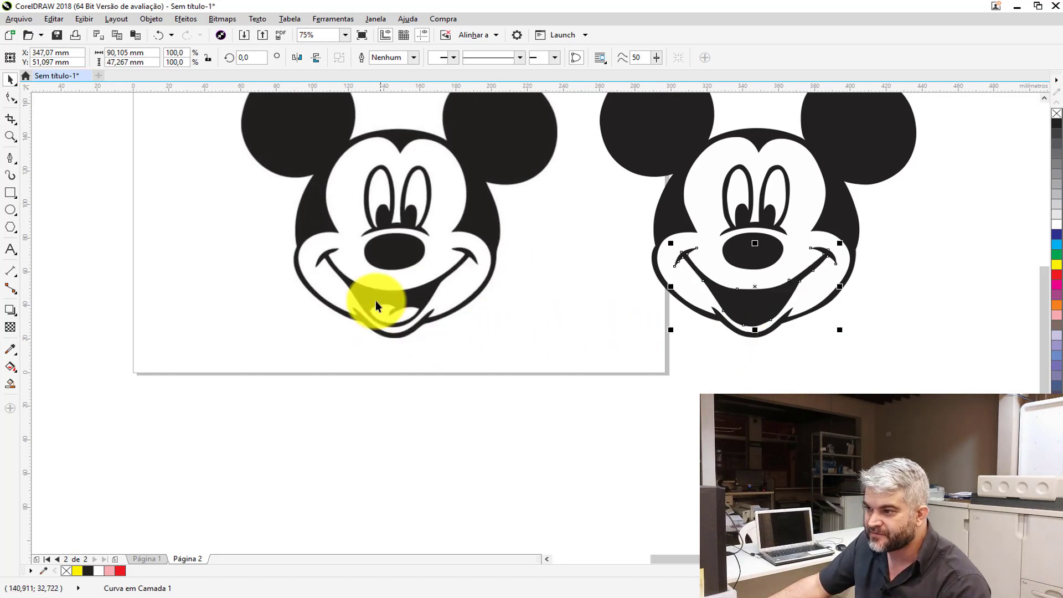
# Trace the tongue with the Pen tool from its left corner along the bottom edge and back over the right lobe to the central notch.
pyautogui.scroll(4, 376, 301)
pyautogui.scroll(2, 433, 327)
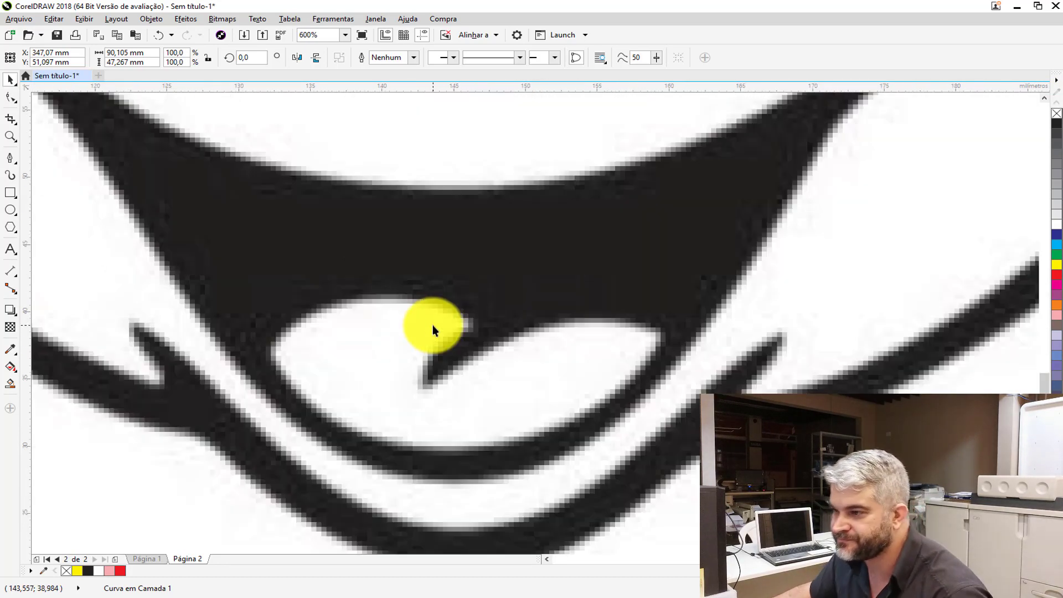
pyautogui.click(10, 159)
pyautogui.click(268, 352)
pyautogui.moveTo(416, 447); pyautogui.dragTo(520, 451)
pyautogui.moveTo(619, 389); pyautogui.dragTo(643, 369)
pyautogui.click(657, 330)
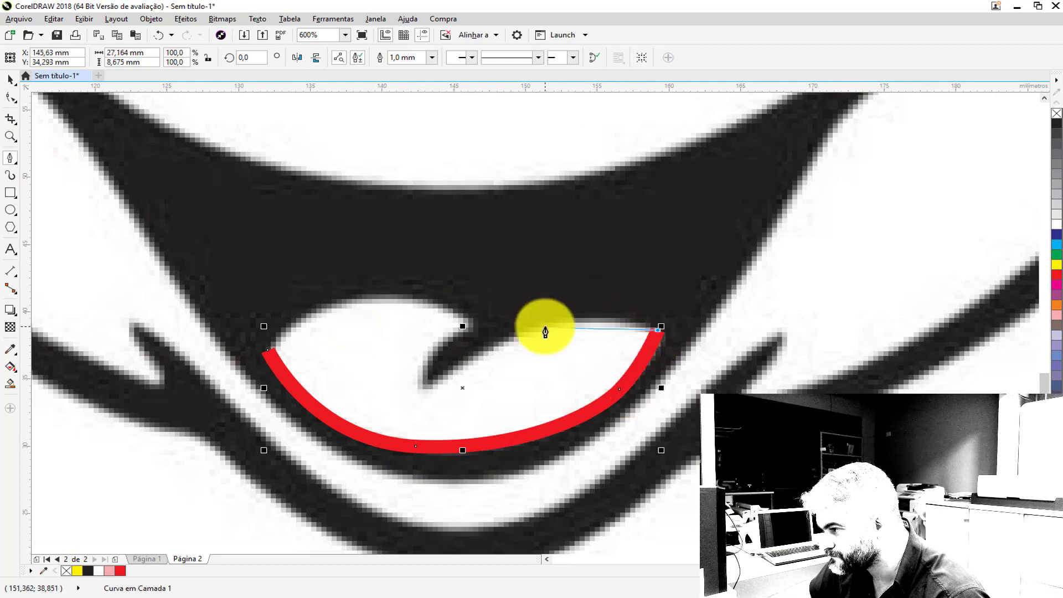
pyautogui.click(422, 390)
pyautogui.moveTo(543, 326); pyautogui.dragTo(453, 327)
pyautogui.click(474, 322)
pyautogui.moveTo(375, 297); pyautogui.dragTo(305, 300)
pyautogui.hotkey('ctrl', 'z')
pyautogui.click(268, 351)
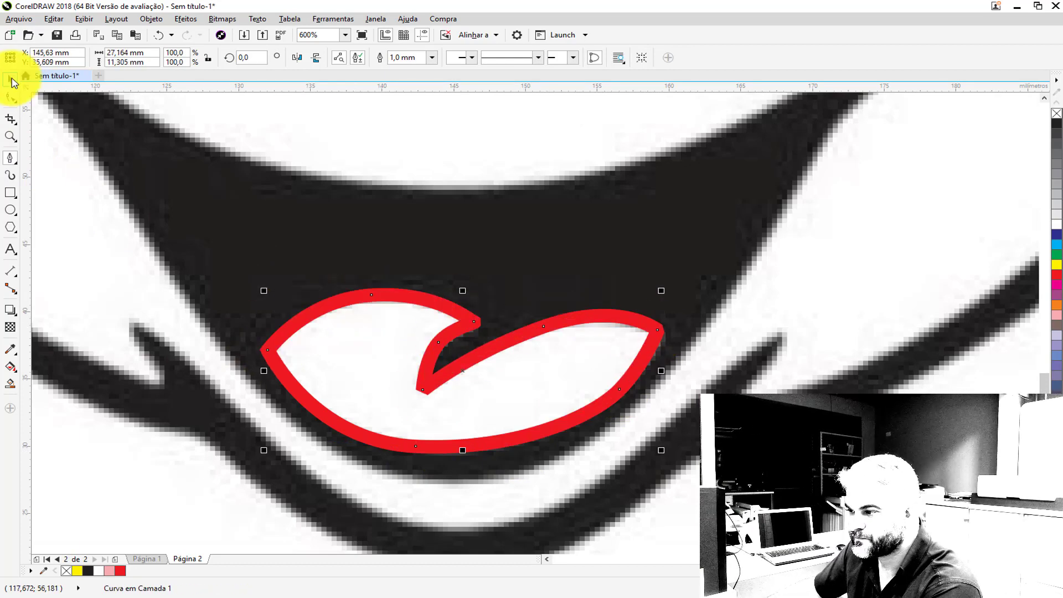
pyautogui.click(12, 81)
pyautogui.hotkey('ctrl', 'z')
pyautogui.hotkey('ctrl', 'z')
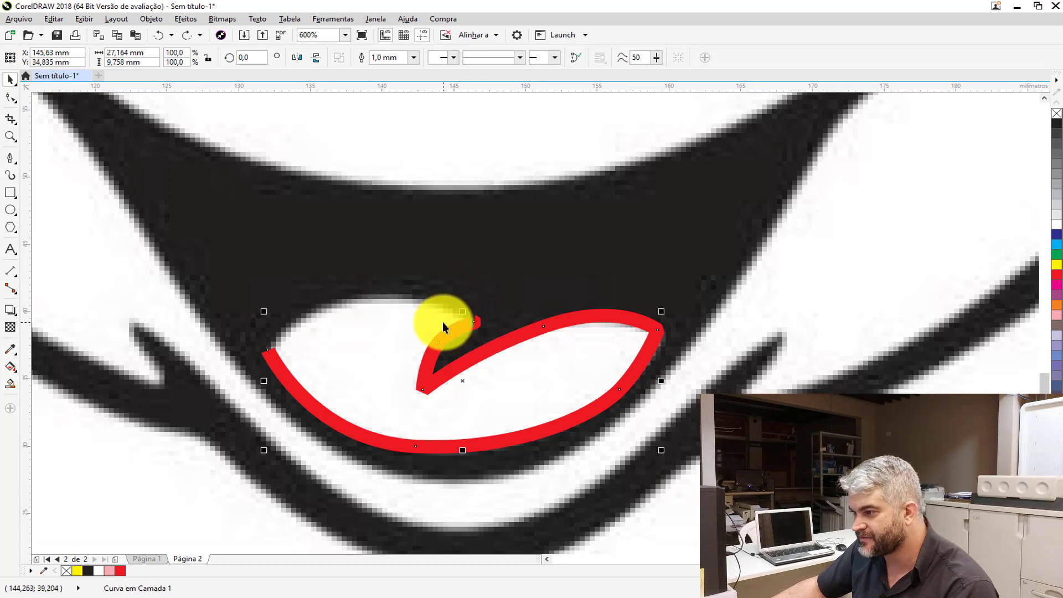
pyautogui.hotkey('ctrl', 'z')
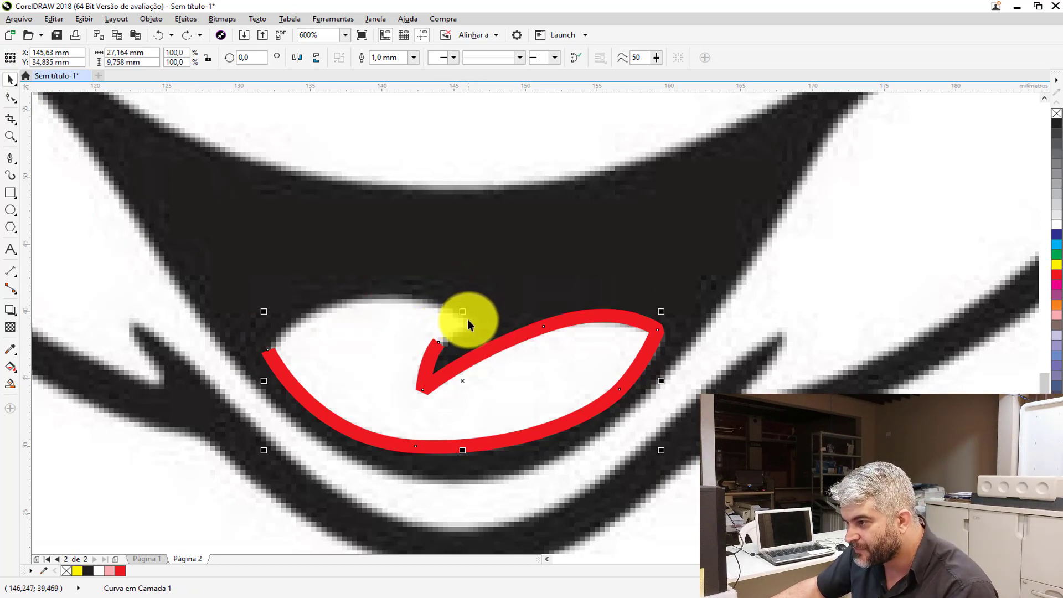
pyautogui.hotkey('ctrl', 'z')
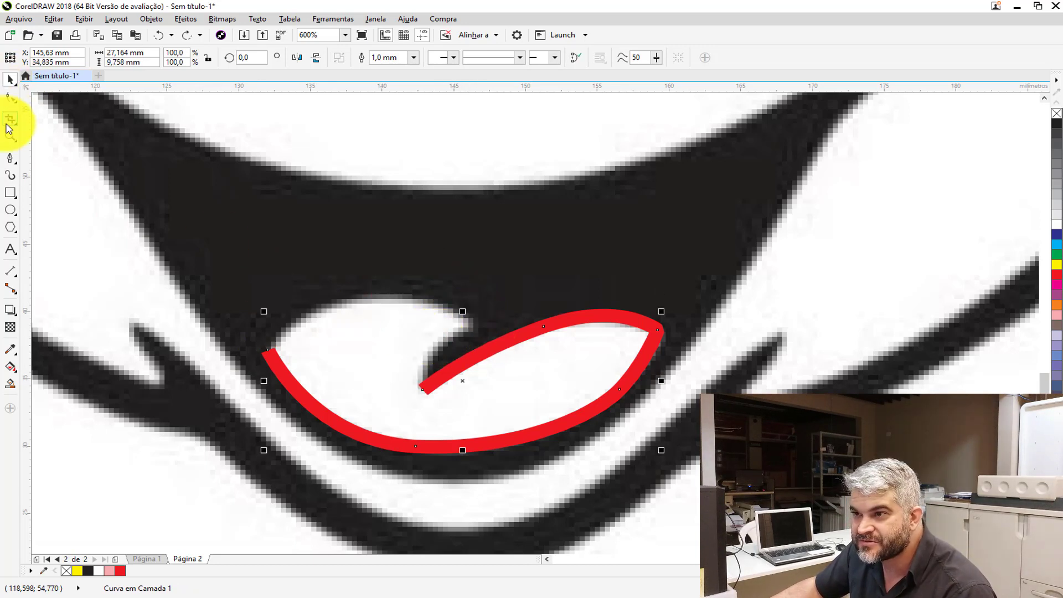
# Resume the tongue path at the notch's lower tip, trace the notch and left lobe's upper edge, and close it at the left corner.
pyautogui.click(11, 159)
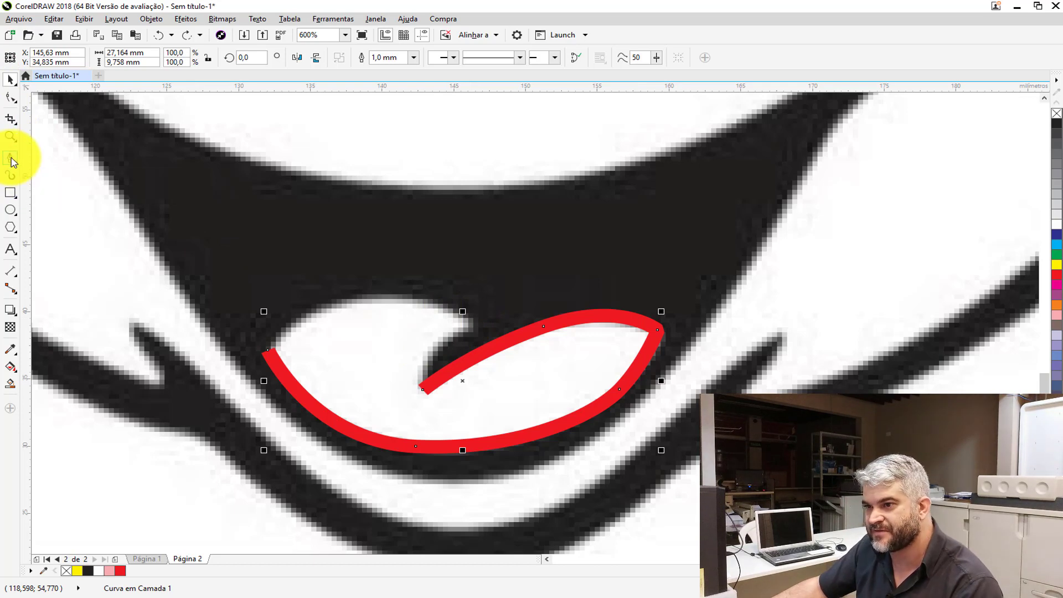
pyautogui.click(422, 389)
pyautogui.click(472, 322)
pyautogui.click(270, 357)
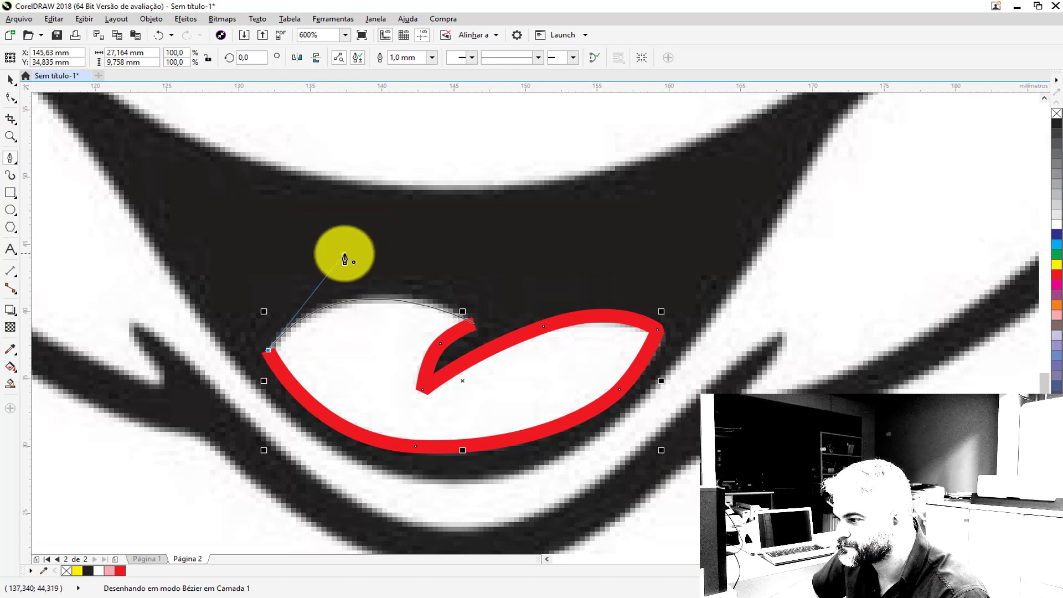
# Fill the tongue curve with red, remove its outline, move it 200 mm right into the assembled mouth and deselect it.
pyautogui.click(11, 79)
pyautogui.scroll(-6, 323, 327)
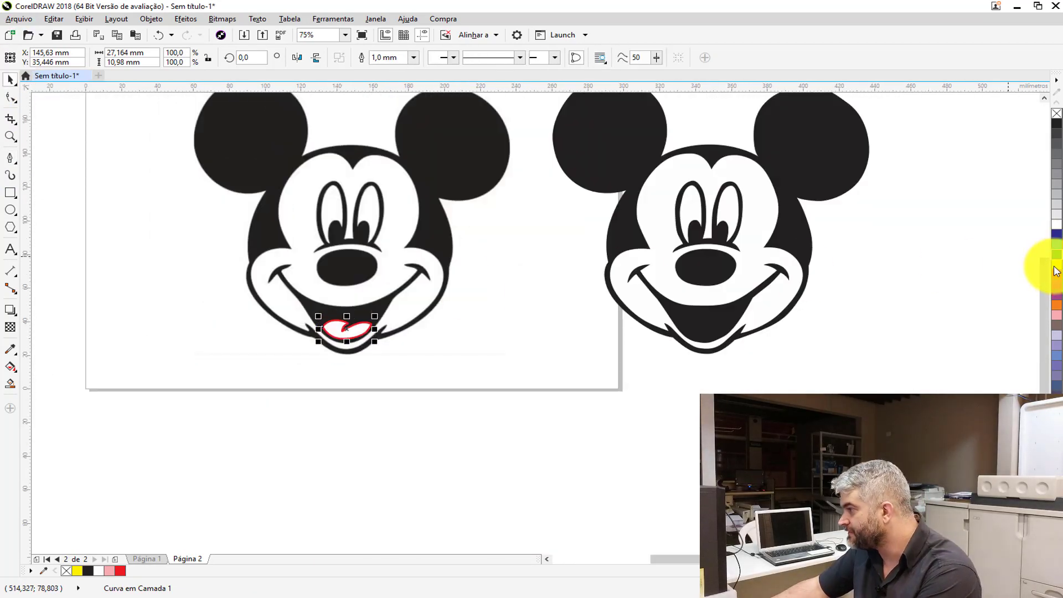
pyautogui.click(1058, 277)
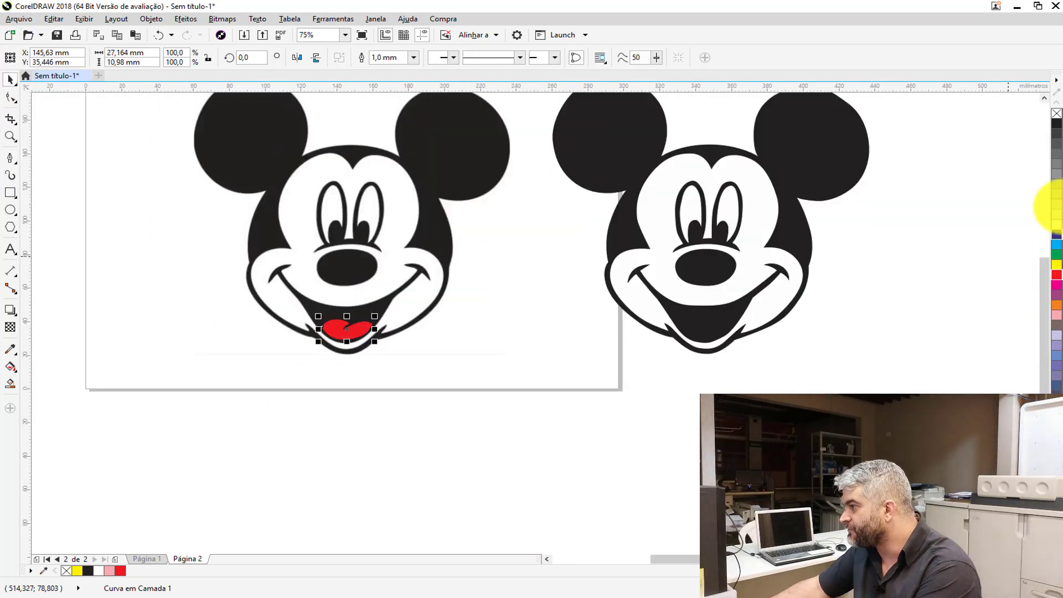
pyautogui.rightClick(1057, 114)
pyautogui.press('Right')
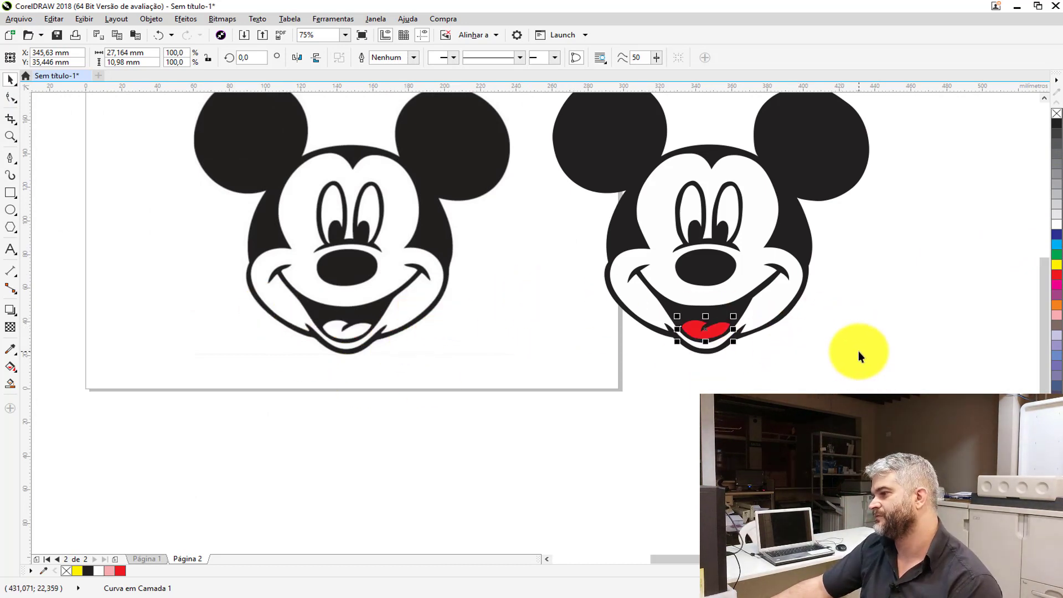
pyautogui.click(859, 354)
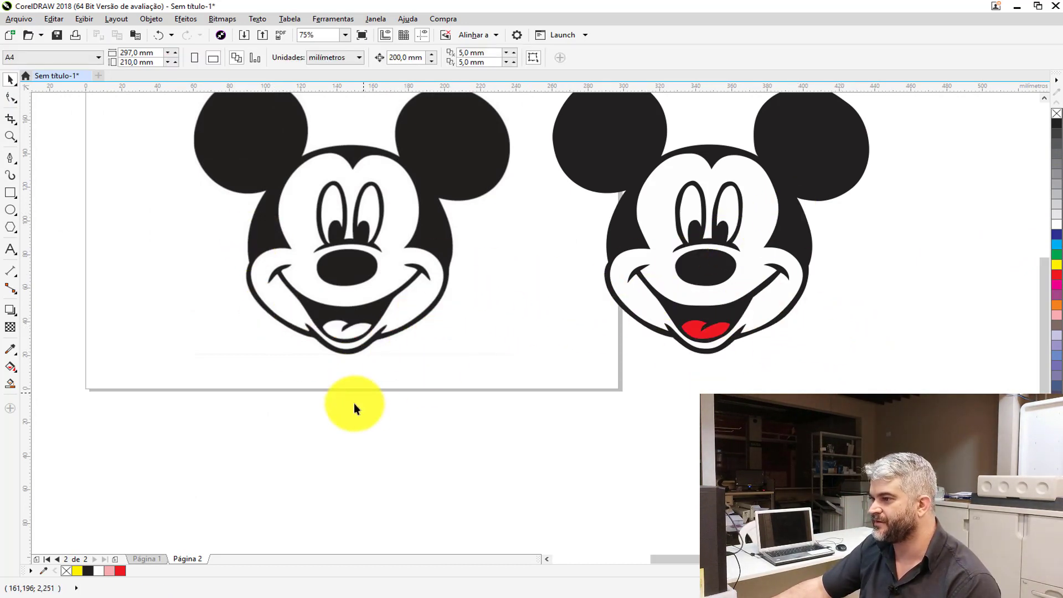
# Fill the assembled face's white skin curve with a light peach shade chosen from the pink swatch's tints, and deselect it.
pyautogui.scroll(-2, 354, 403)
pyautogui.scroll(2, 530, 314)
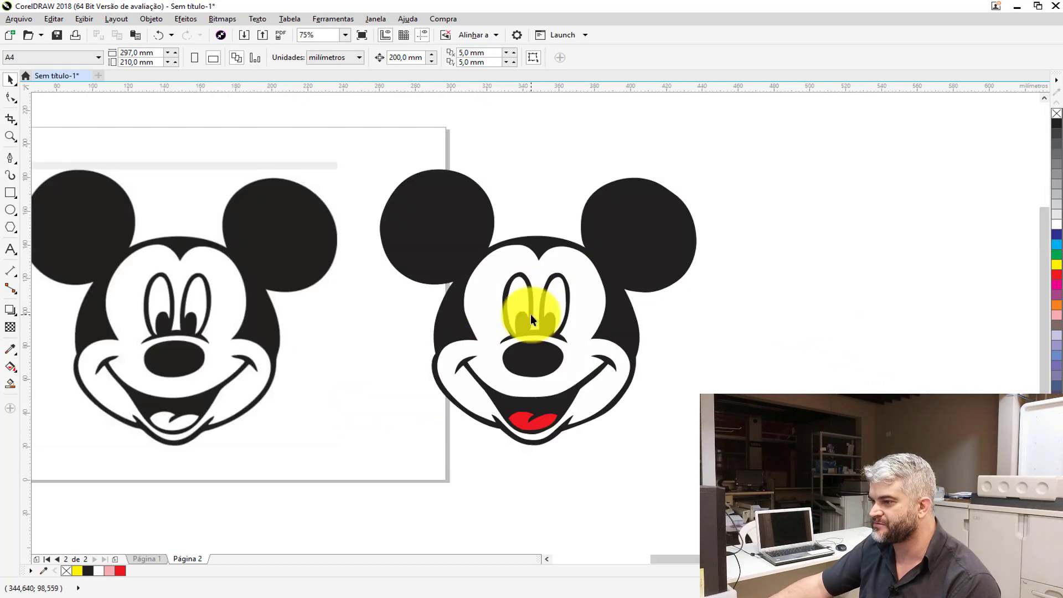
pyautogui.click(480, 281)
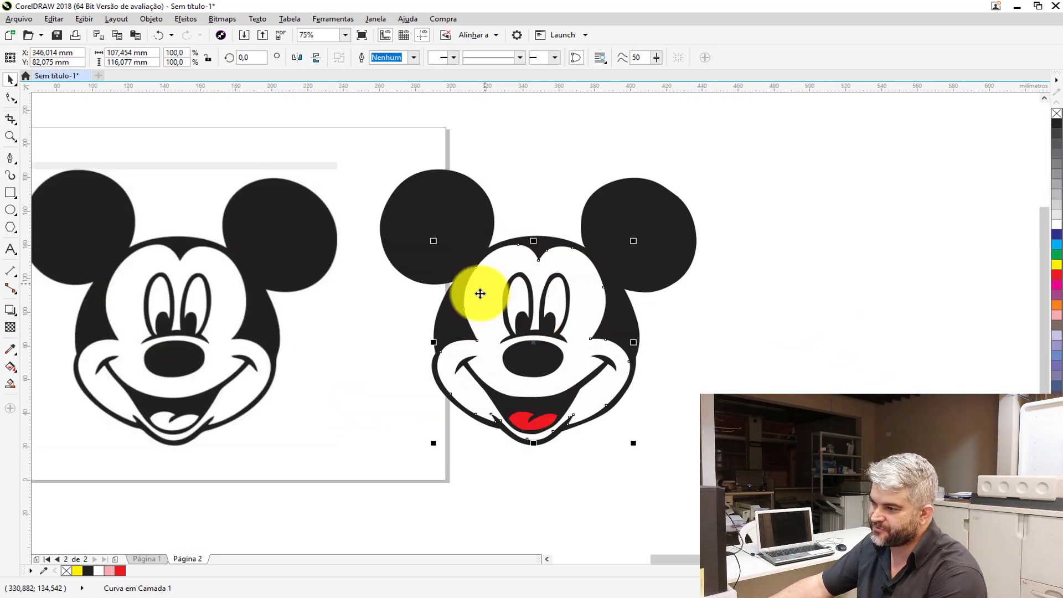
pyautogui.click(1058, 320)
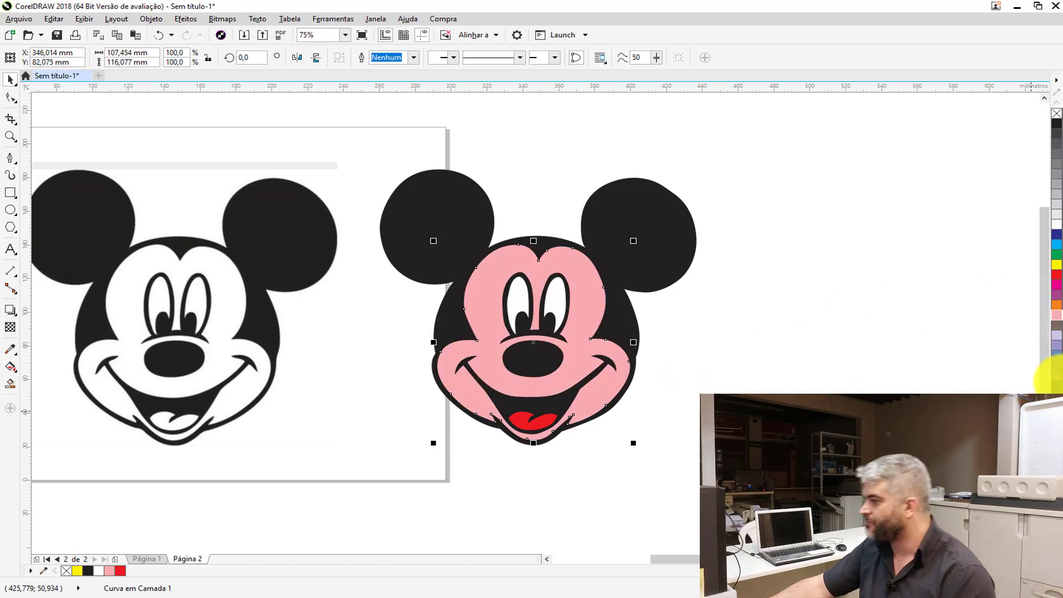
pyautogui.click(1054, 322)
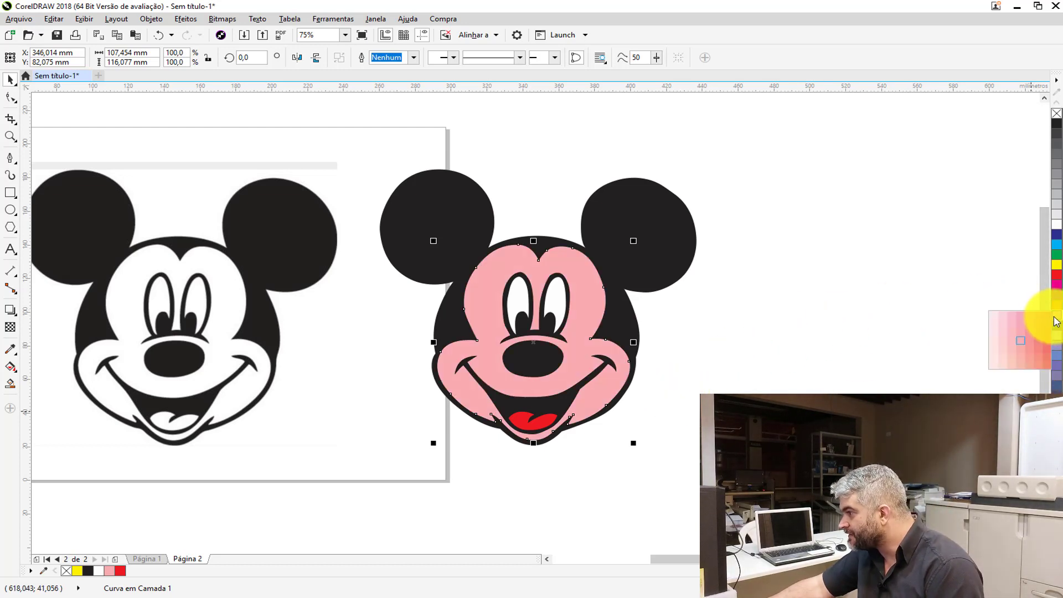
pyautogui.click(1011, 365)
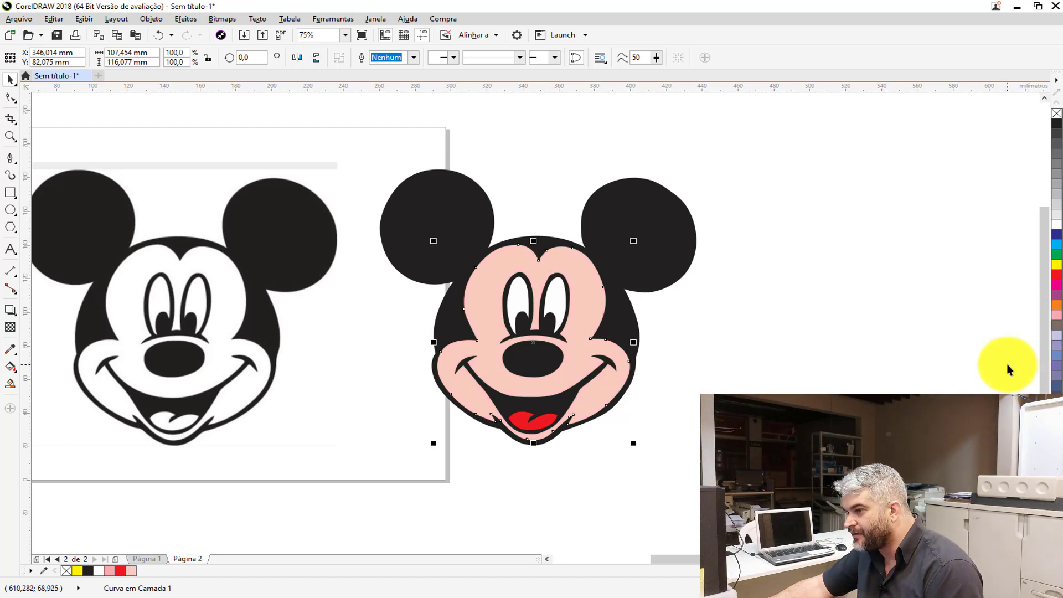
pyautogui.click(755, 356)
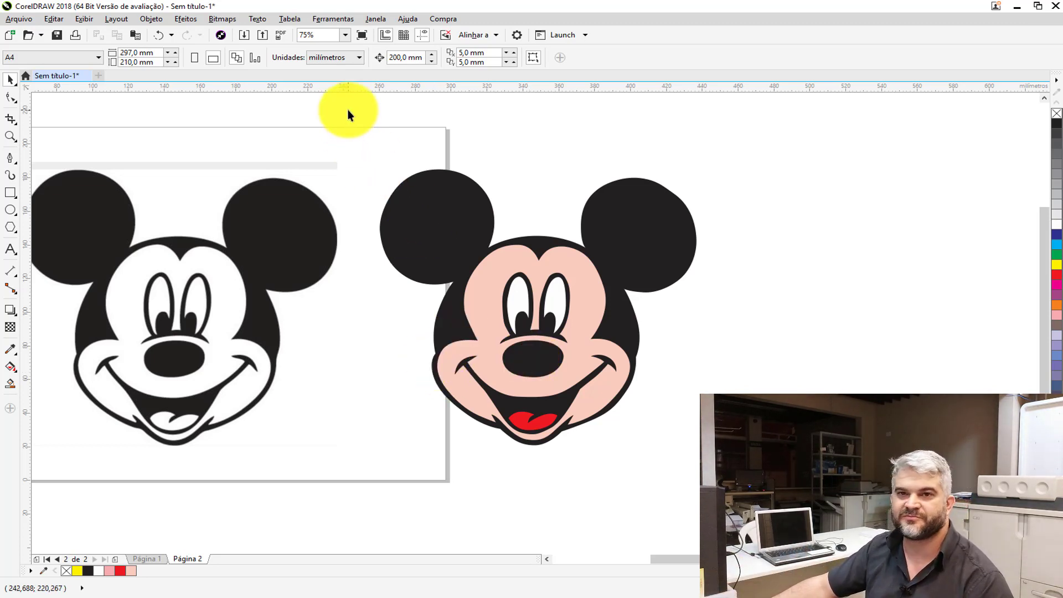
# Select all curves of the coloured face and switch to the Aramado (wireframe) view to inspect the traced contours.
pyautogui.moveTo(348, 110); pyautogui.dragTo(803, 479)
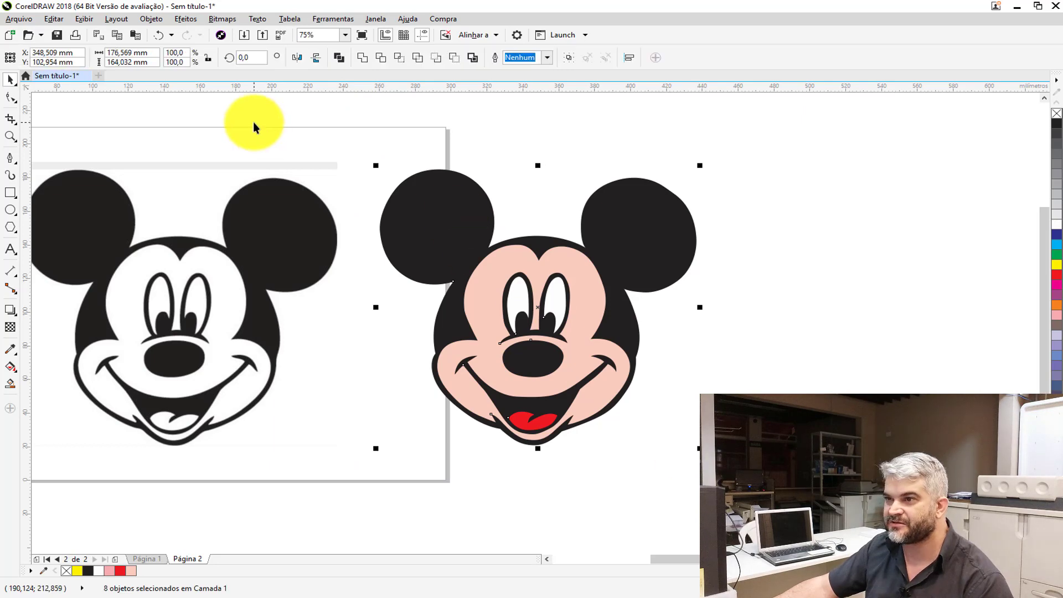
pyautogui.click(52, 19)
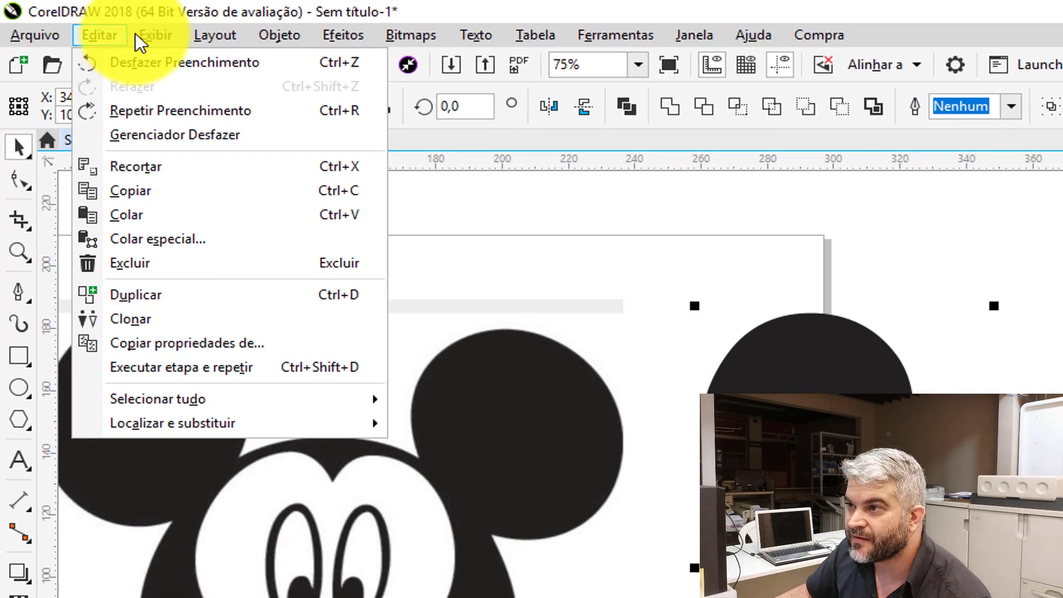
pyautogui.moveTo(83, 22)
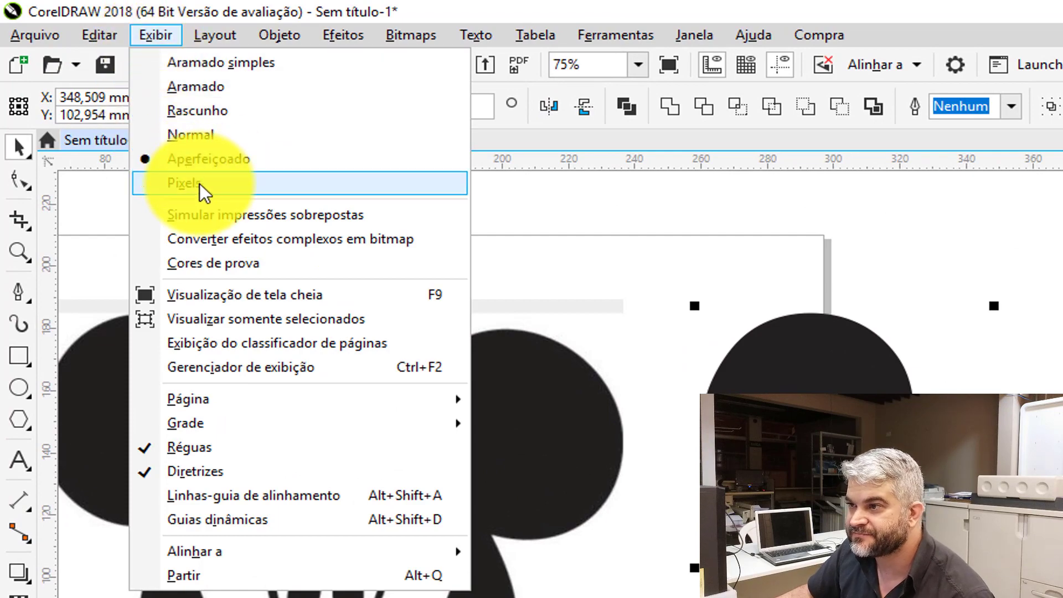
pyautogui.click(245, 98)
pyautogui.scroll(1, 573, 428)
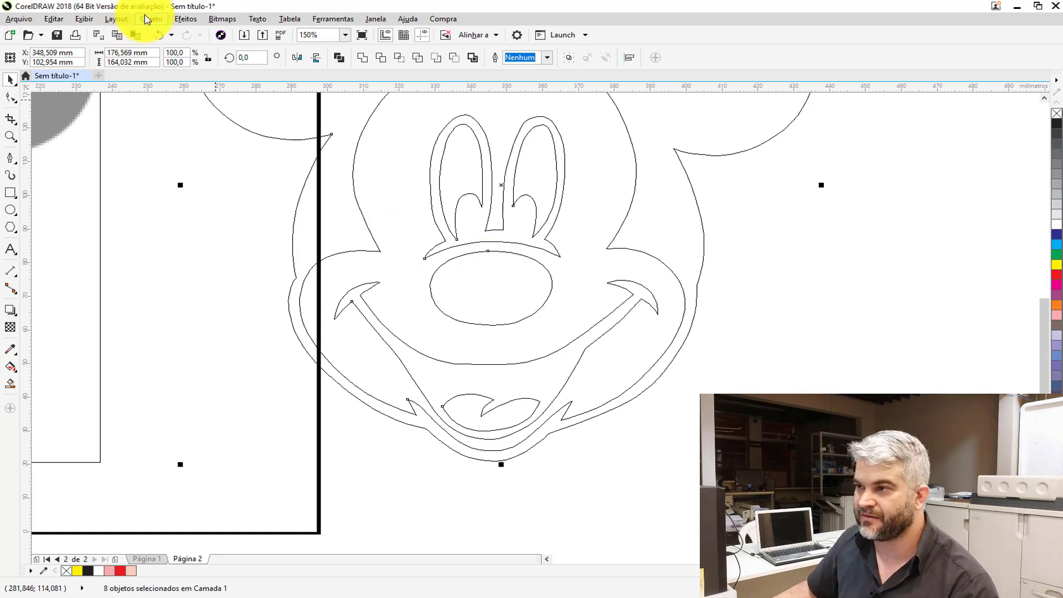
# Switch the display back to the Aperfeiçoado (enhanced) view to compare the bitmap and the vector face.
pyautogui.click(88, 20)
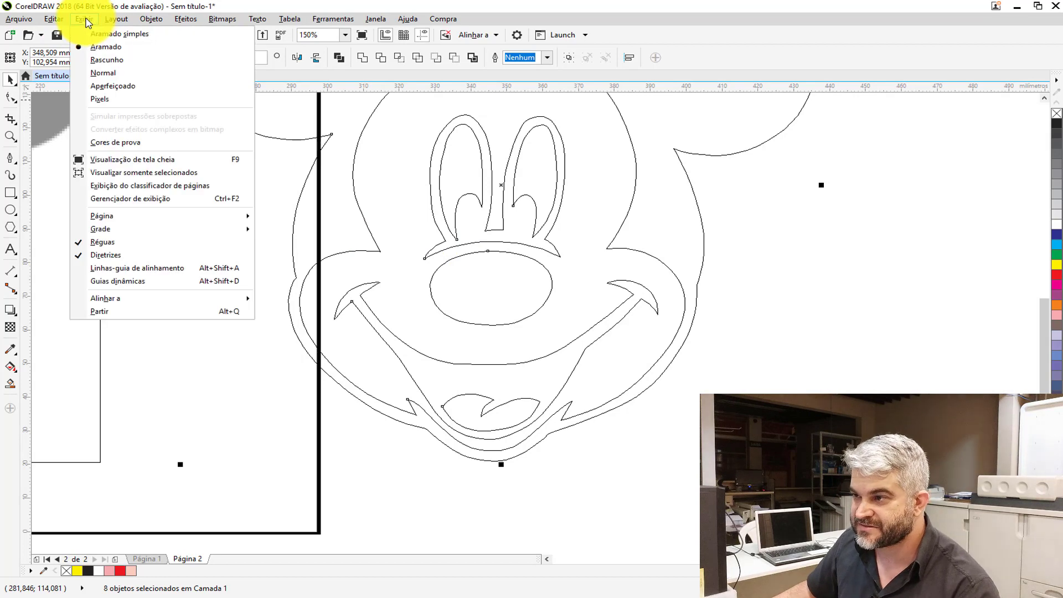
pyautogui.click(126, 91)
pyautogui.scroll(-5, 674, 415)
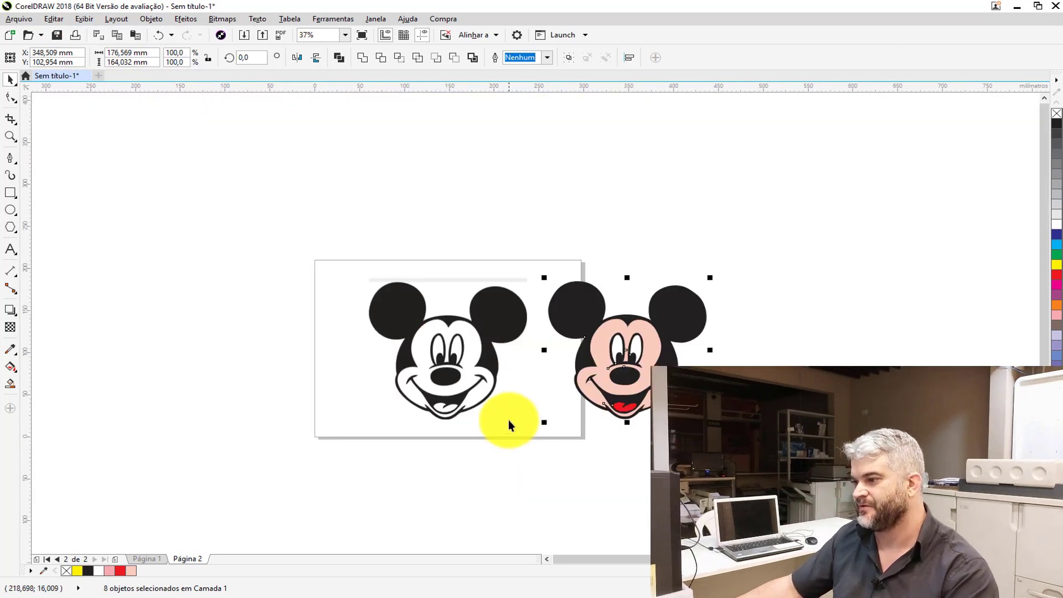